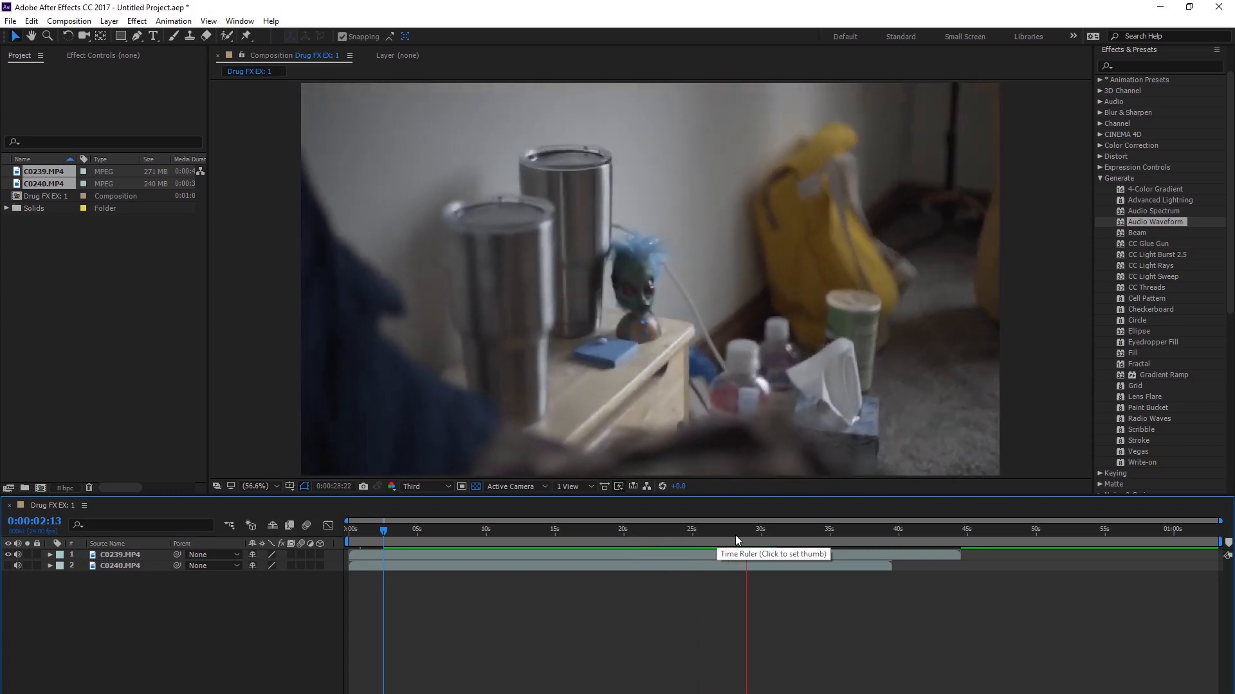
Step: Stop the preview and scrub through the C0239.MP4 footage in the composition
key("space")
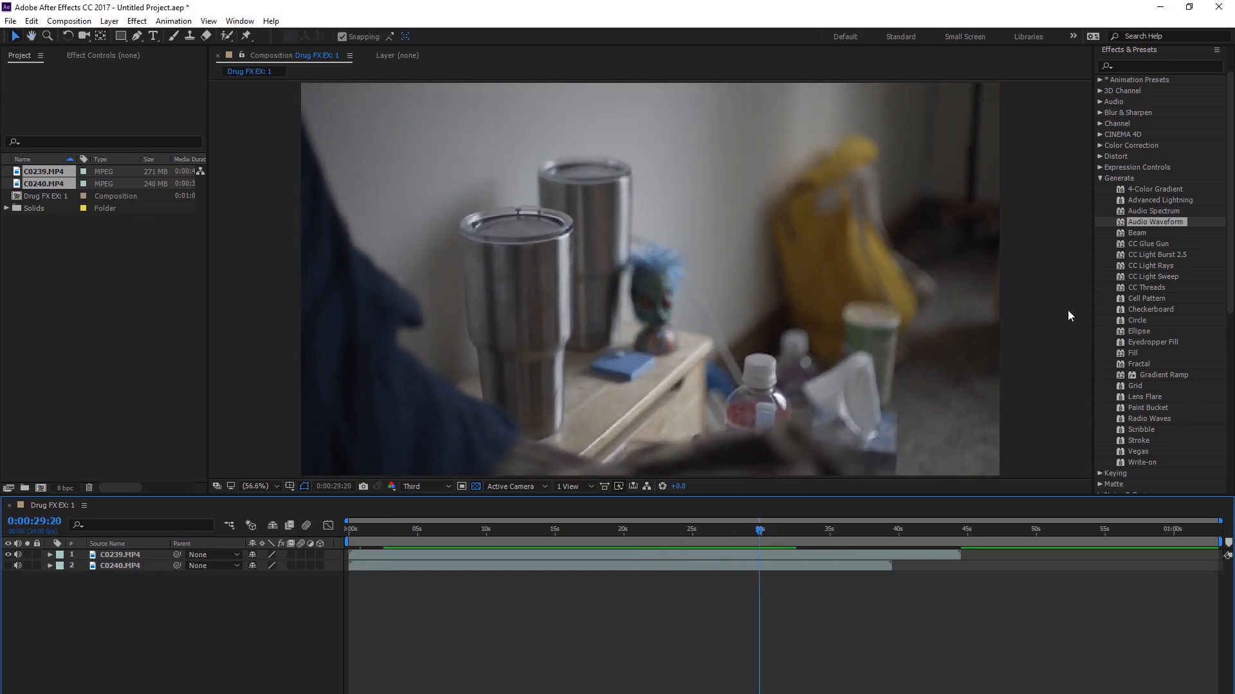
left_click_drag(627, 530, 663, 529)
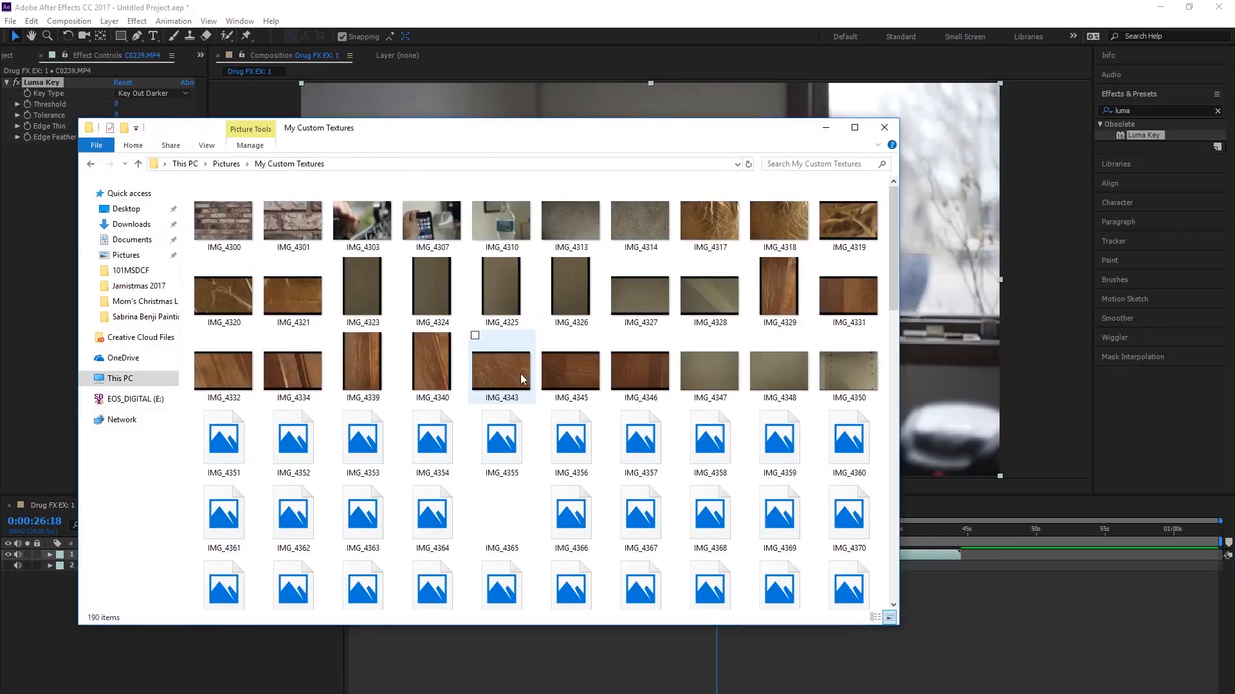
Step: Bring the texture image IMG_4428 from the My Custom Textures folder into the Drug FX EX: 1 composition as the uppermost layer
scroll(685, 423, "down", 5)
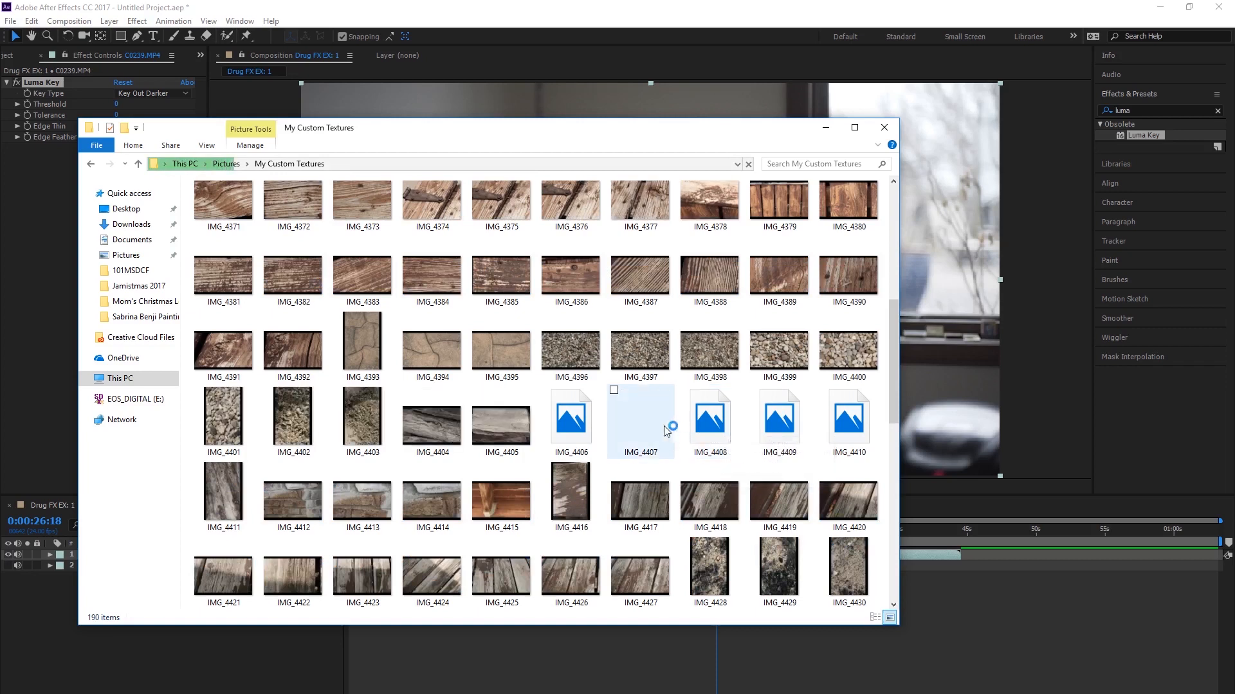
scroll(662, 425, "down", 3)
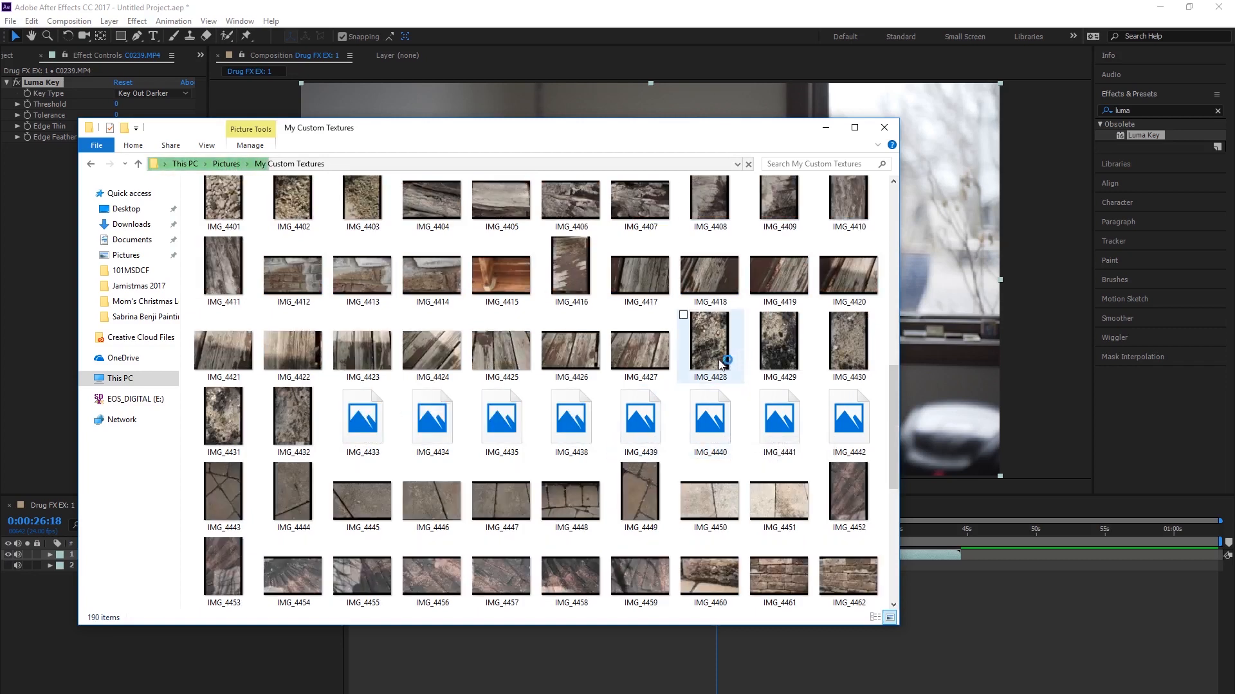
left_click_drag(709, 358, 83, 657)
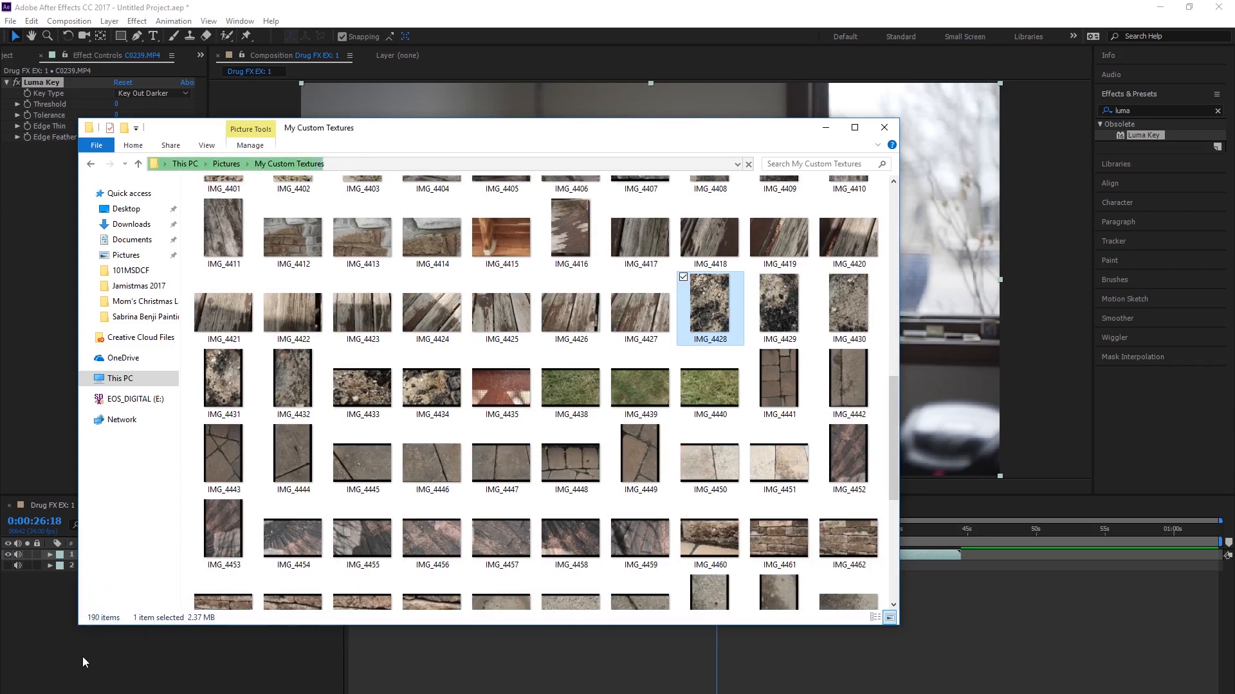
left_click(94, 618)
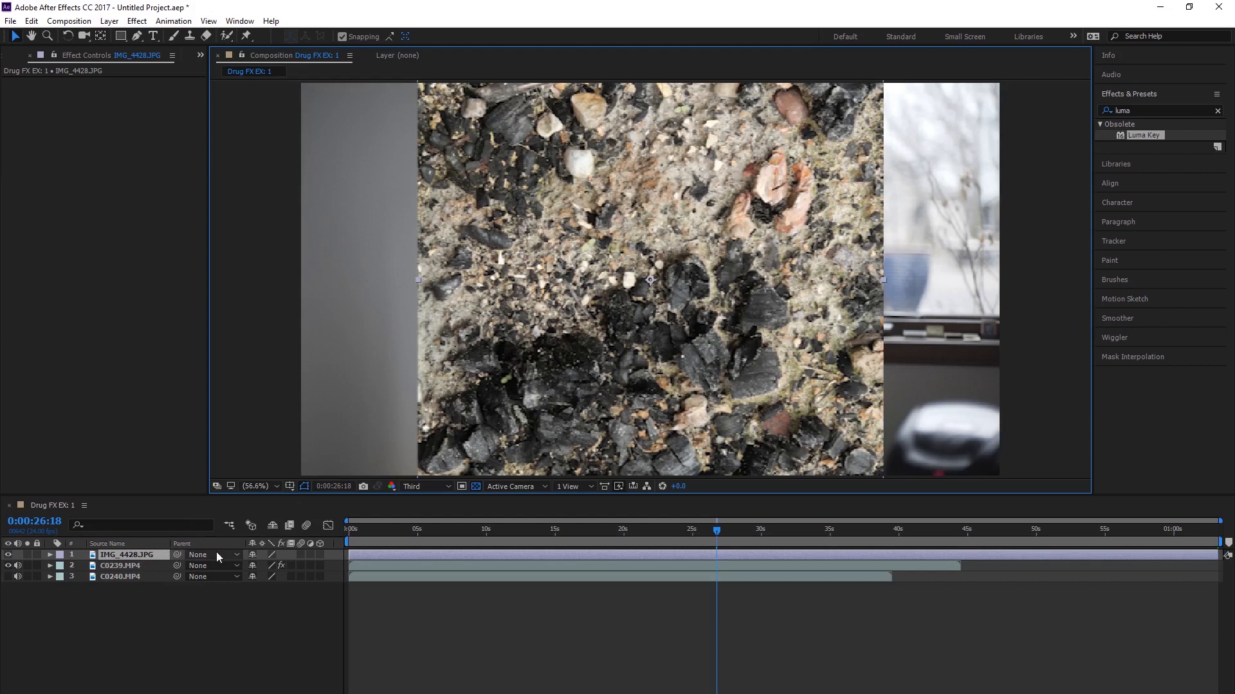
Step: Rotate the IMG_4428.JPG layer to 90 degrees
key("r")
left_click(275, 564)
type("90")
key("Return")
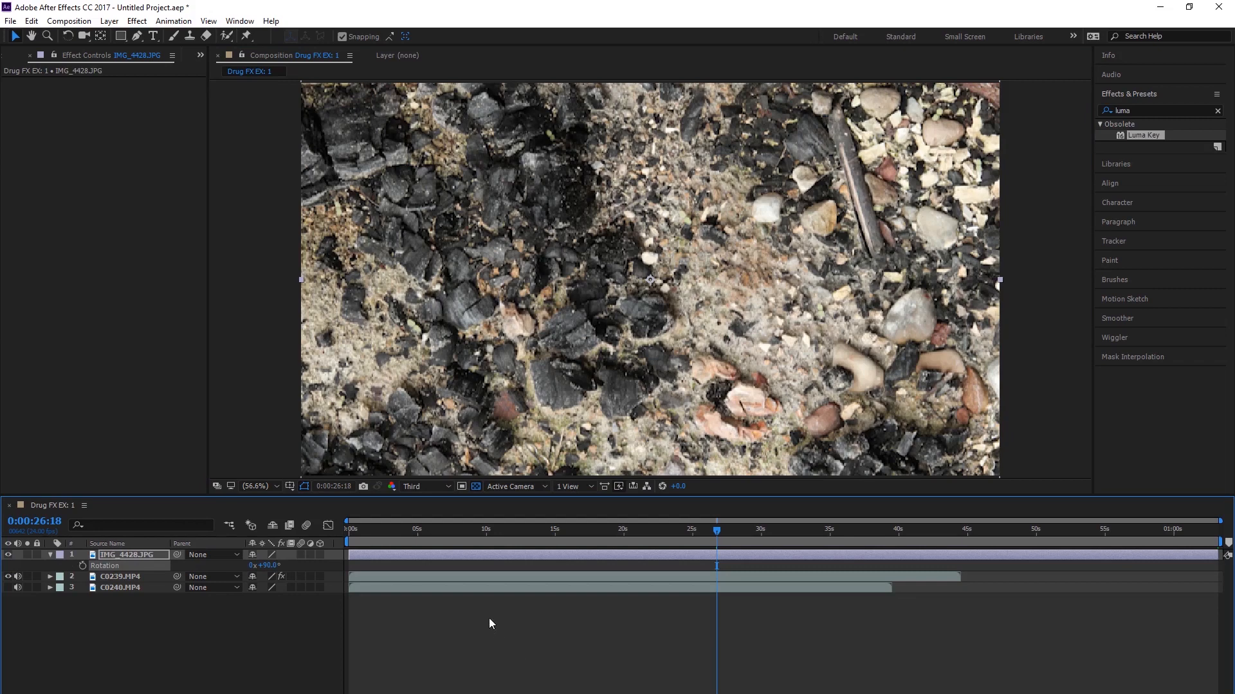
Step: Try adjusting the scale of the IMG_4428.JPG layer
key("s")
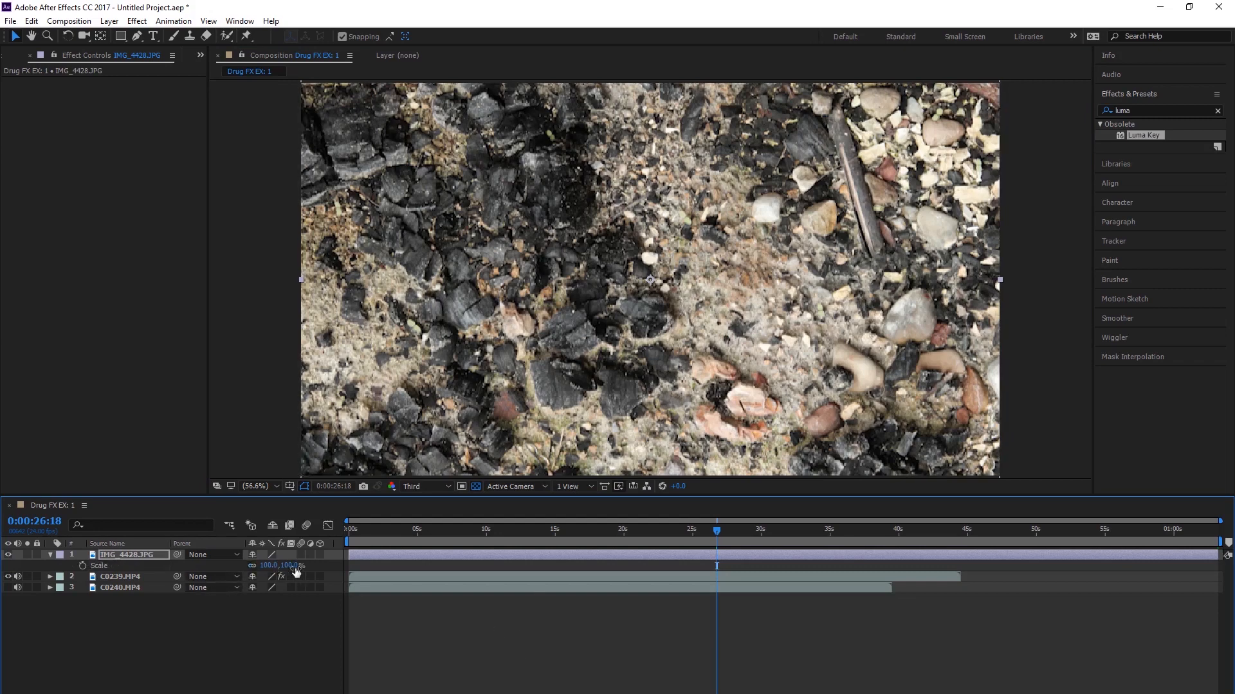
mouse_move(261, 565)
left_mouse_down()
mouse_move(239, 565)
mouse_move(271, 568)
left_mouse_up()
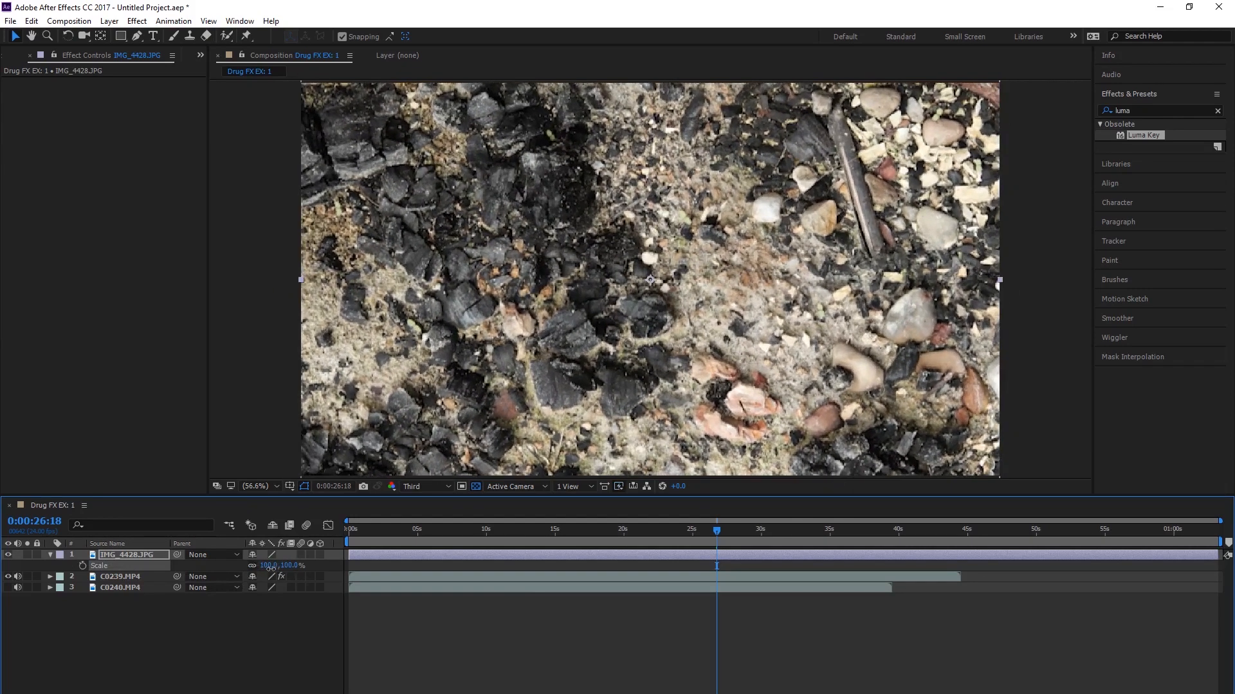
left_click(249, 642)
Step: Place the IMG_4428.JPG layer directly below C0239.MP4 and hide the C0239.MP4 layer
left_click(49, 557)
left_click_drag(122, 554, 125, 568)
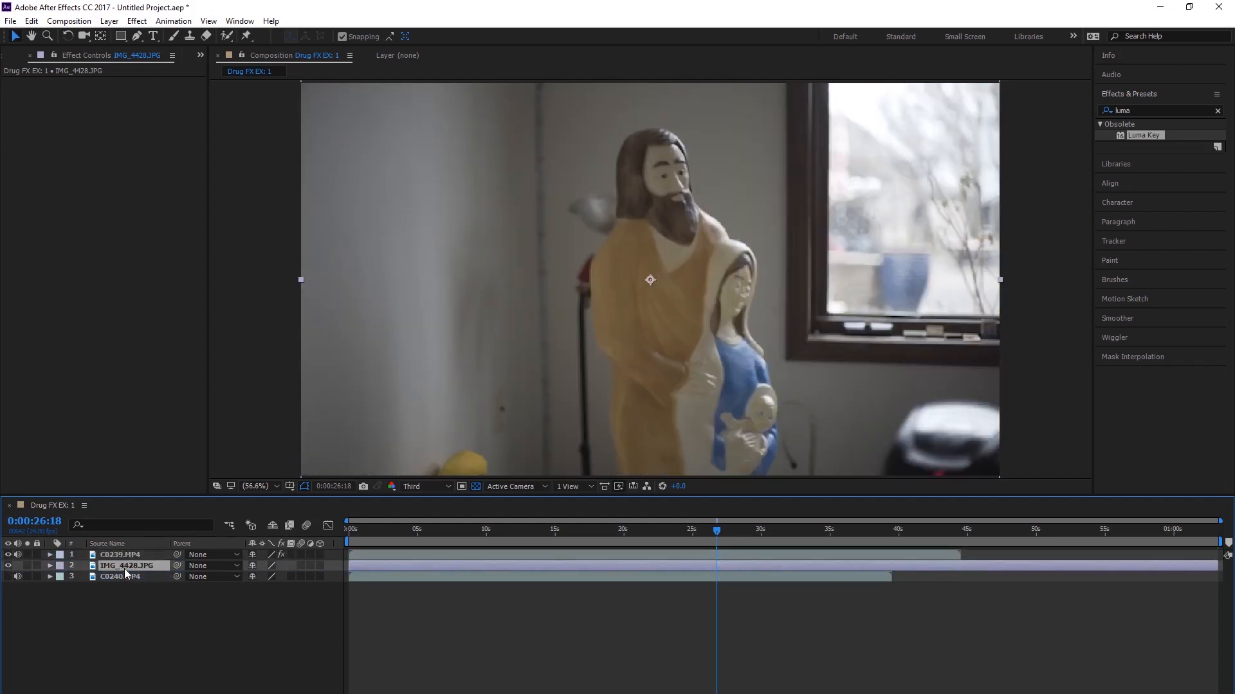
left_click(8, 554)
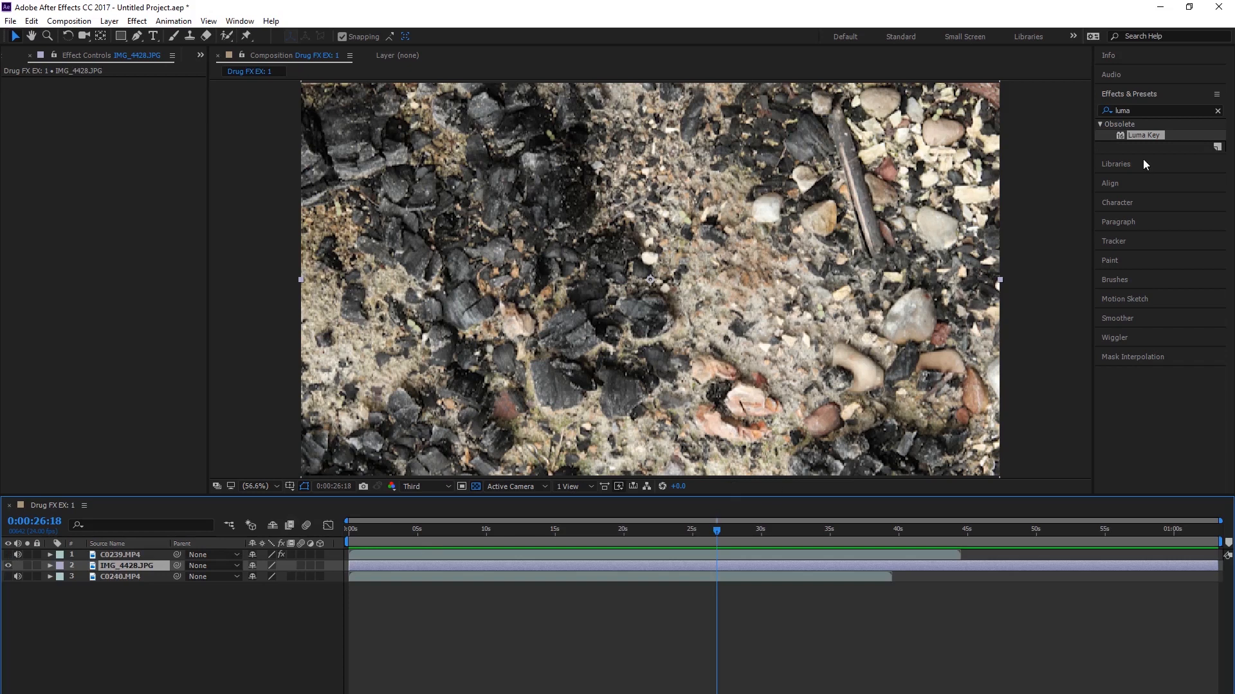
Step: Apply Brightness & Contrast to the IMG_4428.JPG layer with contrast 100 and brightness about -8
left_click(1159, 113)
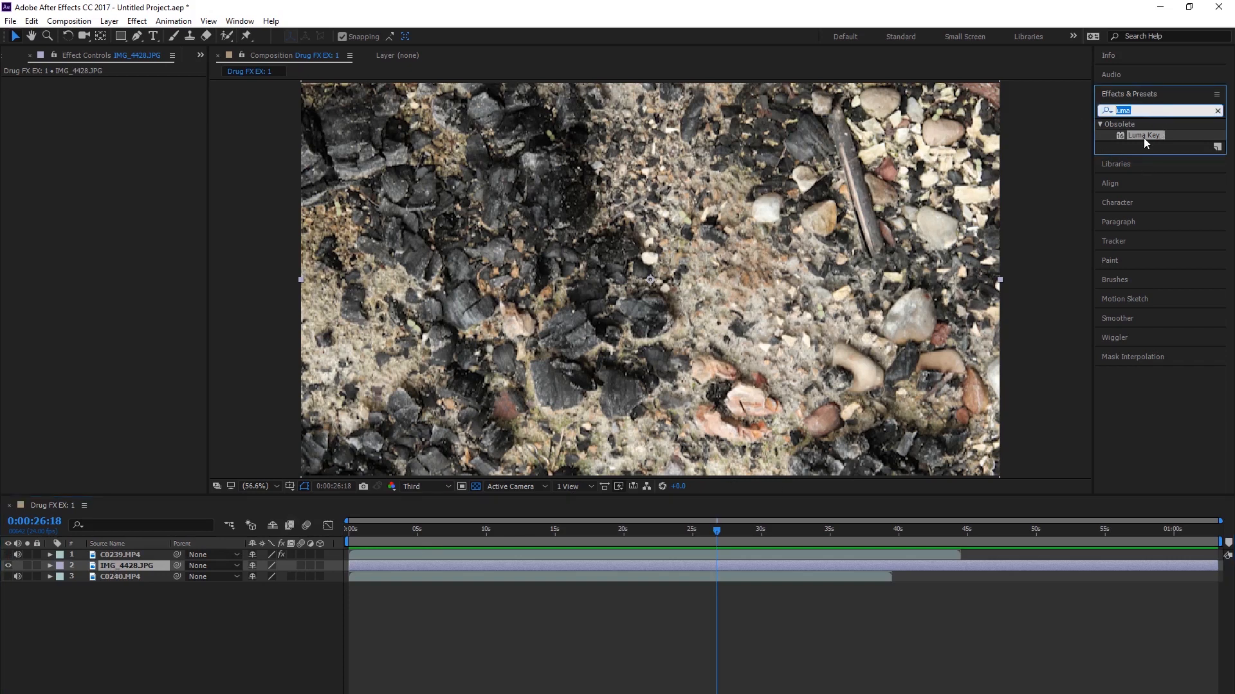
key("BackSpace")
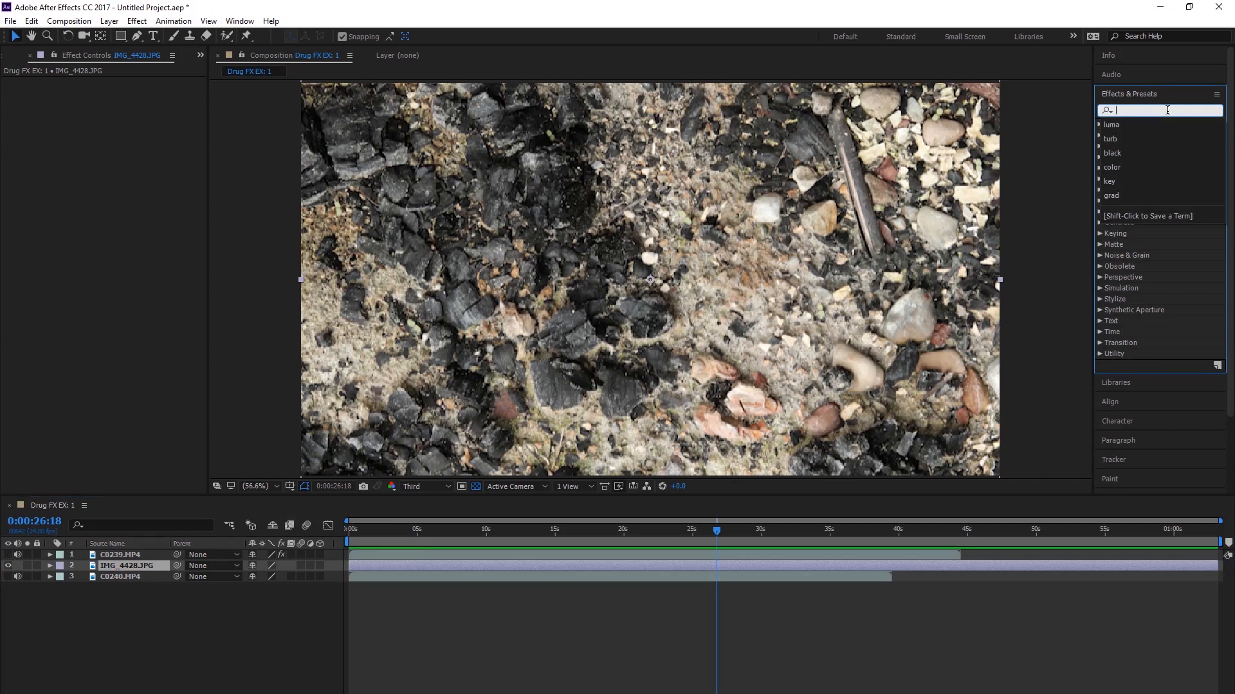
type("contr")
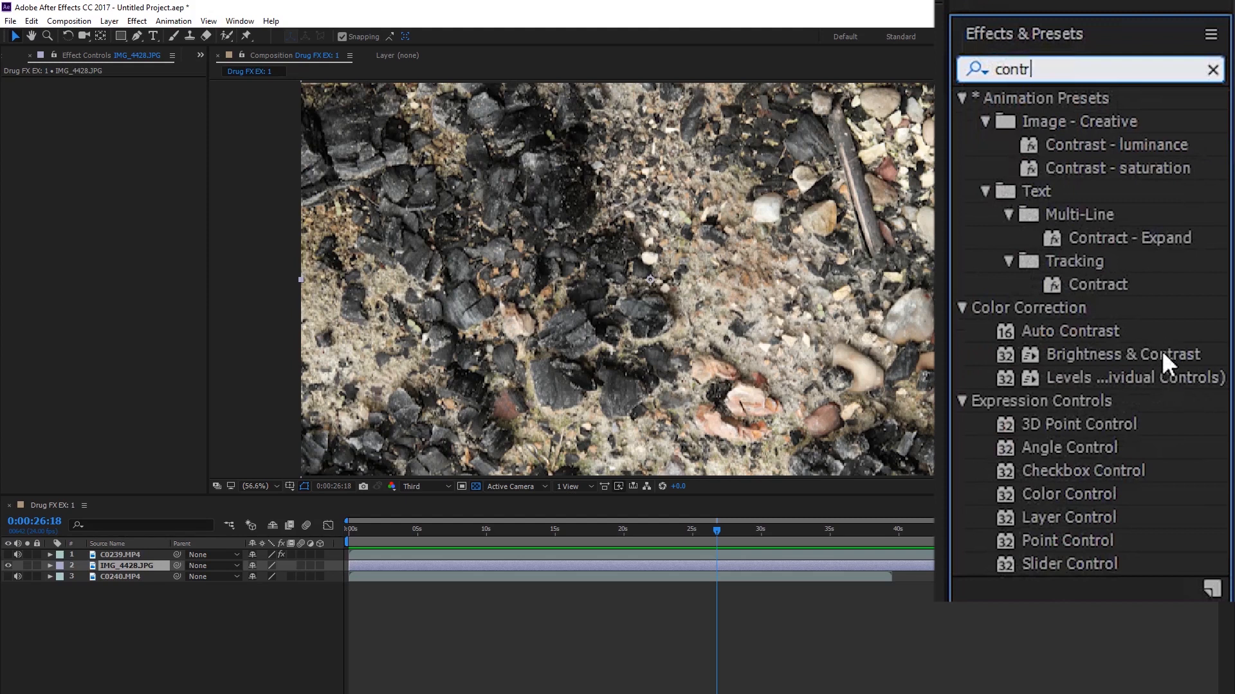
left_click_drag(1161, 350, 133, 569)
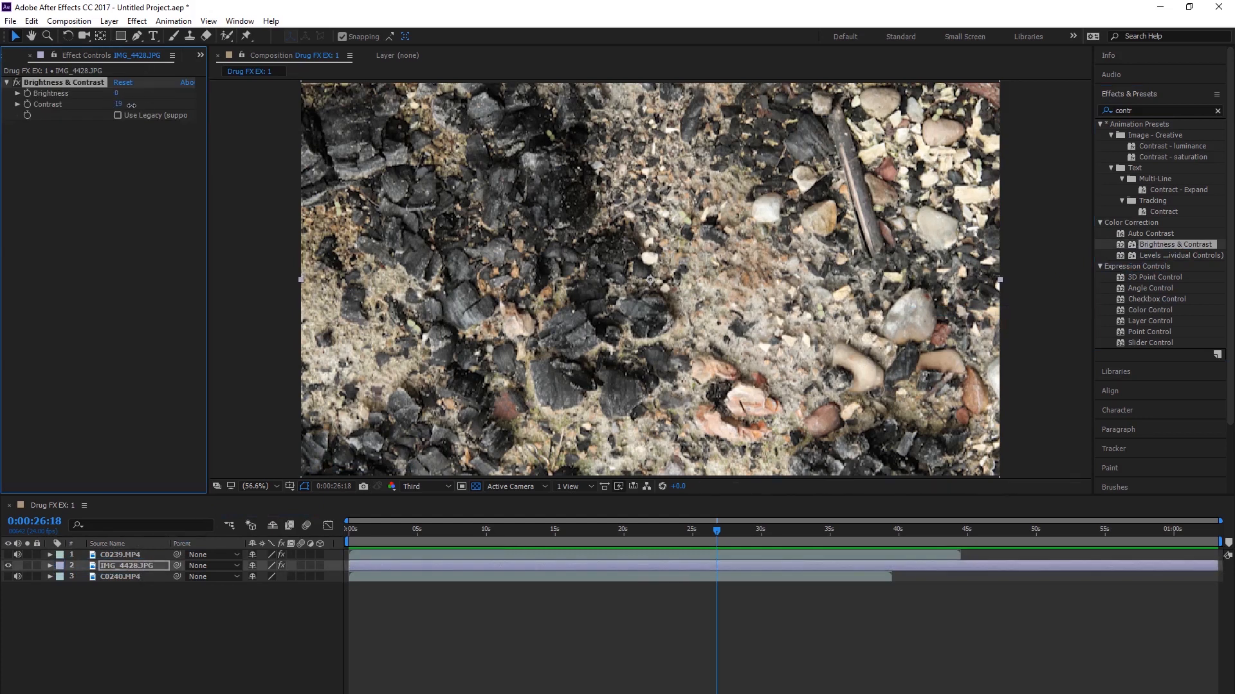
left_click_drag(116, 104, 197, 110)
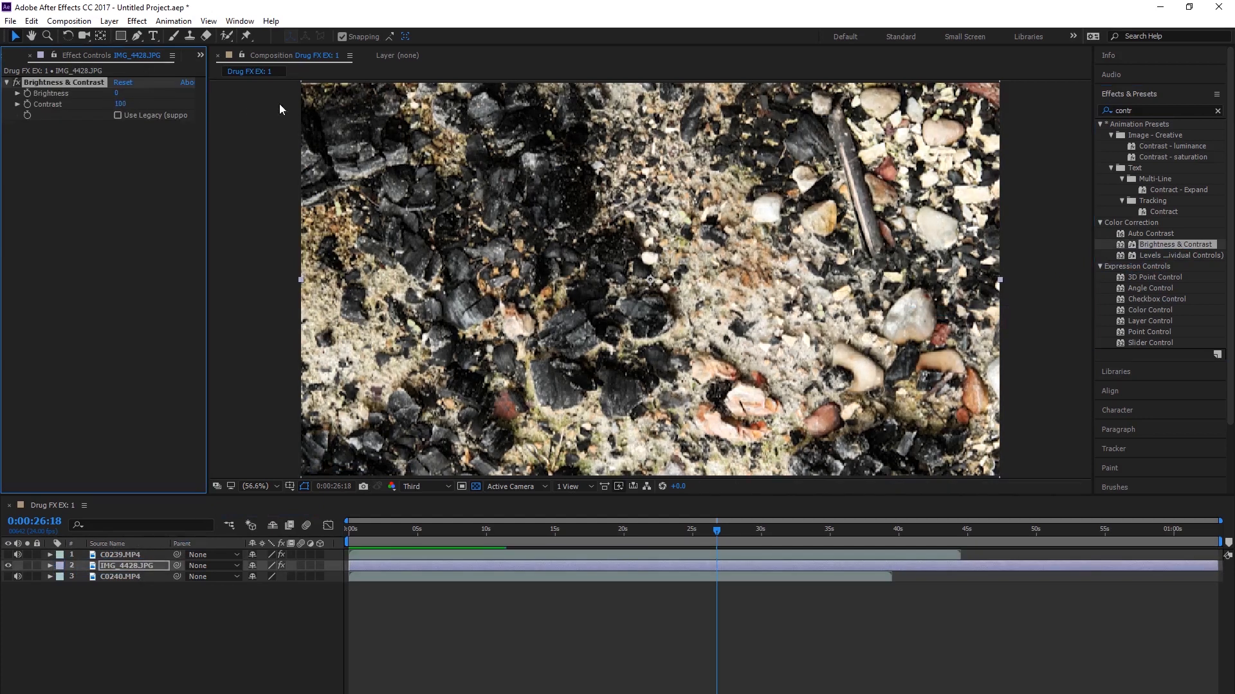
mouse_move(117, 94)
left_mouse_down()
mouse_move(136, 95)
mouse_move(72, 95)
mouse_move(182, 101)
mouse_move(108, 101)
mouse_move(135, 101)
mouse_move(121, 103)
left_mouse_up()
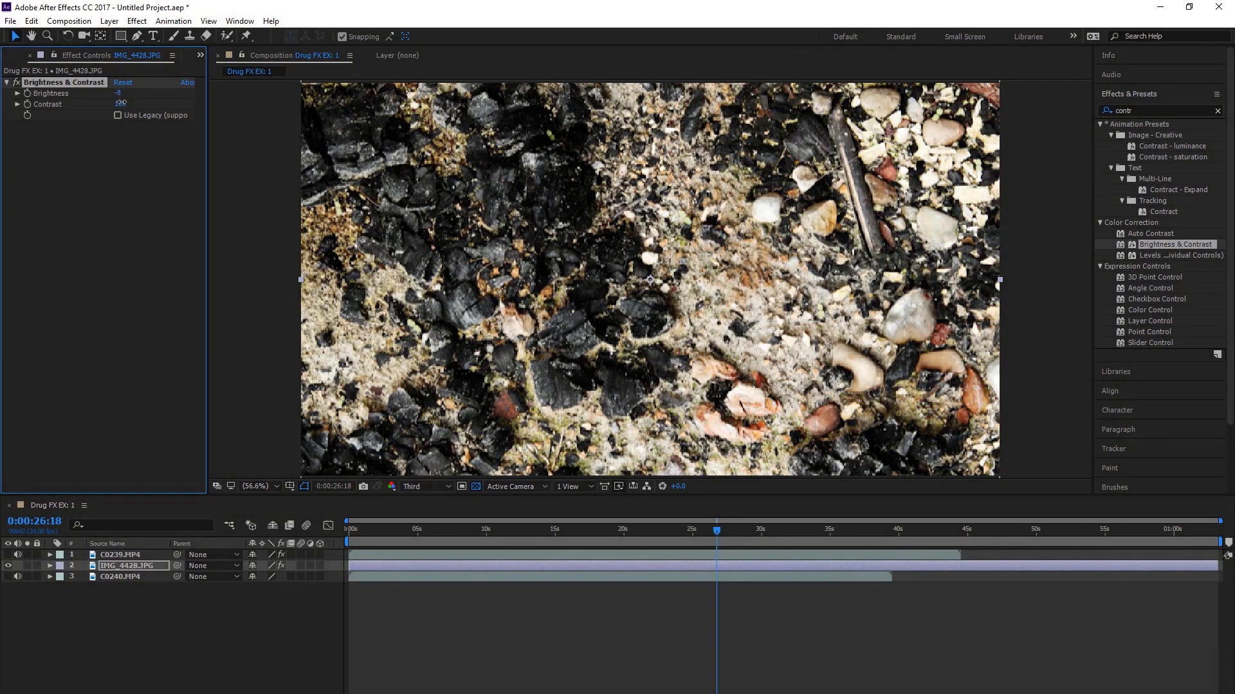
Step: Find the Curves effect and apply it to the IMG_4428.JPG layer
left_click(1155, 113)
type("curve")
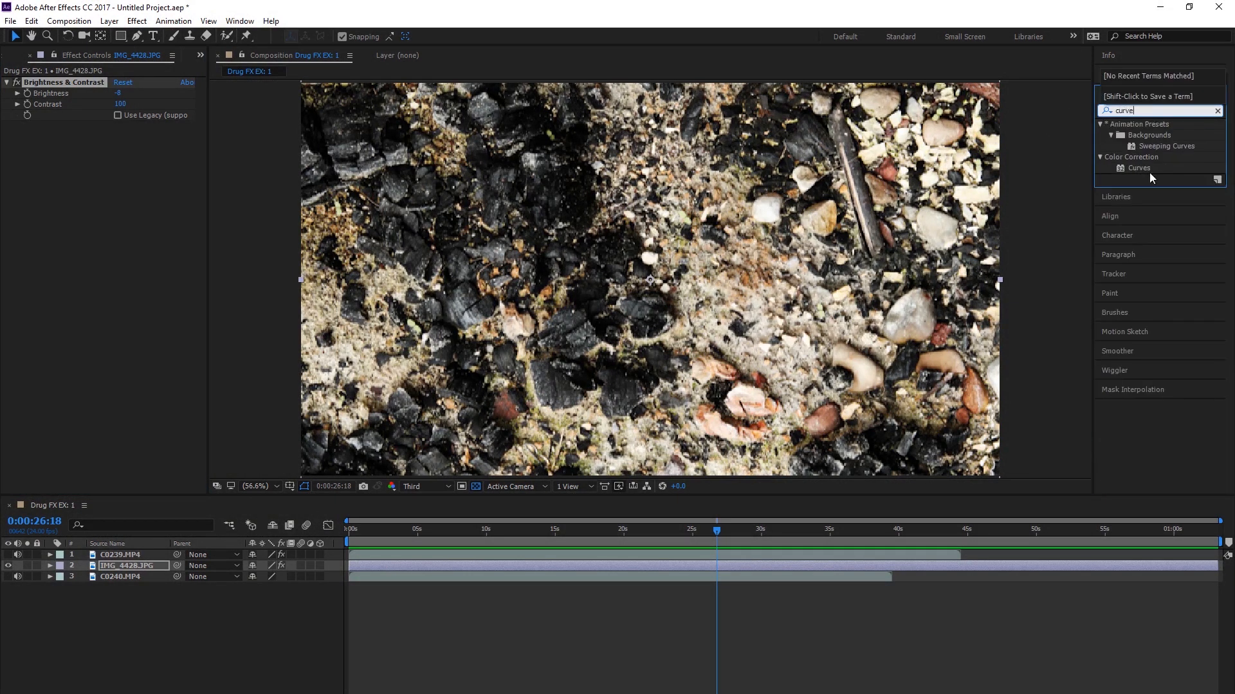
left_click_drag(1140, 168, 141, 564)
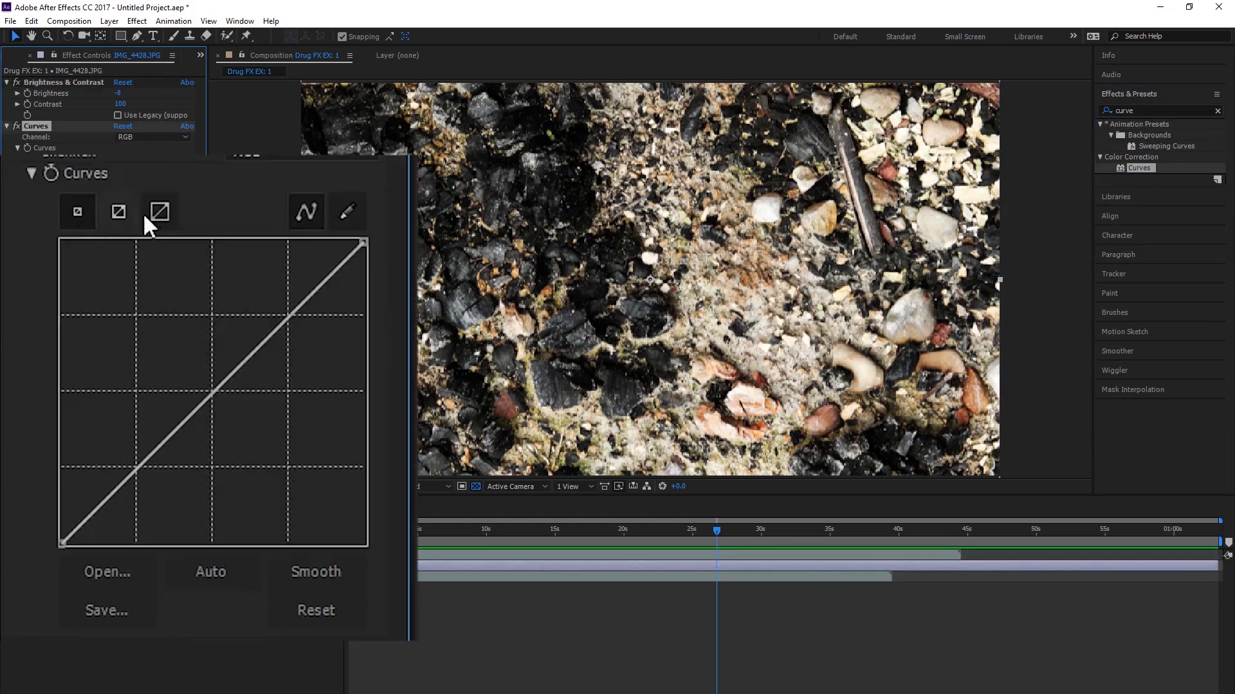
Step: Bend the red channel of the Curves effect into an S-shape with lowered shadows and raised highlights
left_click(149, 138)
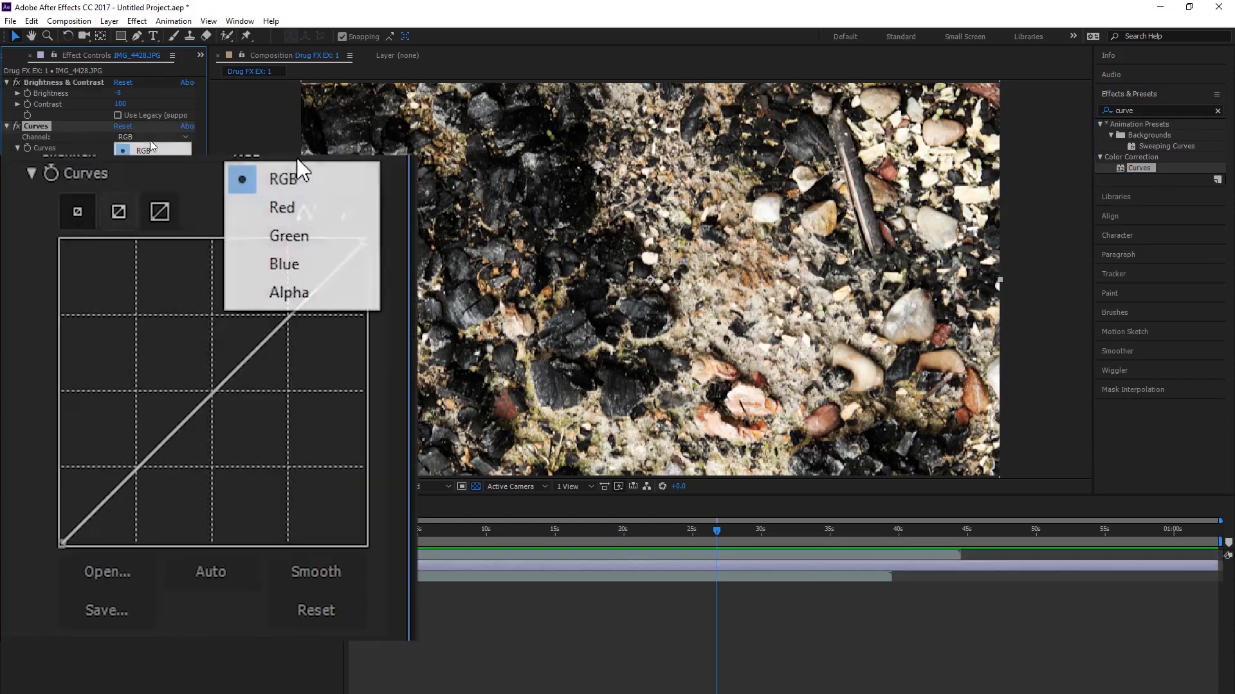
left_click(326, 211)
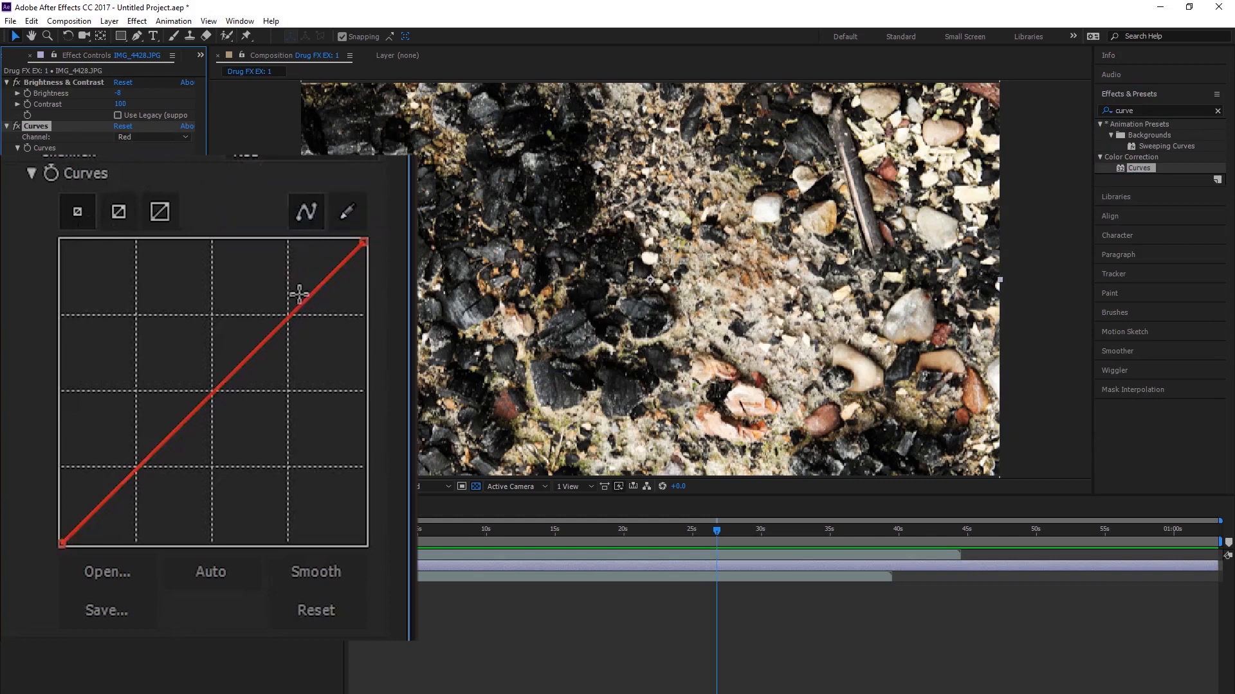
left_click_drag(298, 309, 306, 225)
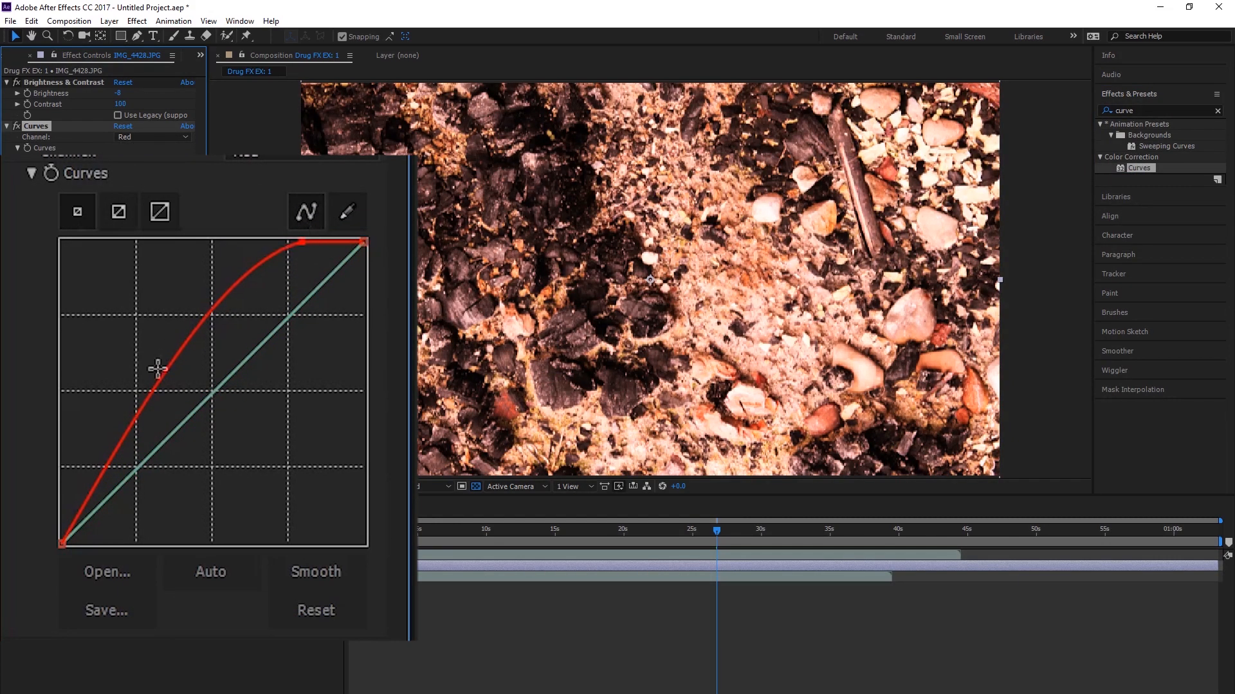
left_click_drag(173, 455, 272, 307)
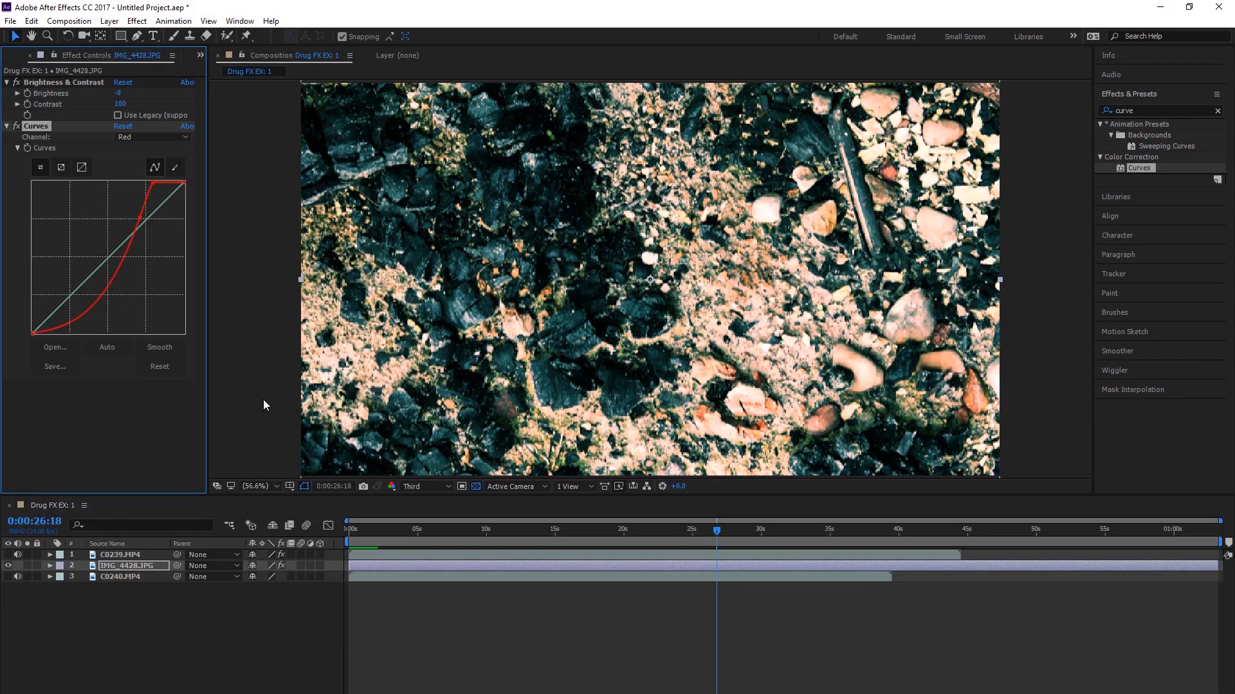
left_click(175, 615)
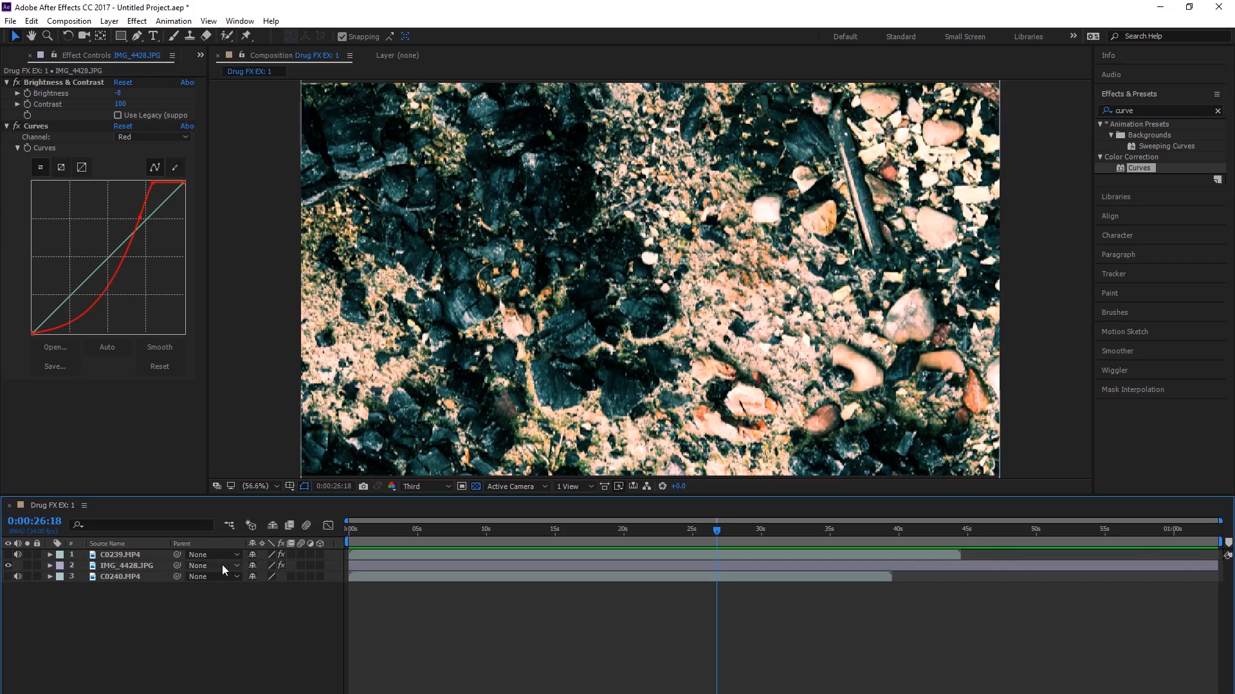
Step: Apply Hue/Saturation to the IMG_4428.JPG layer and set the Master Hue to about 82 degrees
left_click(1160, 108)
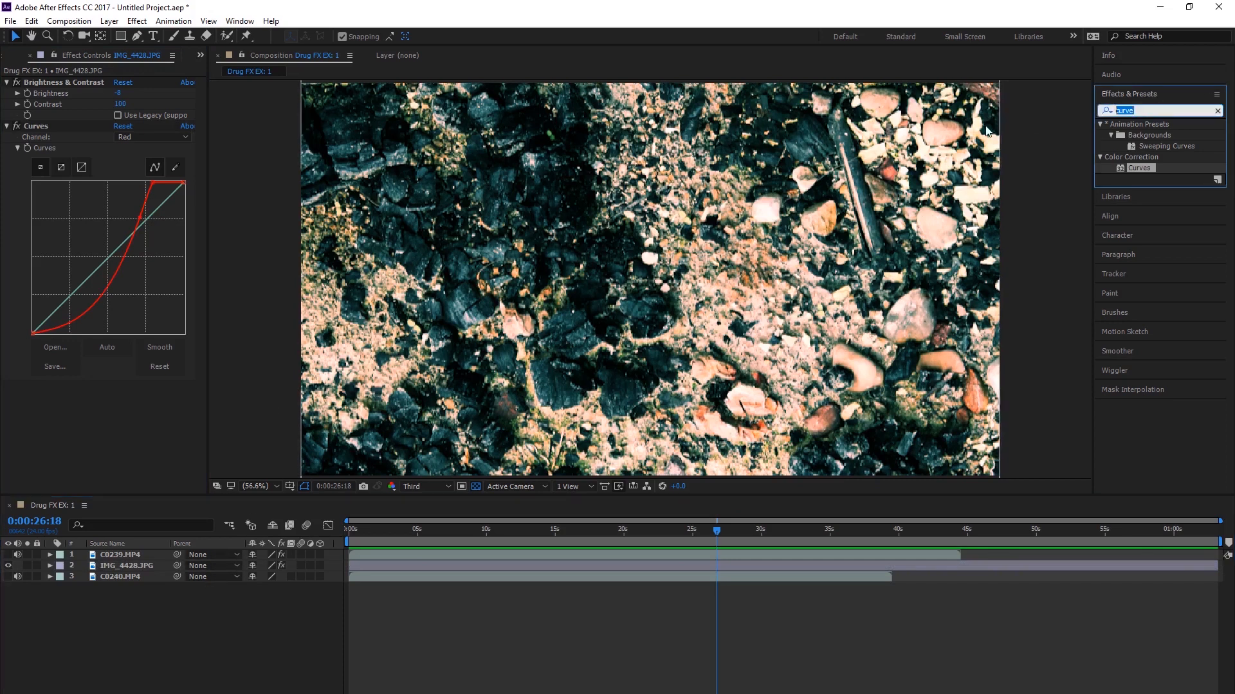
type("satu")
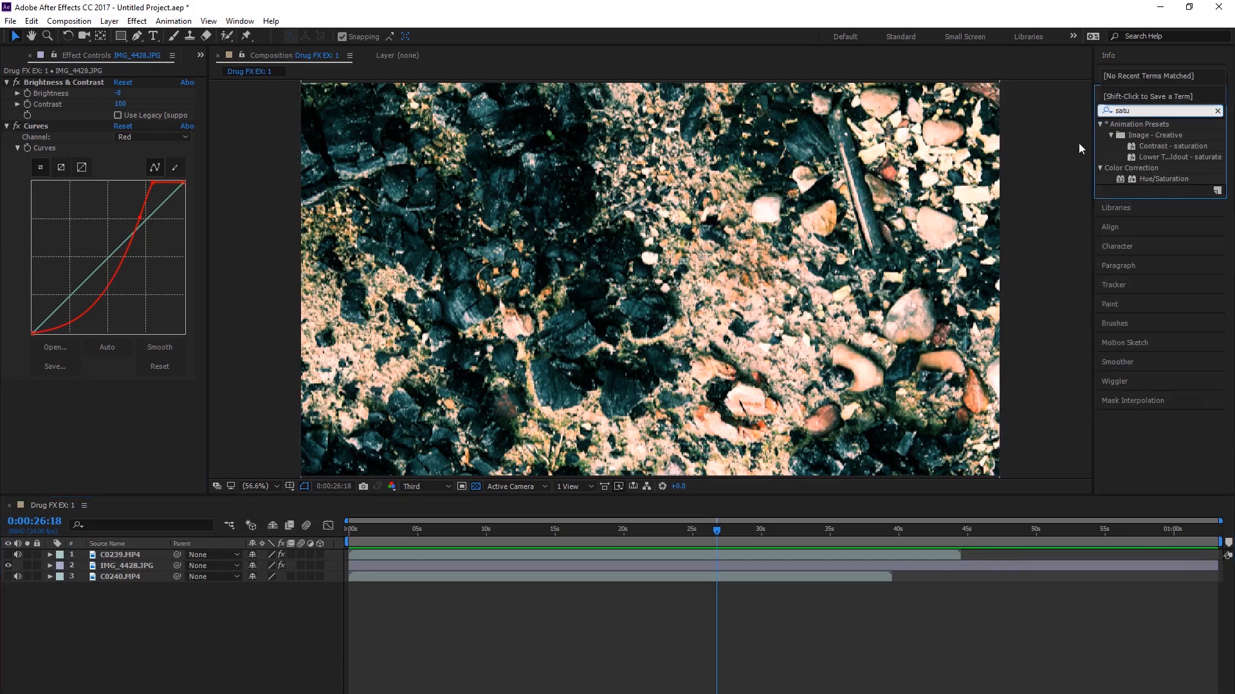
left_click_drag(1186, 148, 187, 548)
left_click_drag(1164, 179, 140, 564)
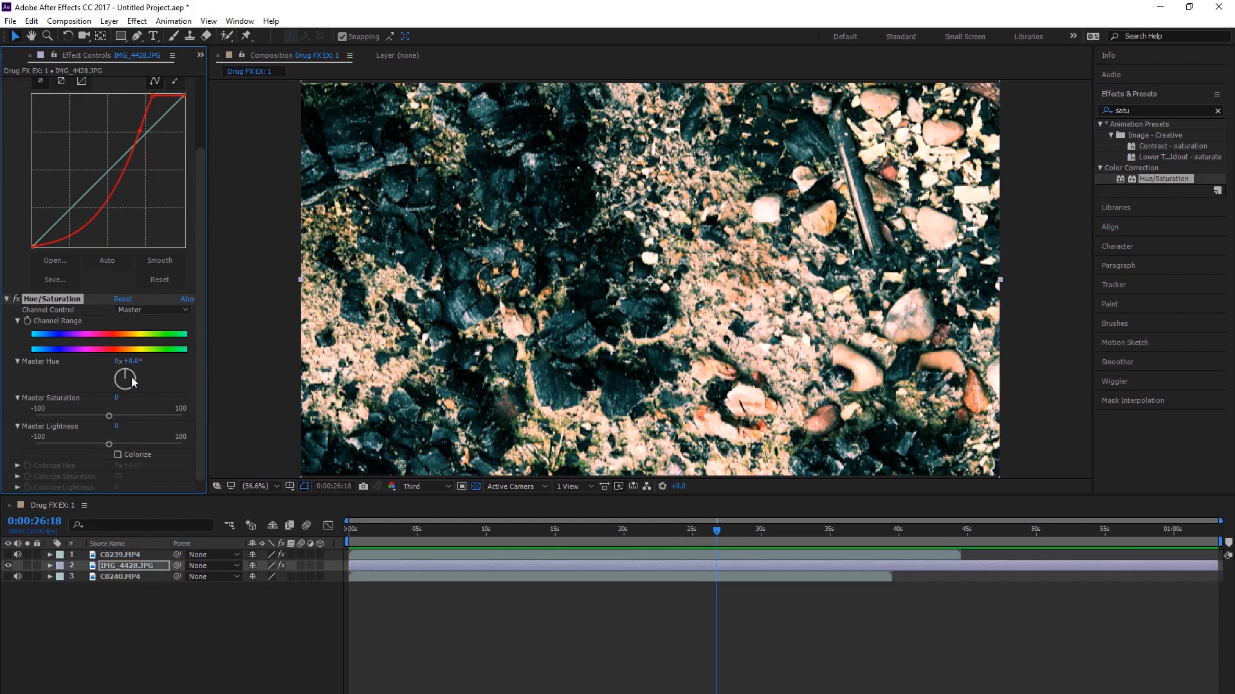
mouse_move(126, 379)
left_mouse_down()
mouse_move(143, 388)
mouse_move(144, 378)
left_mouse_up()
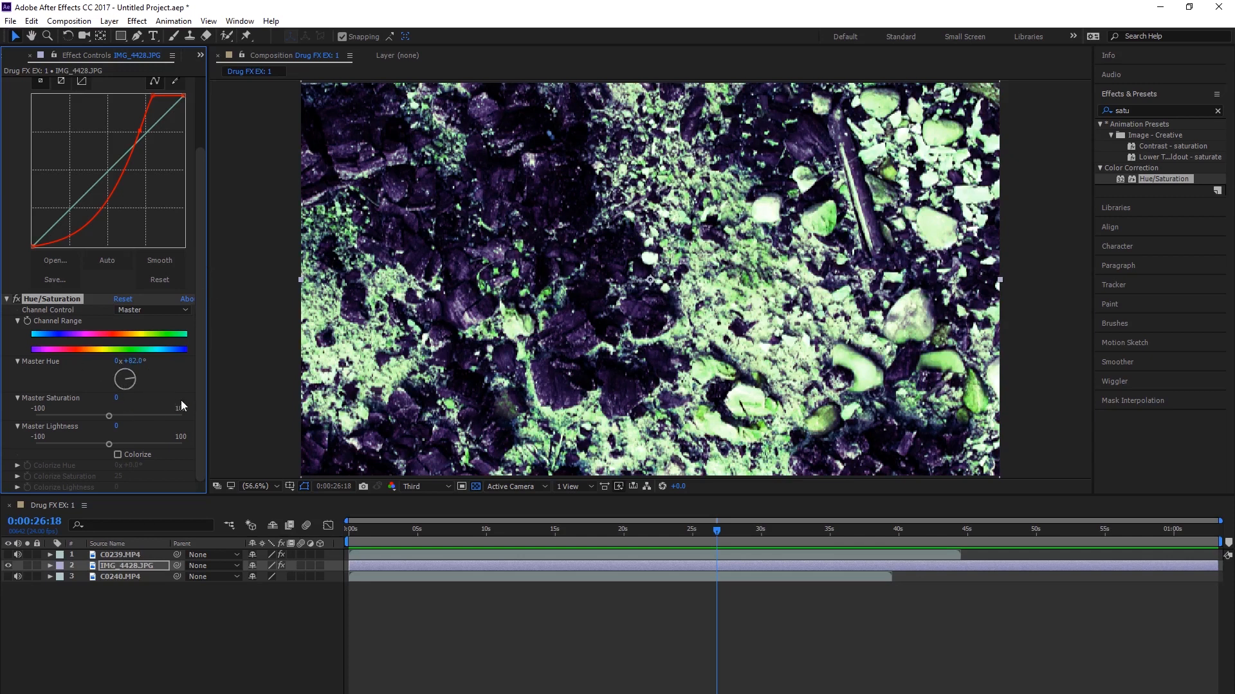
left_click(248, 646)
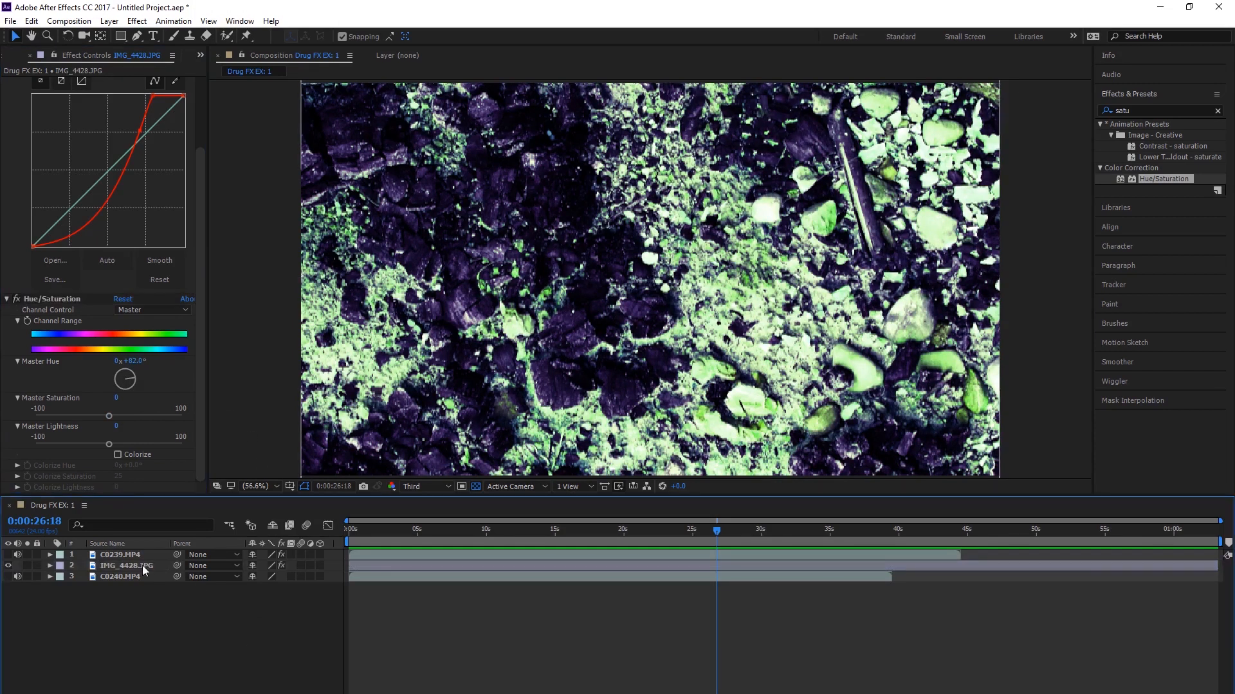
Step: Show the C0239.MP4 layer and set its Luma Key type to Key Out Brighter
left_click(7, 554)
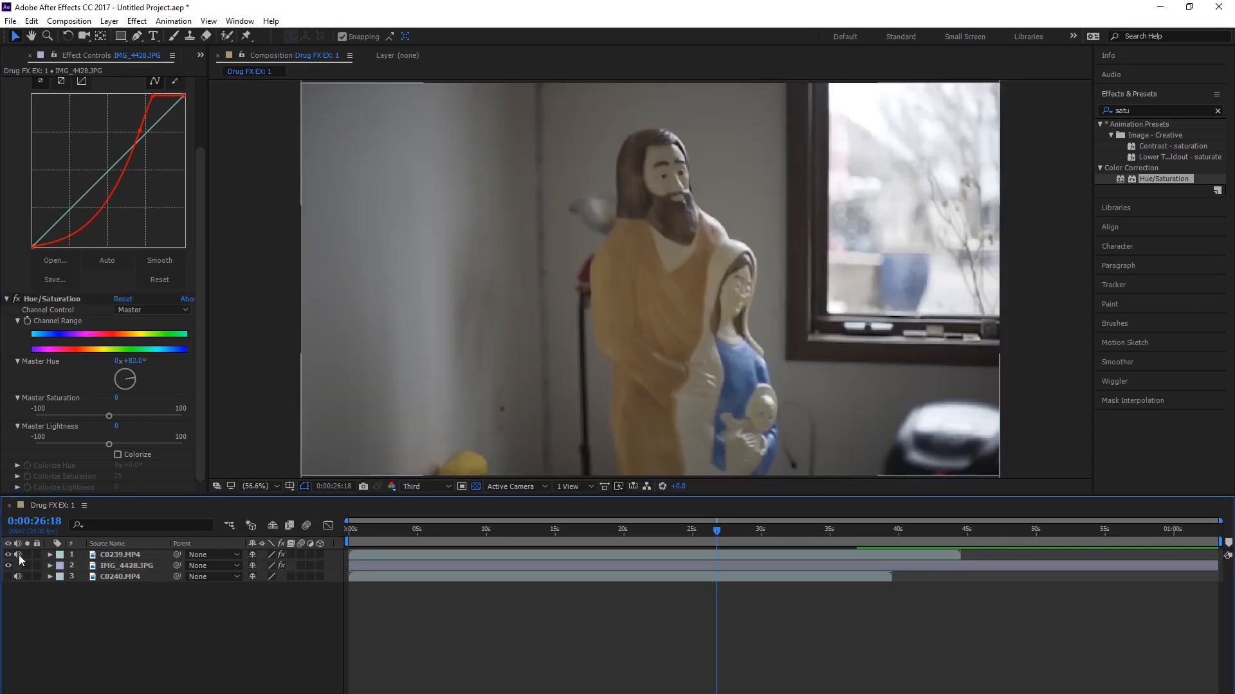
left_click(135, 554)
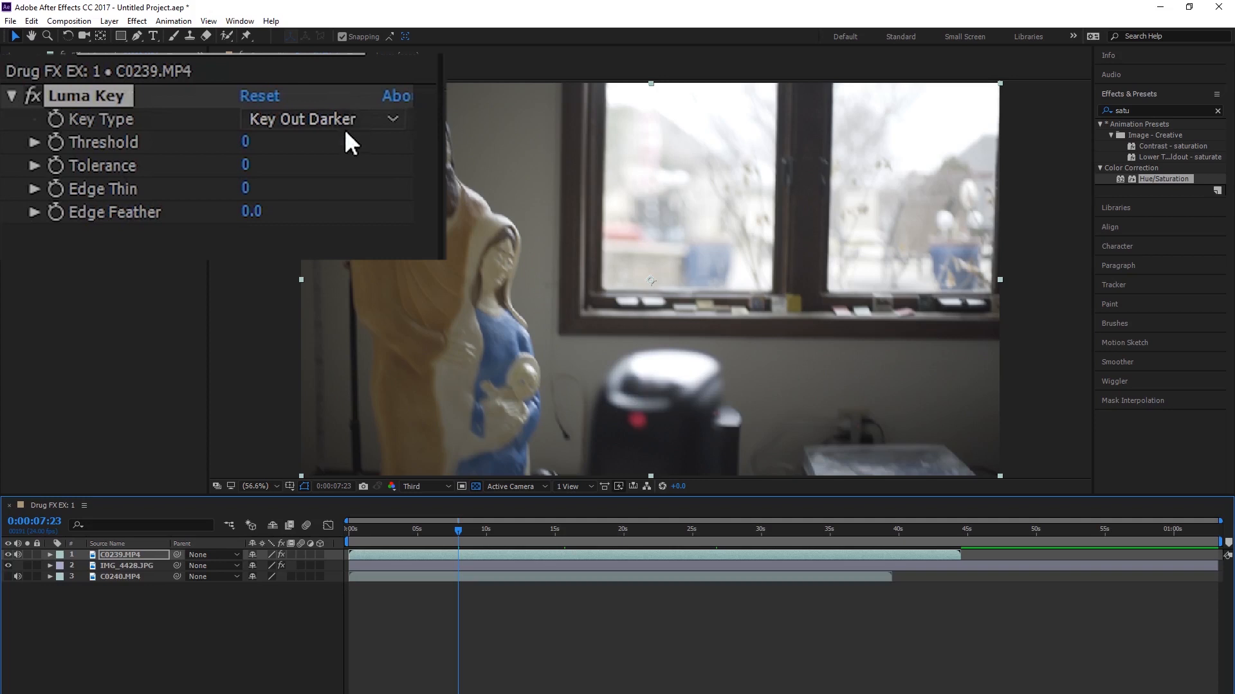
left_click(166, 93)
left_click(349, 150)
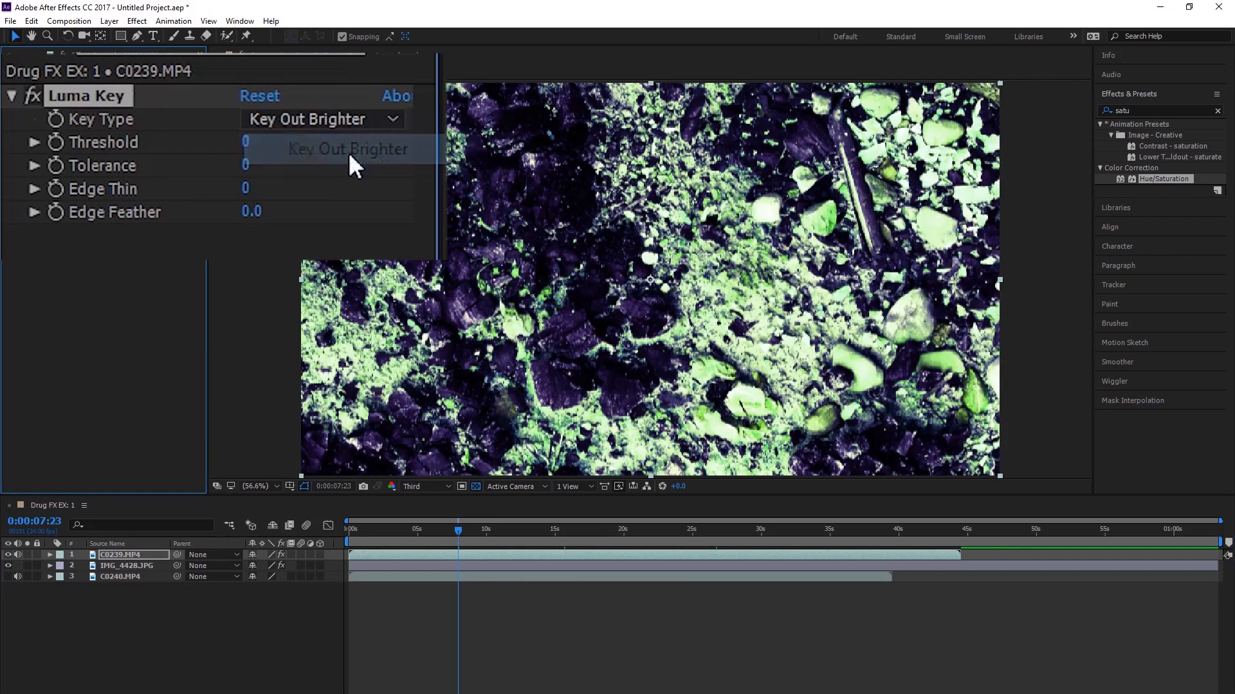
Step: Set the Luma Key on C0239.MP4 to threshold 101, edge feather 6.9 and edge thin 5
left_click_drag(248, 145, 450, 171)
mouse_move(220, 122)
left_mouse_down()
mouse_move(264, 125)
mouse_move(203, 125)
left_mouse_up()
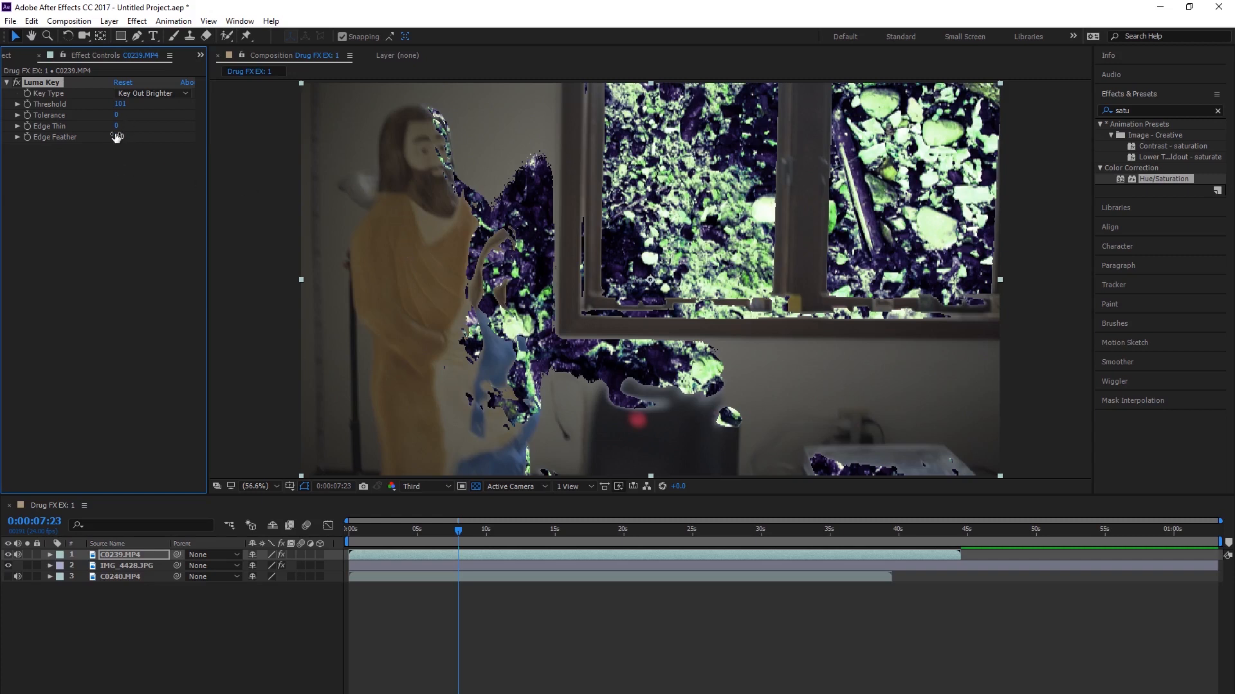
left_click_drag(131, 139, 153, 141)
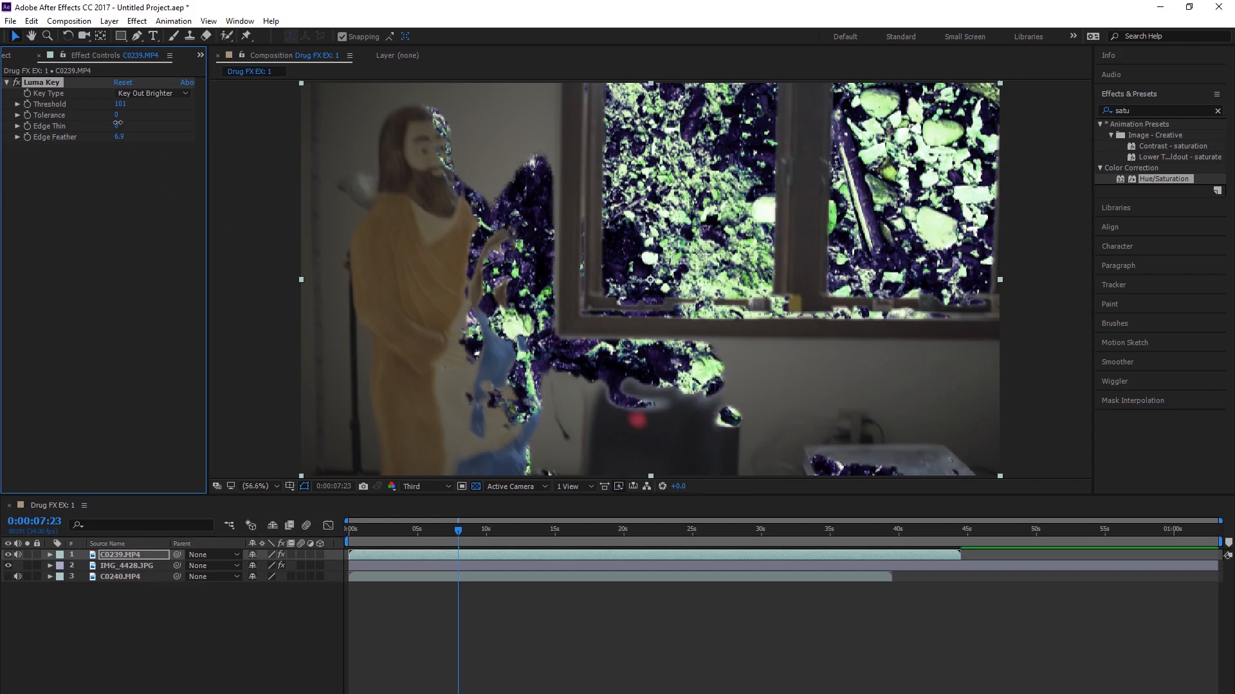
left_click_drag(117, 123, 122, 122)
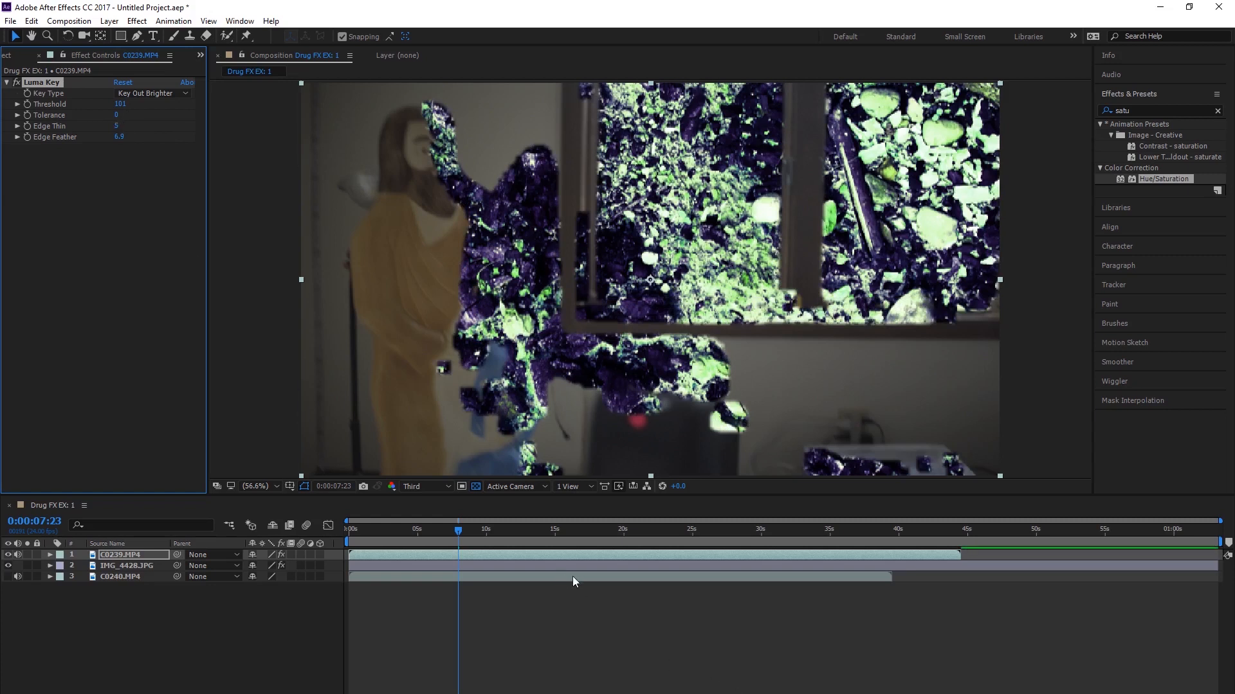
Step: Hide the C0239.MP4 layer and apply Turbulent Displace to the IMG_4428.JPG layer
left_click(131, 566)
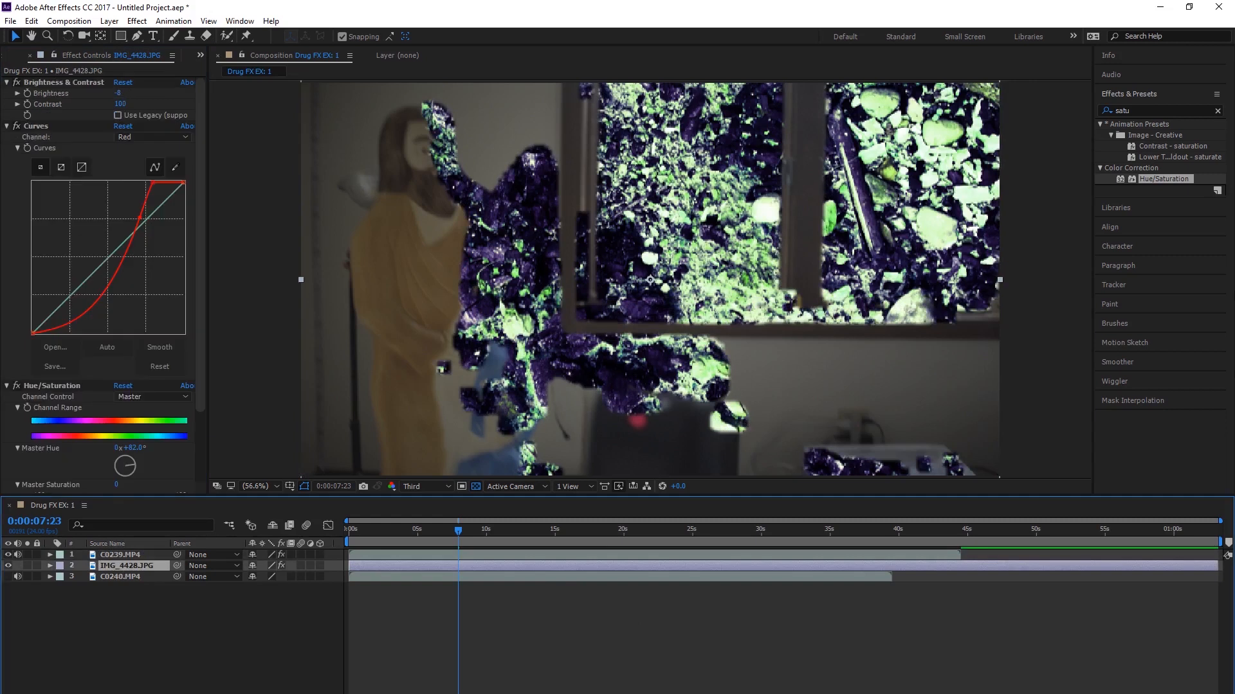
left_click(8, 555)
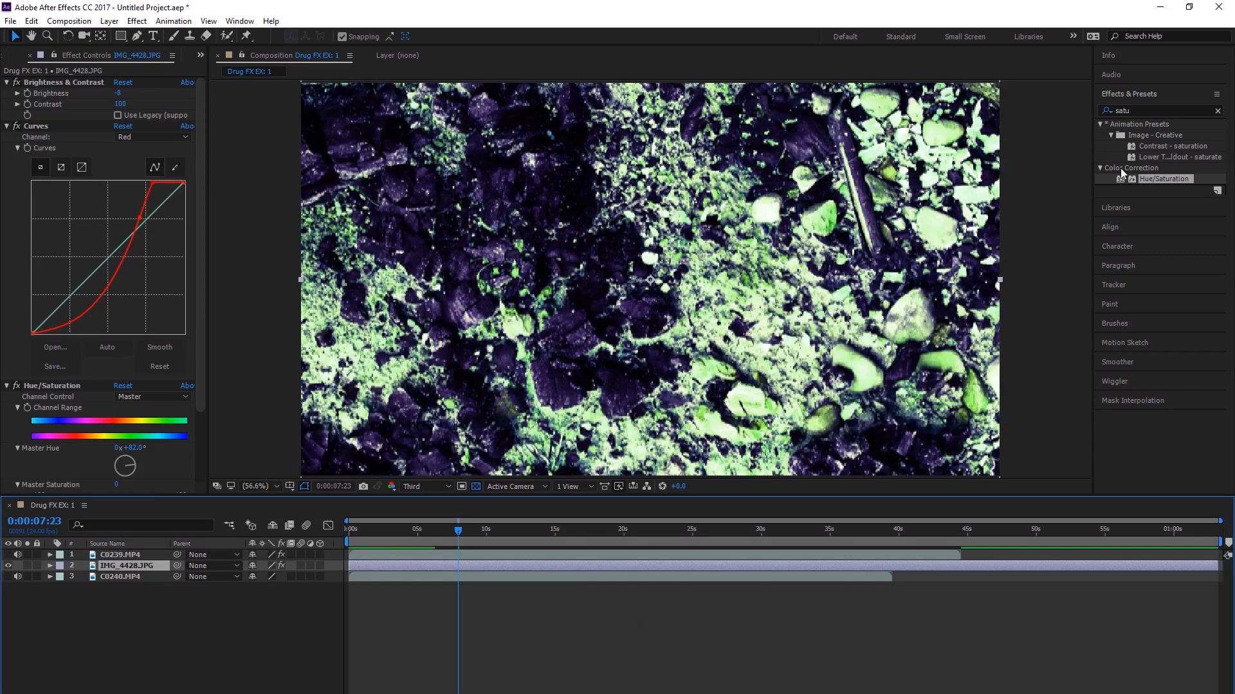
left_click(1155, 110)
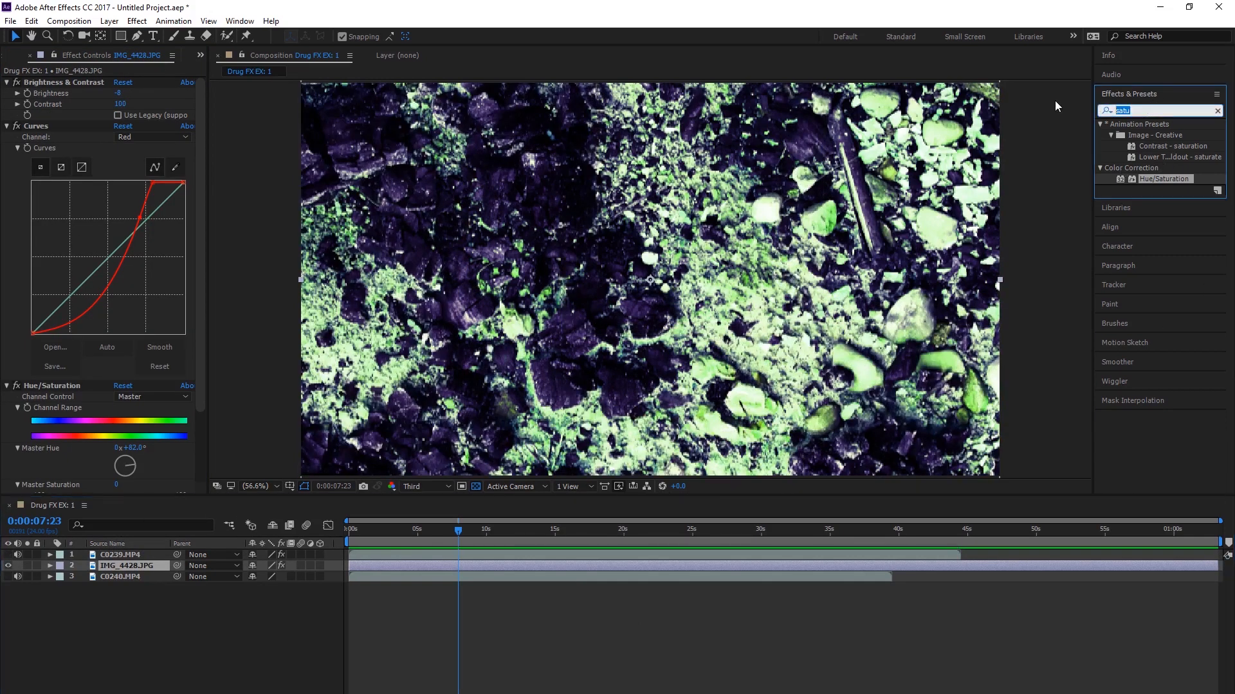
type("turb")
left_click_drag(1157, 135, 126, 566)
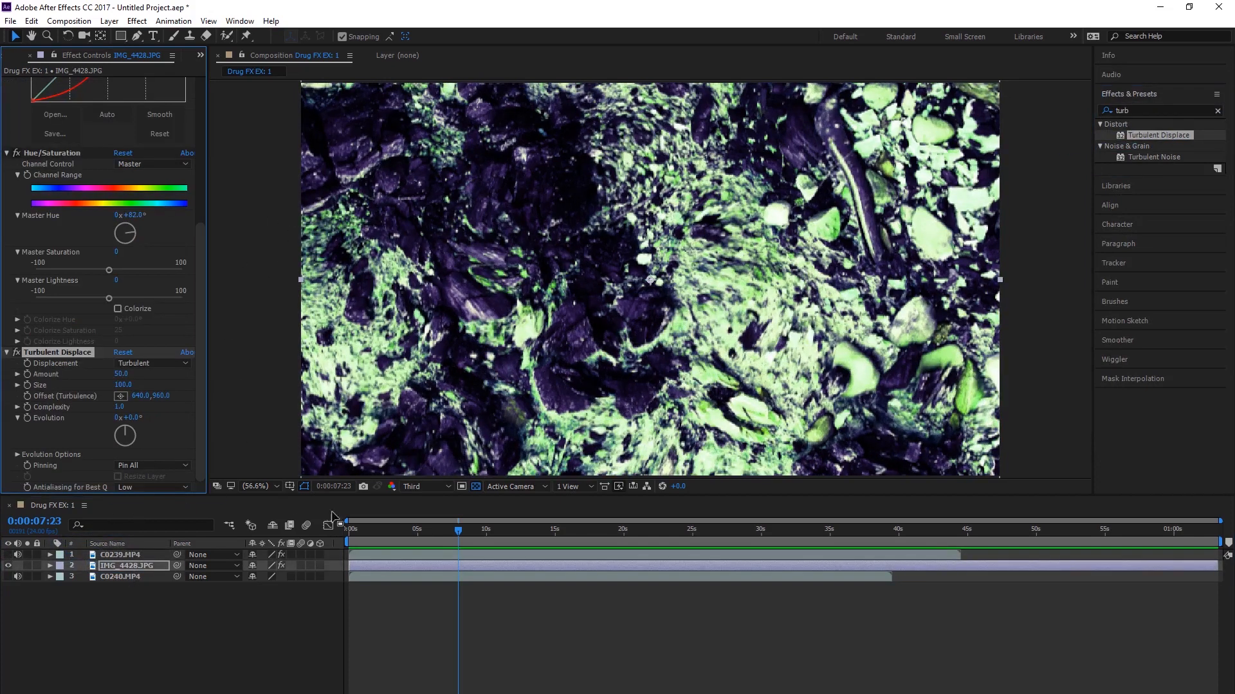
Step: Turn on keyframing for Turbulent Displace Amount, Size, Complexity and Evolution at the first frame
left_click_drag(380, 529, 291, 530)
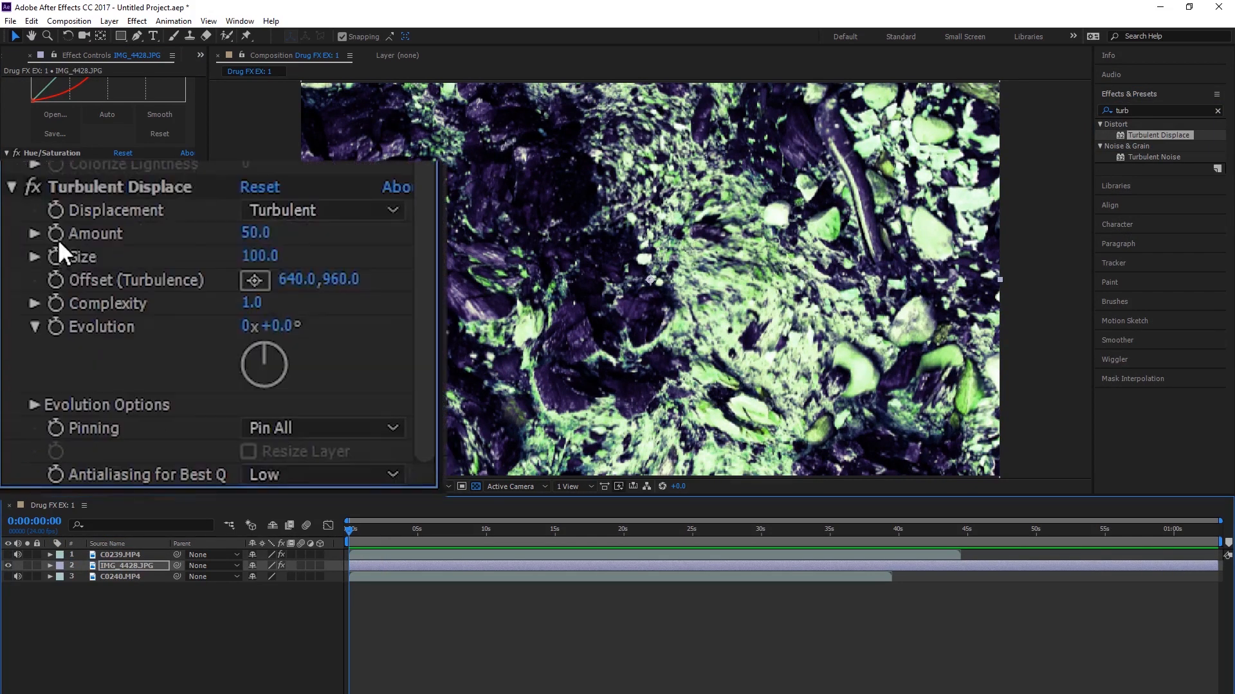
left_click(56, 233)
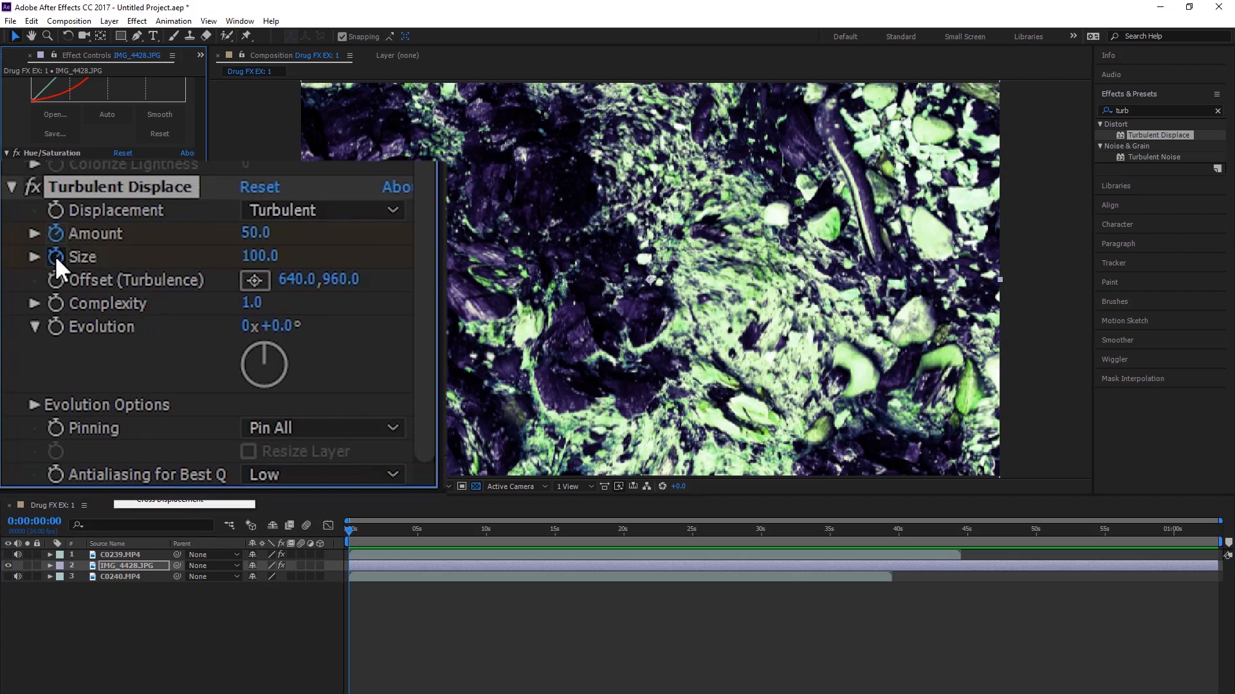
left_click(58, 299)
left_click(57, 325)
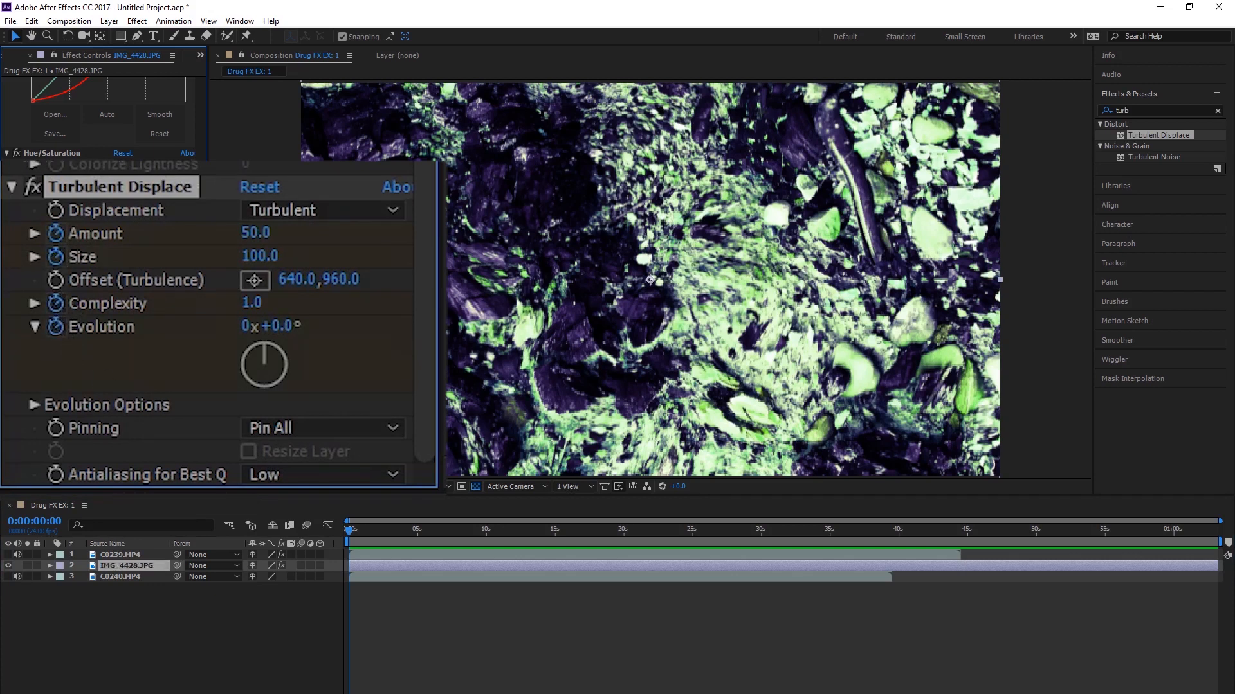
Step: Reveal the Turbulent Displace keyframes and, at 0:00:16:12, set Evolution to 224°, Amount to 82 and Size to 137
key("Return")
left_click_drag(403, 531, 434, 531)
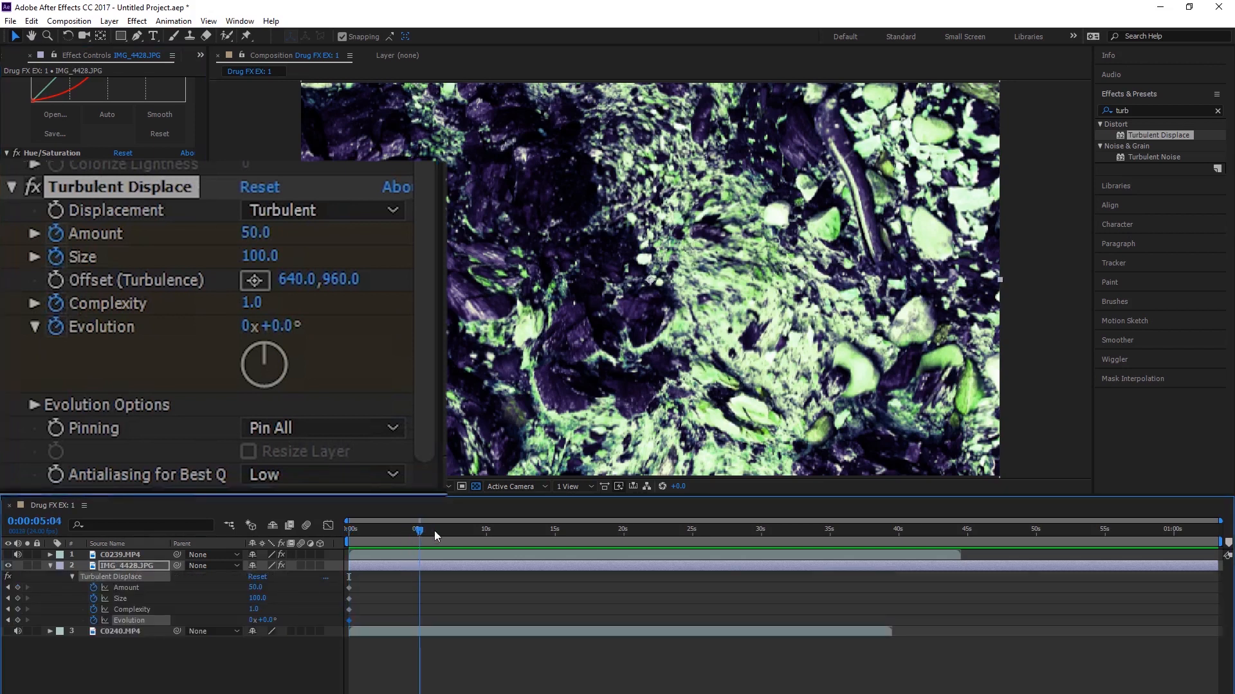
left_click_drag(260, 350, 185, 442)
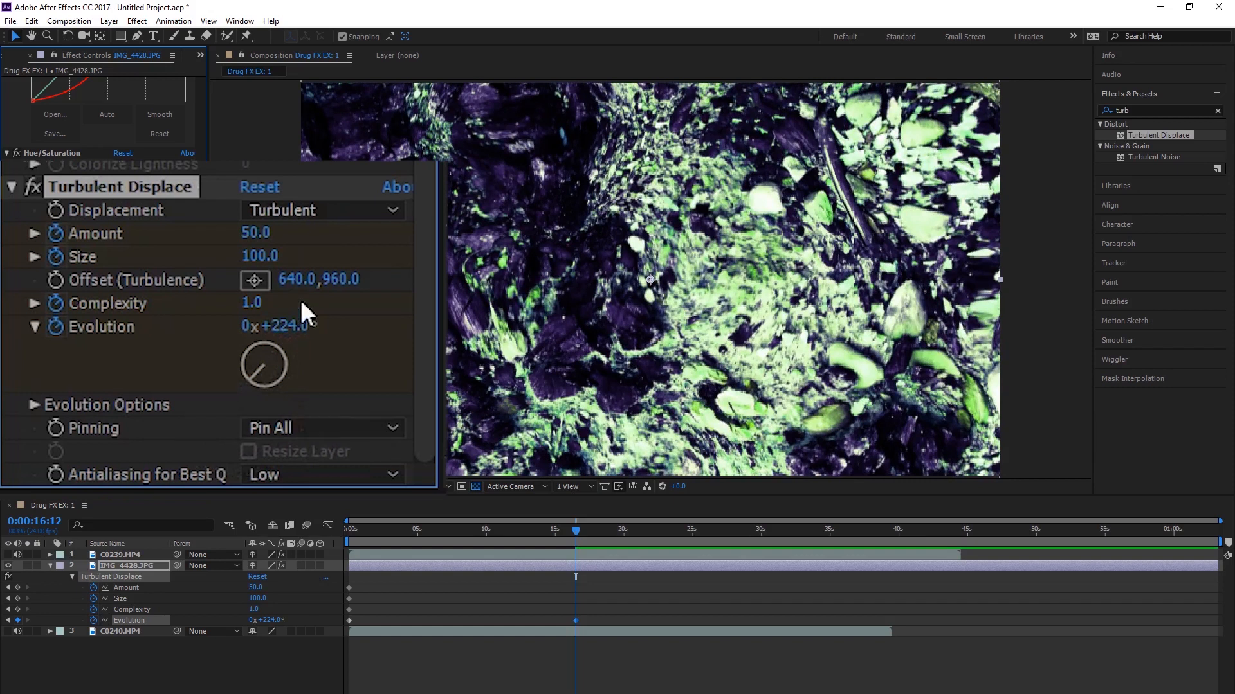
left_click_drag(257, 232, 318, 252)
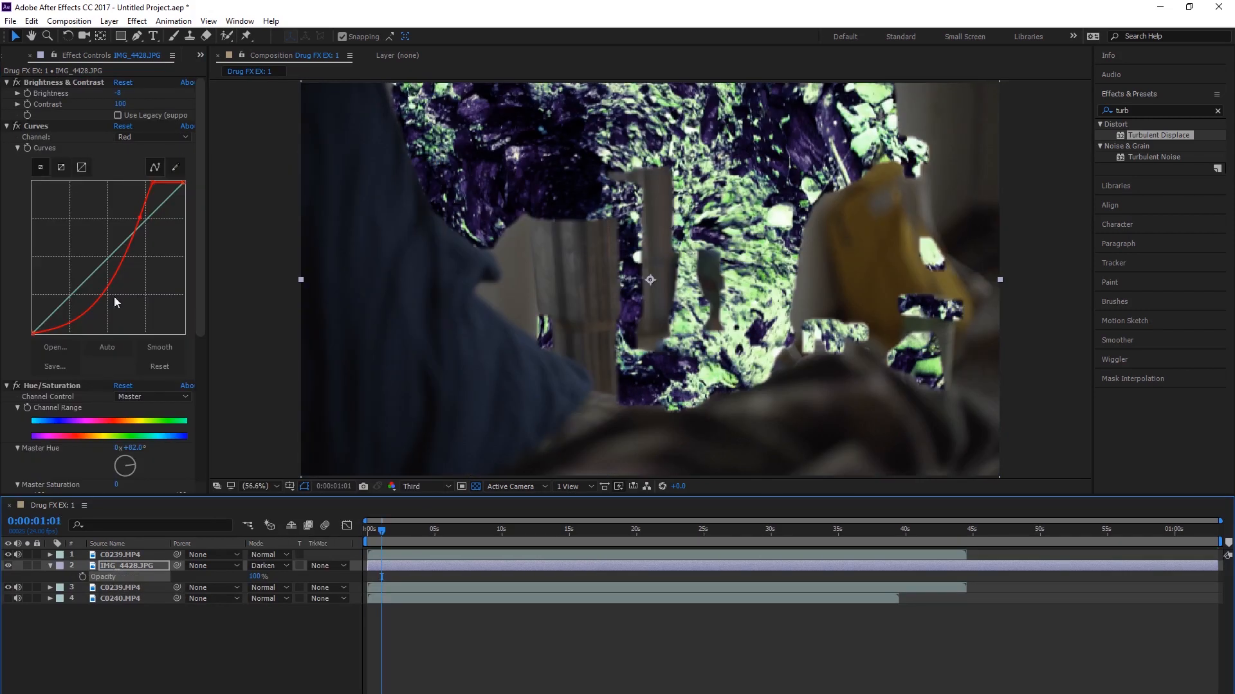
Step: Disable the Luma Key on the C0239.MP4 copy beneath the image layer
left_click(113, 588)
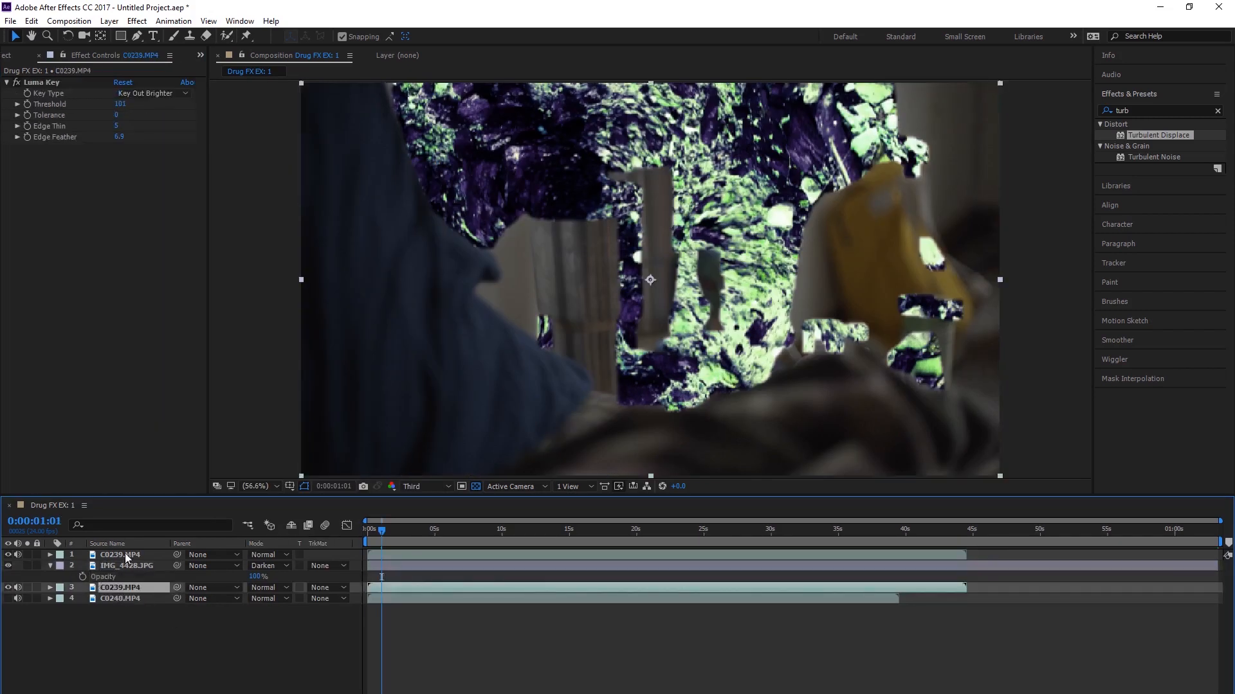
left_click(17, 83)
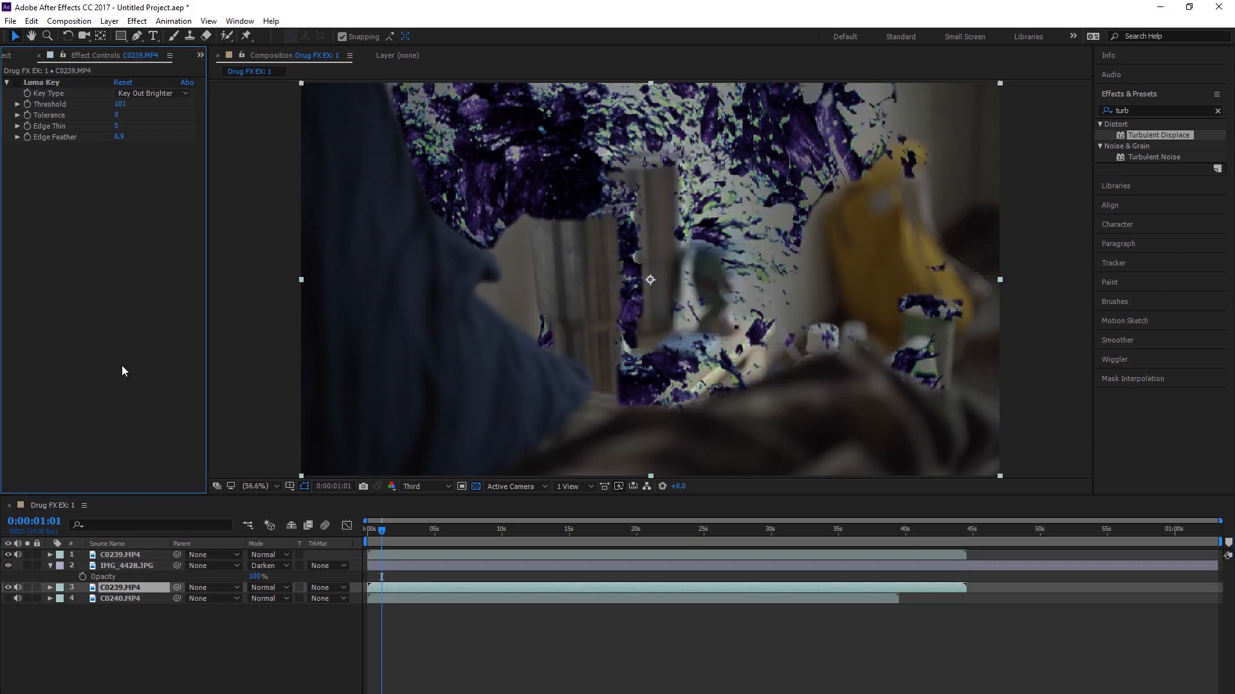
Step: Copy the first-frame Turbulent Displace keyframes of IMG_4428.JPG and paste them at 0:00:10:04
left_click(137, 564)
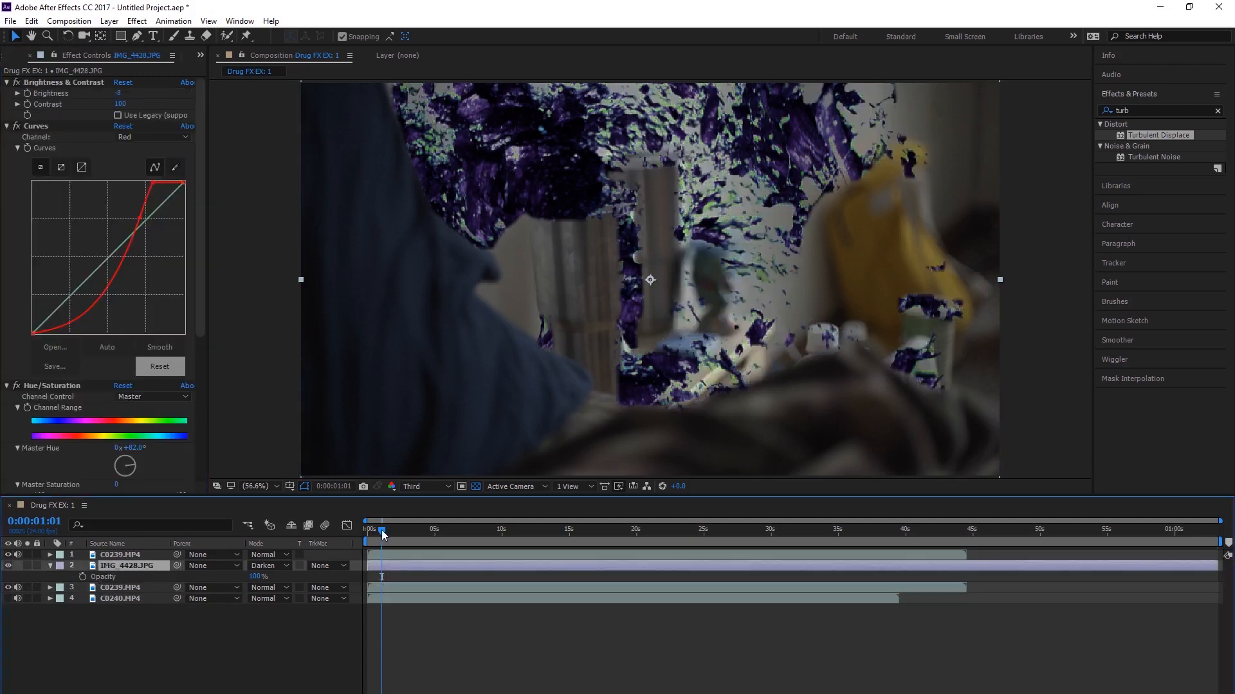
left_click_drag(384, 535, 302, 533)
key("u")
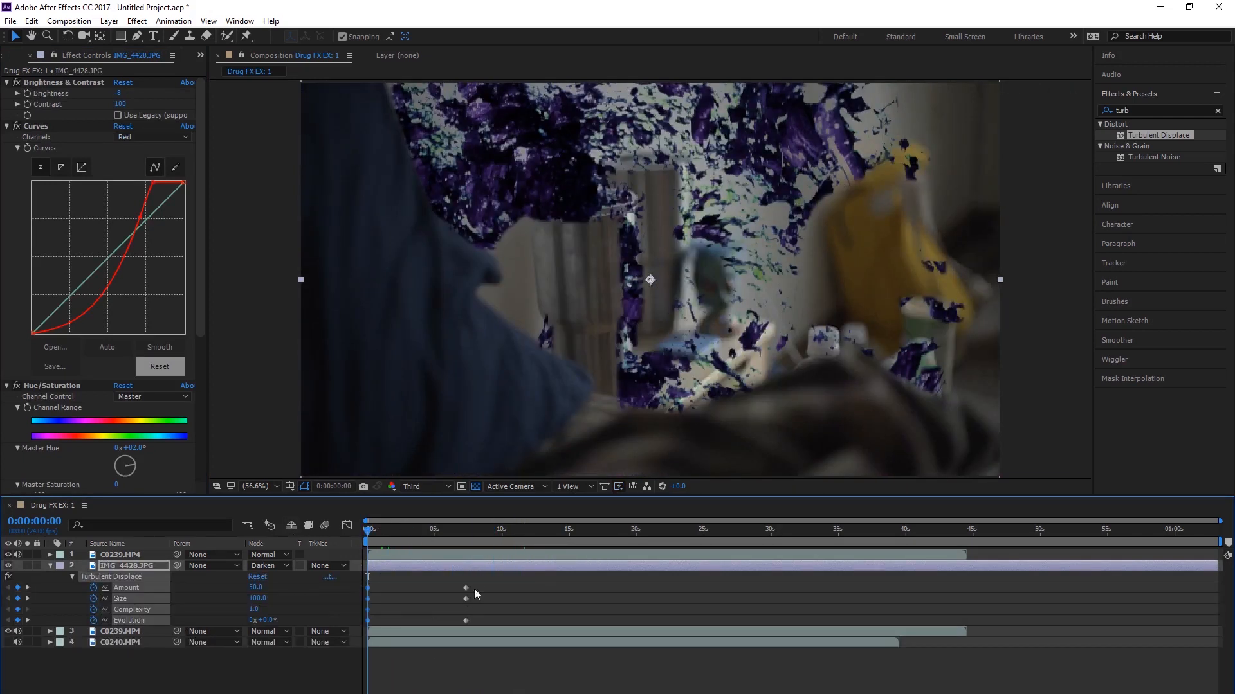
left_click_drag(532, 538, 505, 542)
key("ctrl+v")
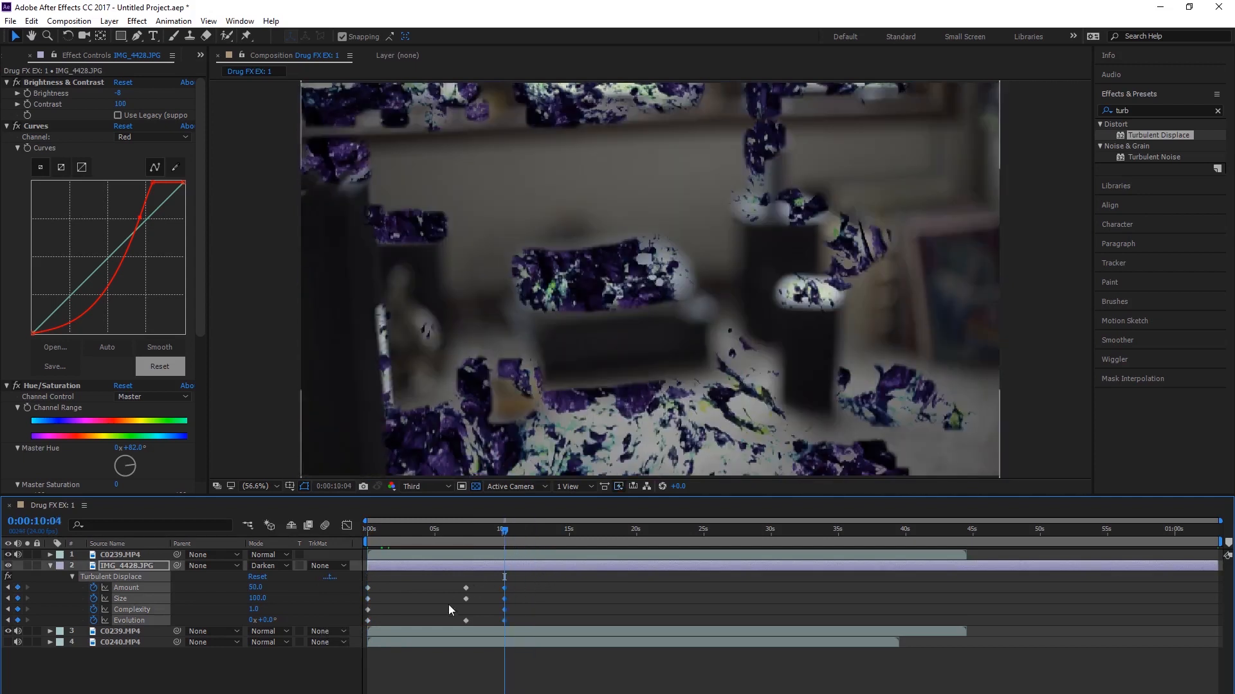
Step: Copy the second set of Amount, Size and Evolution keyframes and paste it at 0:00:12:17
left_click_drag(447, 621, 449, 618)
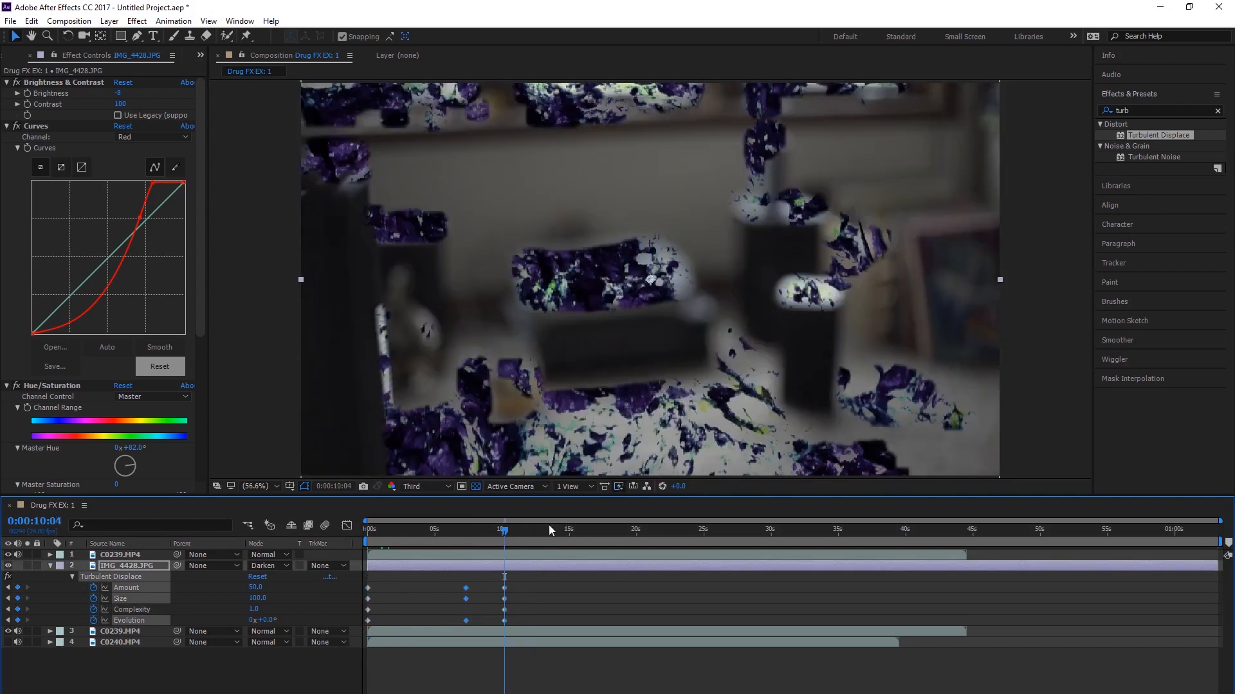
left_click_drag(555, 535, 542, 542)
key("ctrl+v")
Step: Copy the Turbulent Displace keyframes after the first frame and paste them repeatedly until they reach the end of the C0239.MP4 clip
left_click_drag(555, 585, 455, 619)
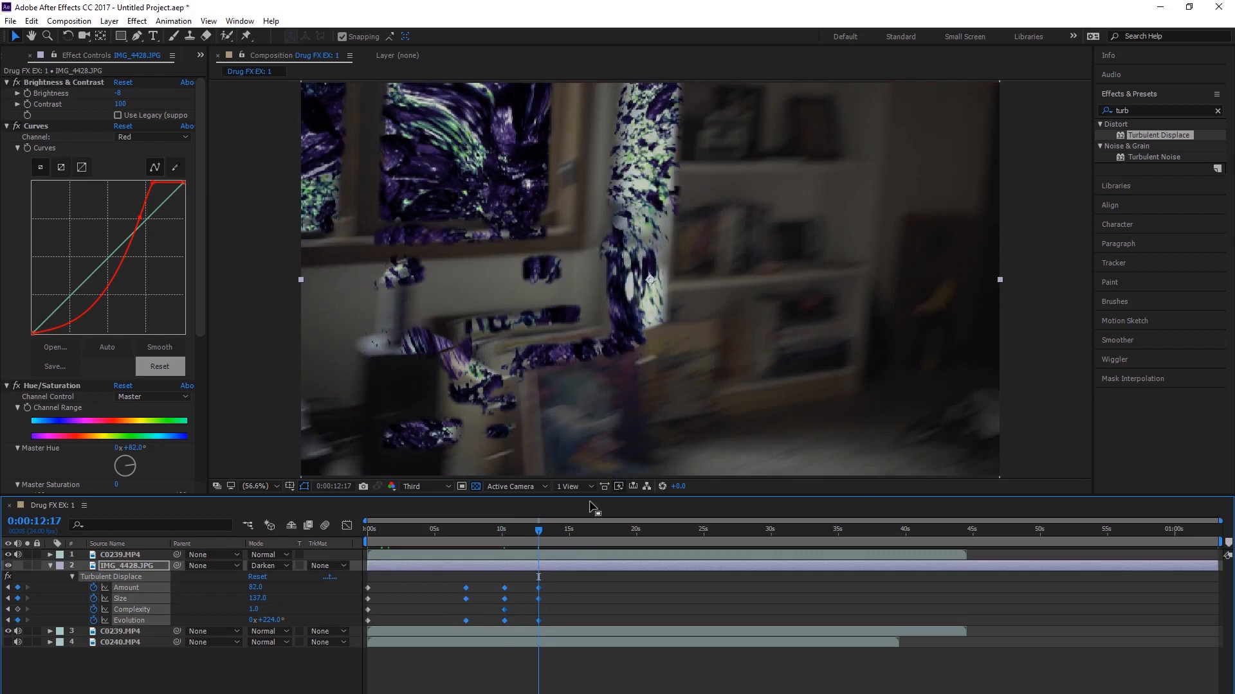
key("ctrl+c")
left_click(553, 528)
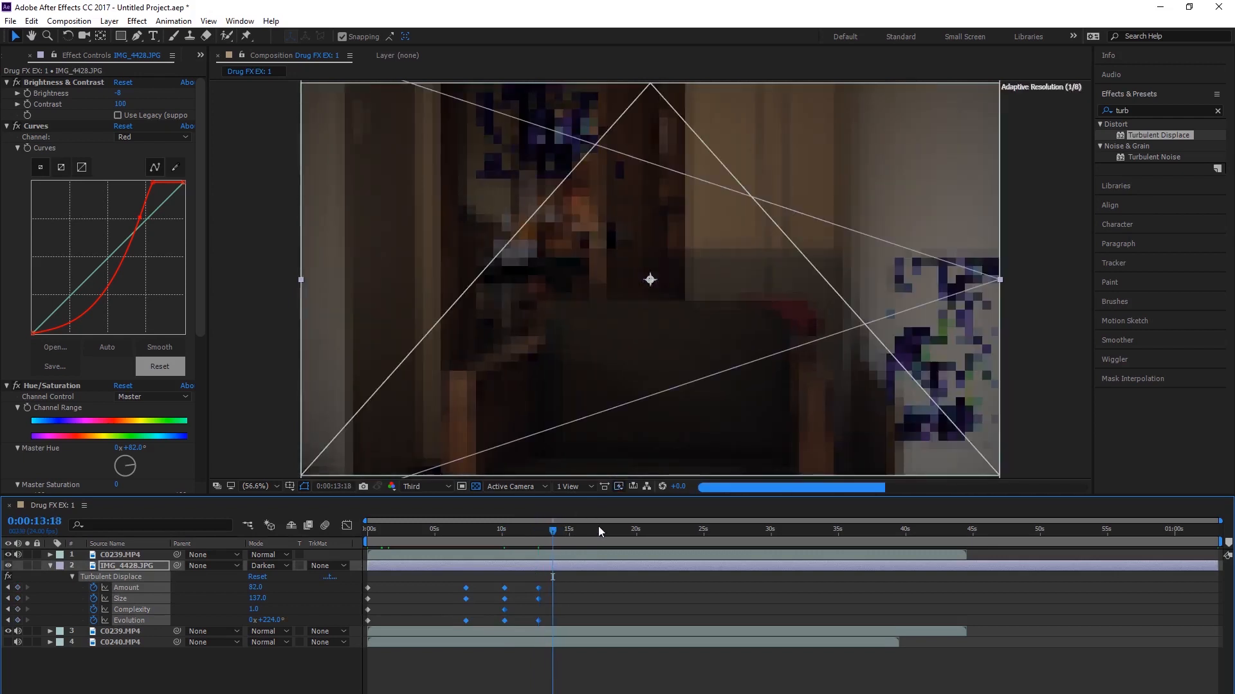
key("ctrl+v")
left_click(634, 528)
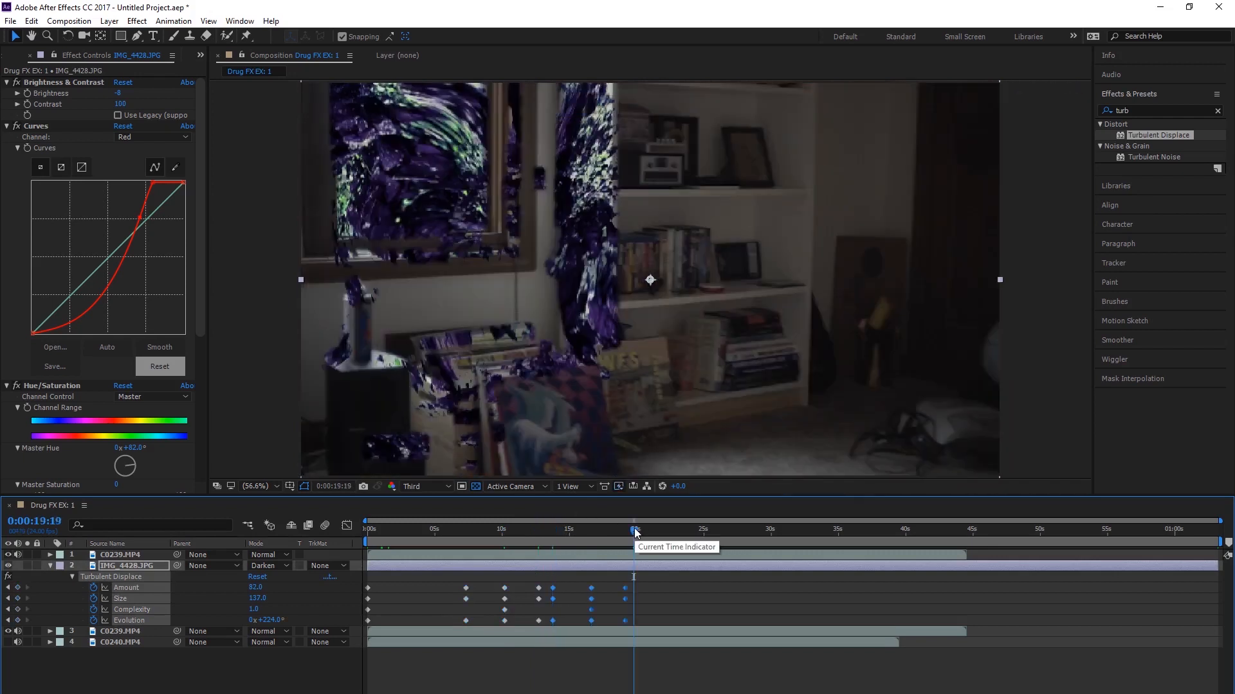
left_click(715, 529)
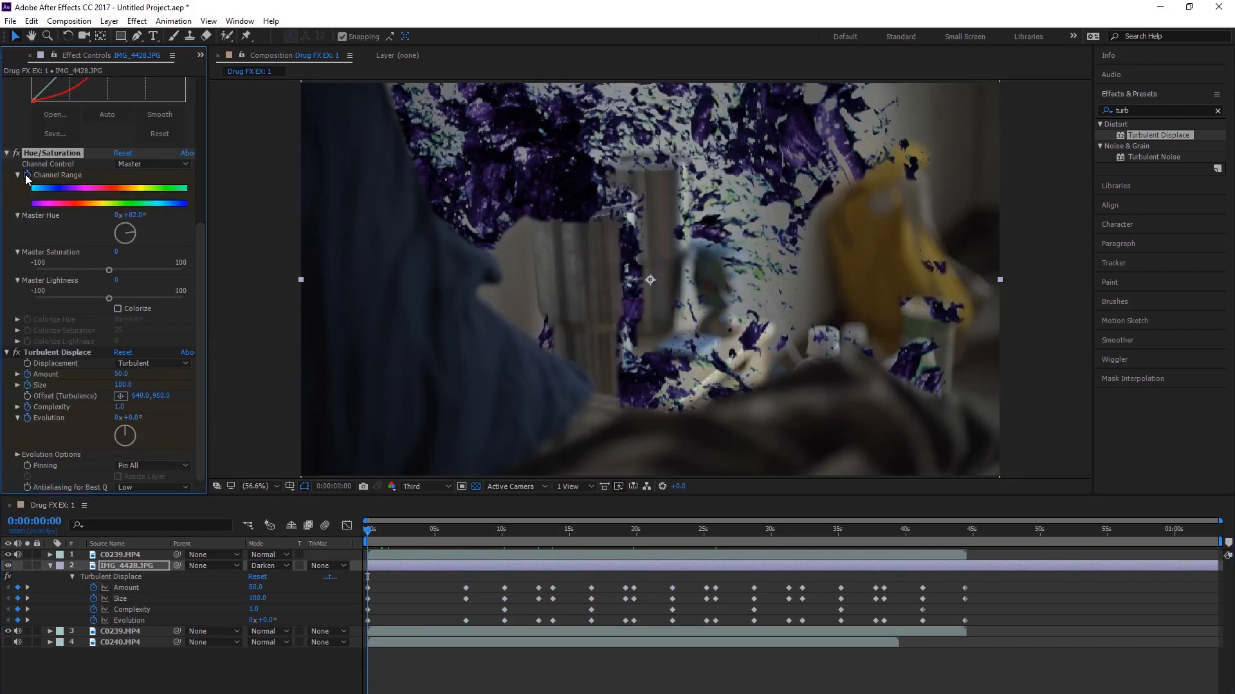
Step: Turn on keyframing for the Hue/Saturation Channel Range at the first frame
left_click(27, 175)
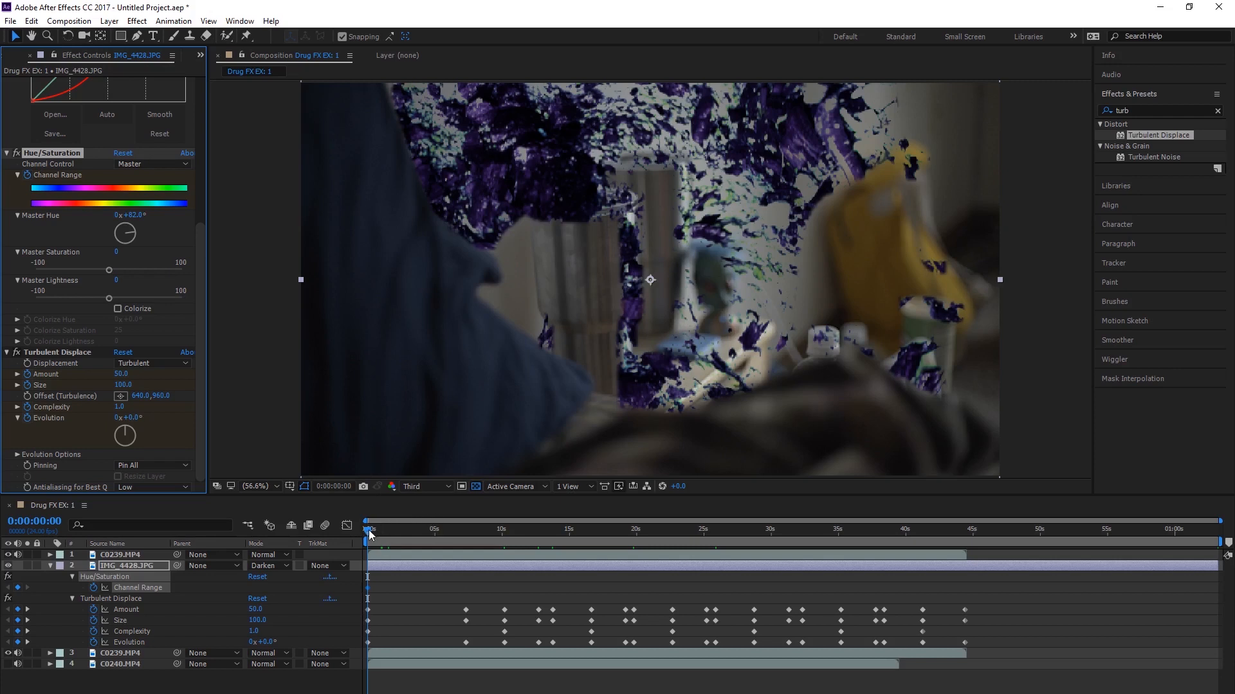
Step: Try to rotate the Master Hue at 0:00:33:17
left_click_drag(369, 533, 820, 531)
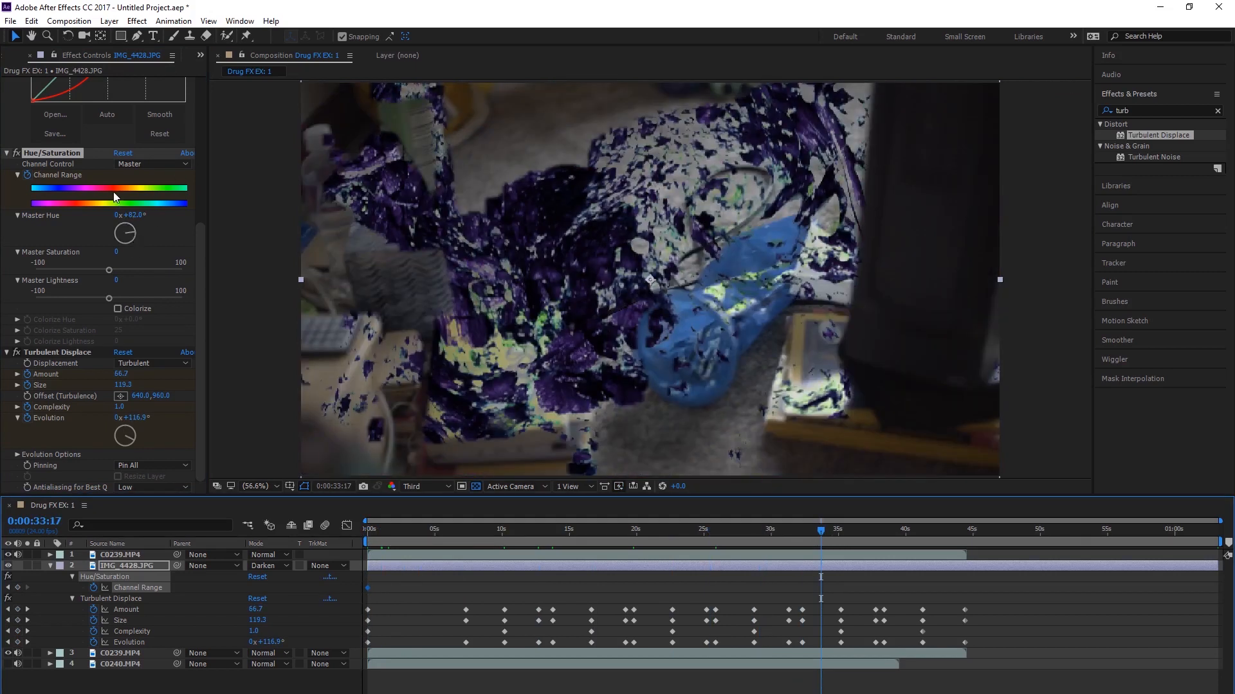
left_click_drag(139, 217, 589, 222)
left_click_drag(597, 223, 604, 223)
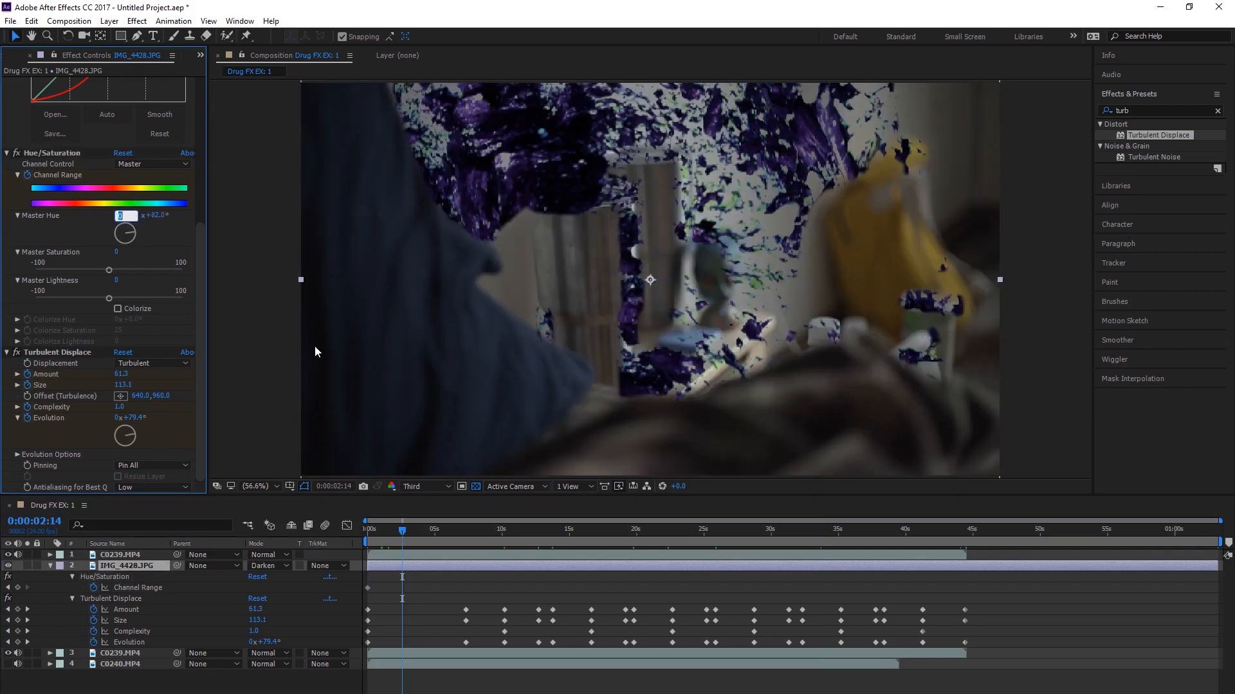
Step: Set the Master Hue to 2x+82° at 0:00:02:14 and move that Channel Range keyframe to the end of the C0239.MP4 clip
key("Return")
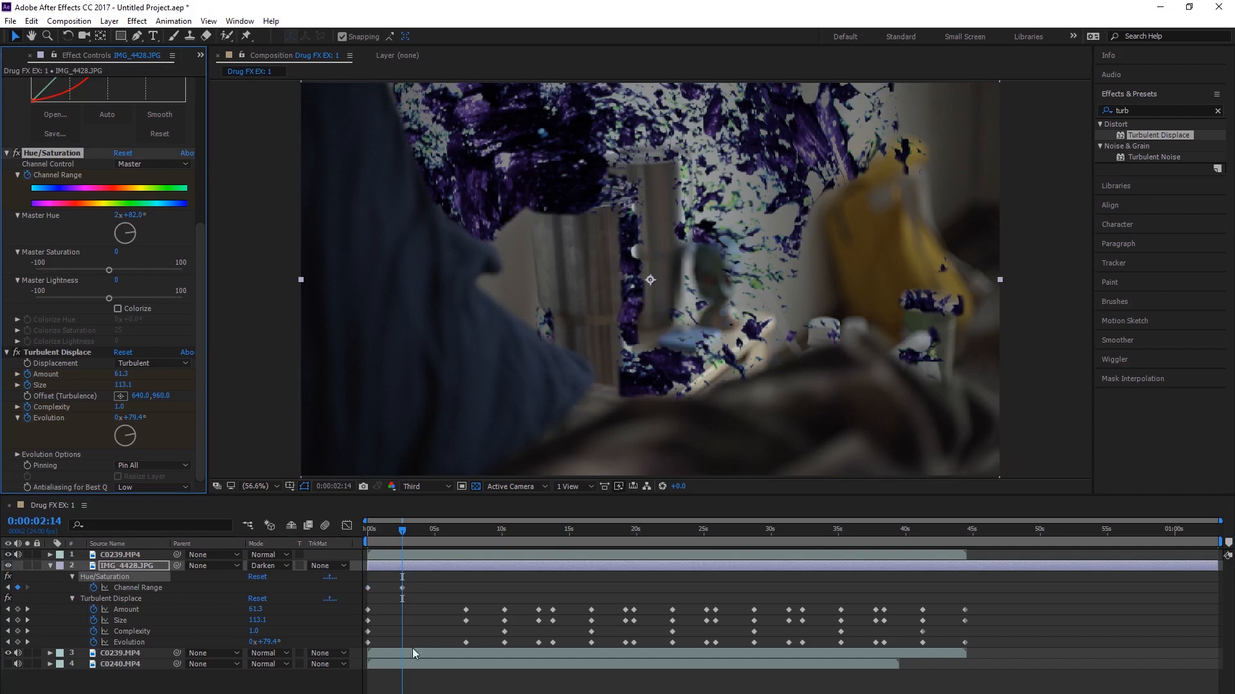
left_click_drag(396, 530, 367, 530)
left_click_drag(402, 587, 780, 588)
left_click_drag(967, 603, 965, 603)
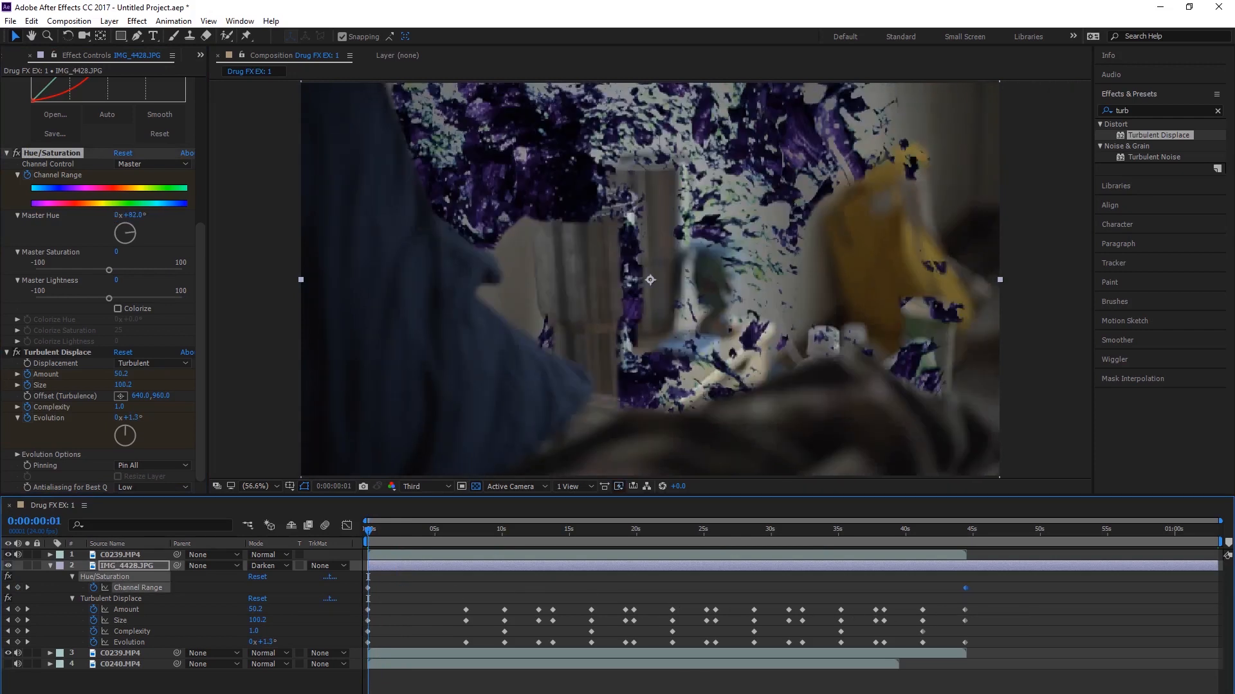
left_click(424, 597)
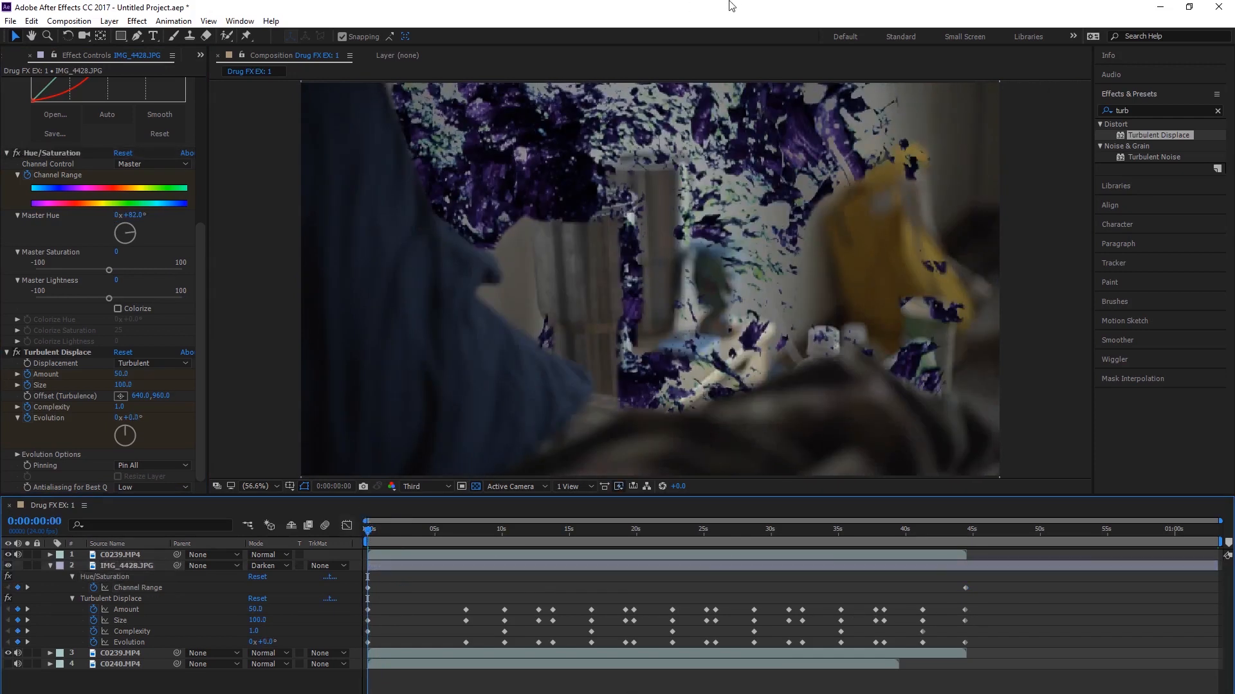
Step: Preview the animation and change the IMG_4428.JPG layer's blending mode to Overlay
key("space")
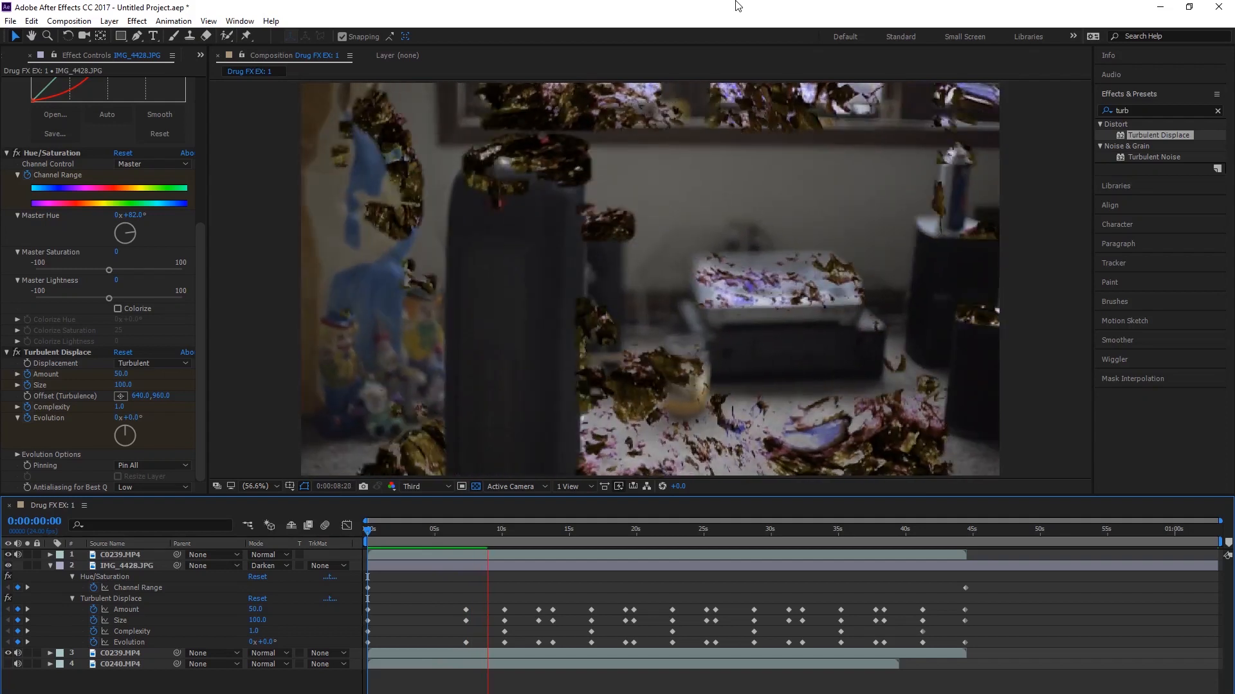
key("space")
left_click(266, 564)
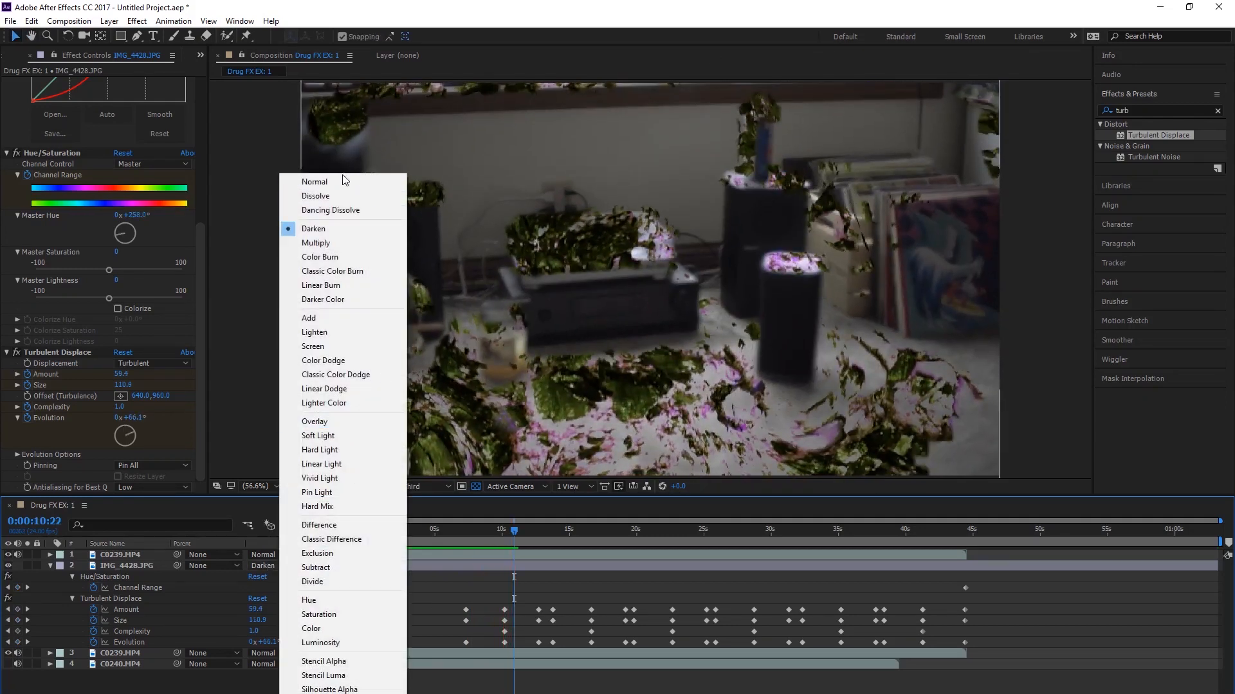
left_click(338, 421)
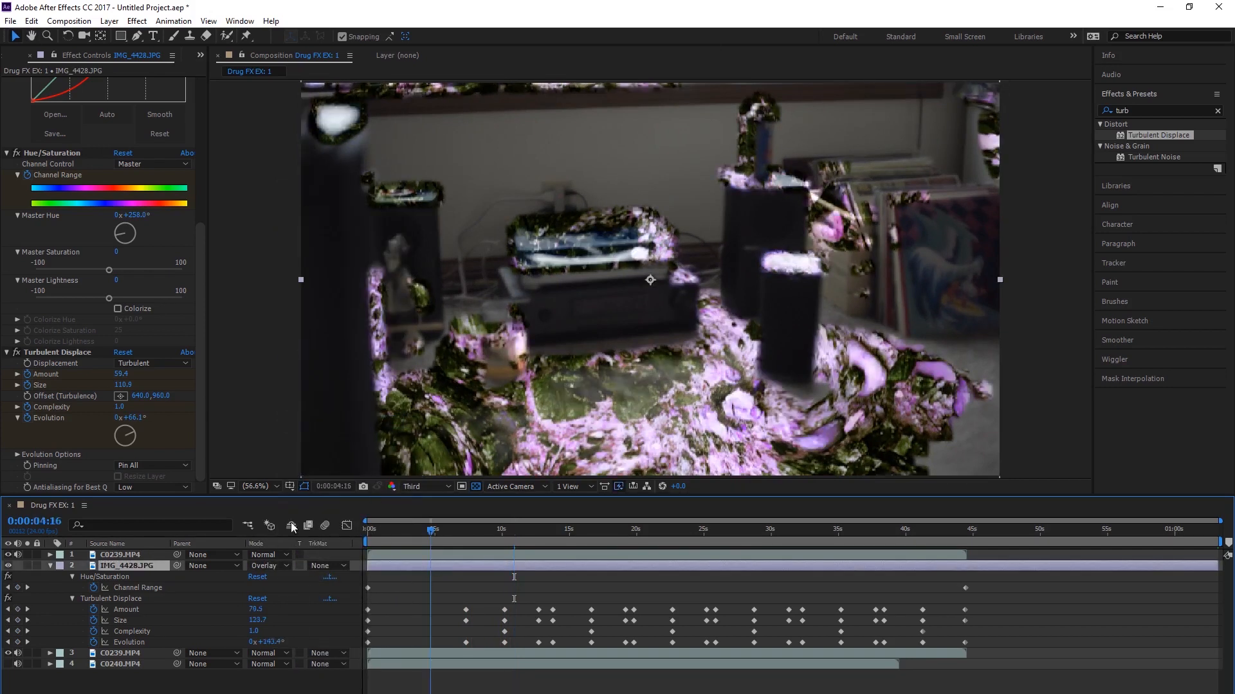
Step: Play the composition from the first frame to check the Overlay blend with the animated hue and displacement
left_click_drag(380, 529, 129, 517)
left_click(1036, 685)
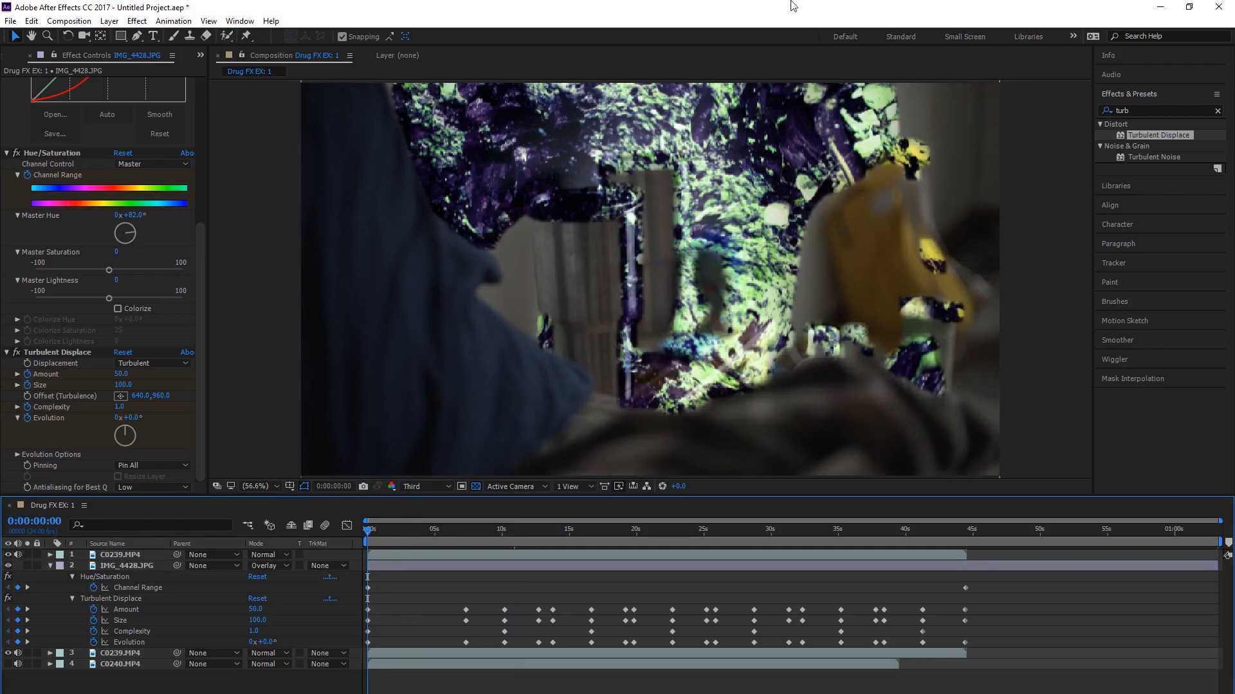
key("space")
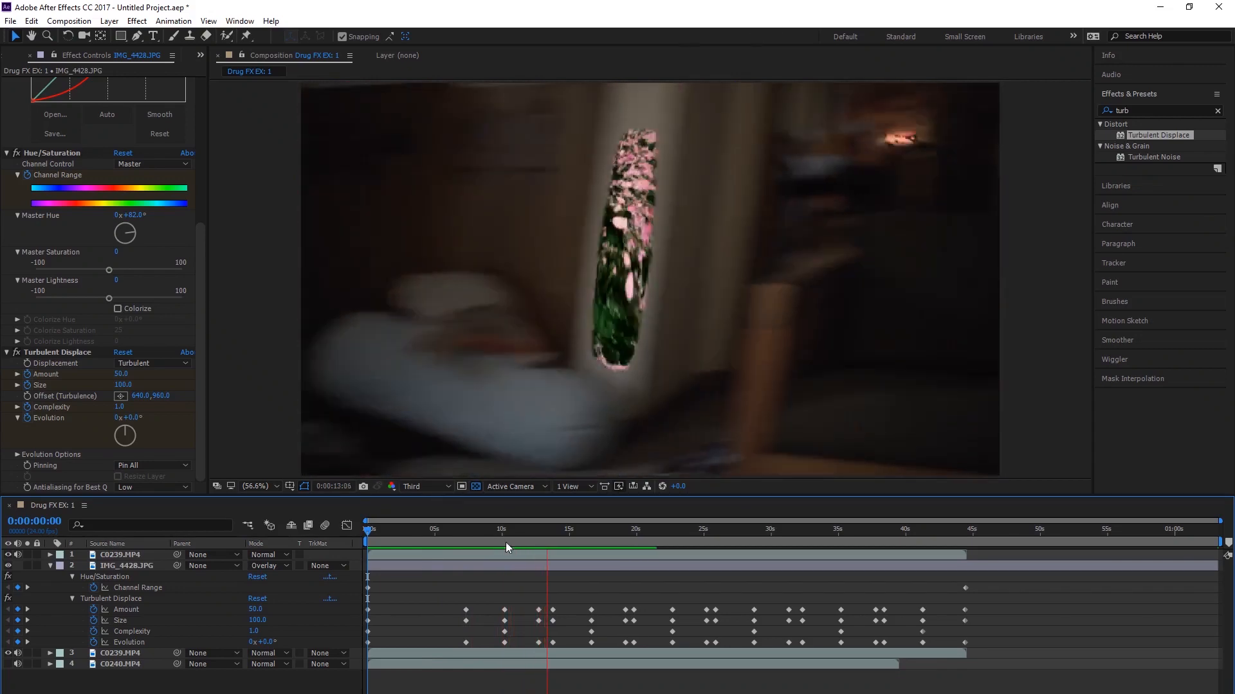
key("space")
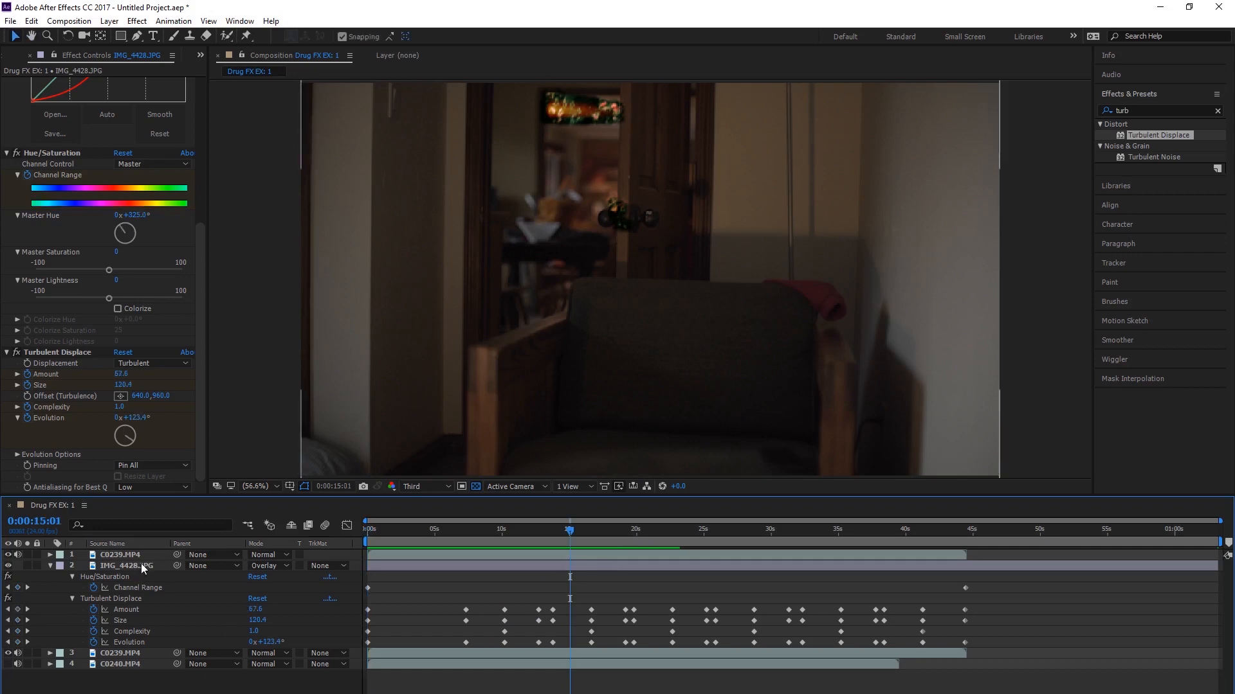
Step: Review the effects on IMG_4428.JPG and show the Luma Key settings of the topmost C0239.MP4 layer
left_click(140, 564)
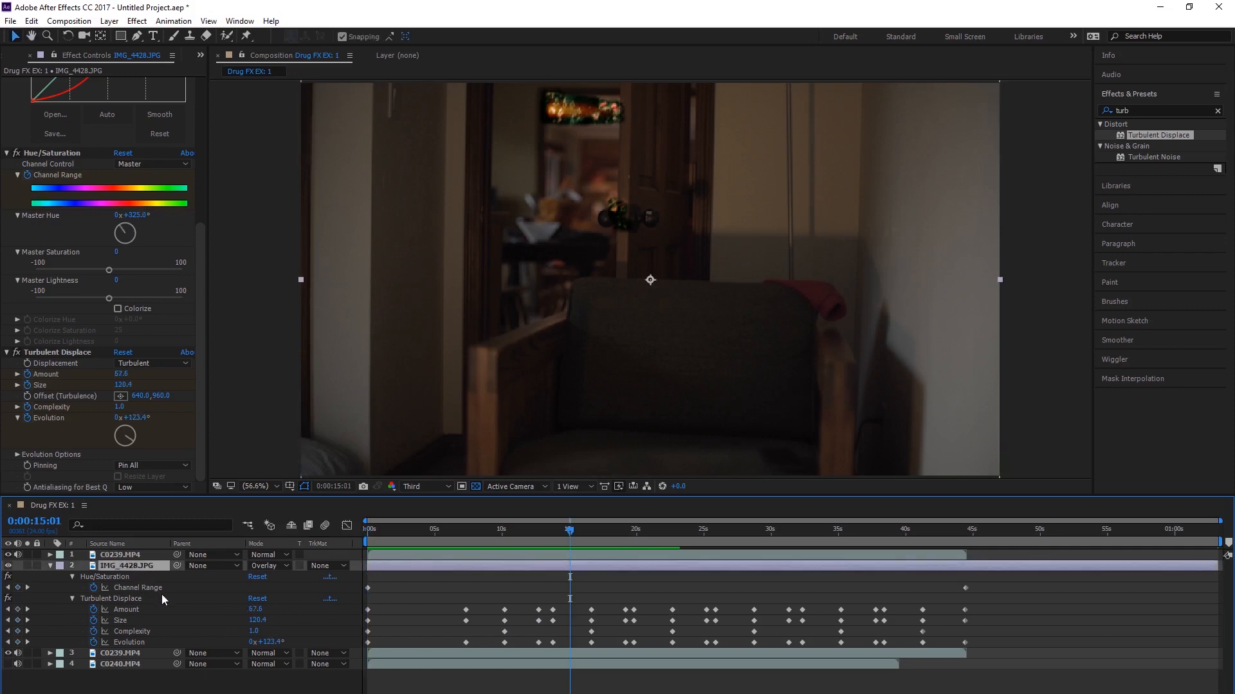
scroll(85, 267, "up", 5)
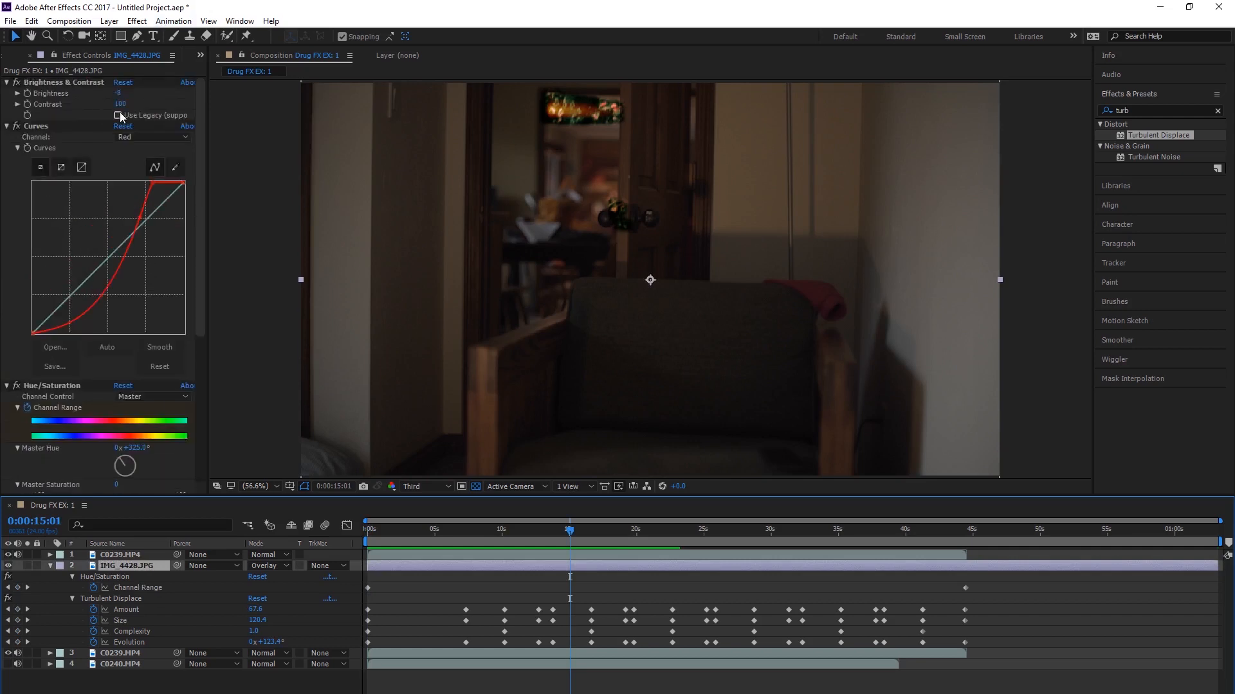
left_click(122, 555)
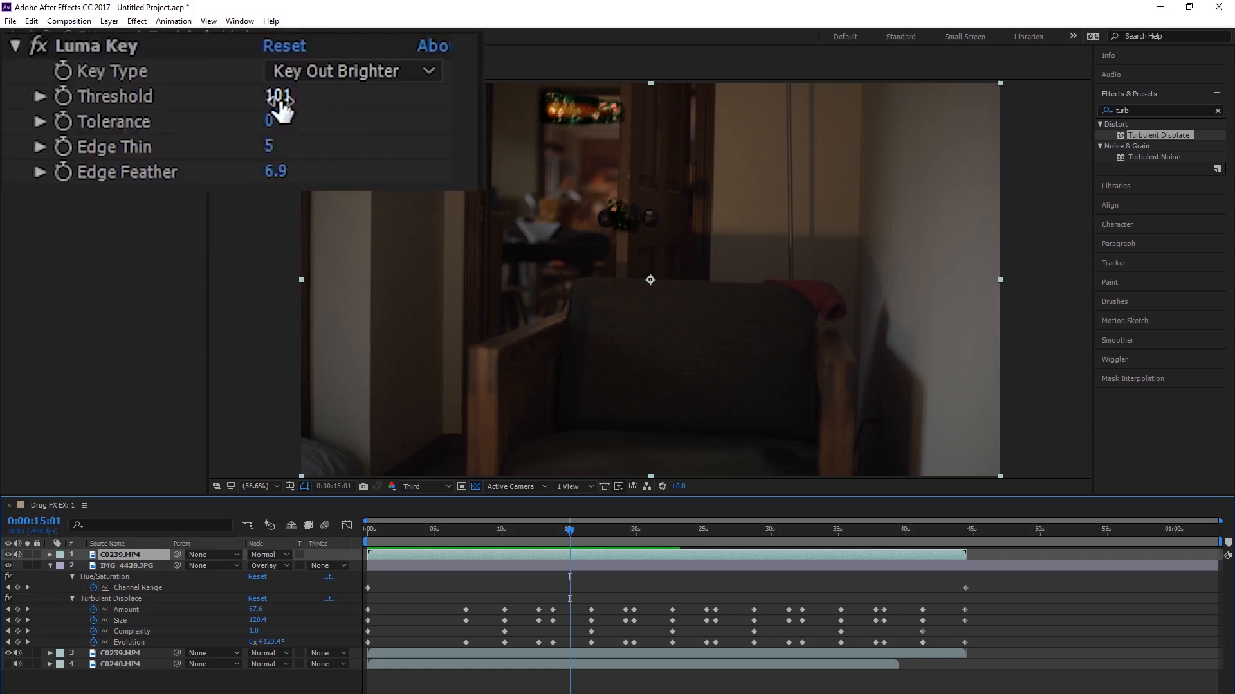
Step: Lower the topmost C0239.MP4 layer's Luma Key Threshold to 46
left_click_drag(281, 103, 225, 102)
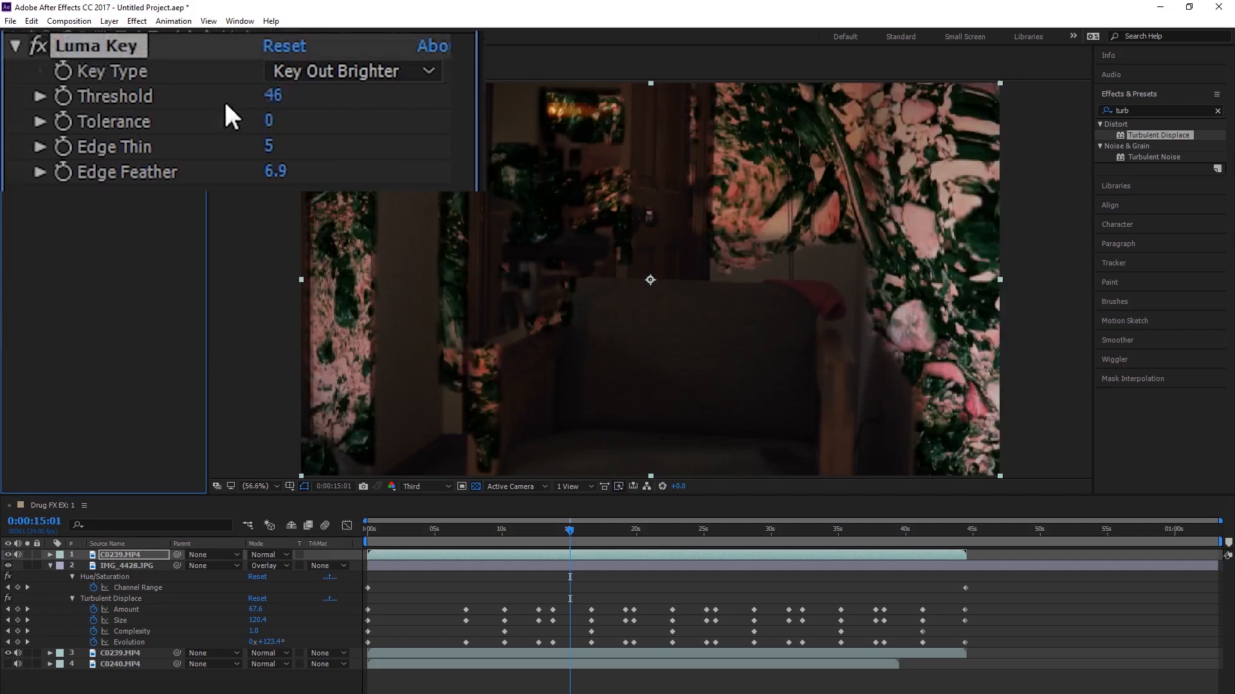
Step: Keyframe IMG_4428.JPG's Opacity from 0% at the first frame to 100% at 0:00:06:07, and delay both keyframes by about one second
left_click_drag(481, 524, 329, 522)
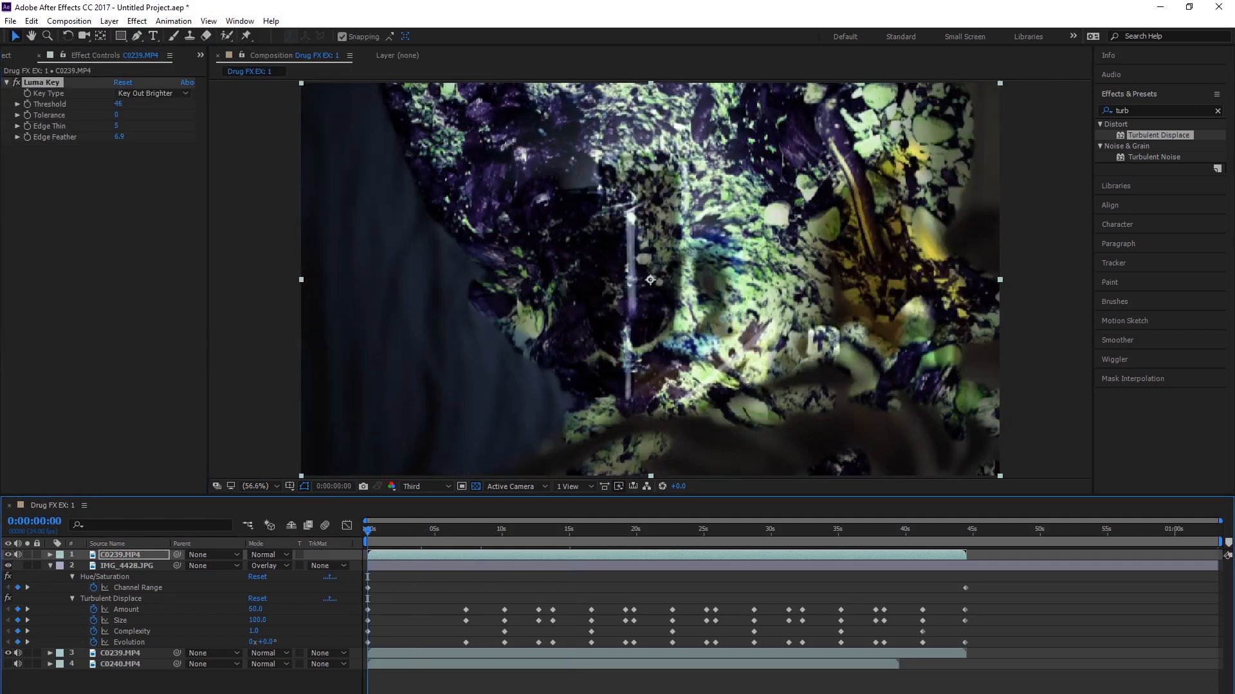
left_click(131, 565)
key("t")
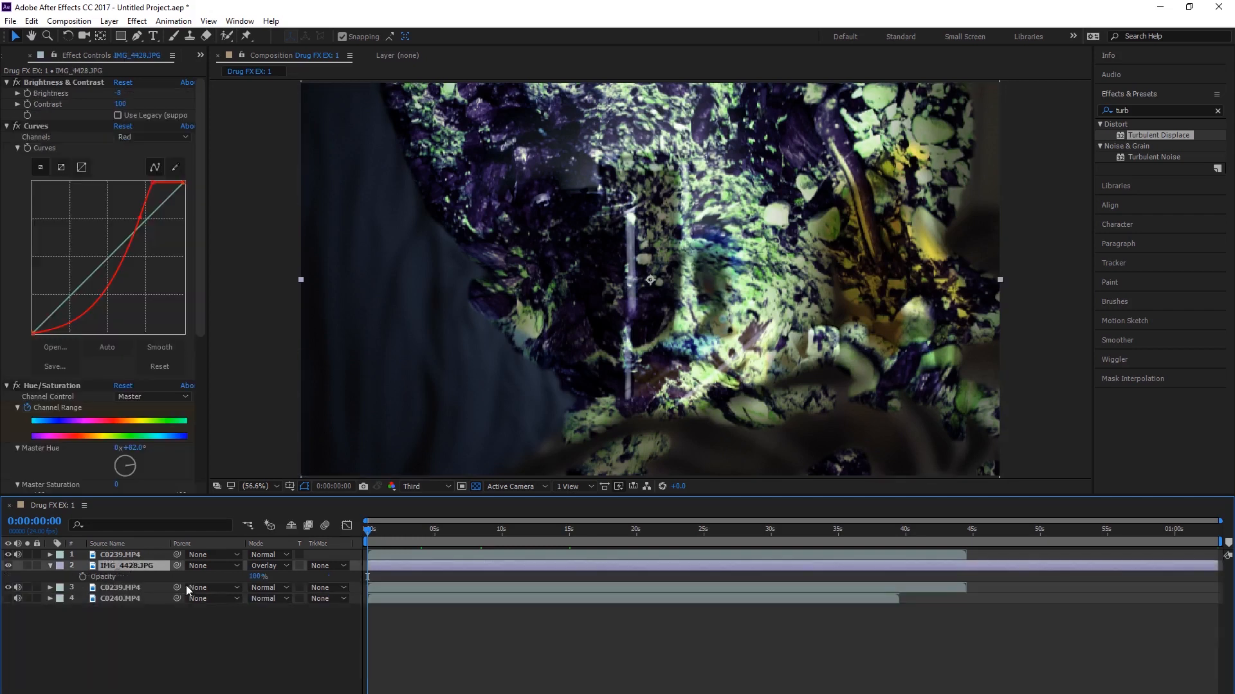
left_click(82, 578)
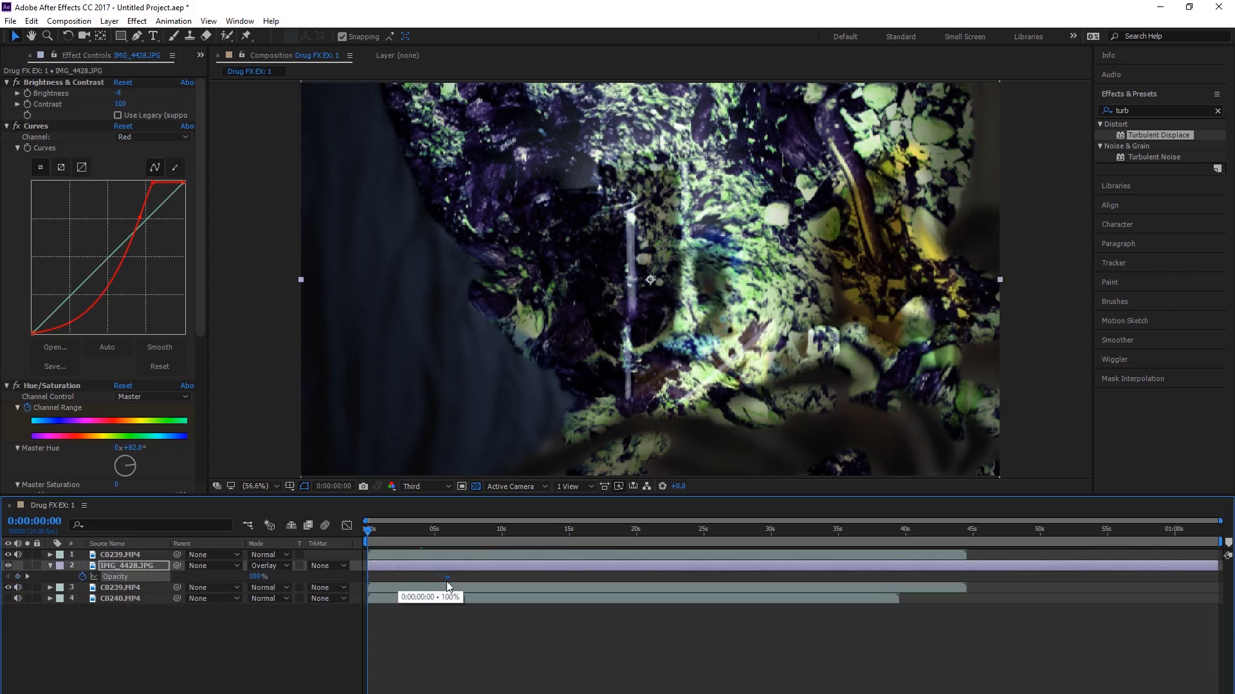
left_click_drag(461, 581, 435, 580)
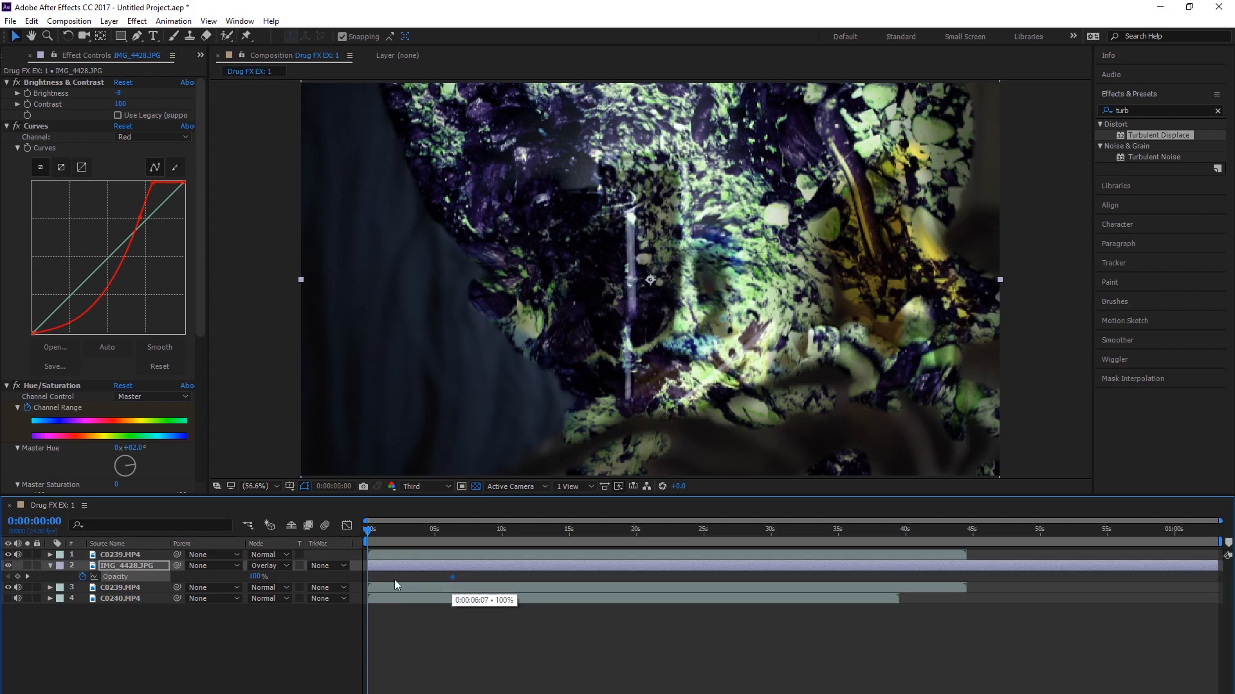
left_click_drag(252, 580, 5, 571)
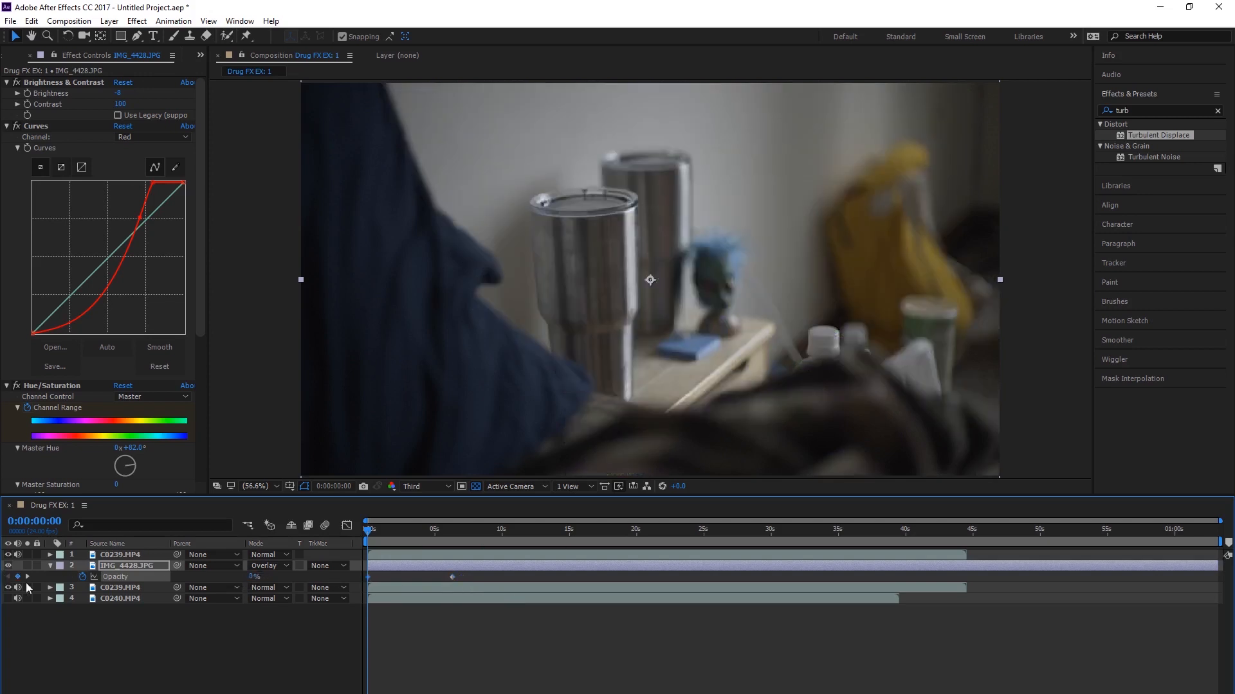
left_click_drag(366, 577, 475, 577)
left_click(457, 579)
left_click(465, 622)
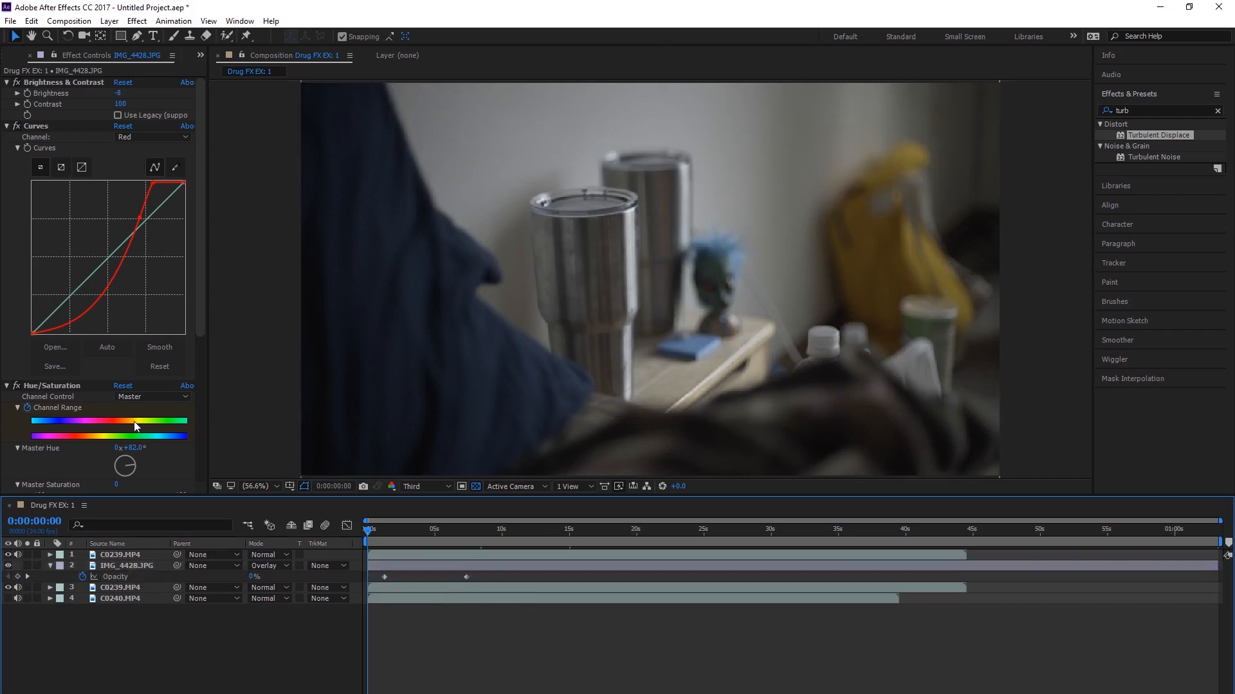
Step: Reveal the keyframed properties of all layers and play the composition from the start to check the opacity fade-in
key("ctrl+a")
key("u")
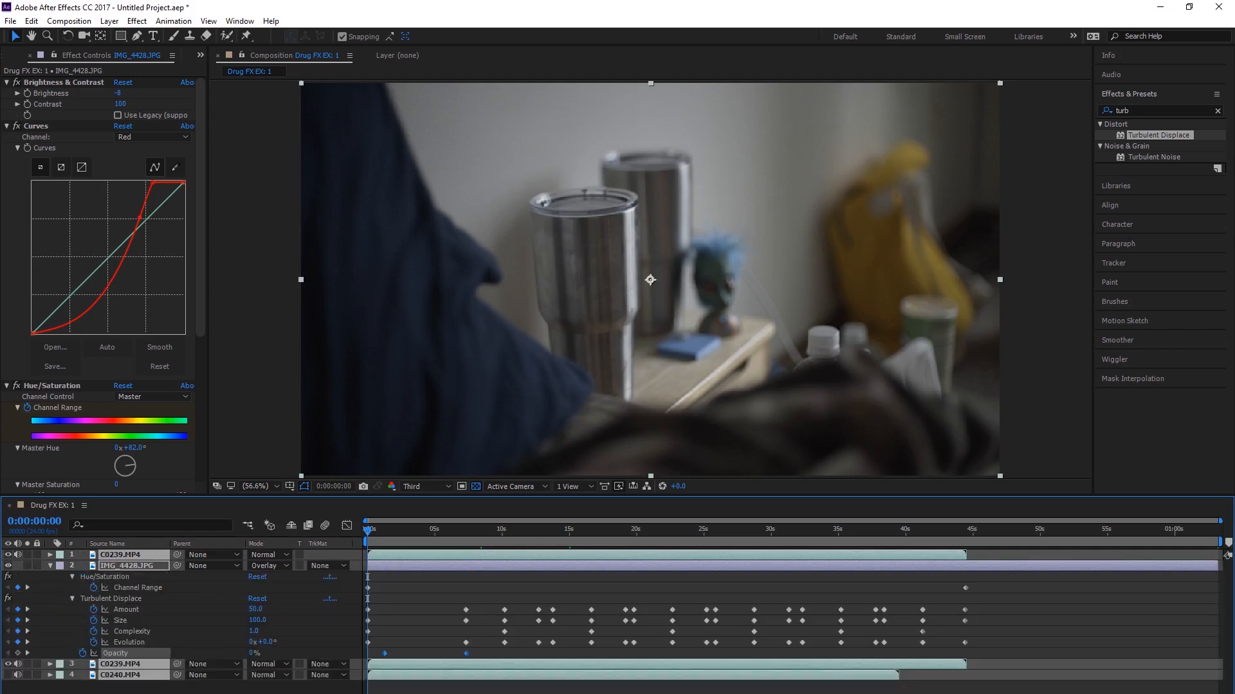
key("F2")
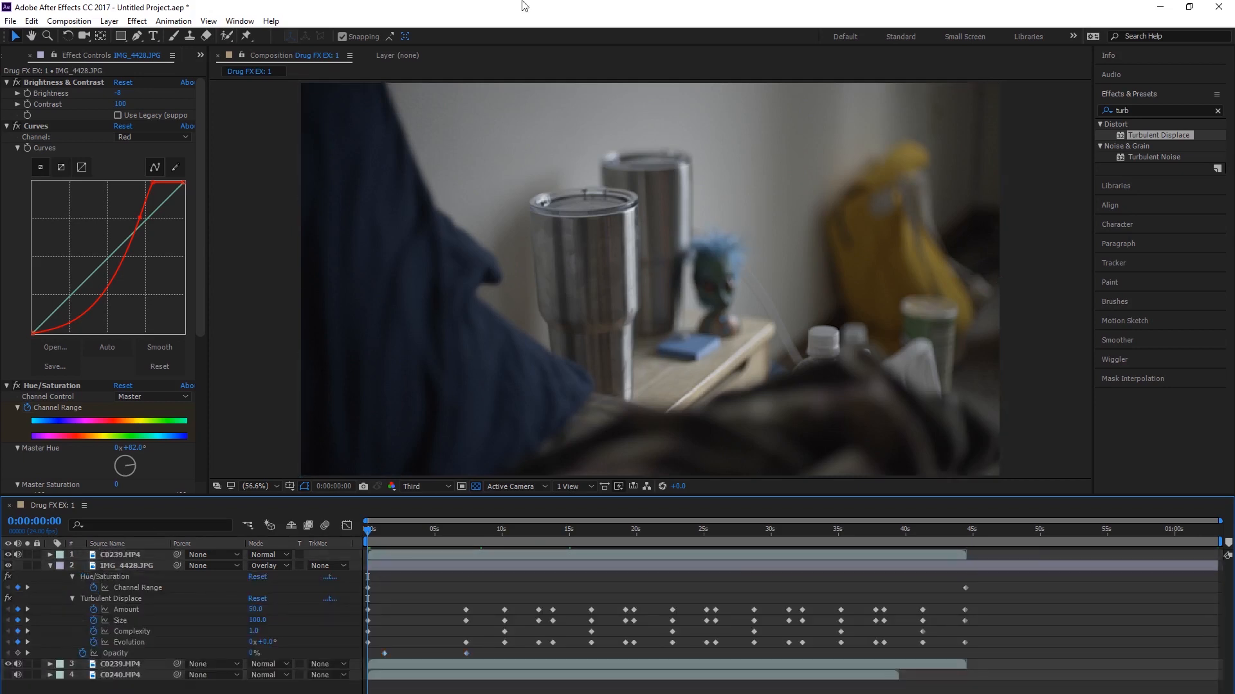
key("space")
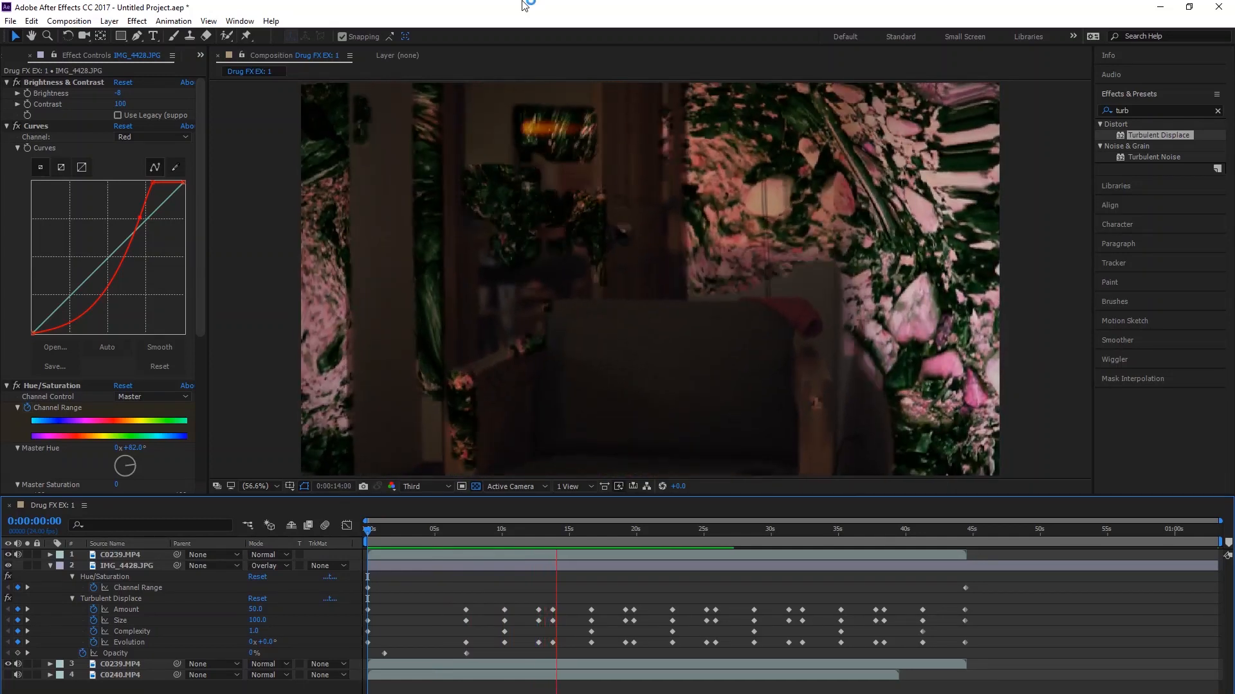
Step: Change IMG_4428.JPG's blending mode to Soft Light and set the topmost C0239.MP4 layer's Luma Key Threshold to 93
left_click(268, 566)
left_click(366, 439)
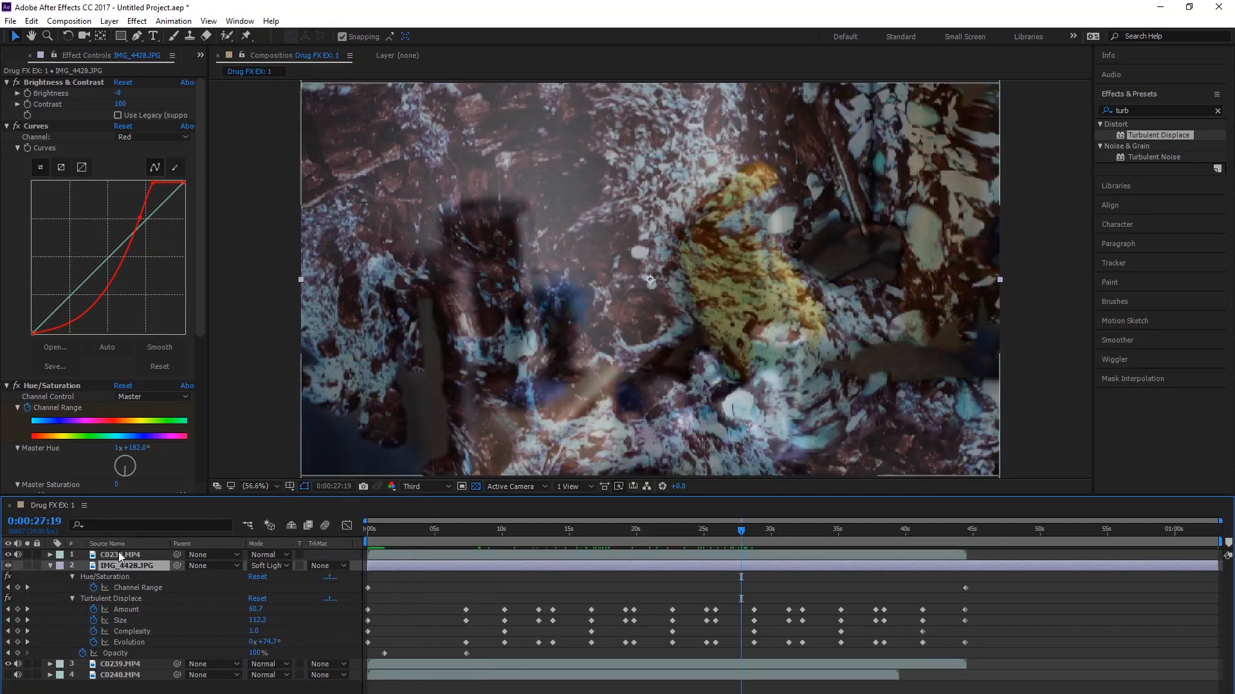
left_click(118, 553)
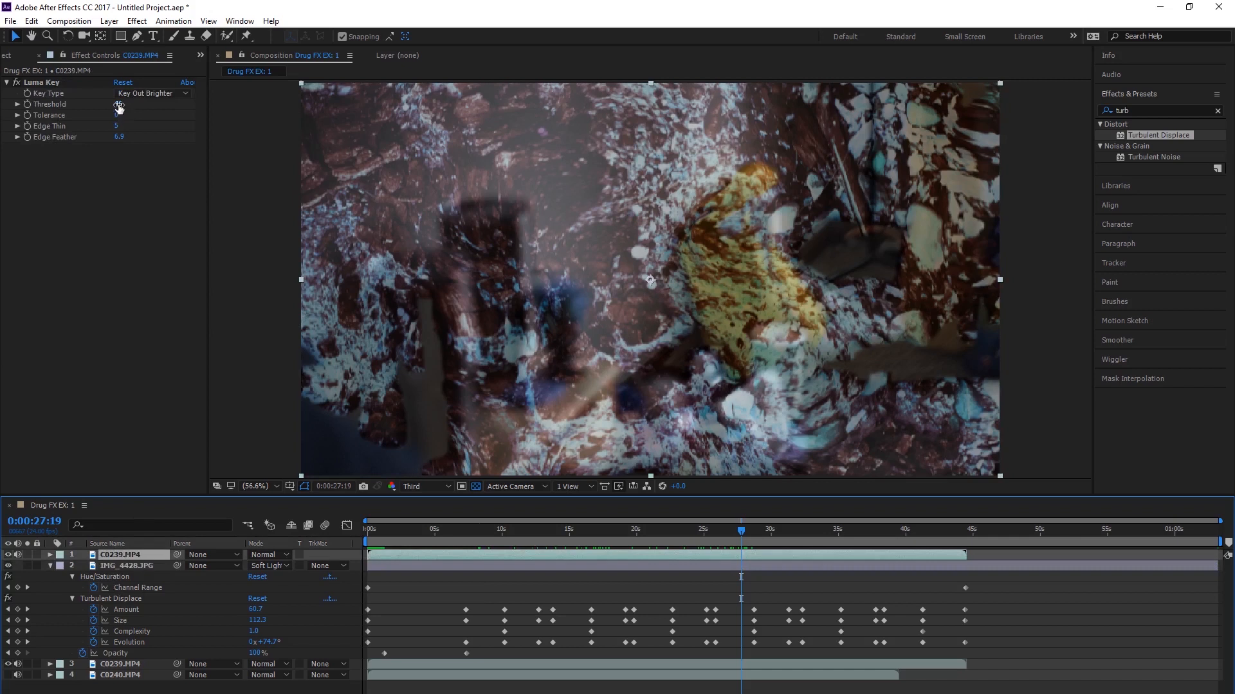
left_click_drag(118, 106, 155, 114)
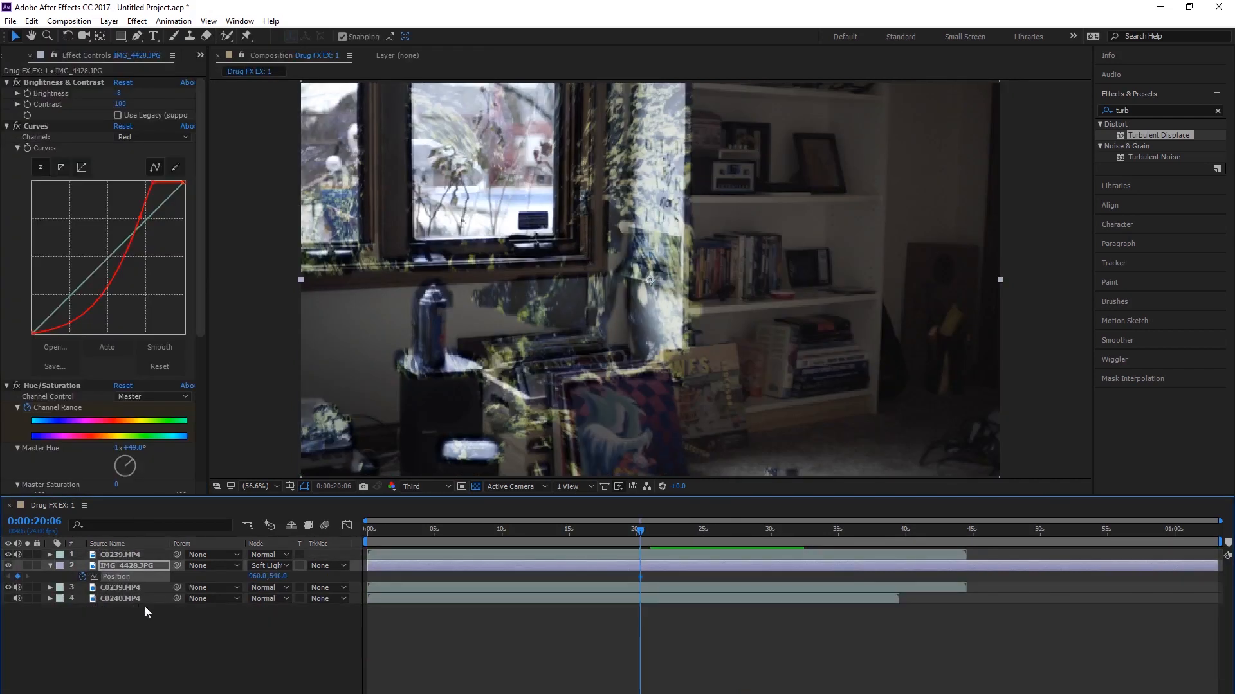
Step: Move IMG_4428.JPG's Position and Scale keyframes to the first frame and set its Scale to 193% at 0:00:02:15
left_click_drag(646, 669, 368, 660)
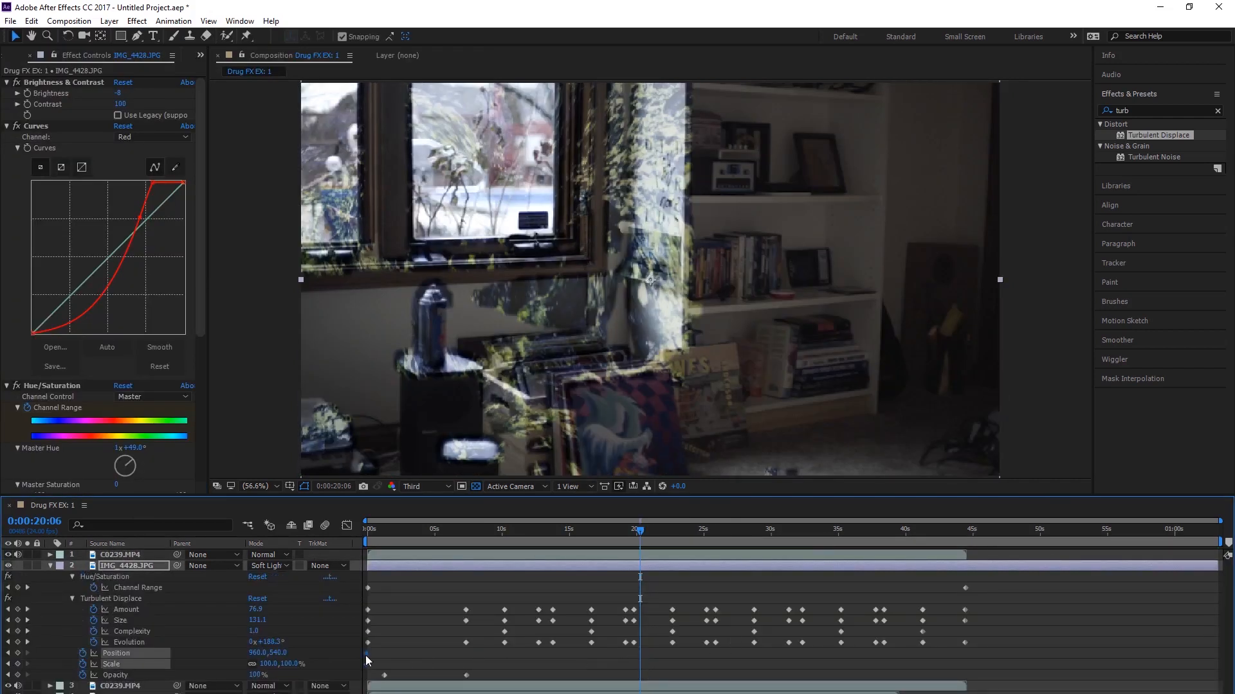
left_click(403, 542)
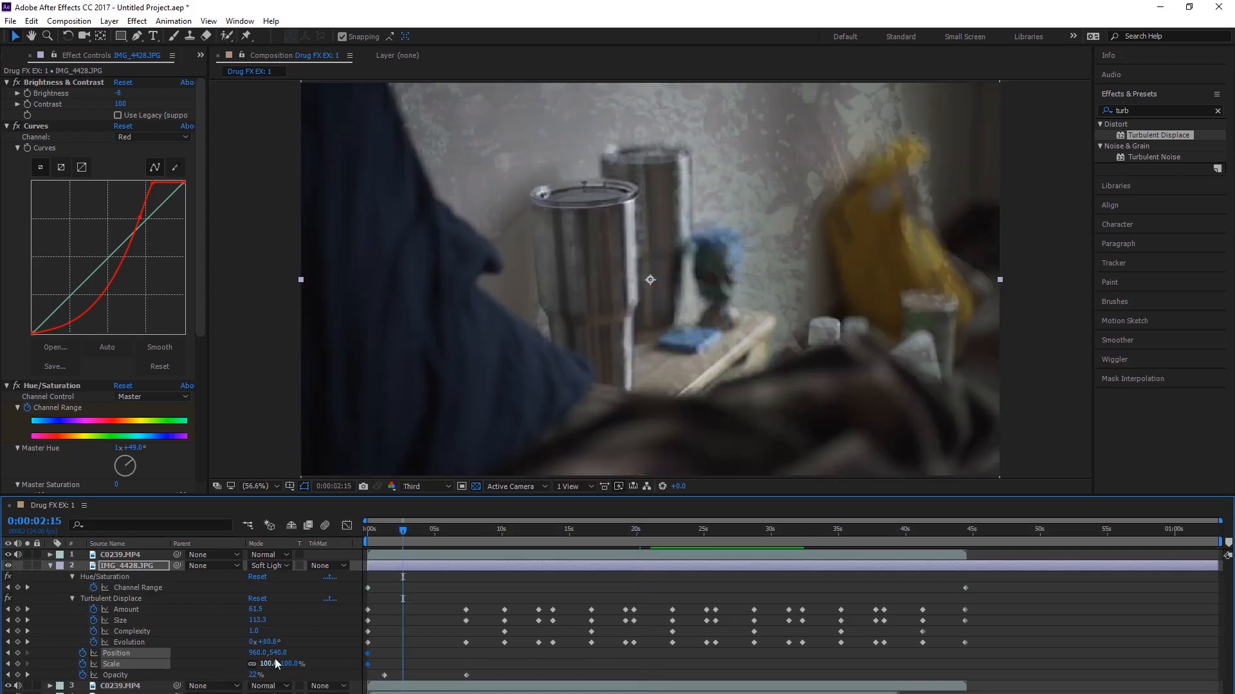
left_click_drag(618, 639, 720, 640)
left_click(769, 182)
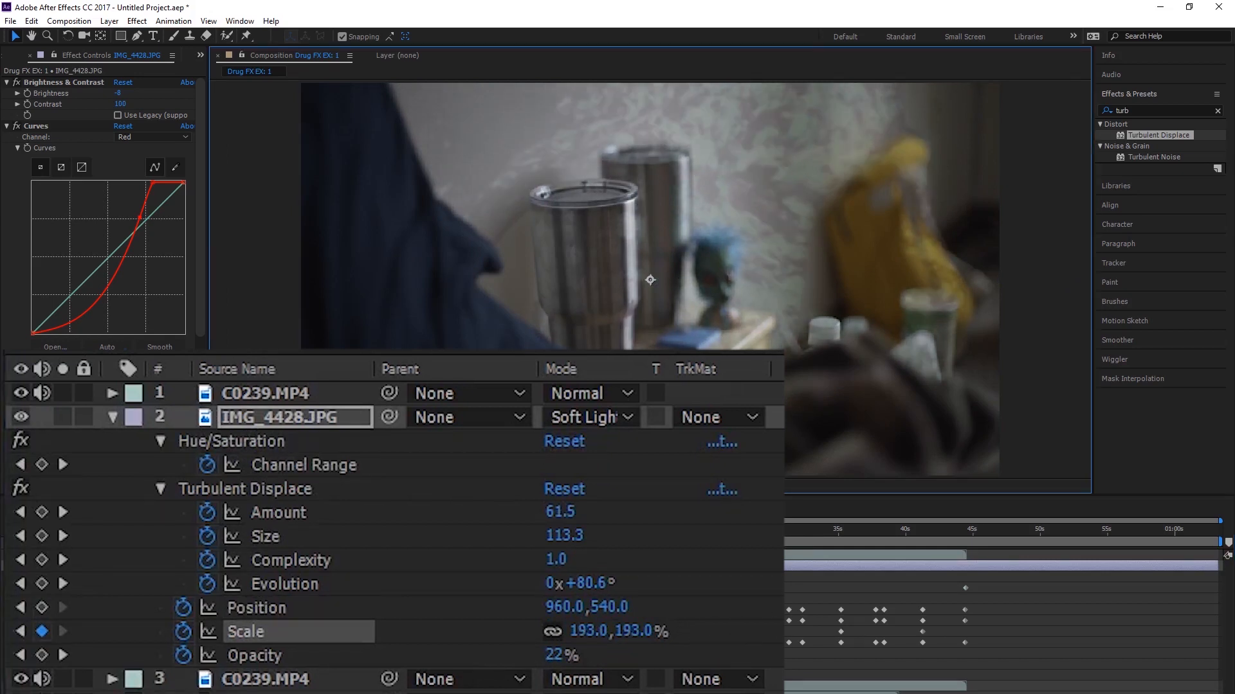
Step: Keyframe IMG_4428.JPG's Position by moving it down-left at 0:00:02:15, far up-right at 0:00:05:14, and to 663.0, 0.0 at 0:00:08:10
left_click(127, 567)
left_click_drag(701, 264, 593, 397)
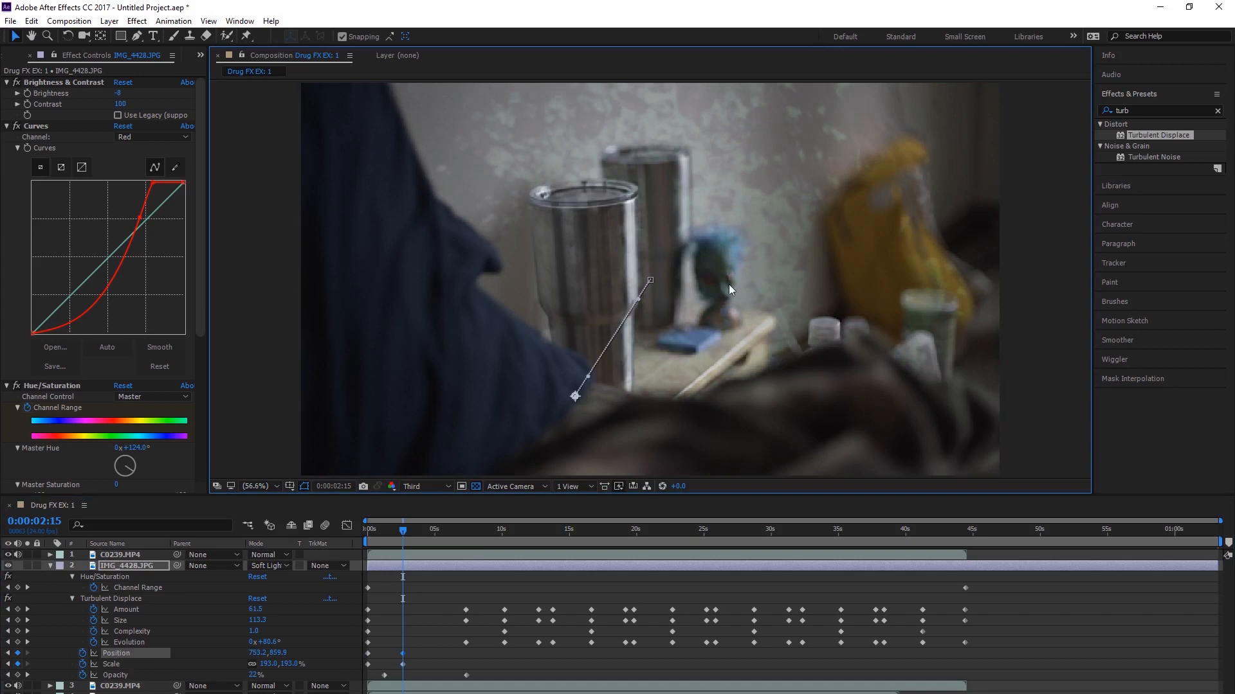
left_click(443, 534)
left_click_drag(635, 219, 858, 3)
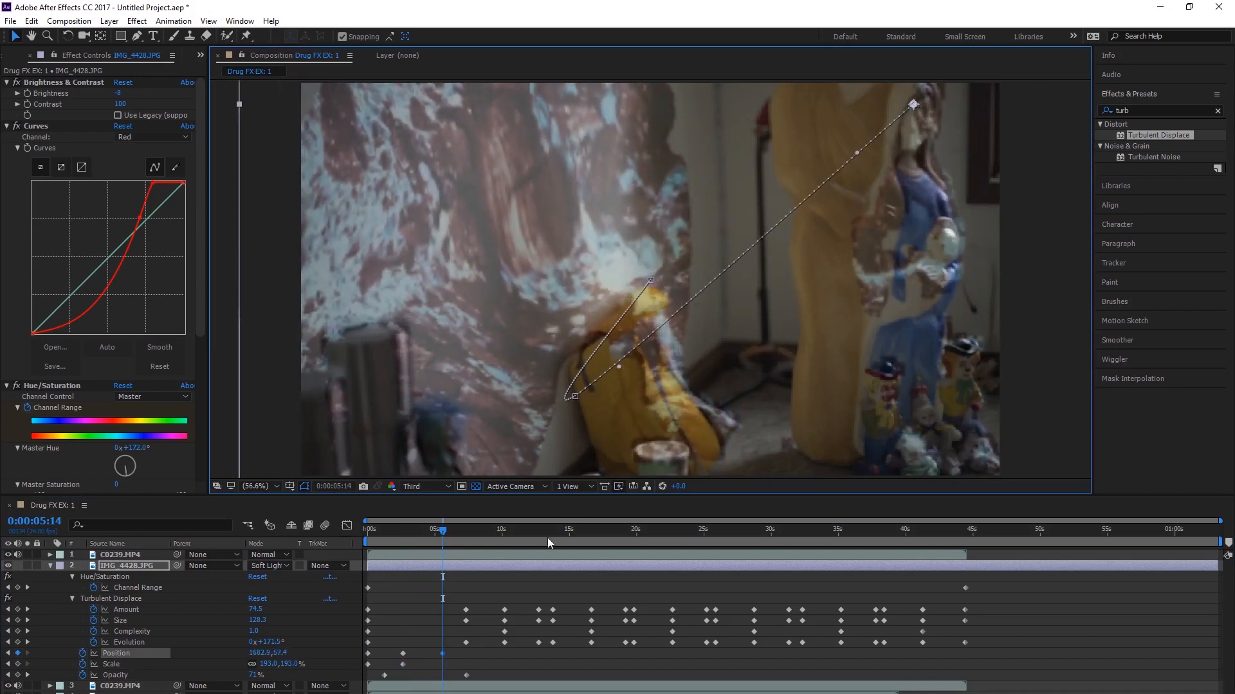
left_click(480, 530)
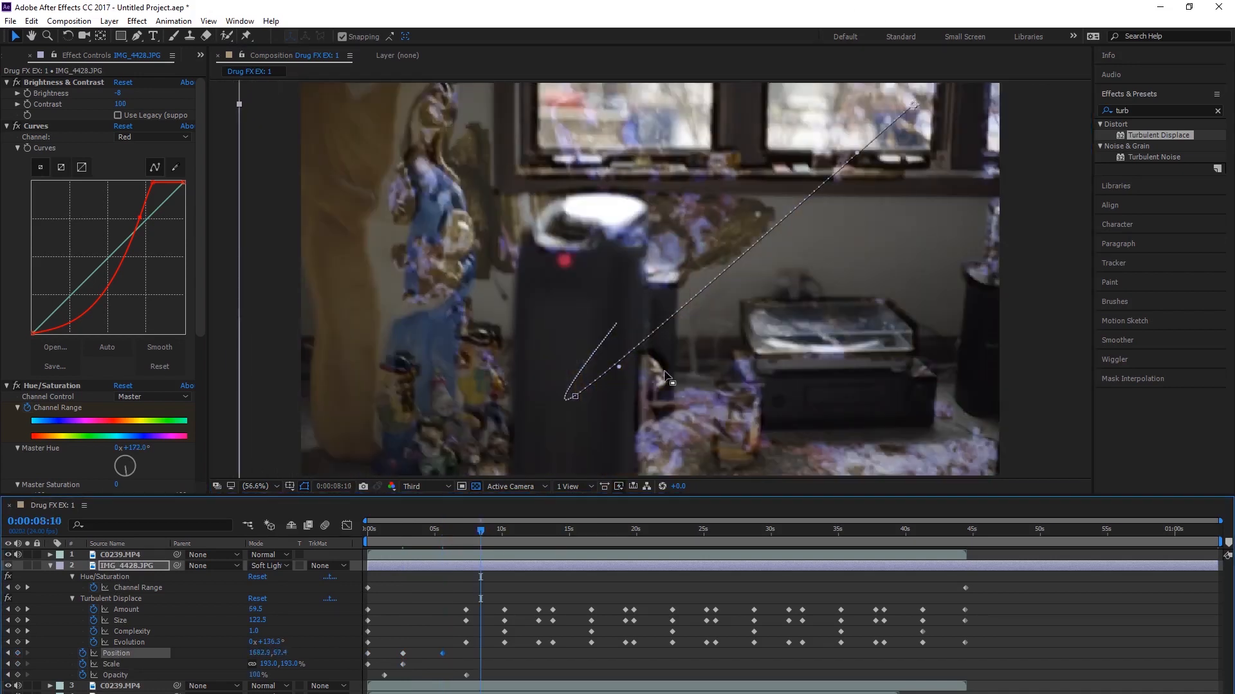
left_click_drag(761, 311, 389, 301)
Step: Add IMG_4428.JPG Position keyframes by moving the image near the lower middle at 0:00:12:01 and back up at 0:00:15:09
left_click(529, 529)
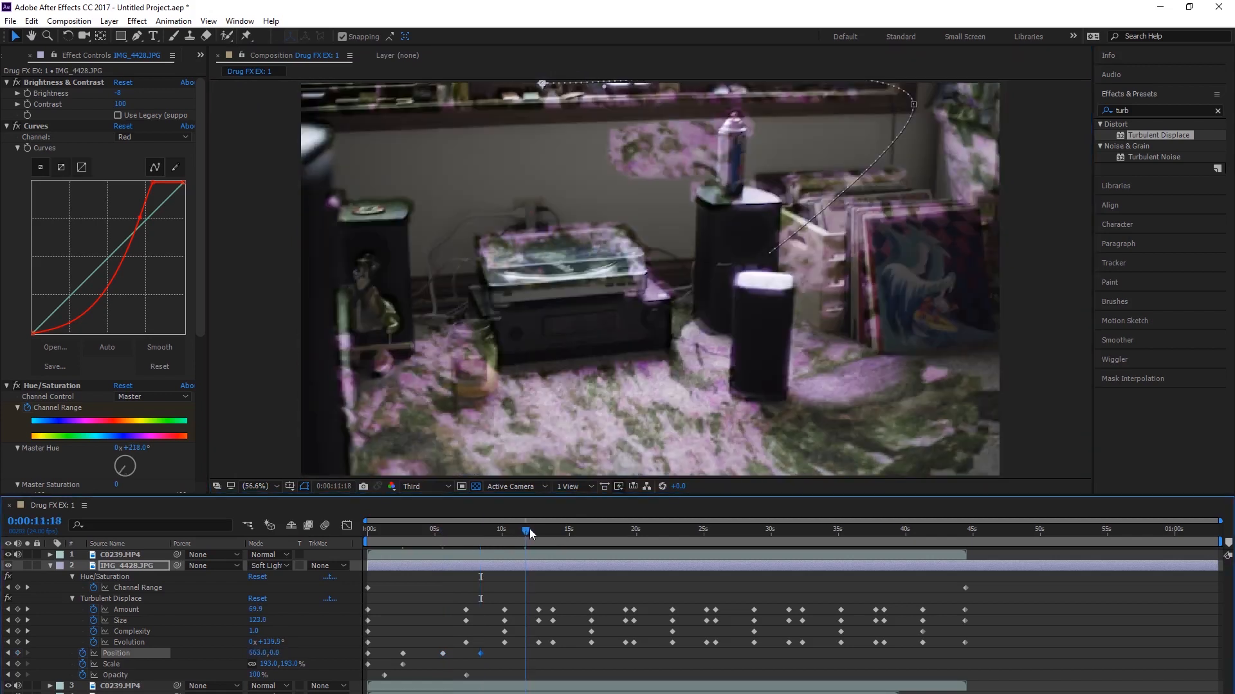
left_click_drag(648, 280, 731, 643)
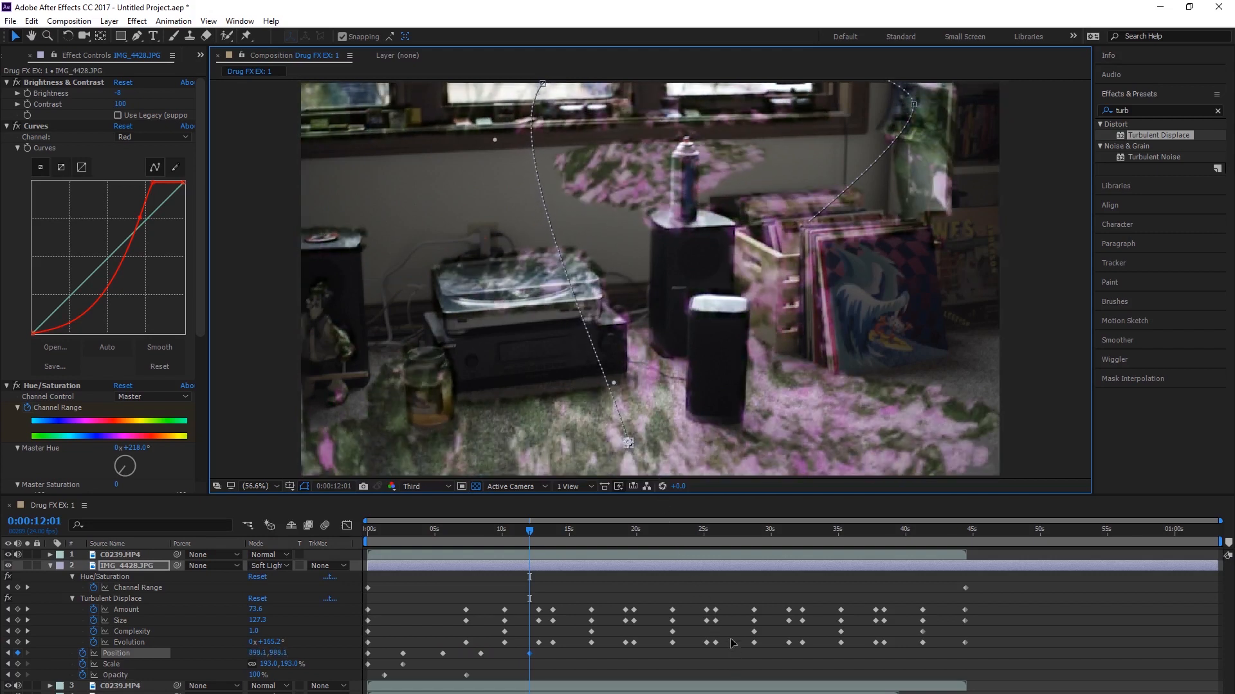
left_click(574, 531)
left_click_drag(955, 326, 581, 223)
left_click_drag(668, 246, 920, 35)
Step: Copy all of IMG_4428.JPG's Position keyframes, paste them at 0:00:18:10 and again at about 35 seconds, and preview the motion
left_click_drag(588, 654, 350, 653)
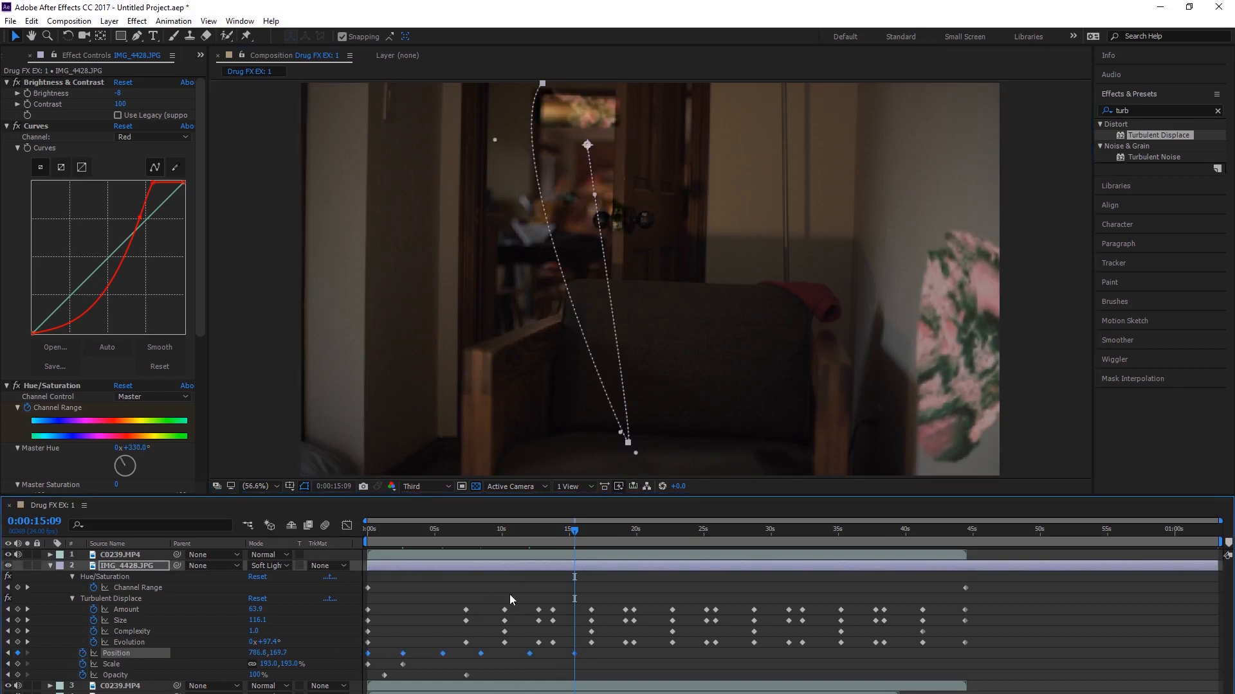
left_click_drag(605, 527, 615, 528)
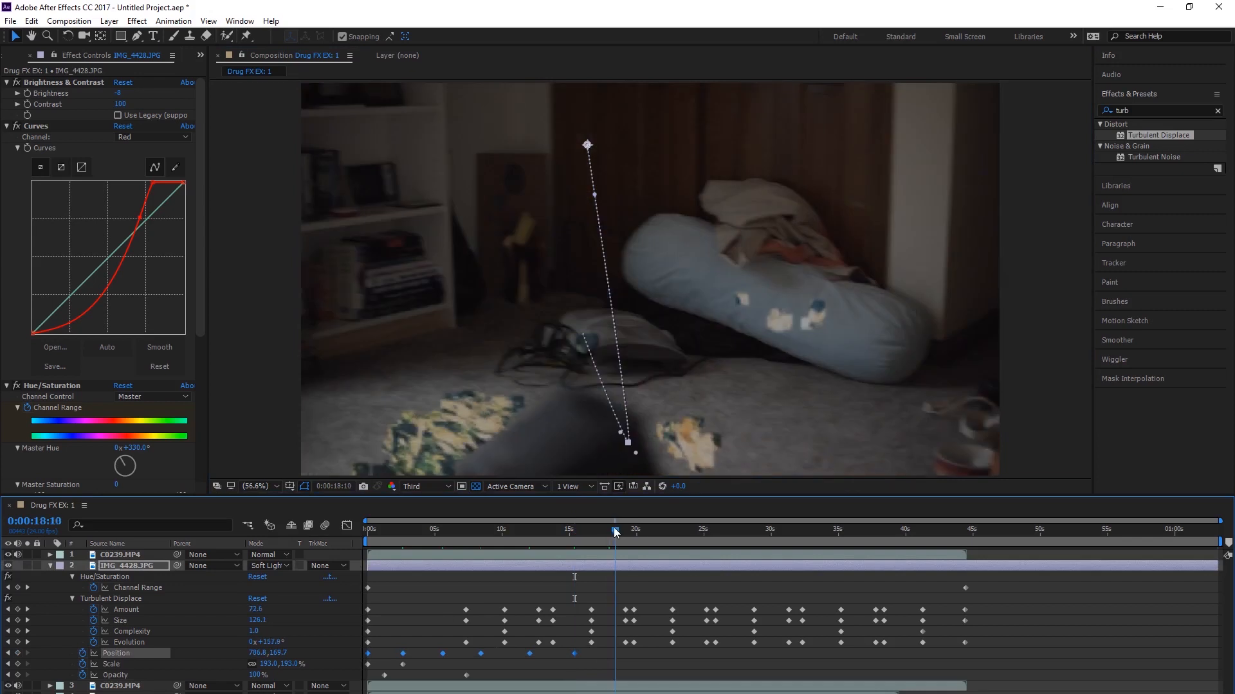
key("ctrl+v")
left_click(843, 530)
key("ctrl+v")
key("space")
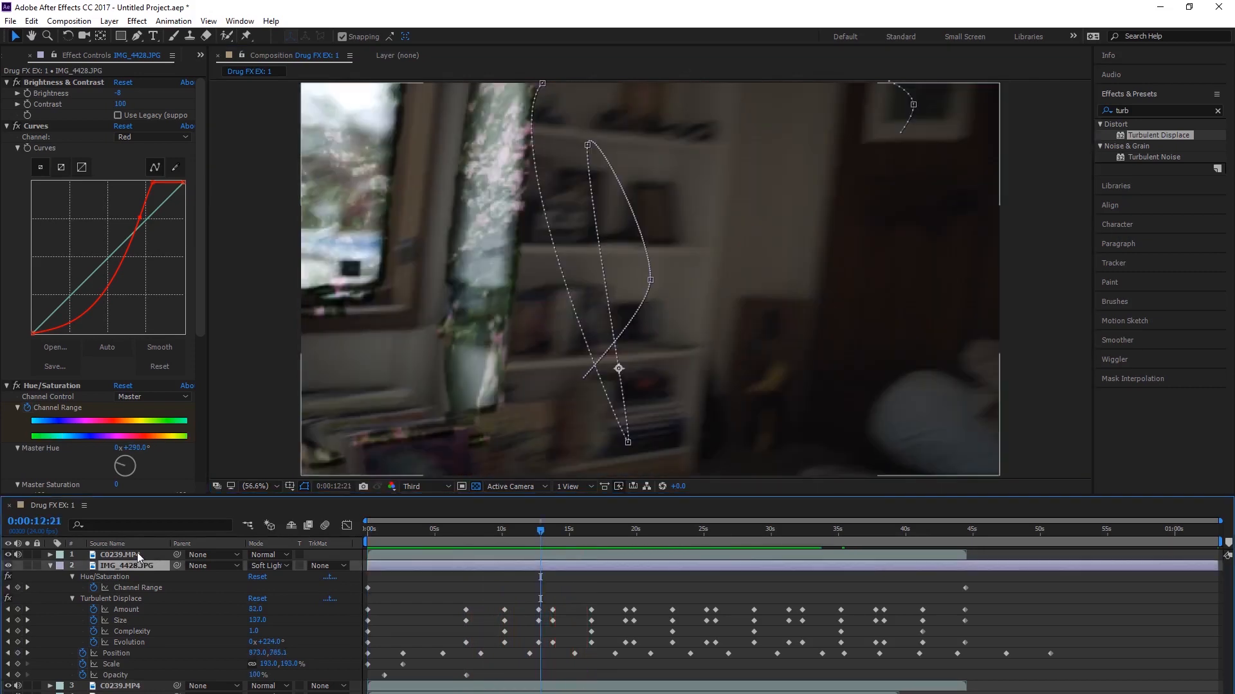
Step: Keyframe the topmost C0239.MP4 layer's Luma Key Threshold at 93 on 0:00:12:21 and at 44 on 0:00:13:19
left_click(138, 553)
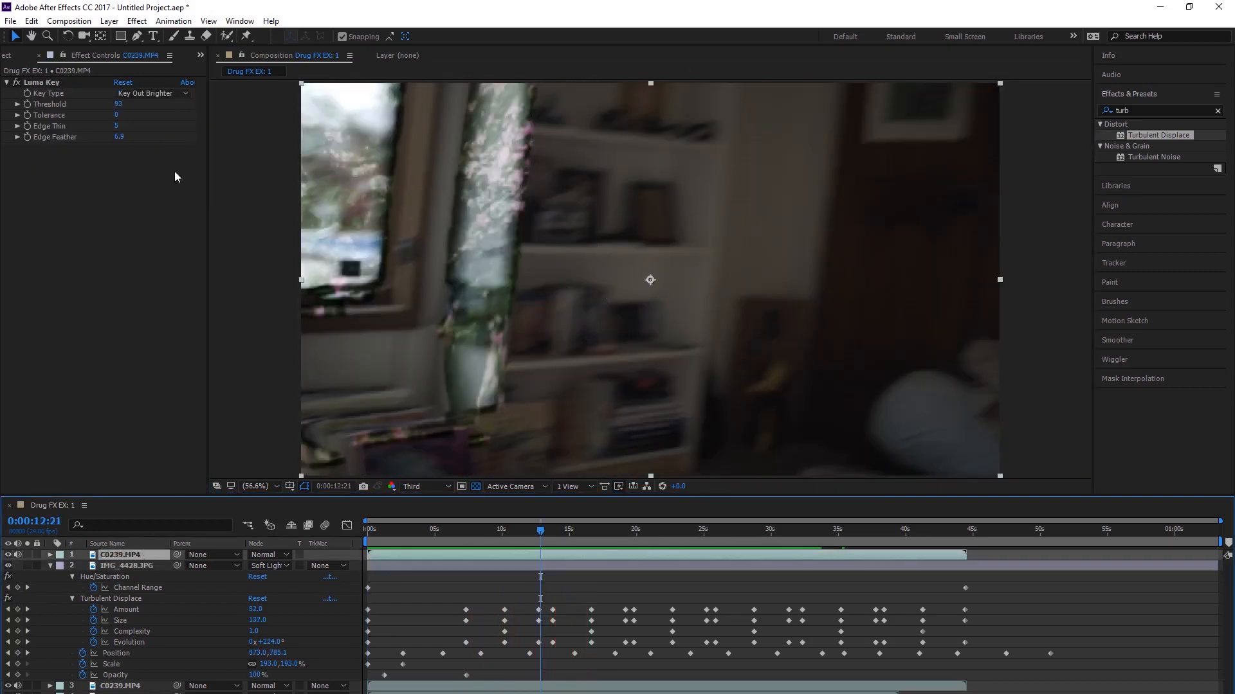
left_click(29, 108)
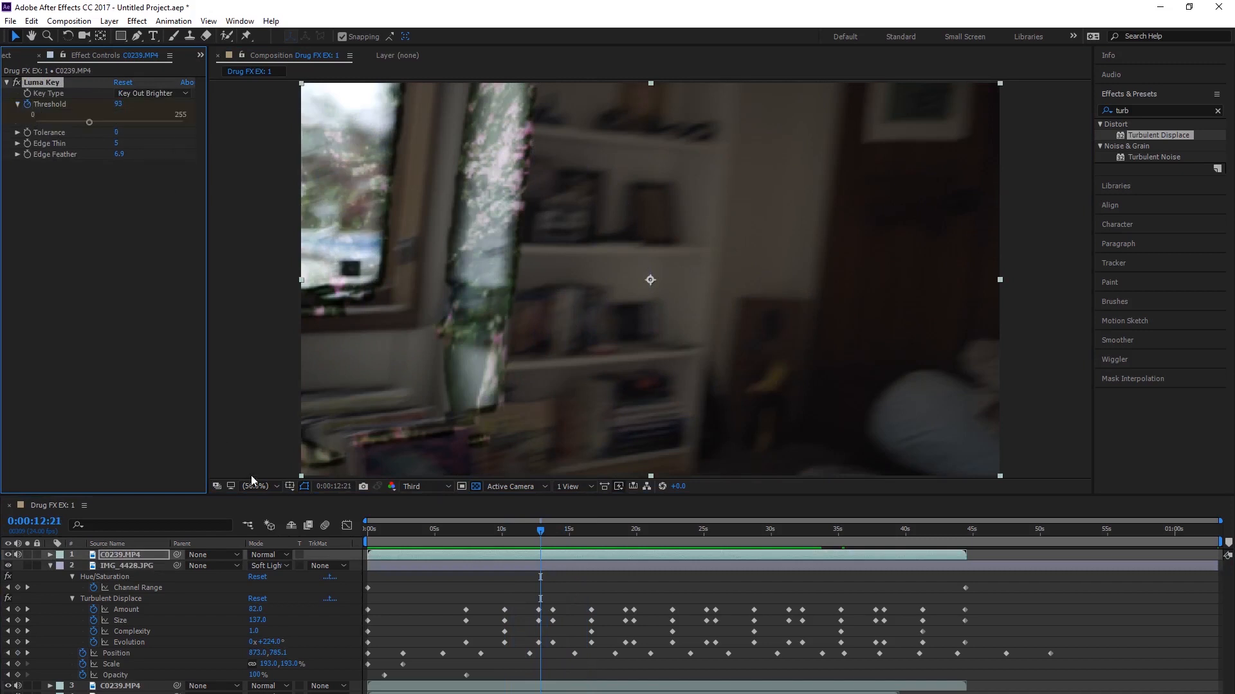
key("u")
key("space")
key("space")
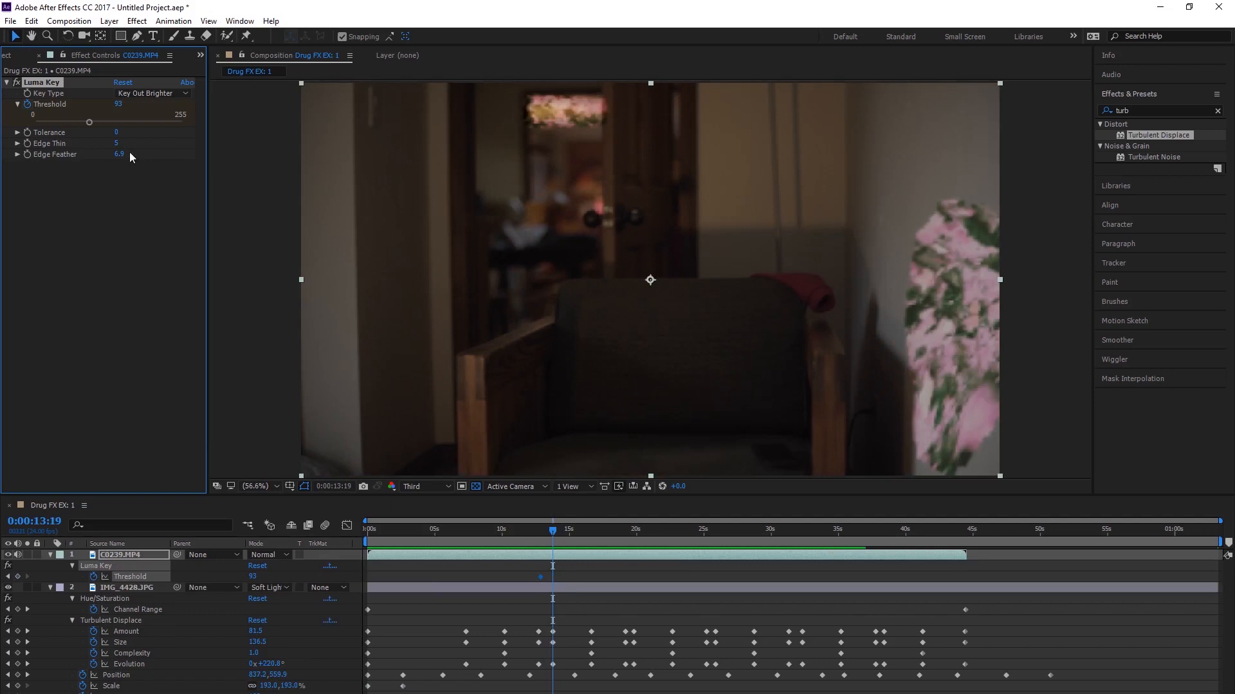
left_click_drag(88, 123, 61, 124)
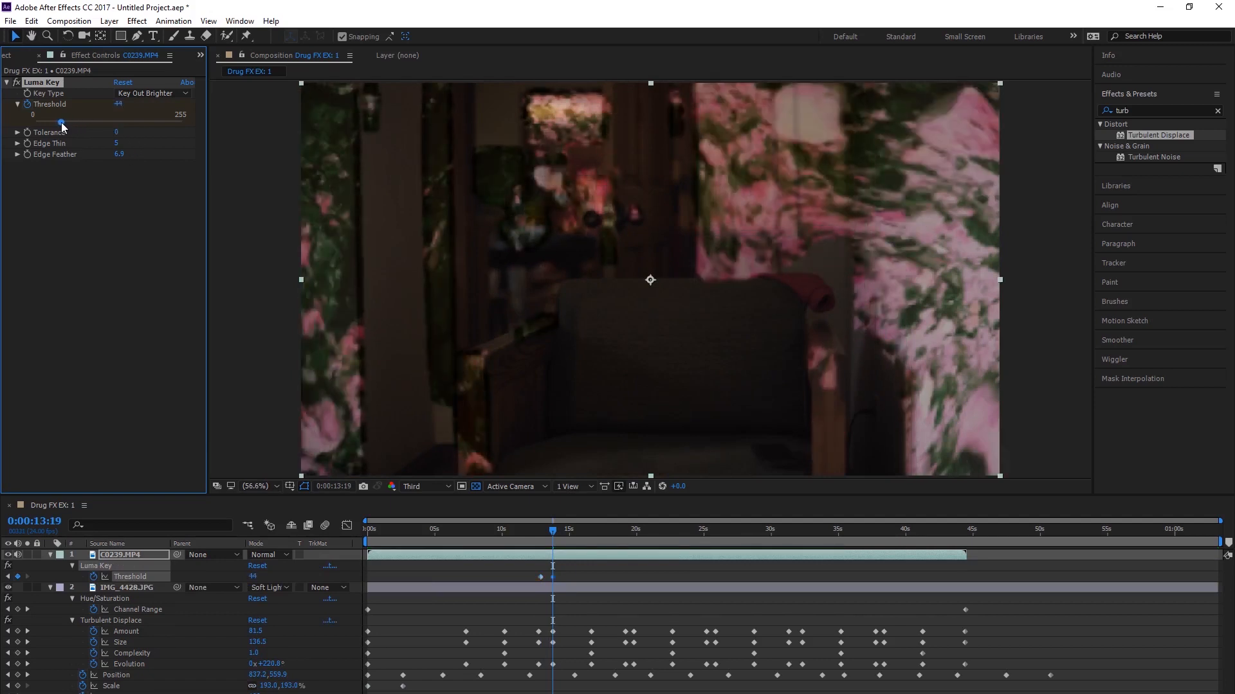
Step: Preview from 0:00:12:02, hold the Luma Key Threshold at 44 with a keyframe at 0:00:18:09, and raise it to 86 at 0:00:20:02
left_click(530, 526)
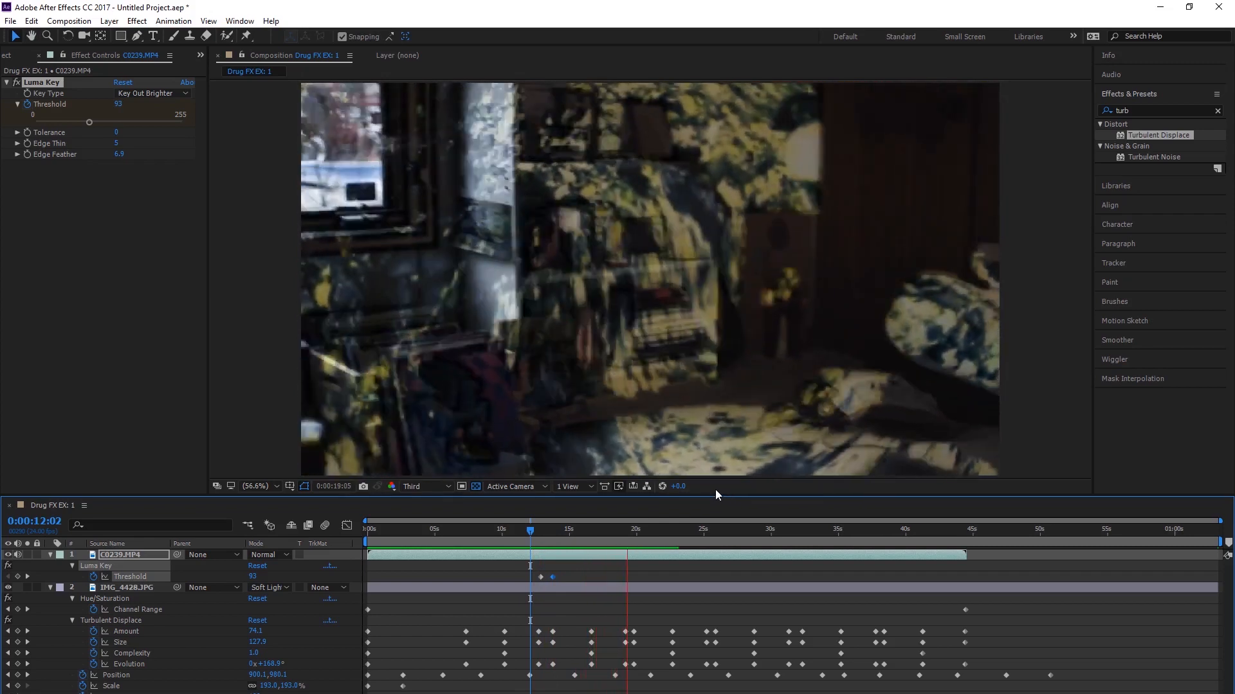
key("space")
left_click_drag(635, 532, 616, 534)
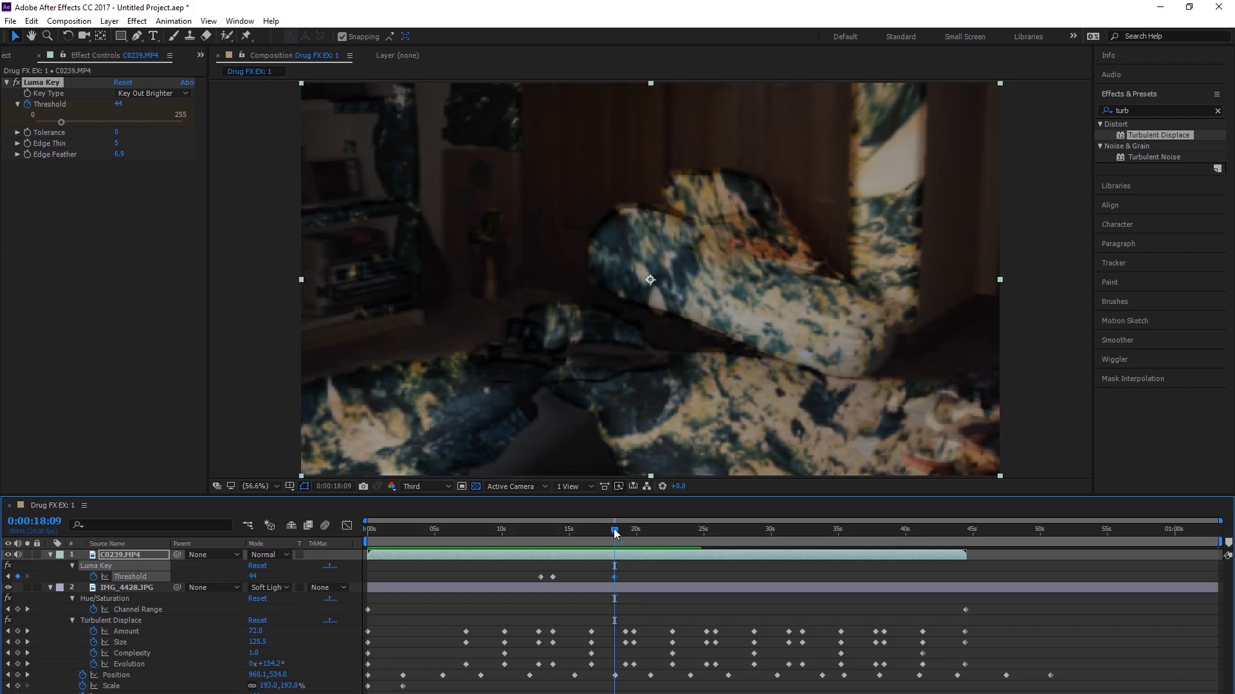
left_click_drag(615, 533, 639, 538)
left_click_drag(66, 122, 86, 123)
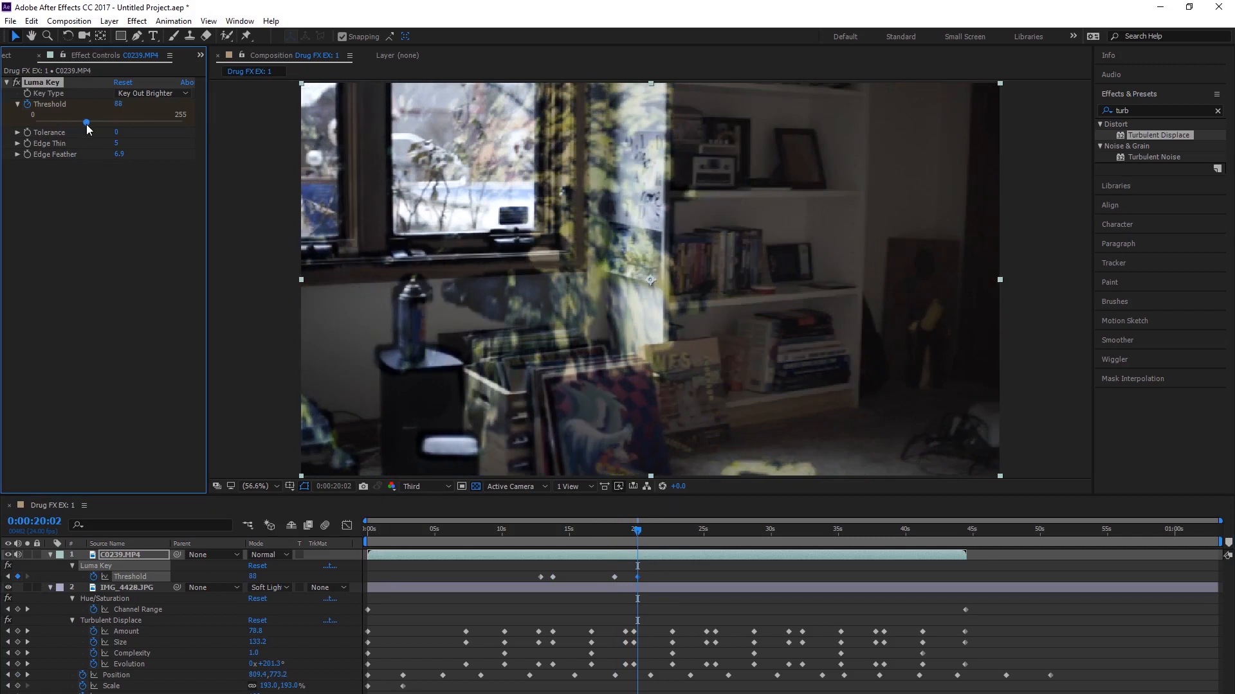
Step: Play past the last Threshold keyframe, set the Luma Key Threshold to 118 at 0:00:22:09, and continue the preview
key("space")
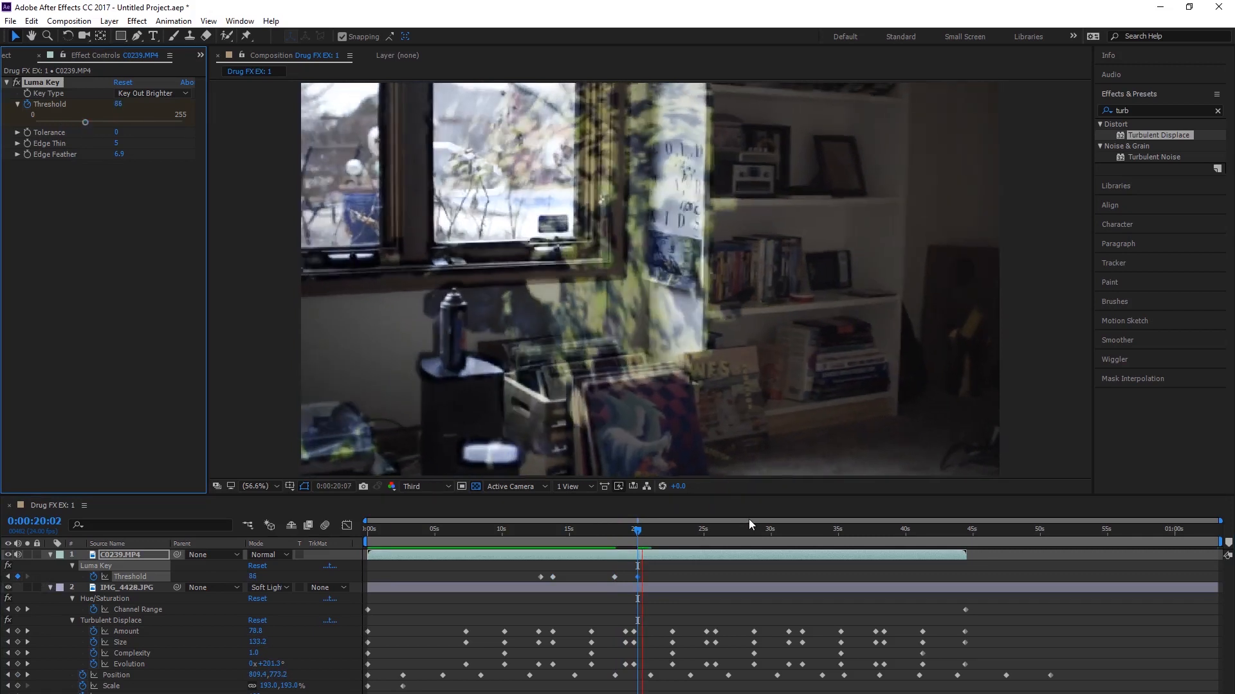
key("space")
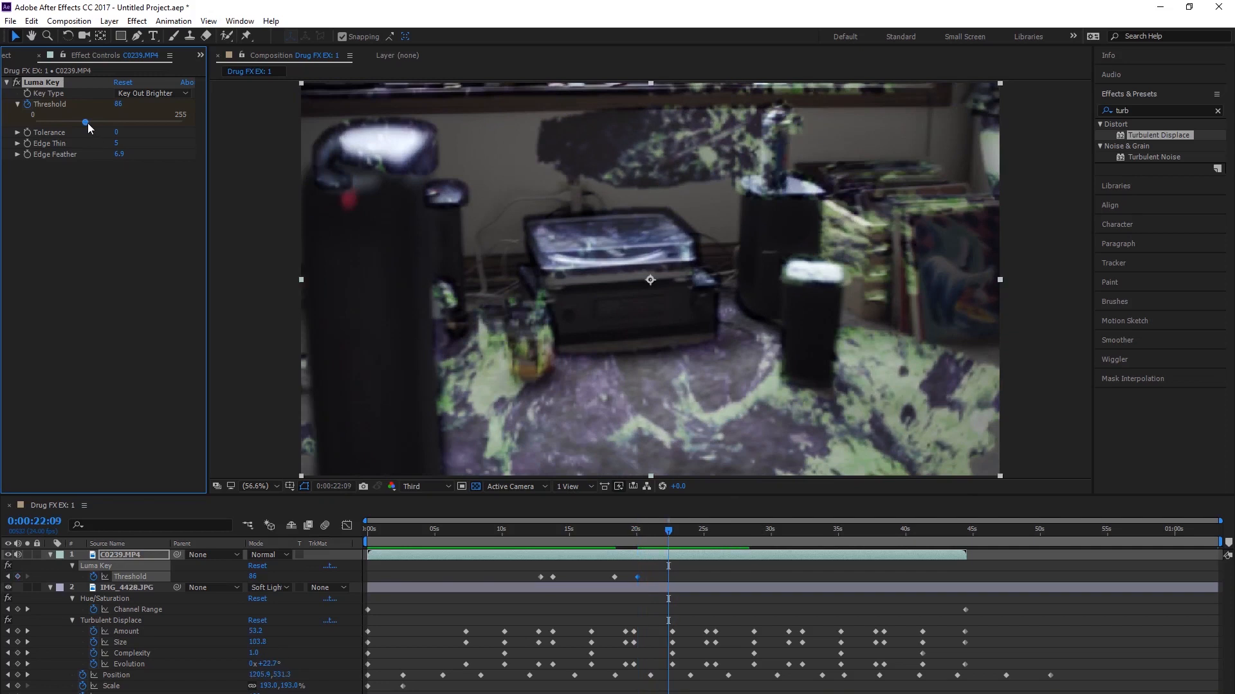
left_click_drag(95, 124, 105, 124)
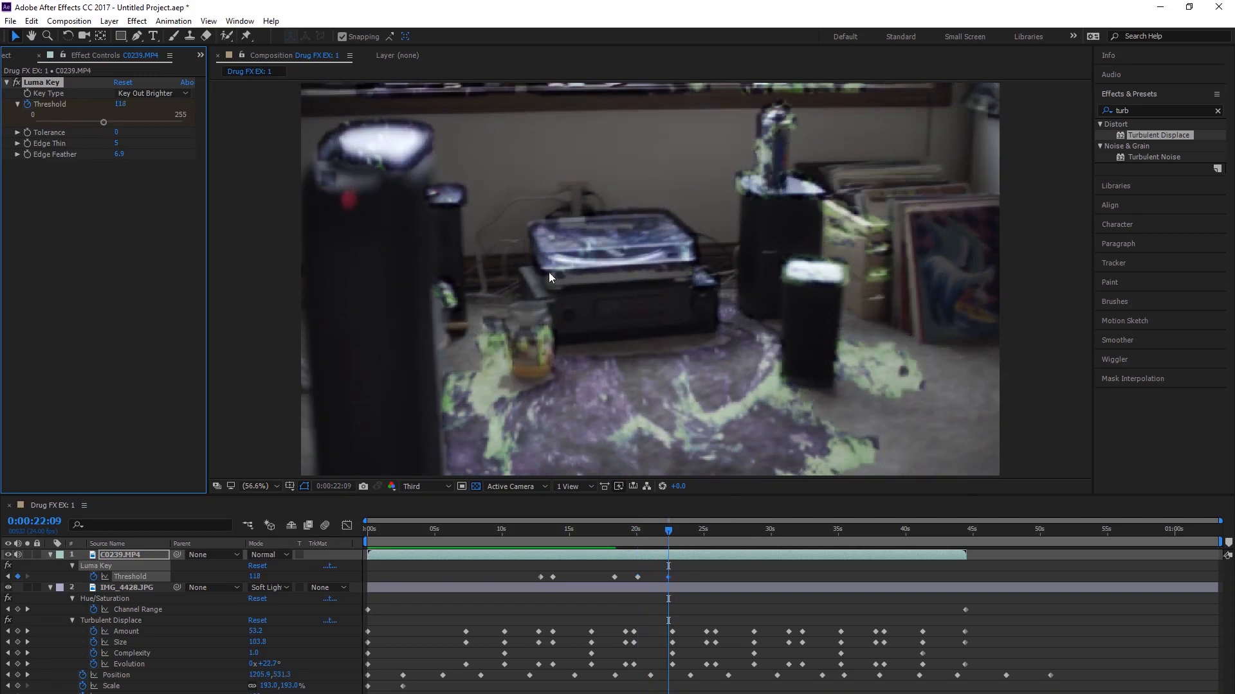
key("space")
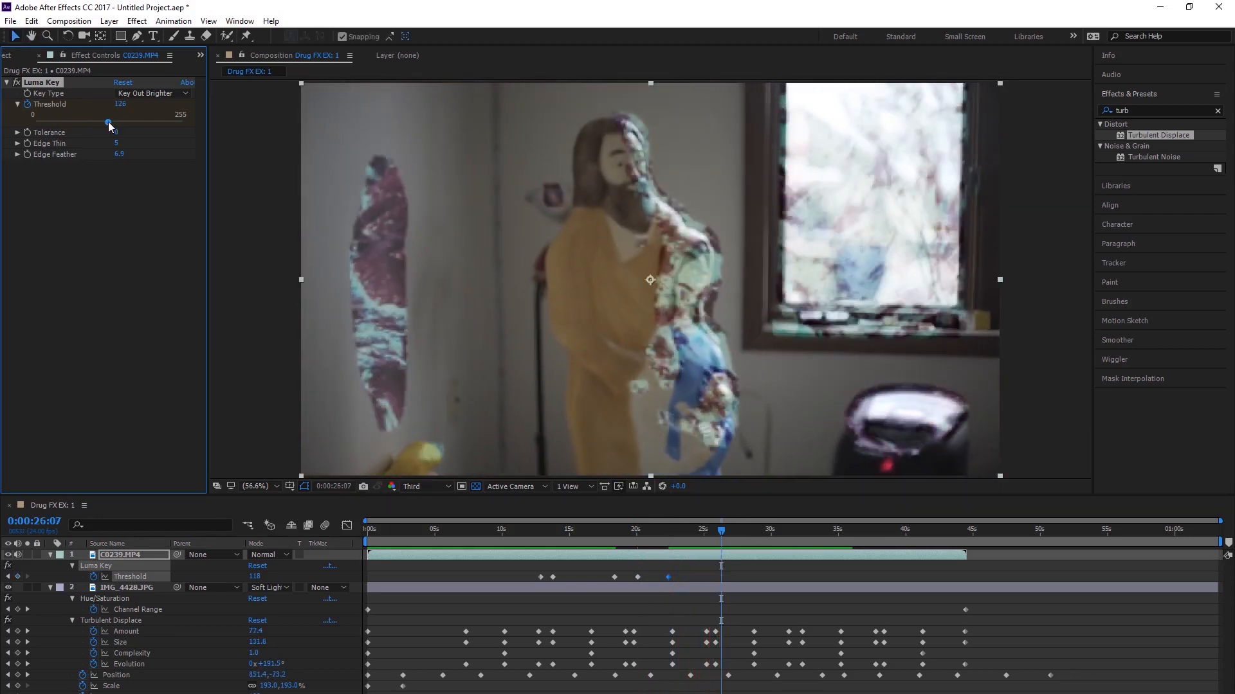
Step: Keyframe C0239.MP4's Luma Key Threshold at 109 on 0:00:26:07 and at 143 on 0:00:27:19
left_click_drag(108, 122, 99, 123)
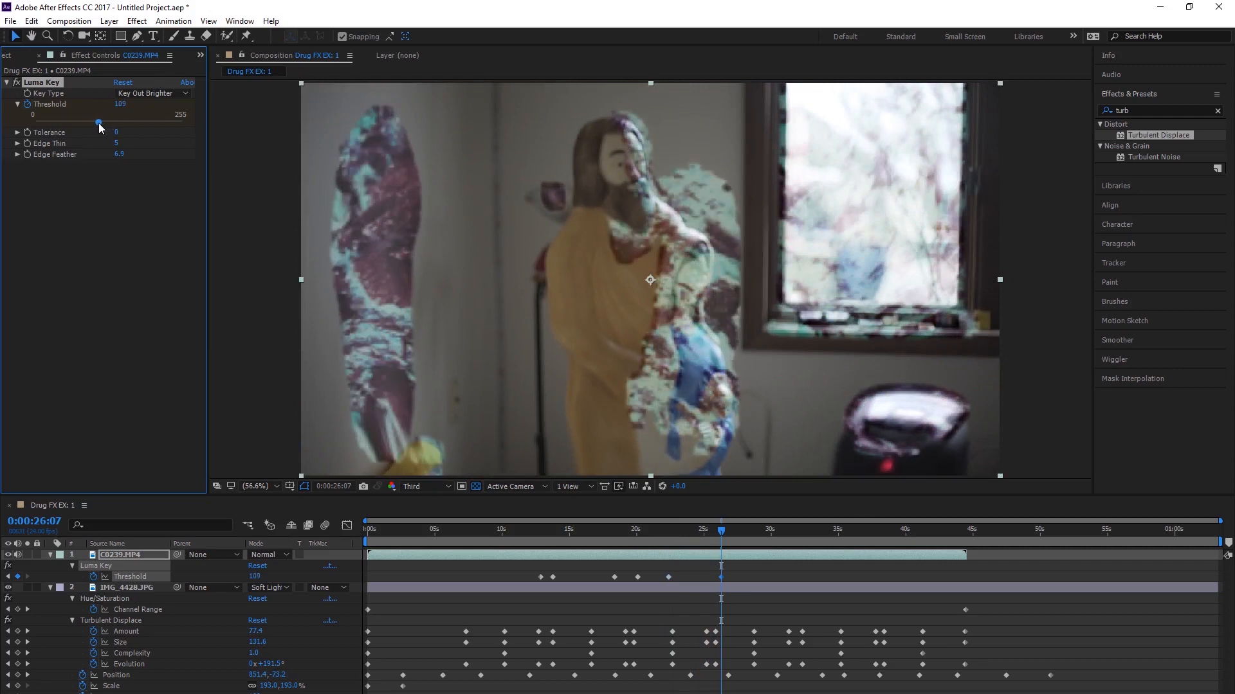
key("space")
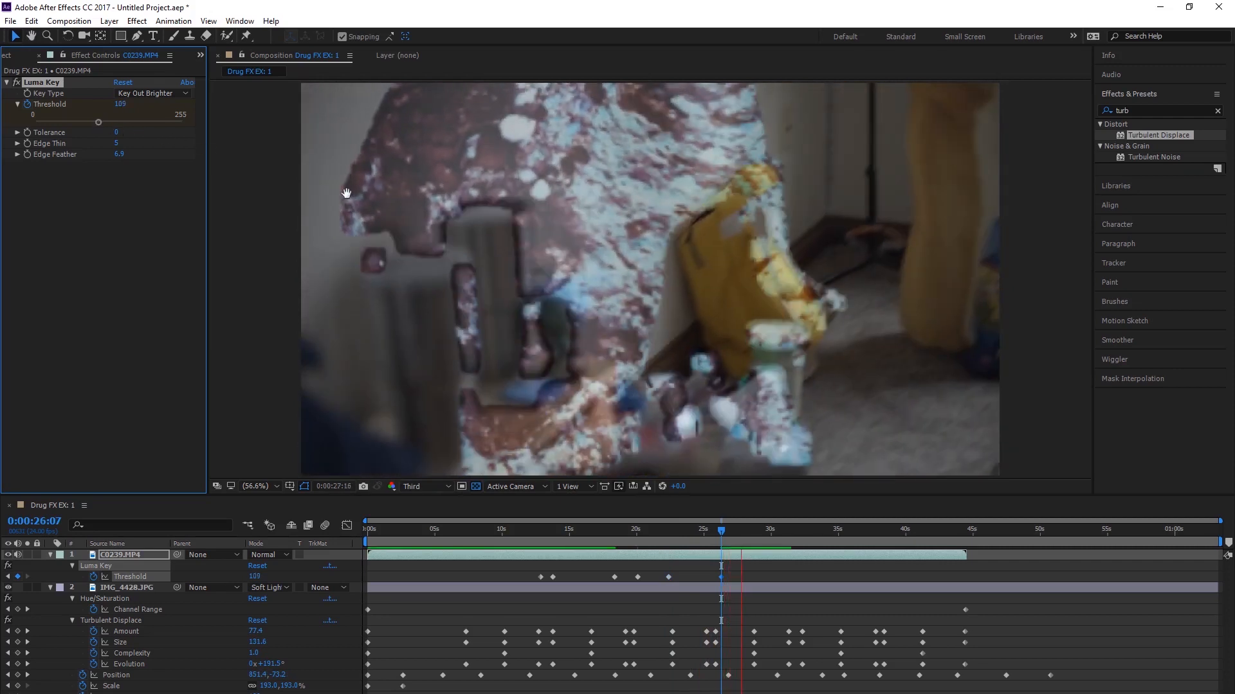
key("space")
left_click_drag(101, 124, 117, 131)
Step: Preview onward and keyframe the Luma Key Threshold at 102 on 0:00:33:12 and at 0 on 0:00:36:06
key("space")
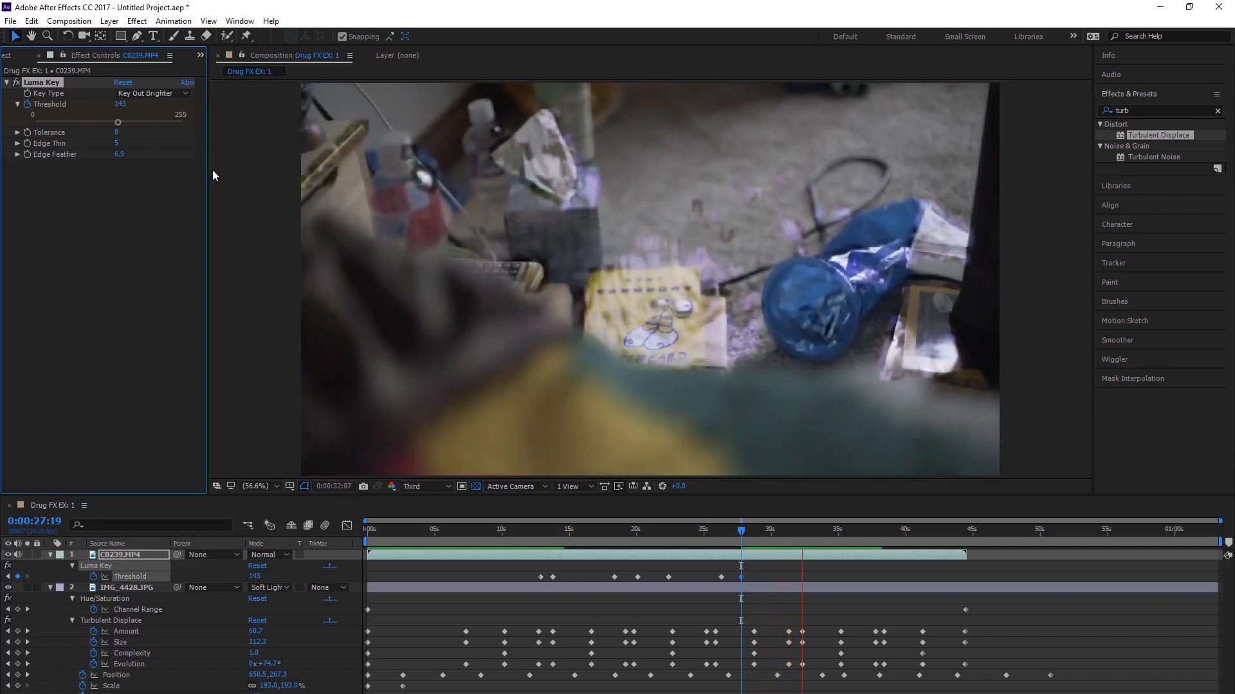
key("space")
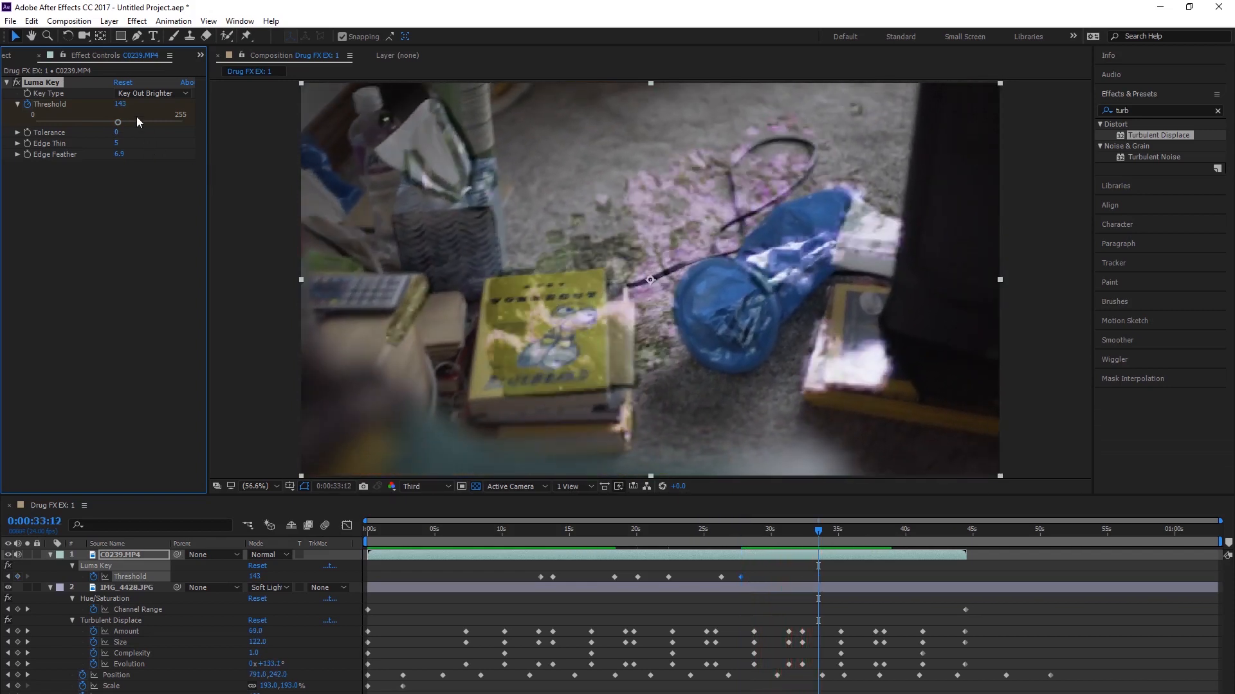
left_click_drag(122, 123, 94, 126)
key("space")
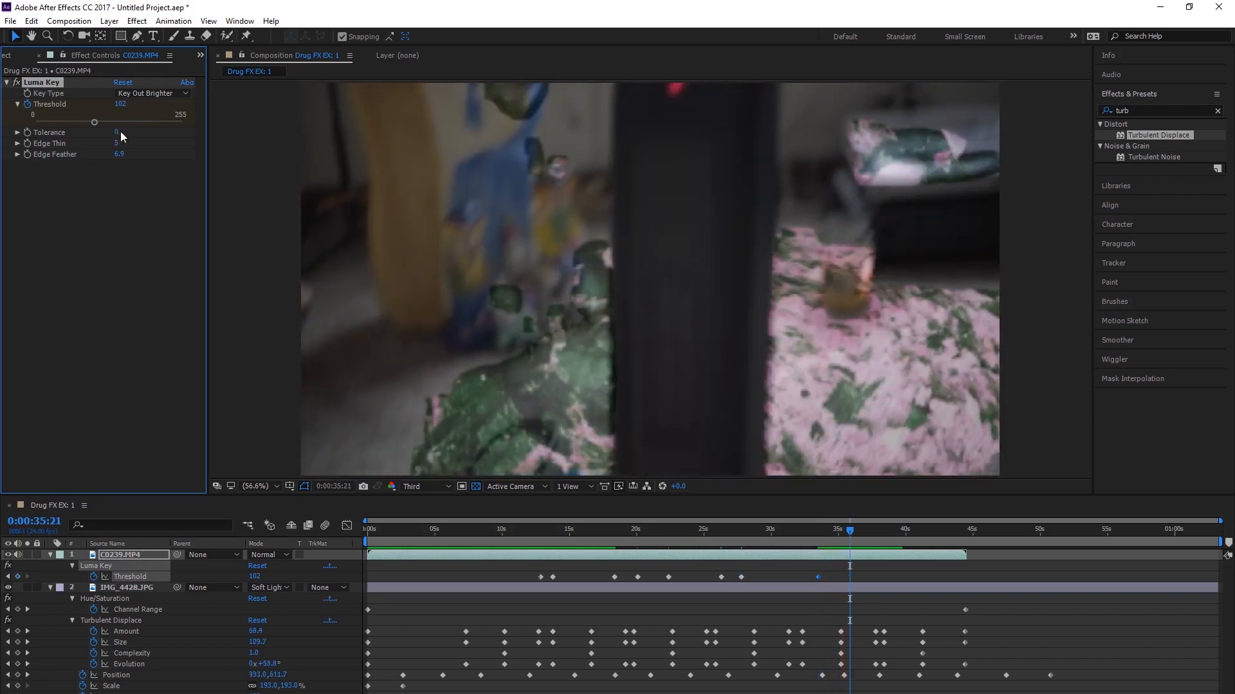
left_click(853, 531)
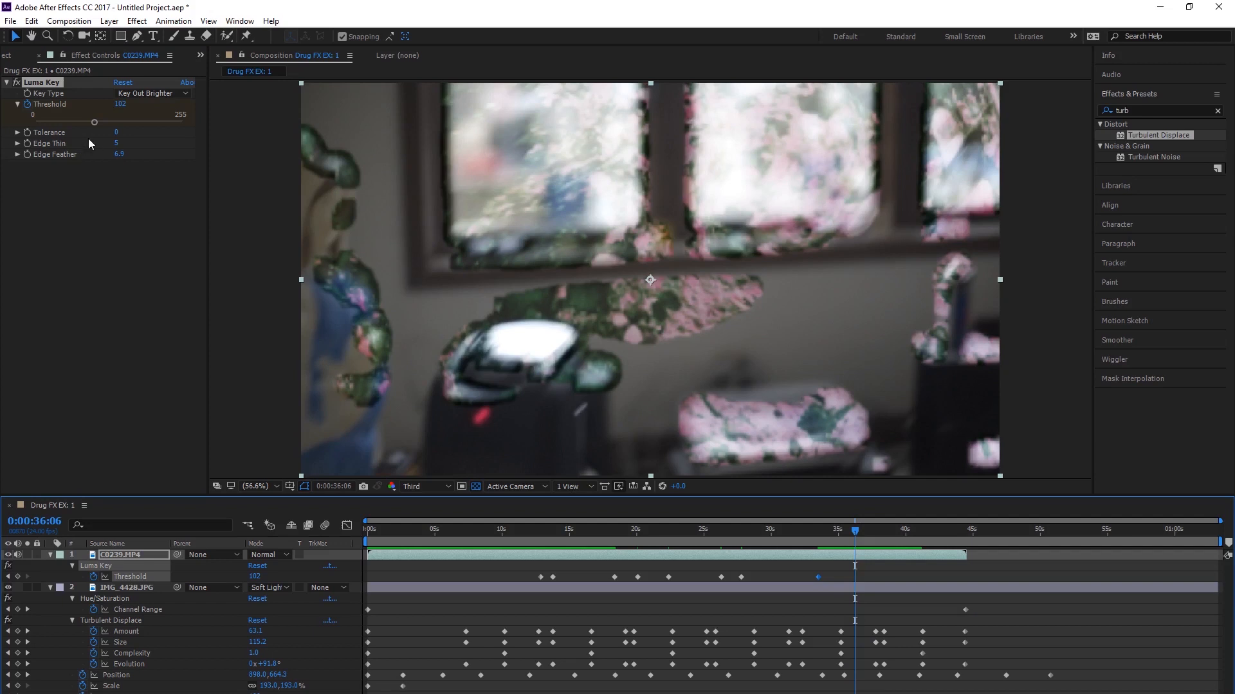
left_click_drag(94, 123, 48, 125)
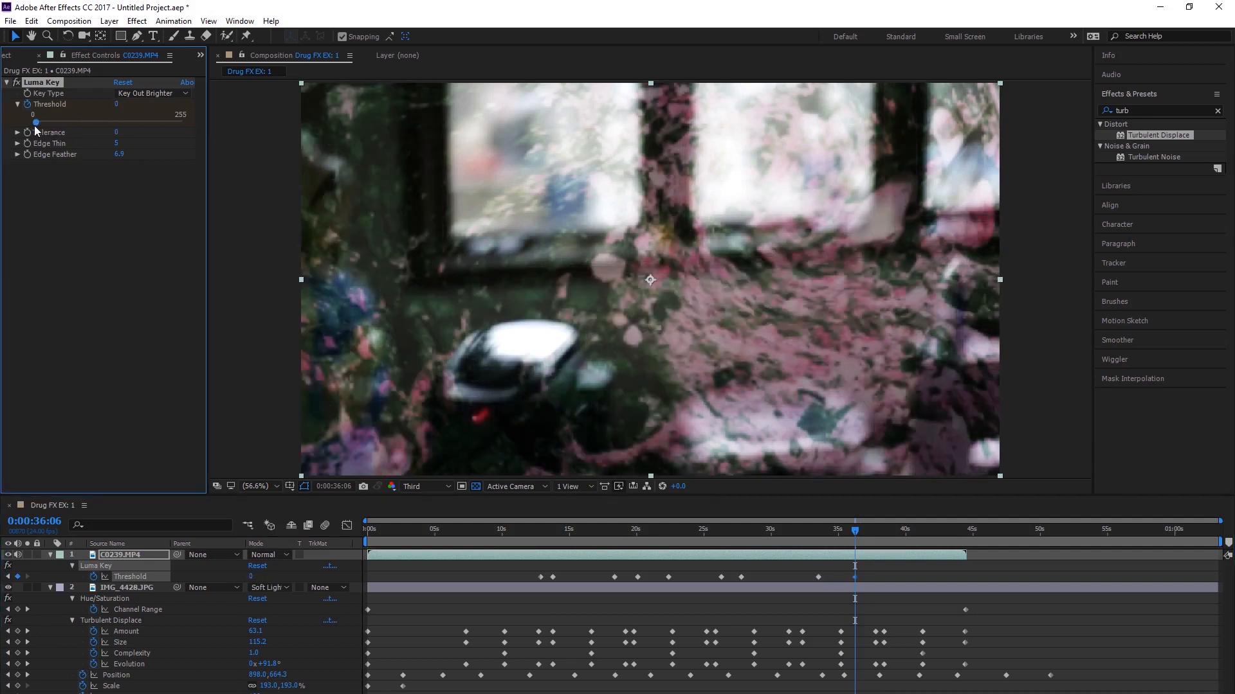
Step: Raise the Luma Key Threshold to 73 at 0:00:37:08 and lower it to 54 at 0:00:38:12
left_click_drag(852, 534, 868, 537)
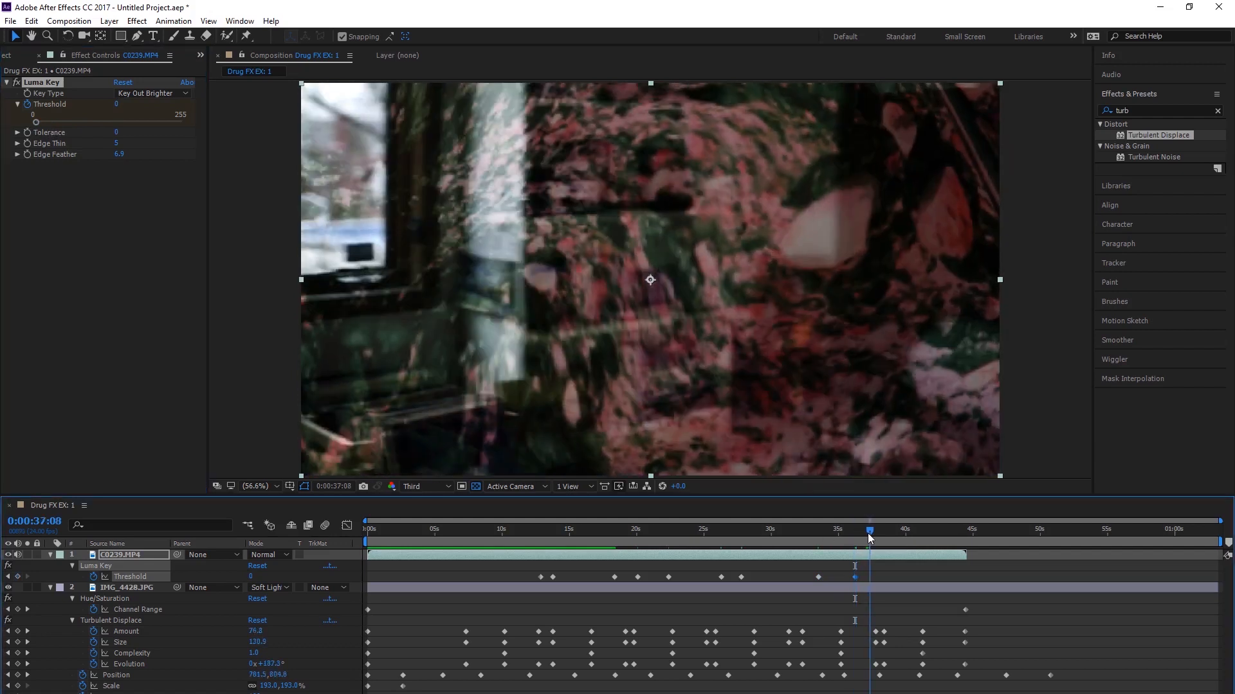
left_click(55, 123)
left_click_drag(56, 126, 79, 126)
key("space")
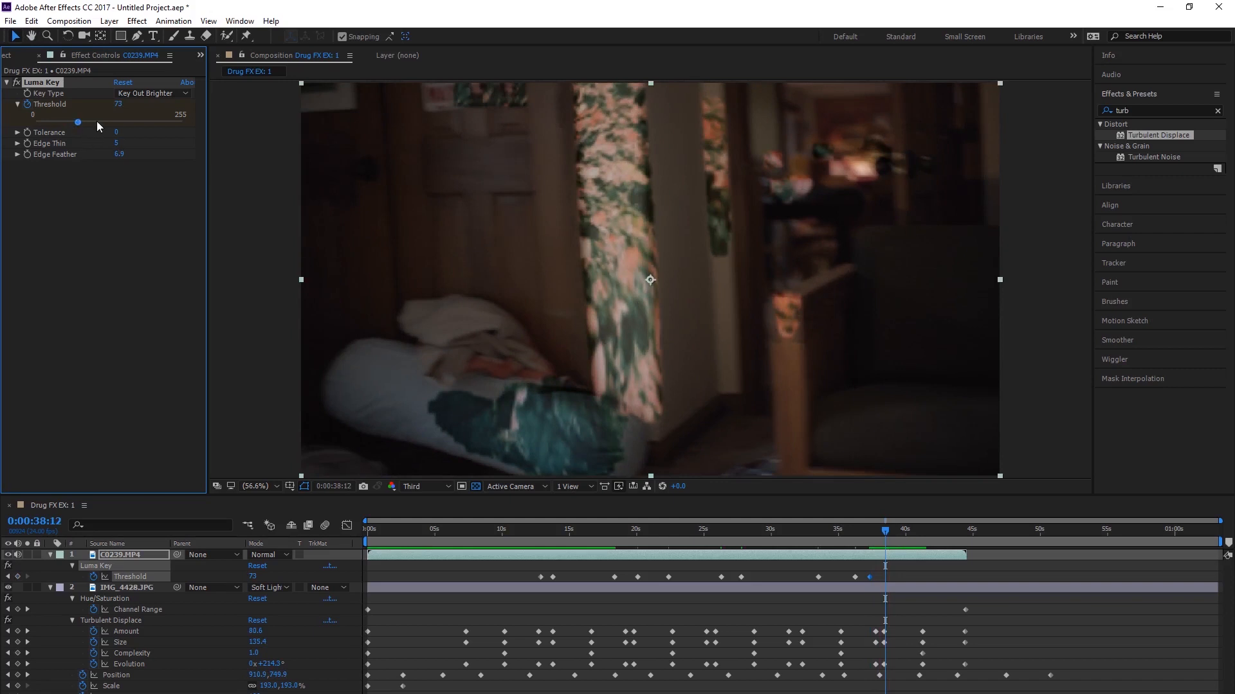
left_click_drag(80, 126, 67, 127)
Step: Keyframe the Luma Key Threshold at 88 on 0:00:39:00 and at 117 on 0:00:39:15, and continue the preview
key("space")
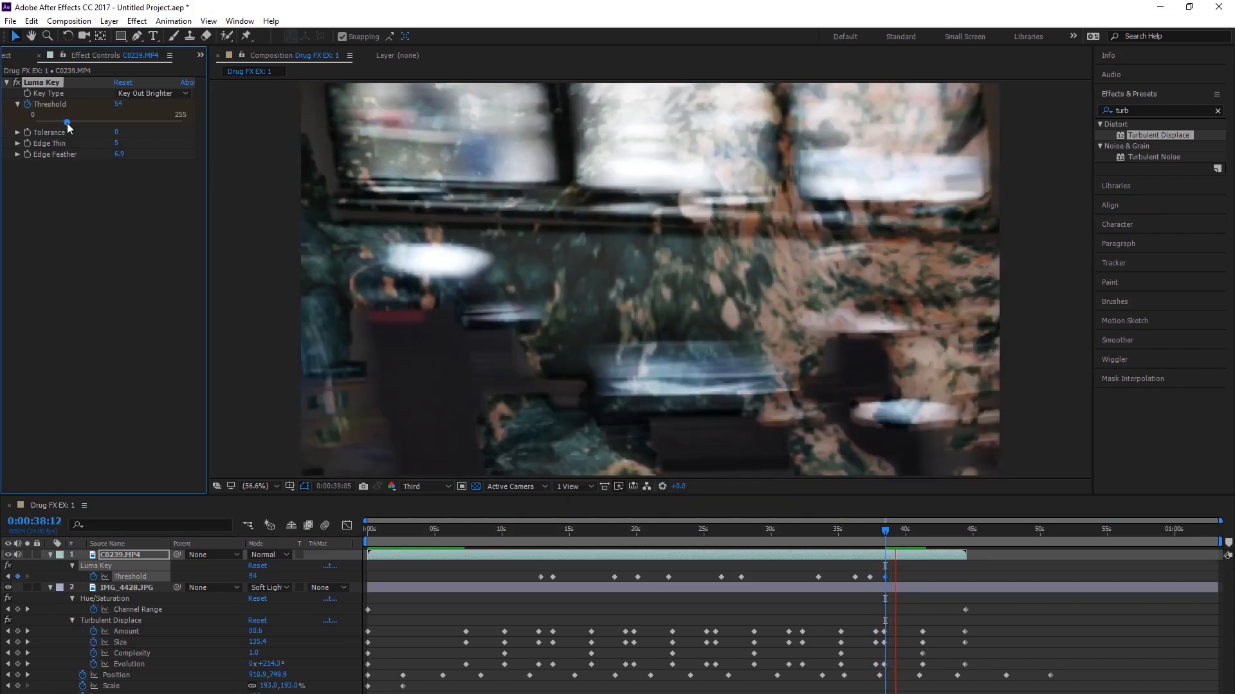
left_click(894, 531)
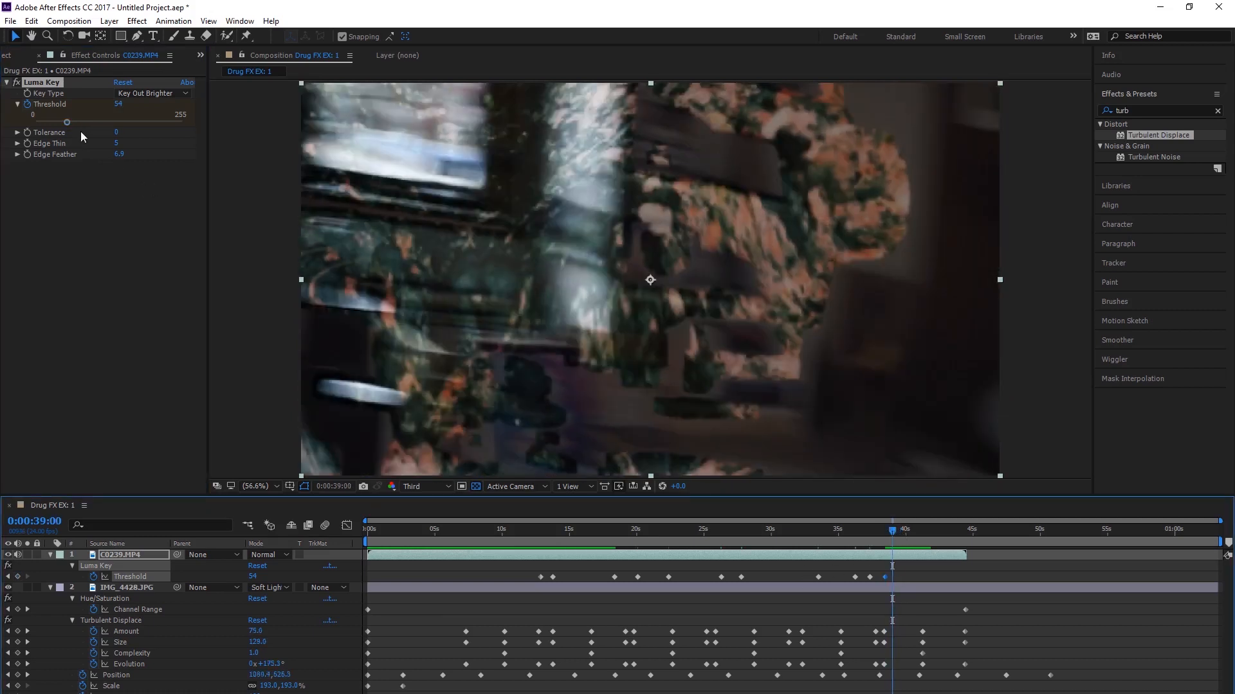
mouse_move(90, 122)
left_mouse_down()
mouse_move(100, 124)
mouse_move(88, 123)
left_mouse_up()
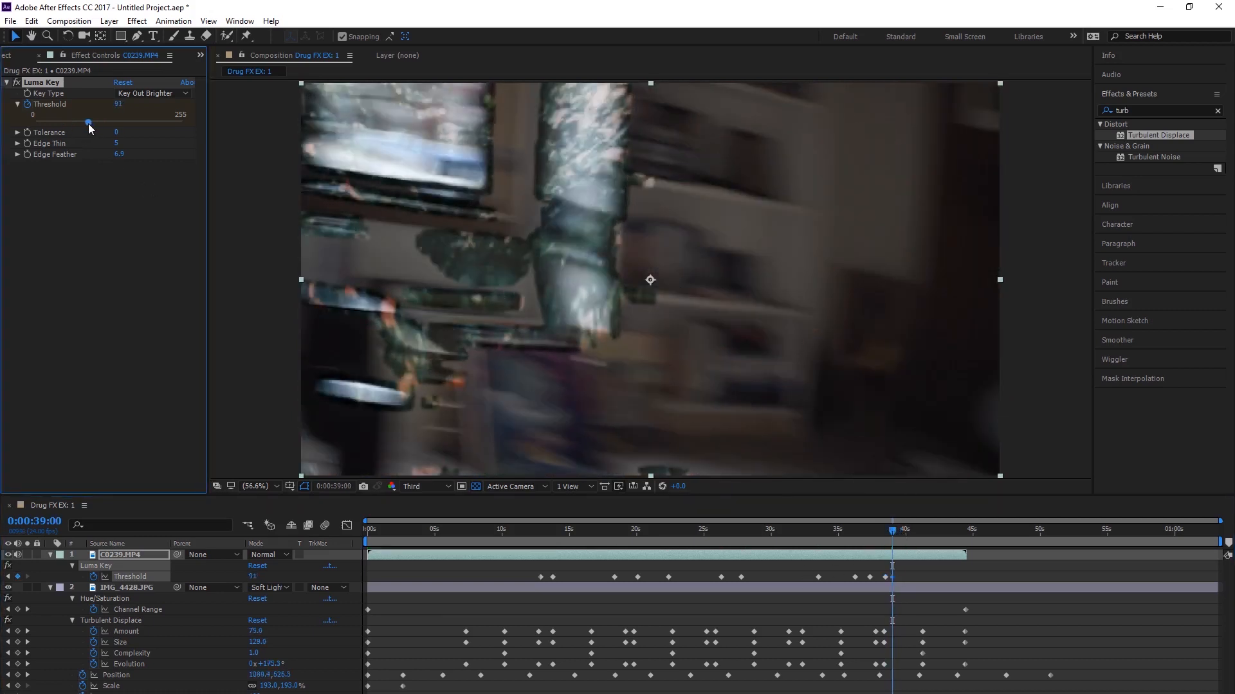
key("space")
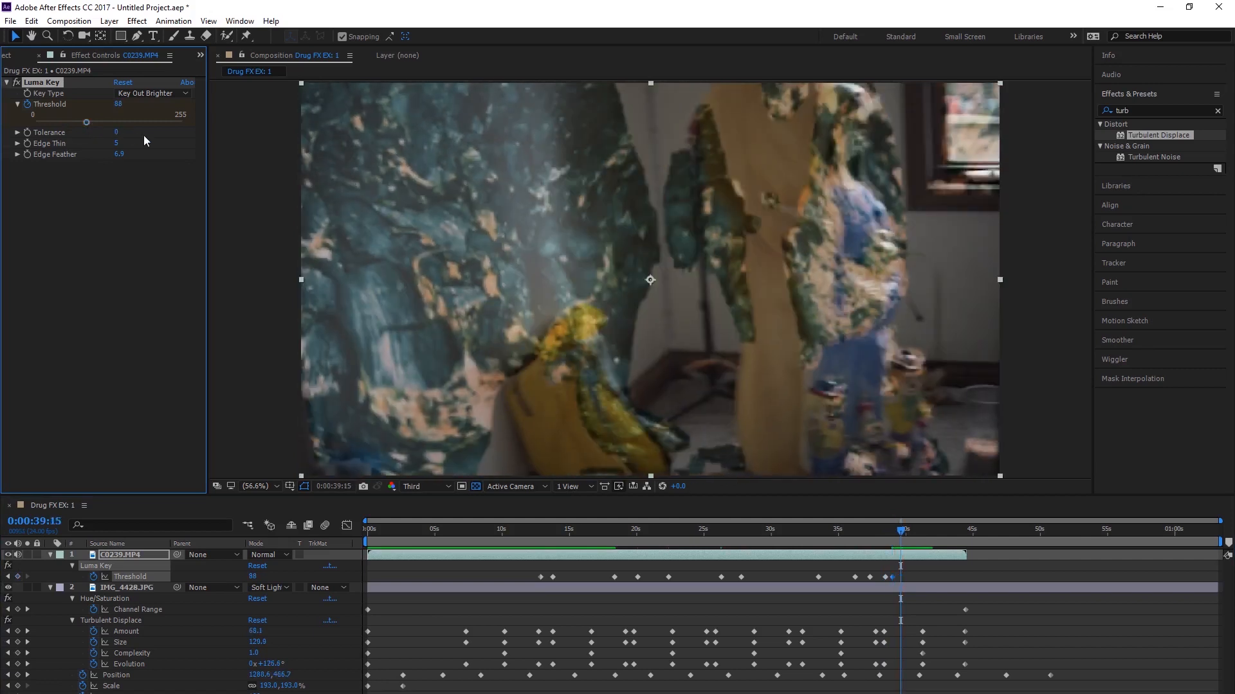
left_click_drag(87, 122, 102, 122)
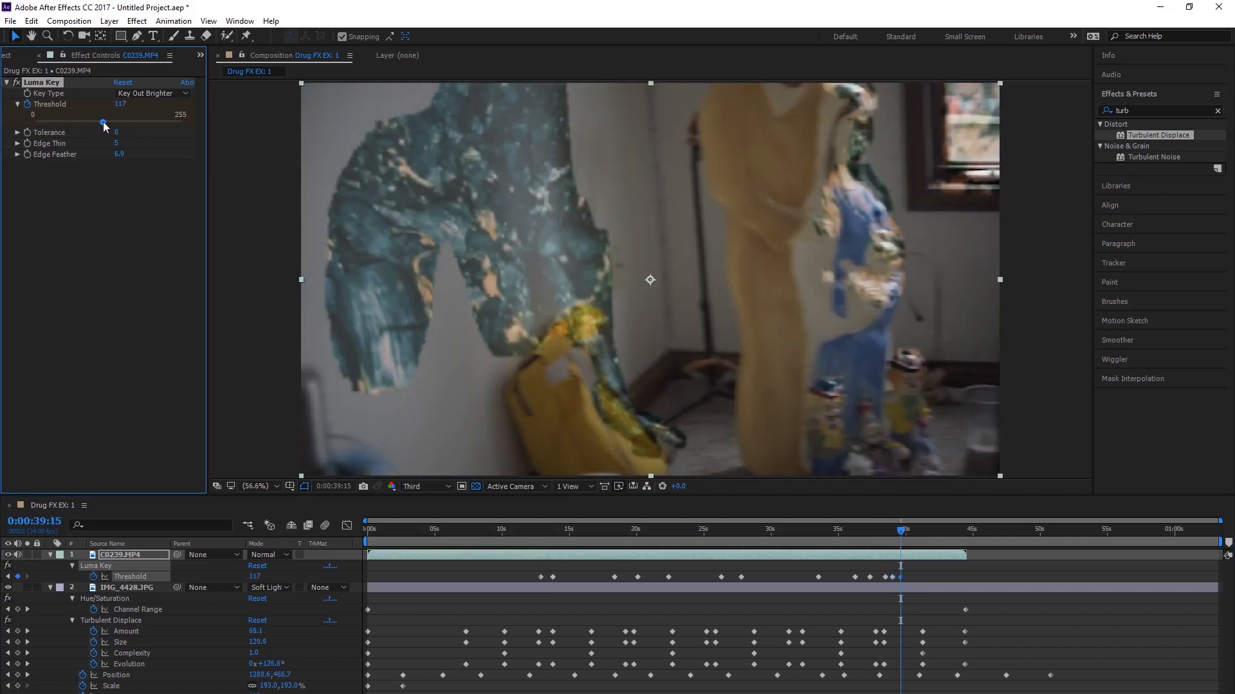
key("space")
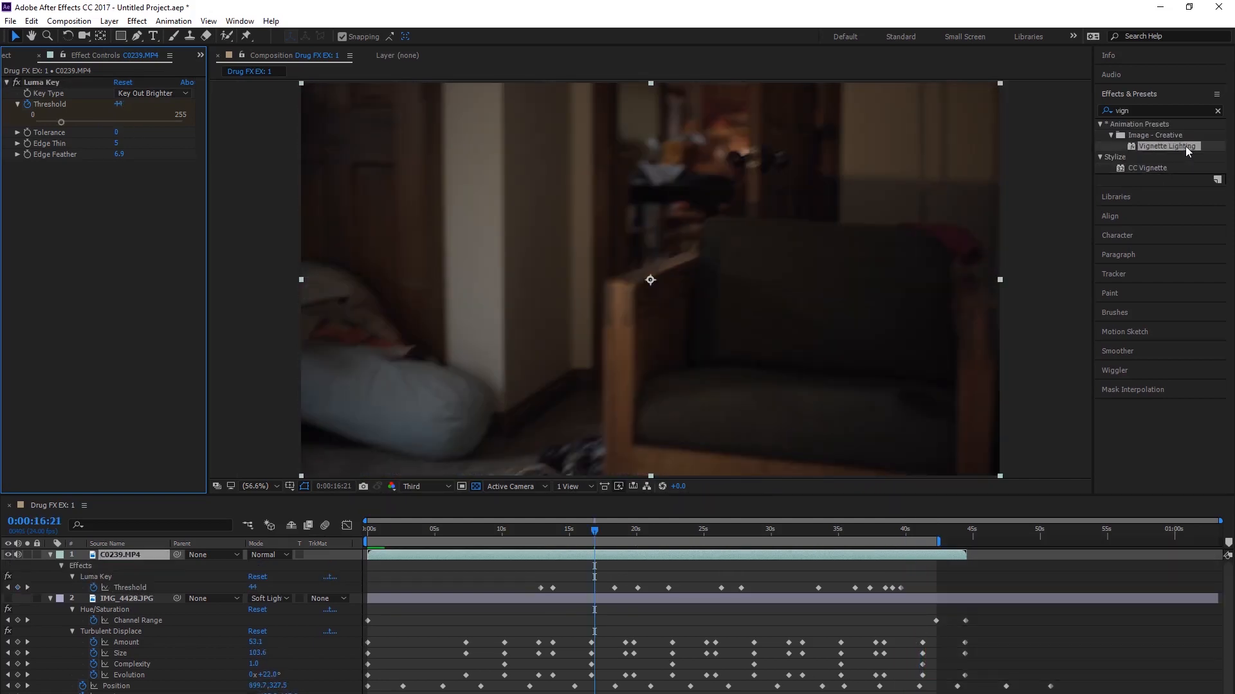
Step: Apply the Vignette Lighting preset to the C0239.MP4 layer and set the Calculations Blending Mode to Difference
left_click_drag(1188, 150, 139, 554)
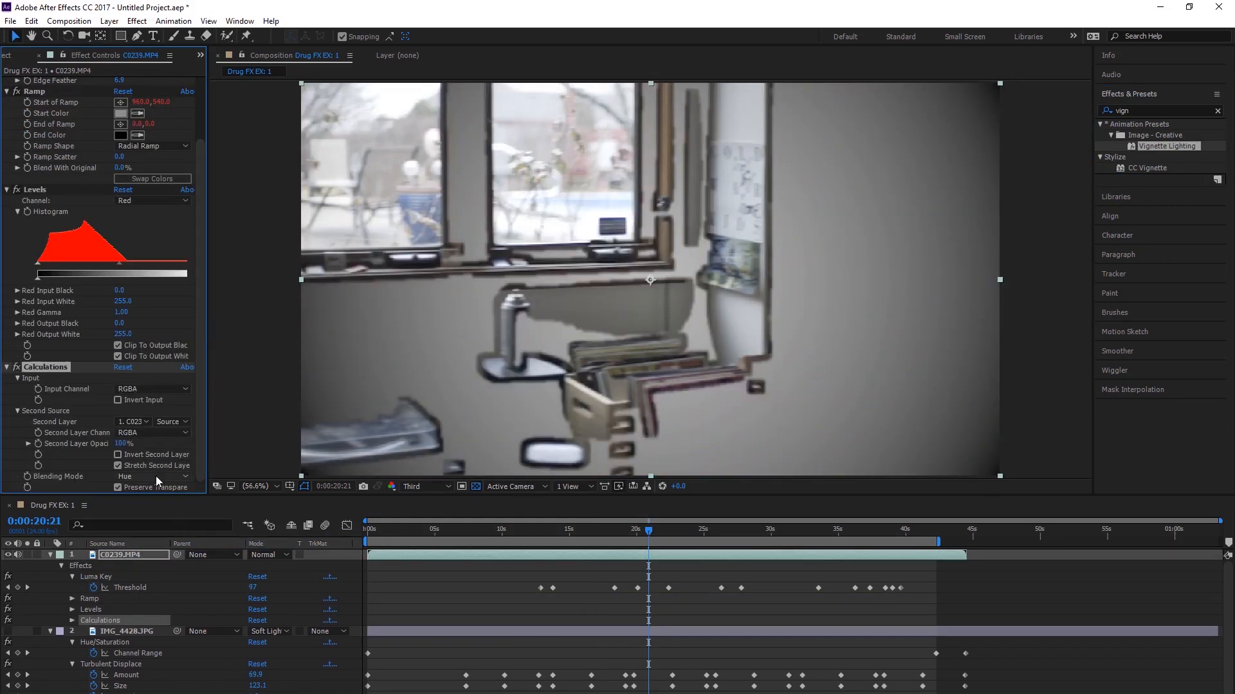
left_click(157, 476)
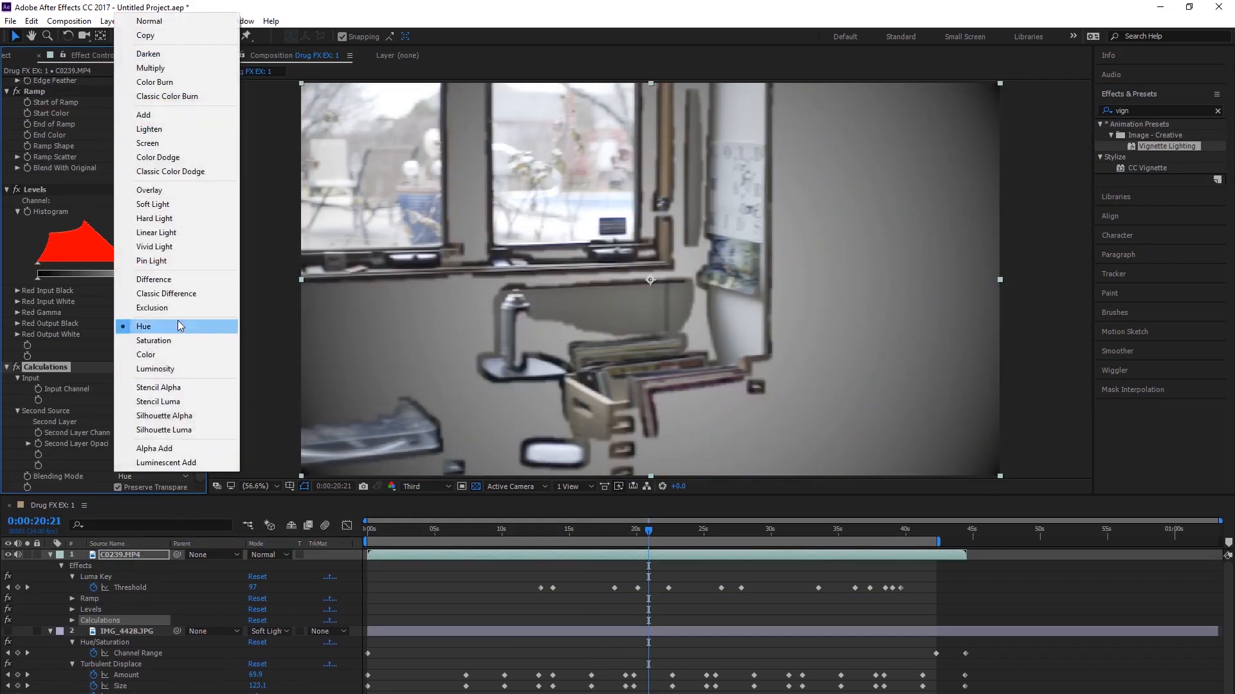
left_click(155, 280)
Step: Set the Ramp effect's Start Color to red and End Color to green, and preview from the beginning
left_click(394, 530)
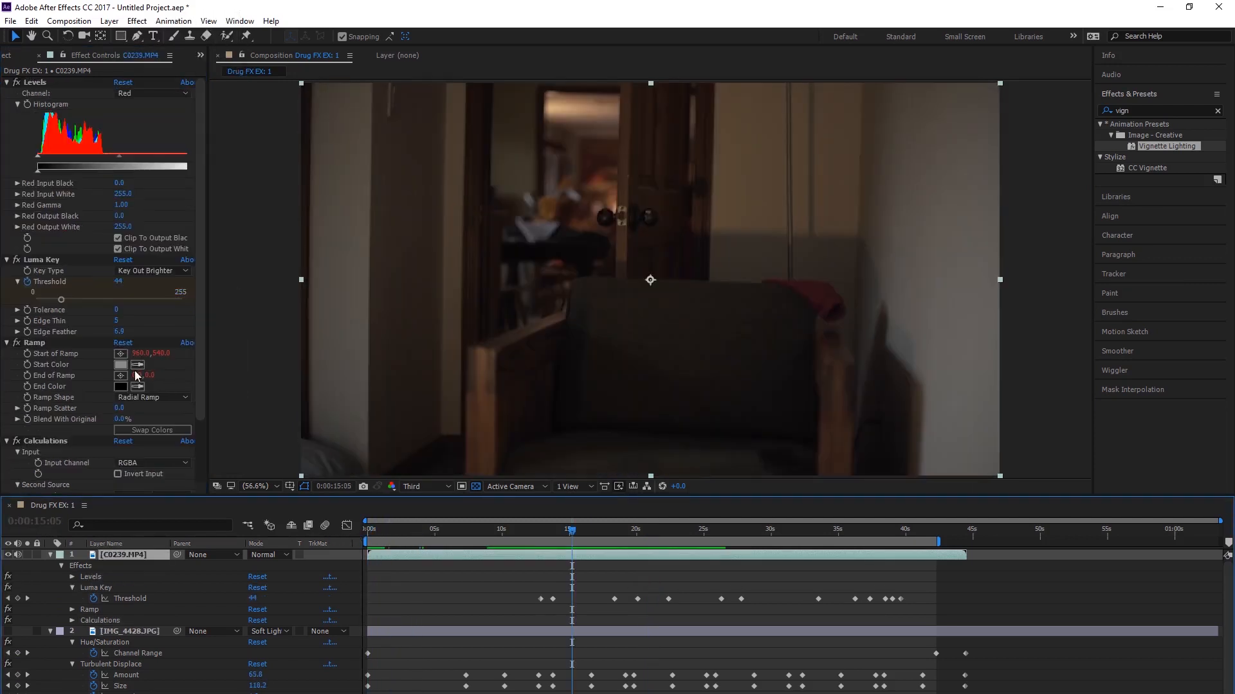
left_click(123, 366)
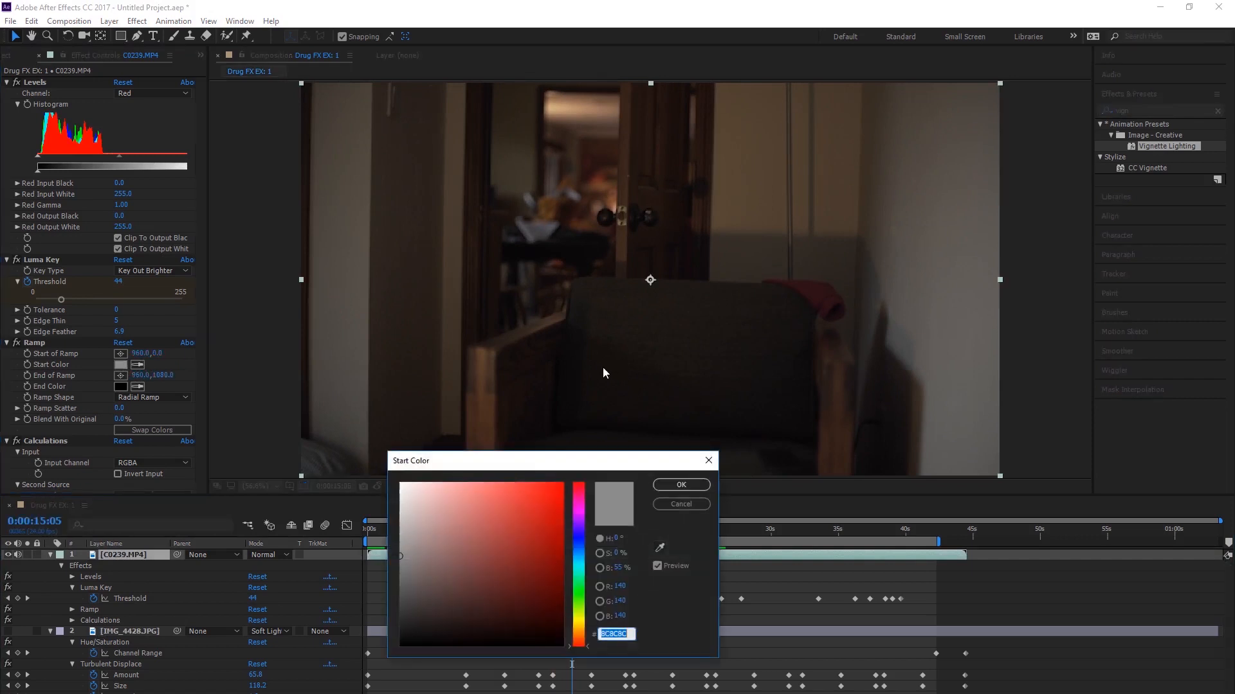
left_click(680, 486)
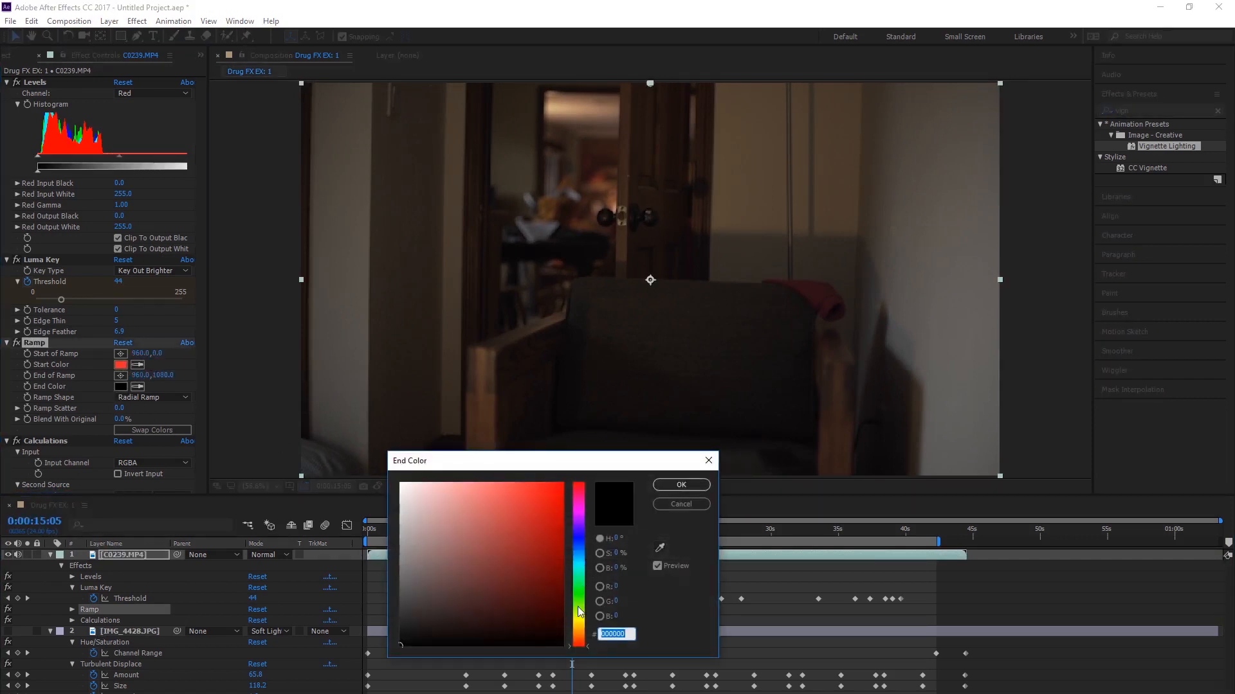
left_click(579, 609)
left_click(577, 593)
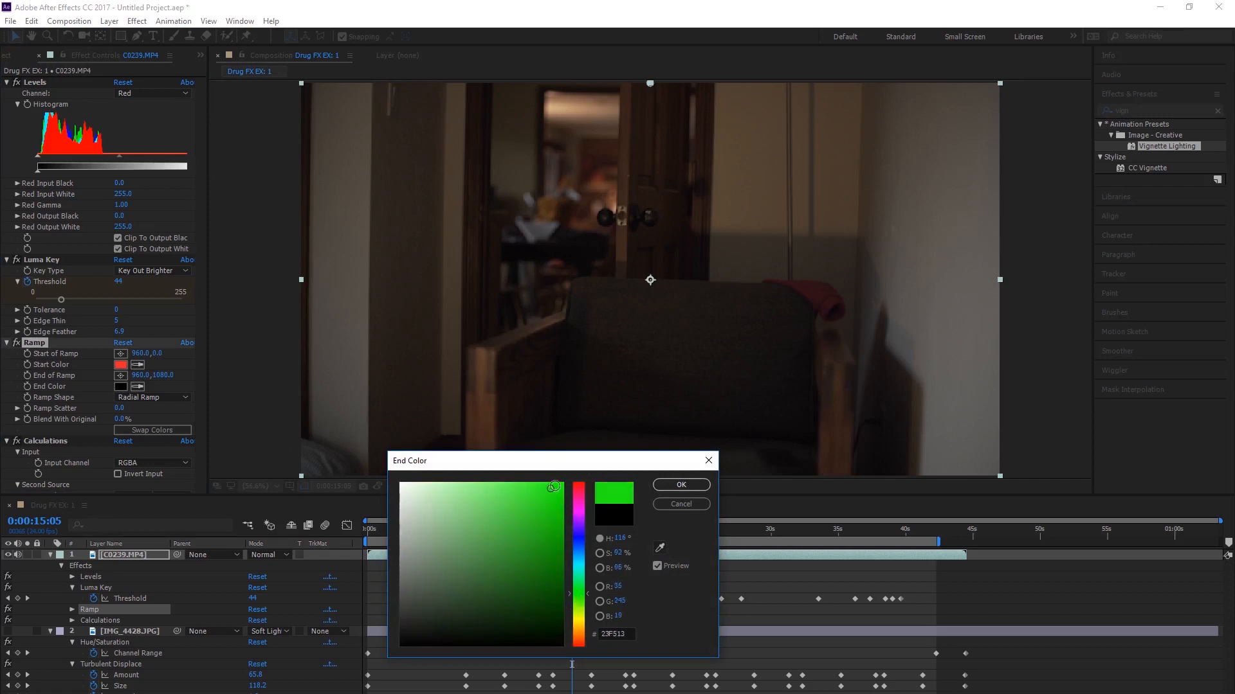
left_click(706, 487)
left_click_drag(525, 536, 243, 541)
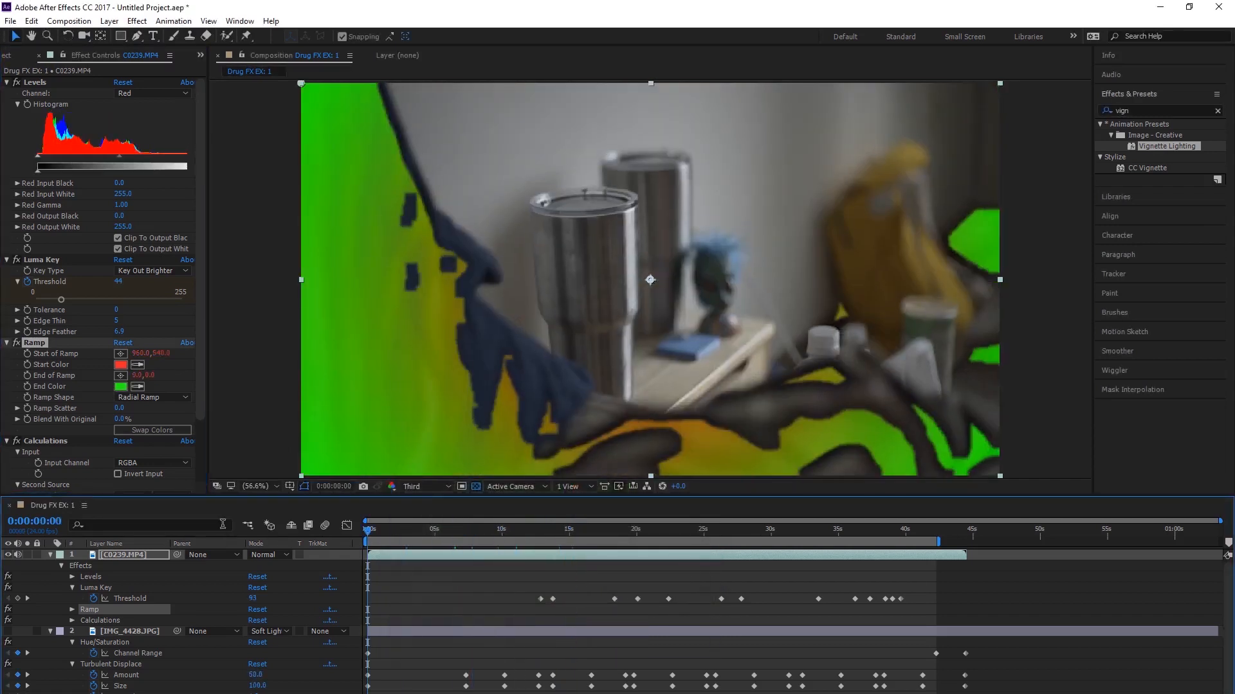
key("space")
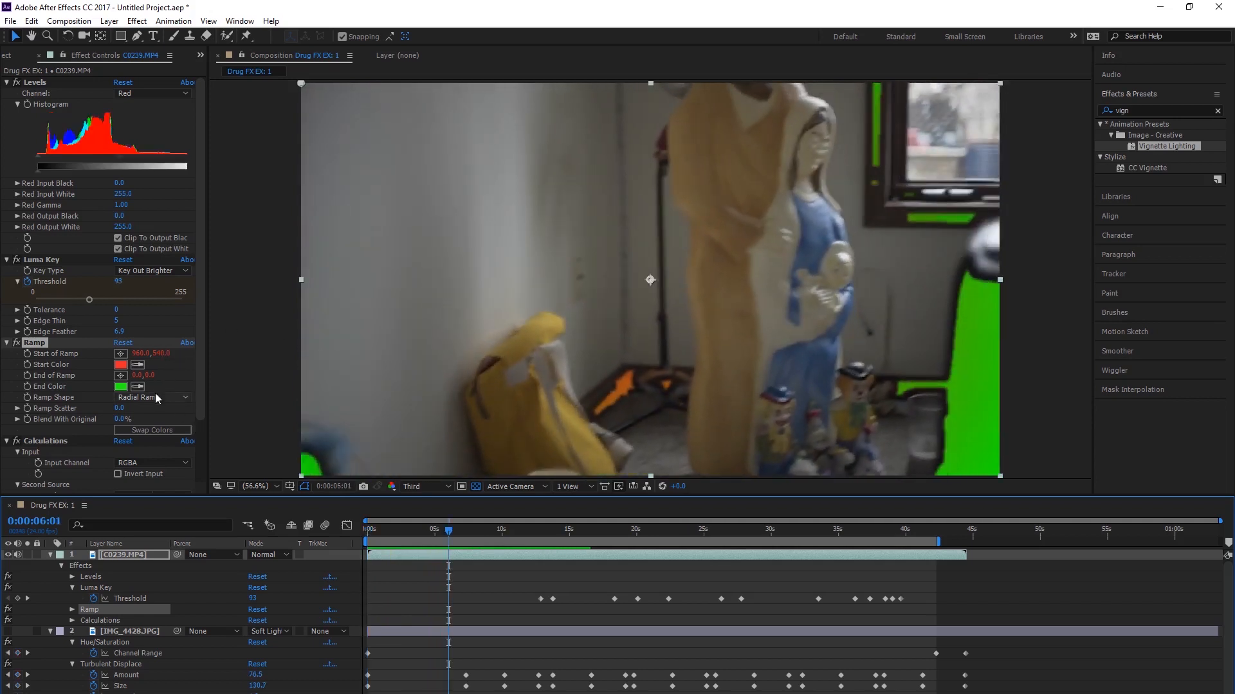
Step: Try different Ramp Scatter and Blend With Original values on the Ramp effect and return both to 0
left_click(135, 413)
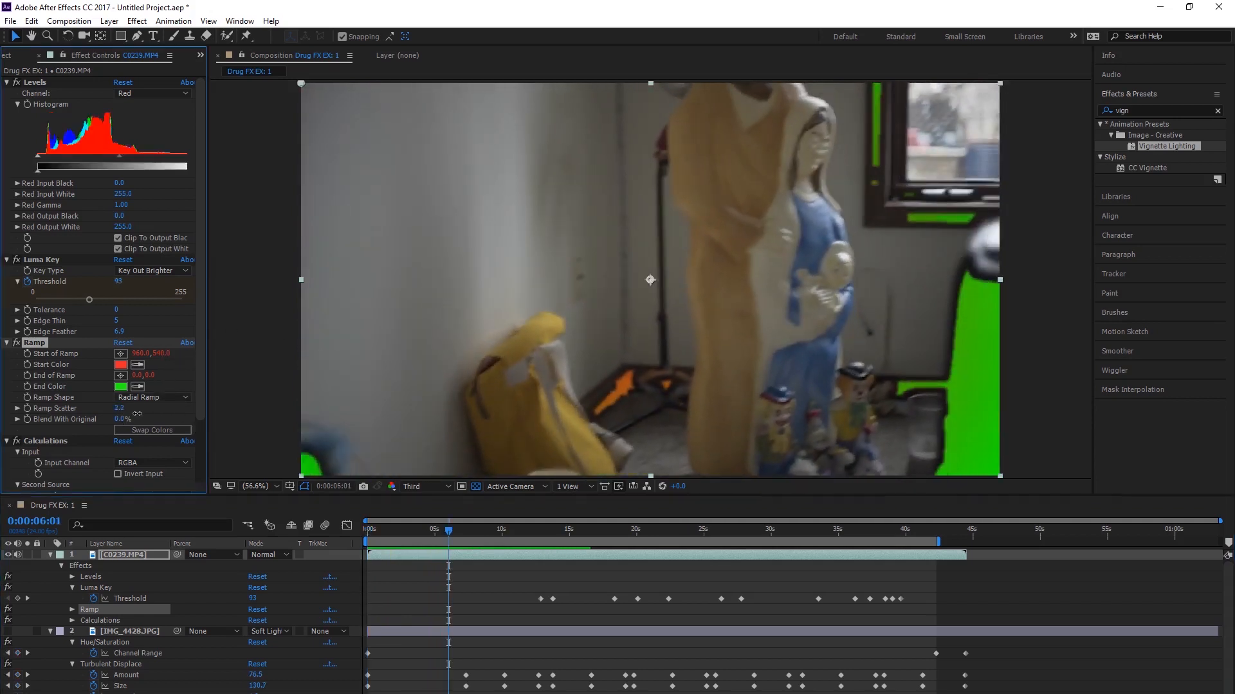
left_click_drag(154, 414, 67, 419)
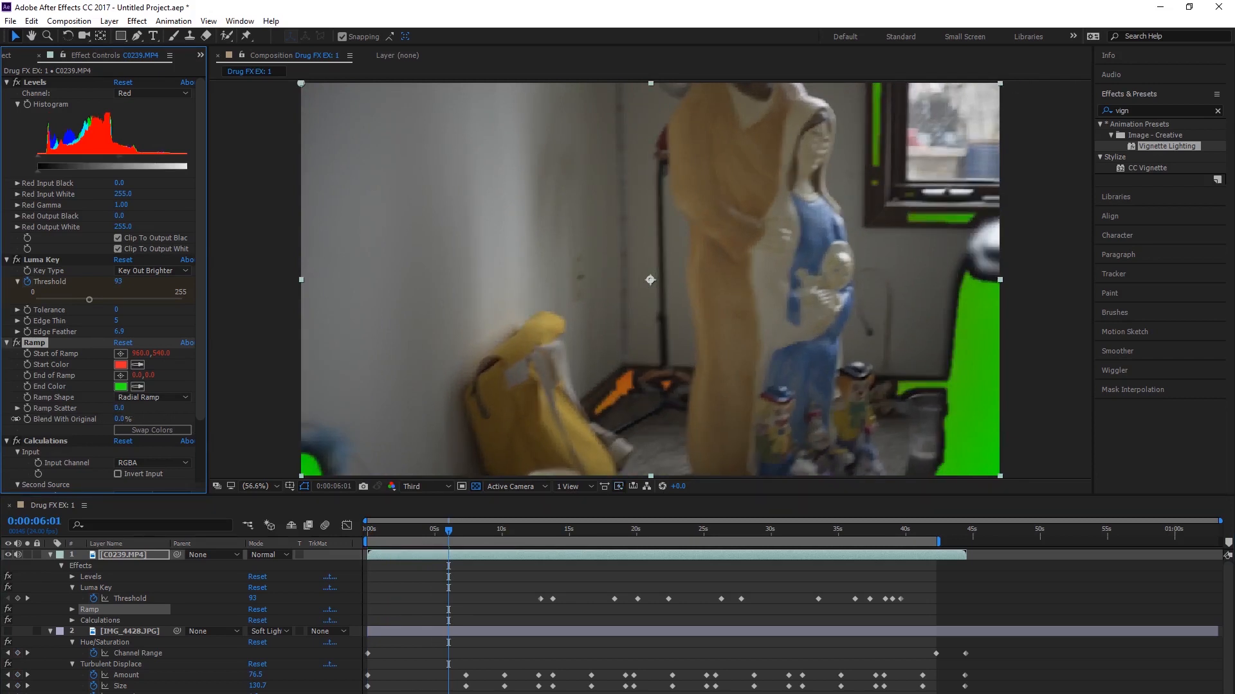
left_click_drag(122, 419, 89, 420)
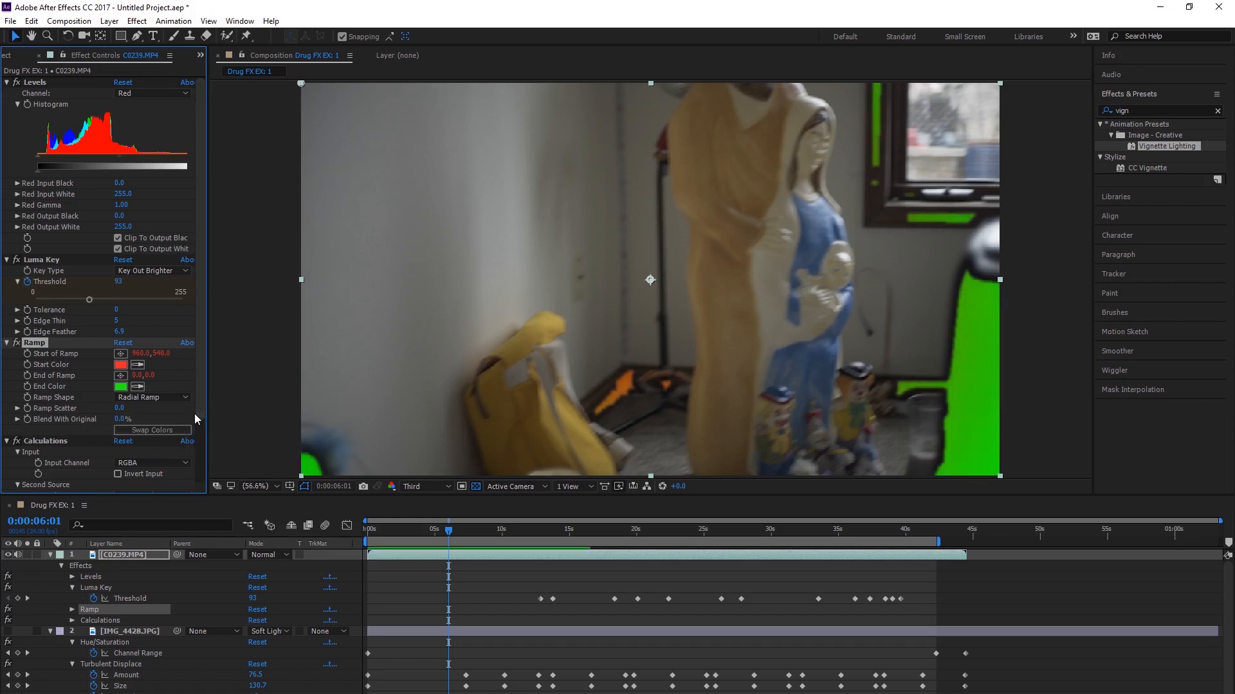
Step: Play the composition from 0:00:00:00 to examine the red and green ramp in the keyed areas
left_click_drag(201, 426, 200, 490)
left_click_drag(383, 531, 317, 527)
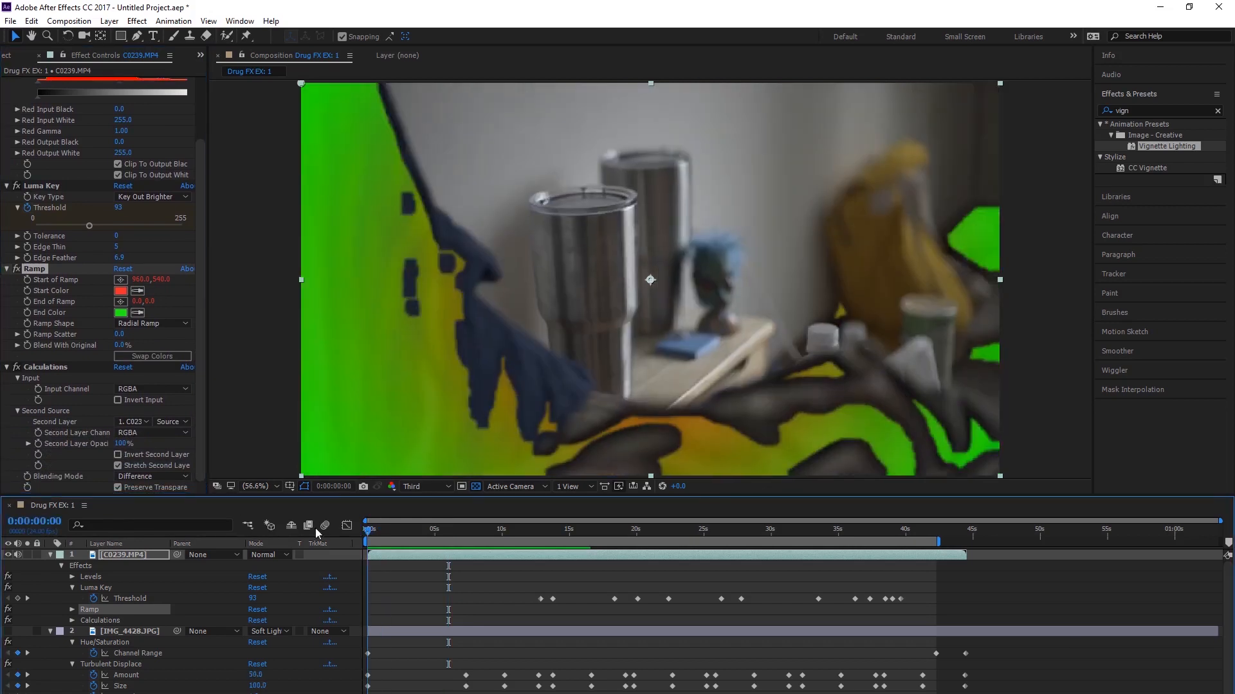
key("space")
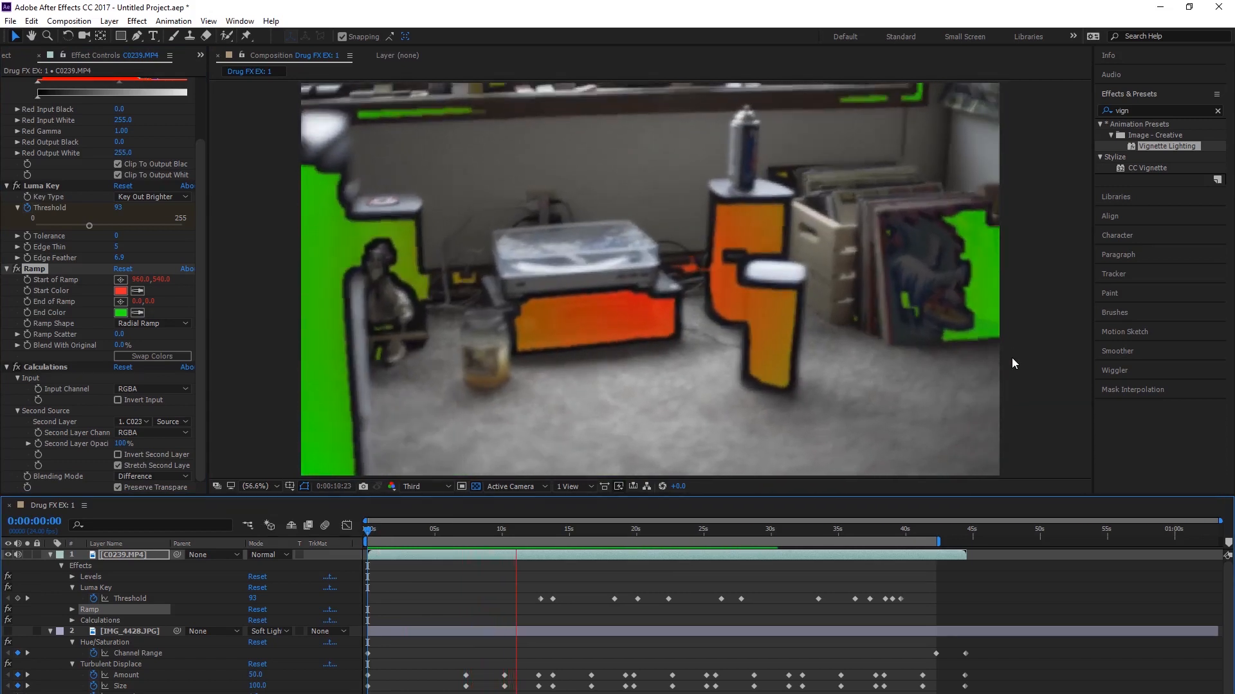
Step: Apply CC Radial Blur to the C0239.MP4 layer with an Amount of -4, and preview the blurred footage
left_click(137, 556)
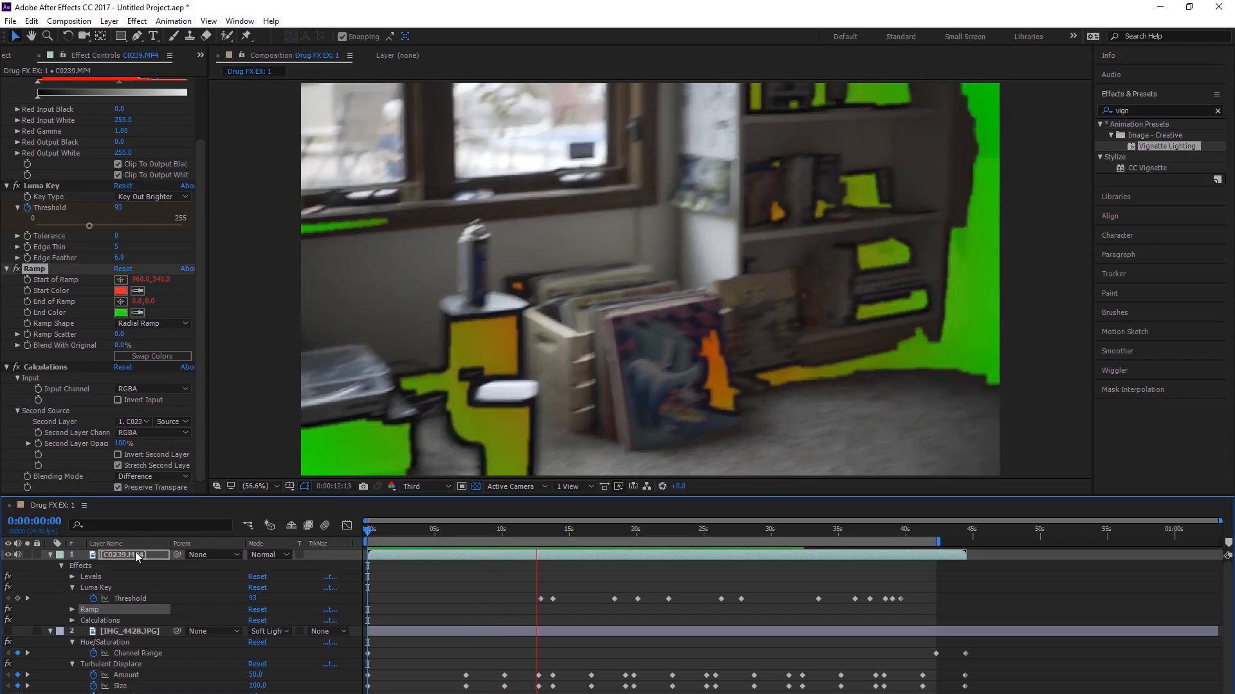
left_click(1154, 113)
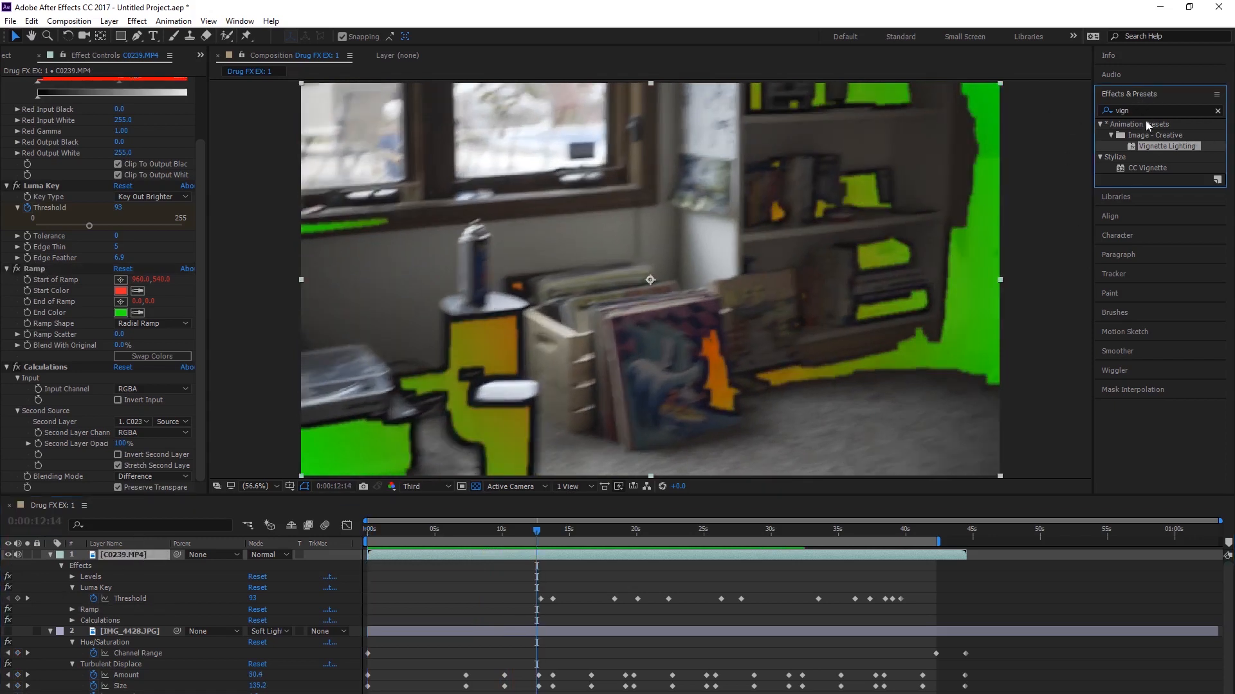
left_click(1217, 111)
type("r")
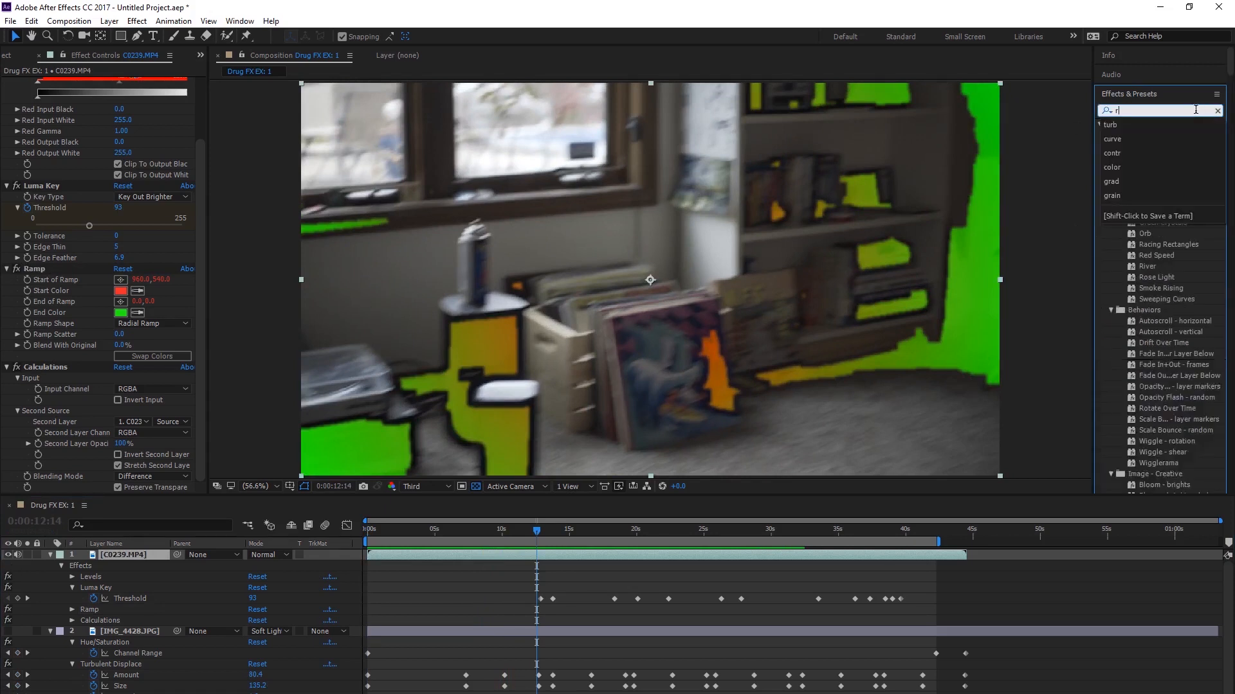
type("adial")
left_click_drag(1151, 211, 130, 552)
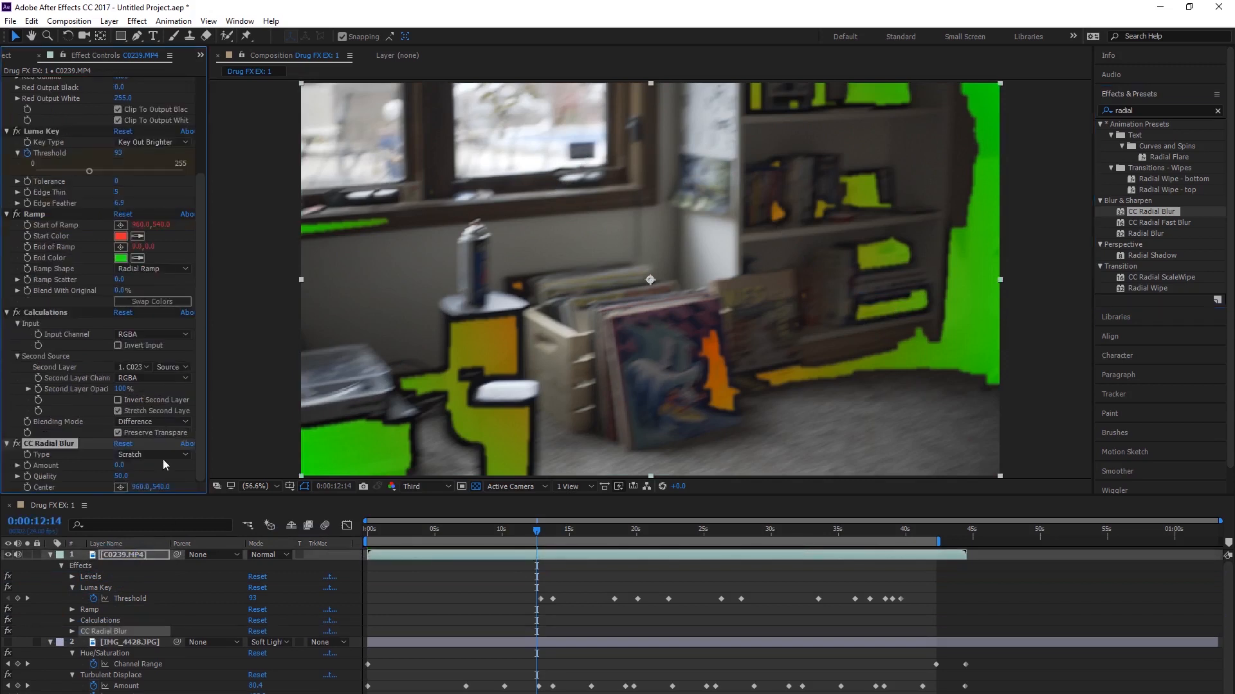
mouse_move(125, 468)
left_mouse_down()
mouse_move(142, 471)
mouse_move(117, 475)
mouse_move(128, 478)
left_mouse_up()
key("space")
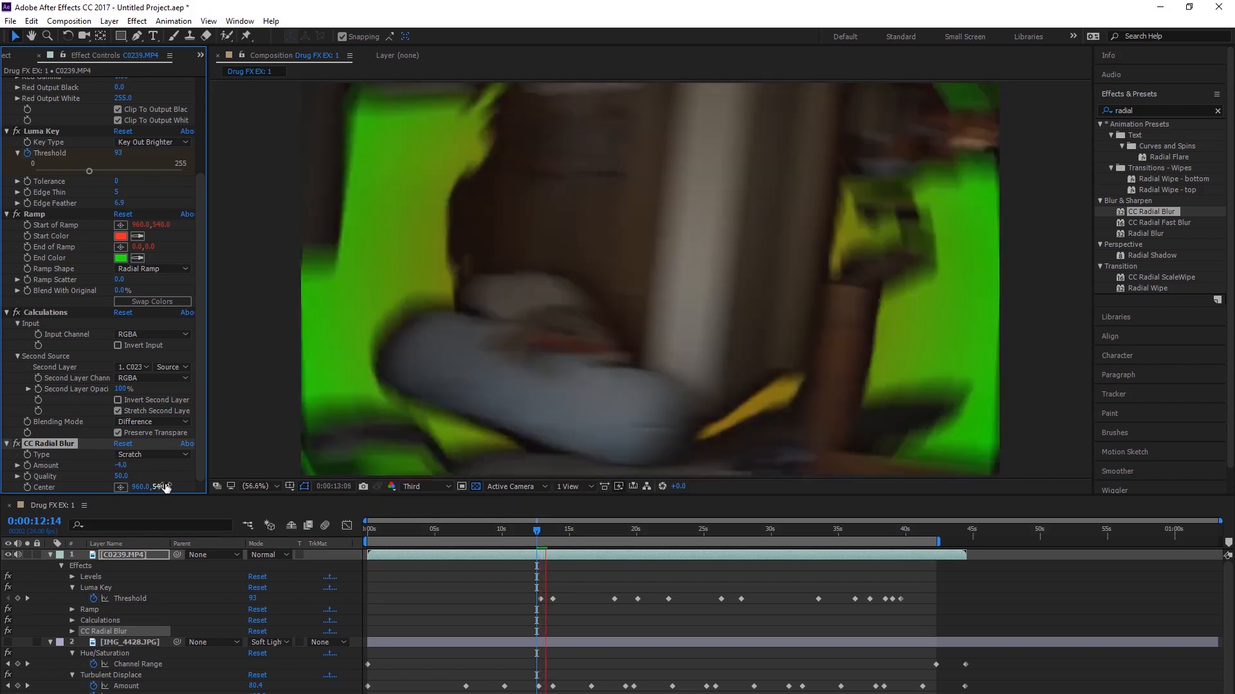
left_click_drag(567, 549, 698, 559)
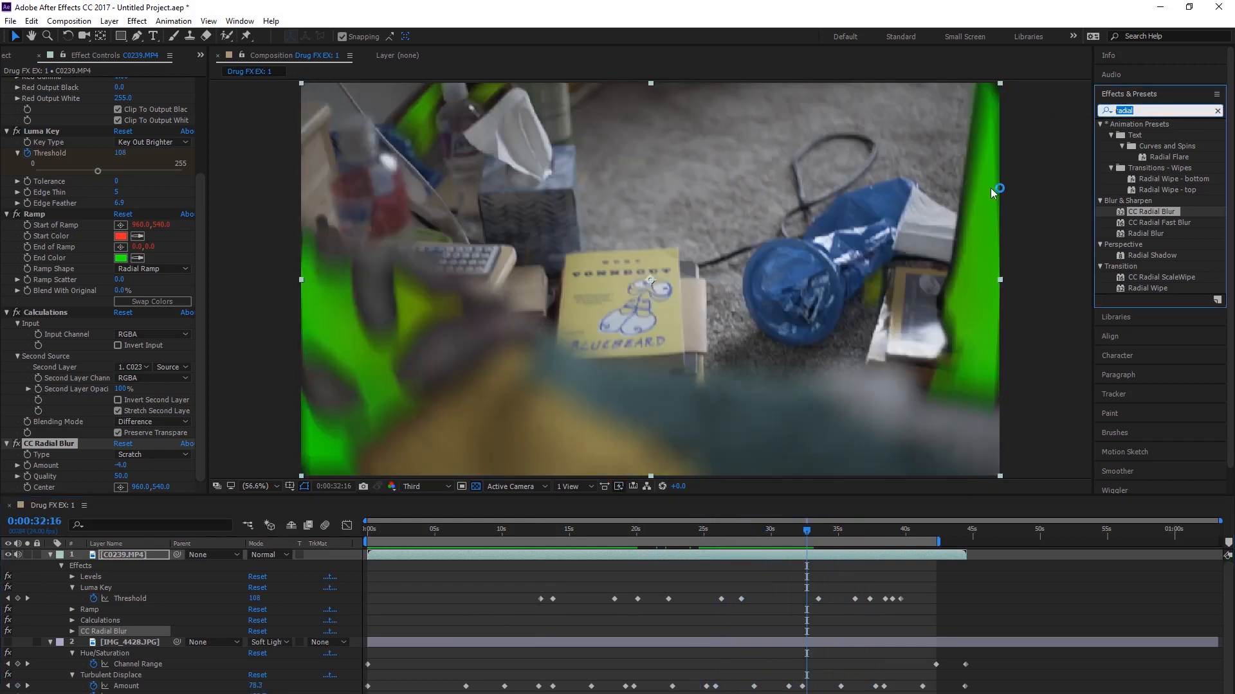
Step: Apply Gaussian Blur to the C0239.MP4 layer and move the playhead to 0:00:20:05
type("gaus")
left_click_drag(1147, 136, 125, 555)
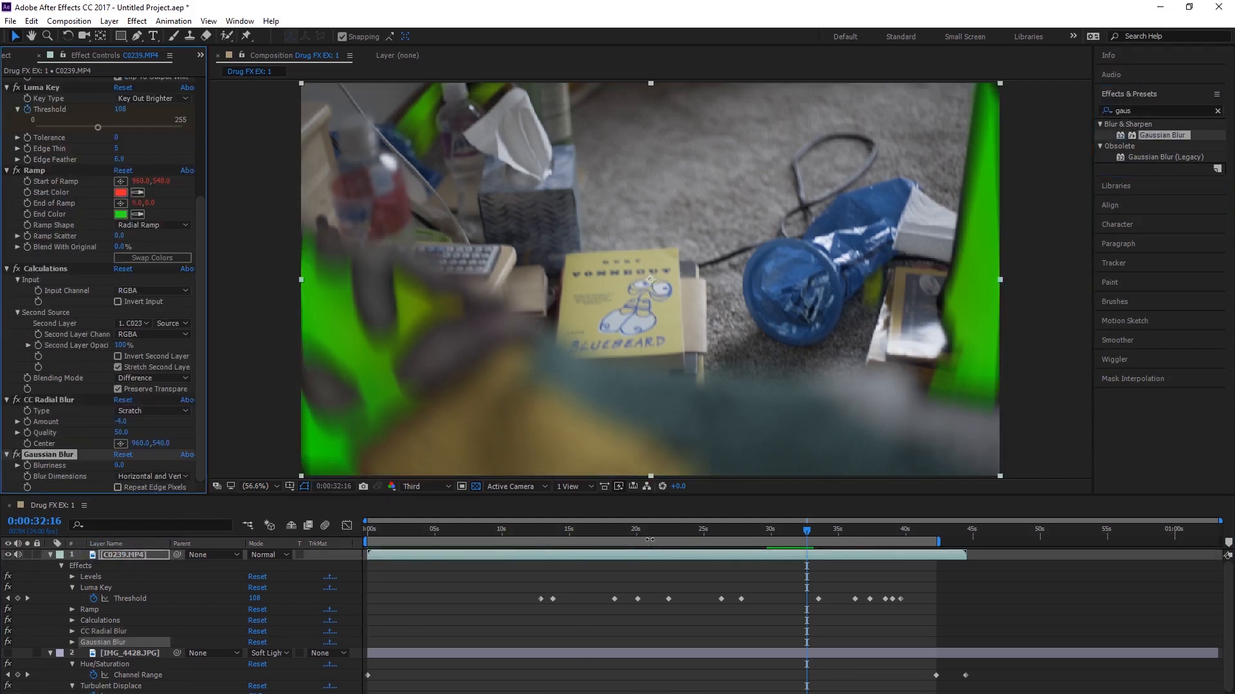
left_click_drag(632, 537, 639, 533)
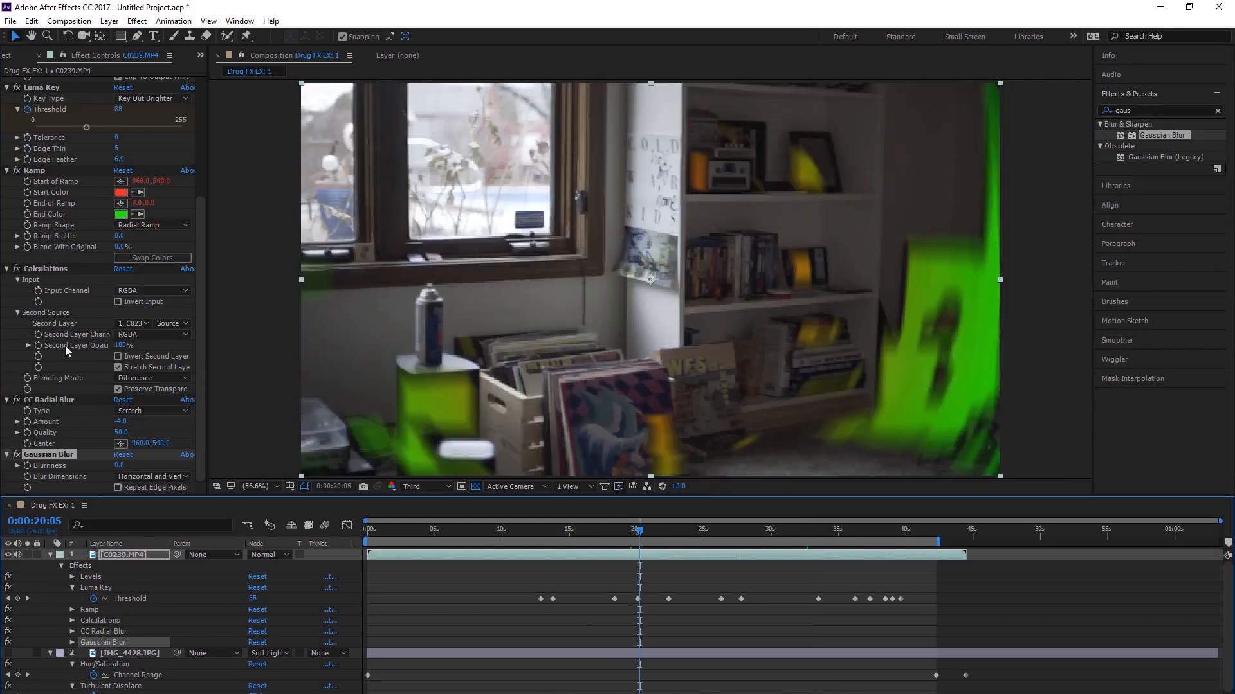
Step: Scale the C0239.MP4 layer to 134% and shift it horizontally to a Position of about 654, 540
left_click(199, 443)
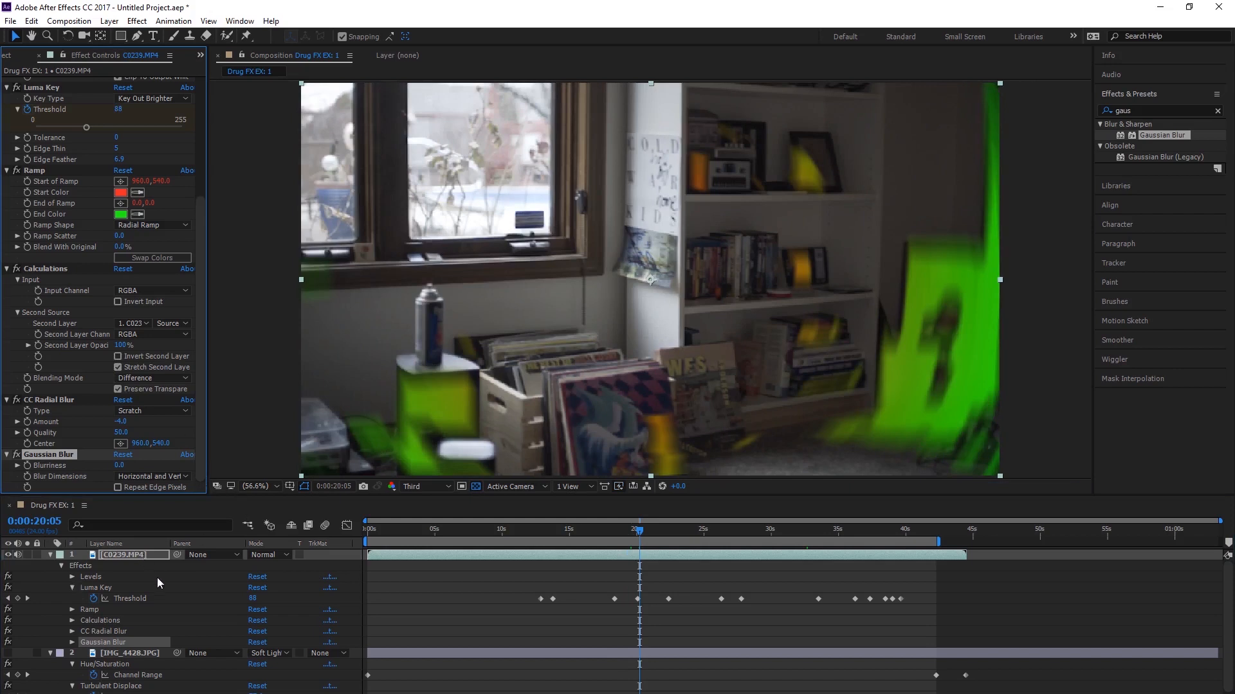
key("s")
left_click_drag(266, 565, 454, 459)
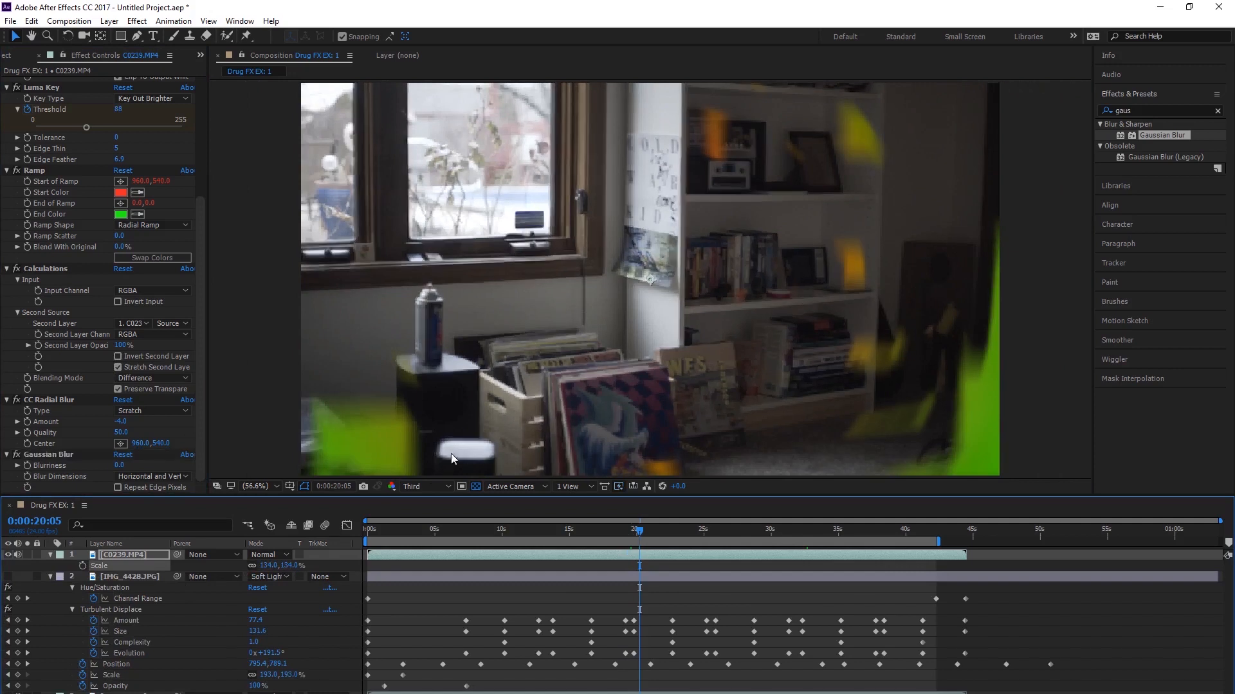
left_click_drag(372, 392, 376, 392)
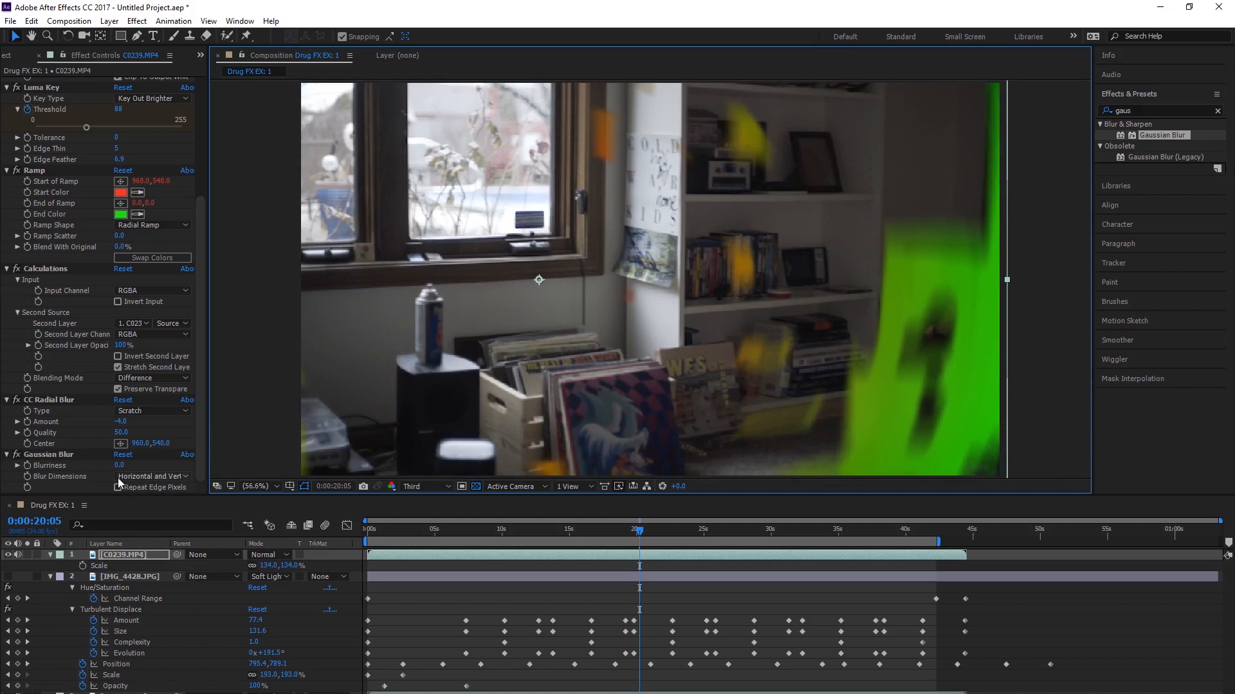
Step: Try raising the Gaussian Blur Blurriness to about 19 on the C0239.MP4 layer and remove the effect
left_click_drag(119, 466, 132, 467)
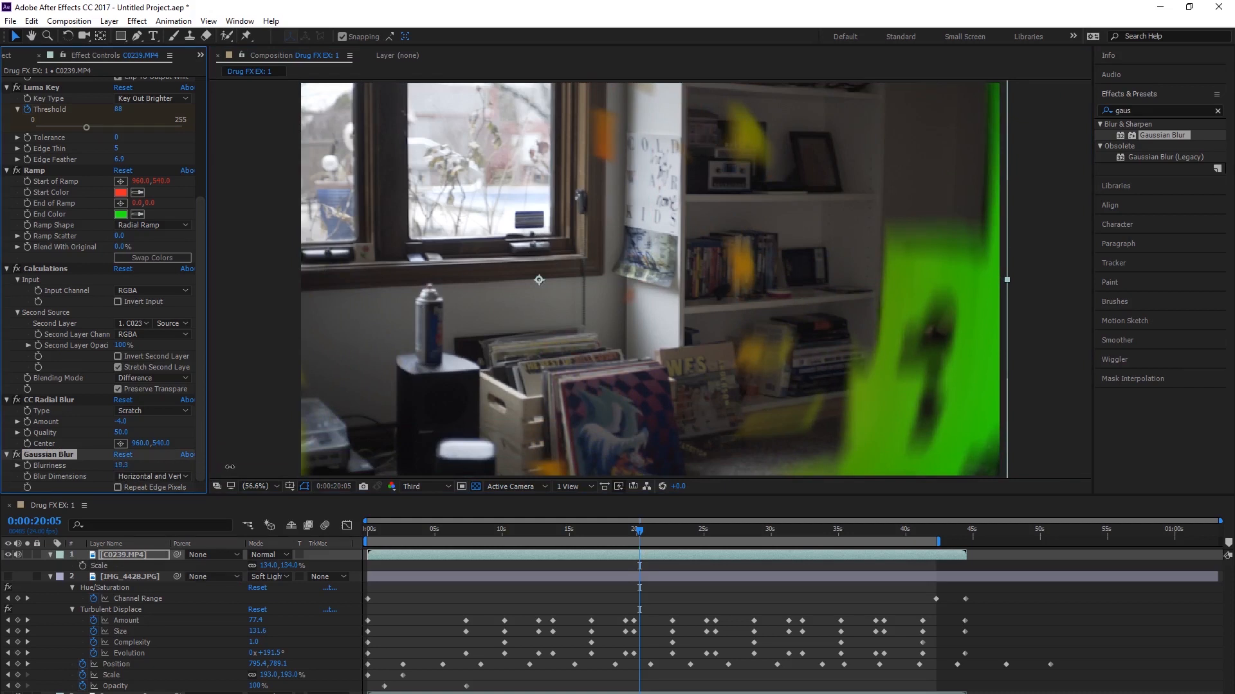
left_click_drag(304, 465, 436, 462)
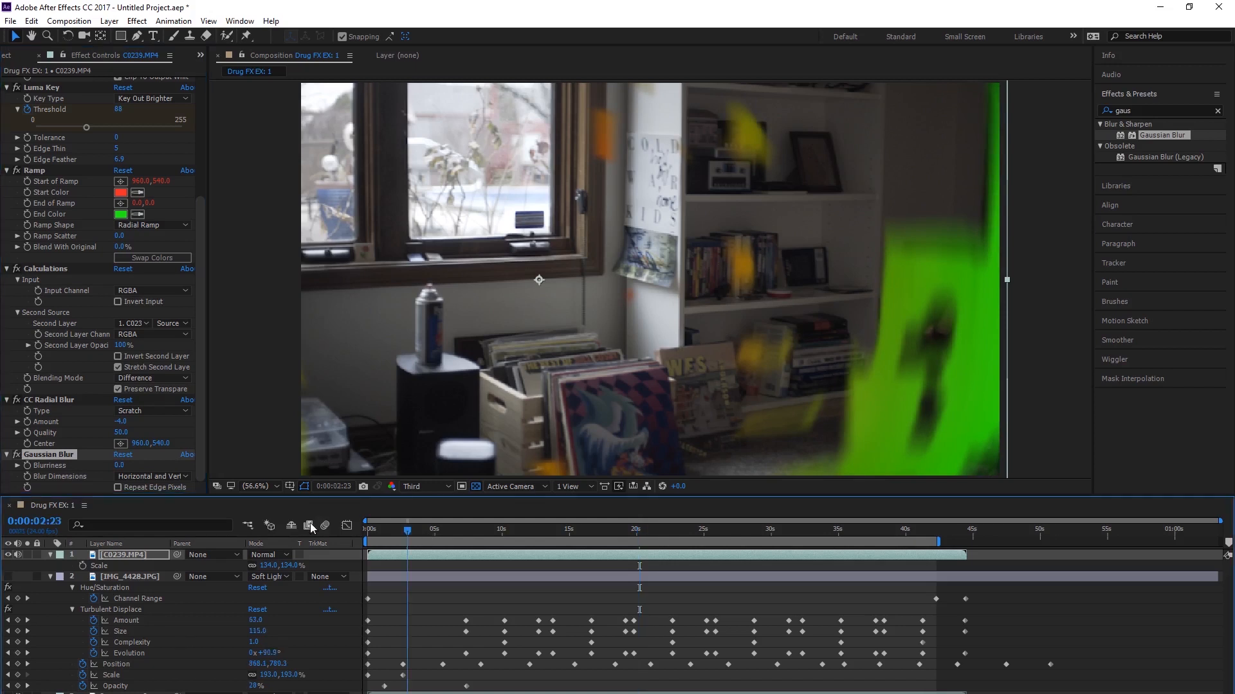
key("Home")
key("Delete")
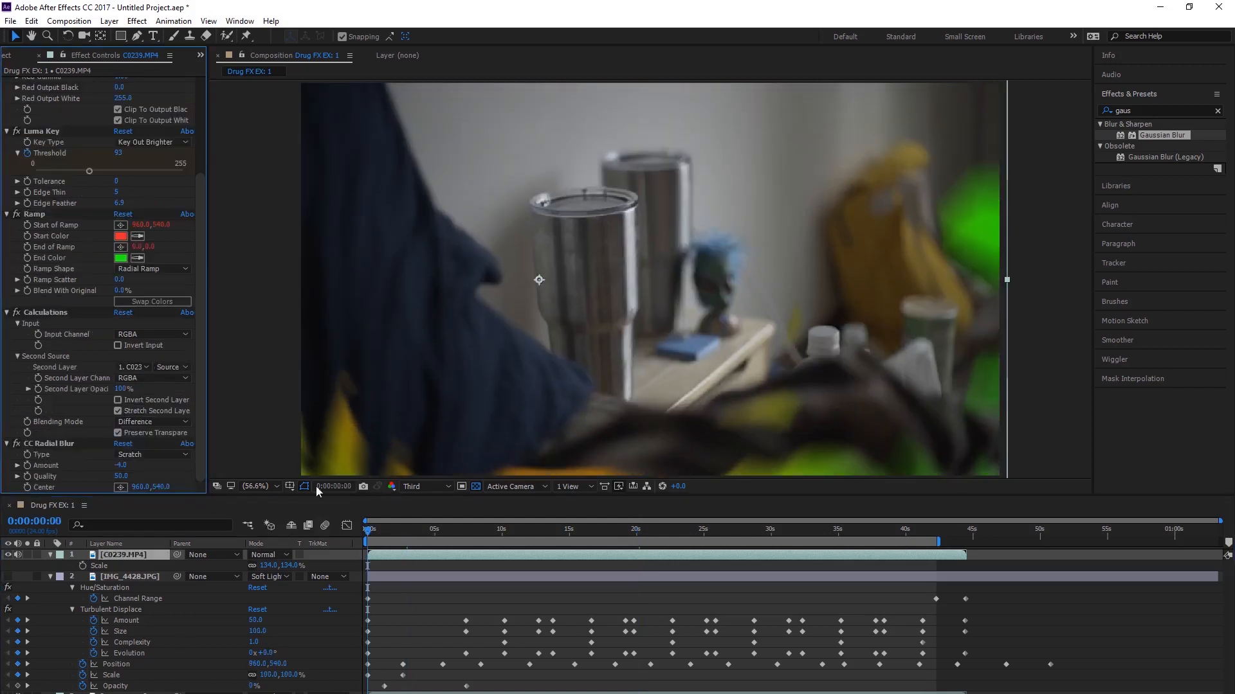
Step: Play the composition from the beginning and again from 0:00:21:05 to examine the rescaled, radially blurred footage
key("space")
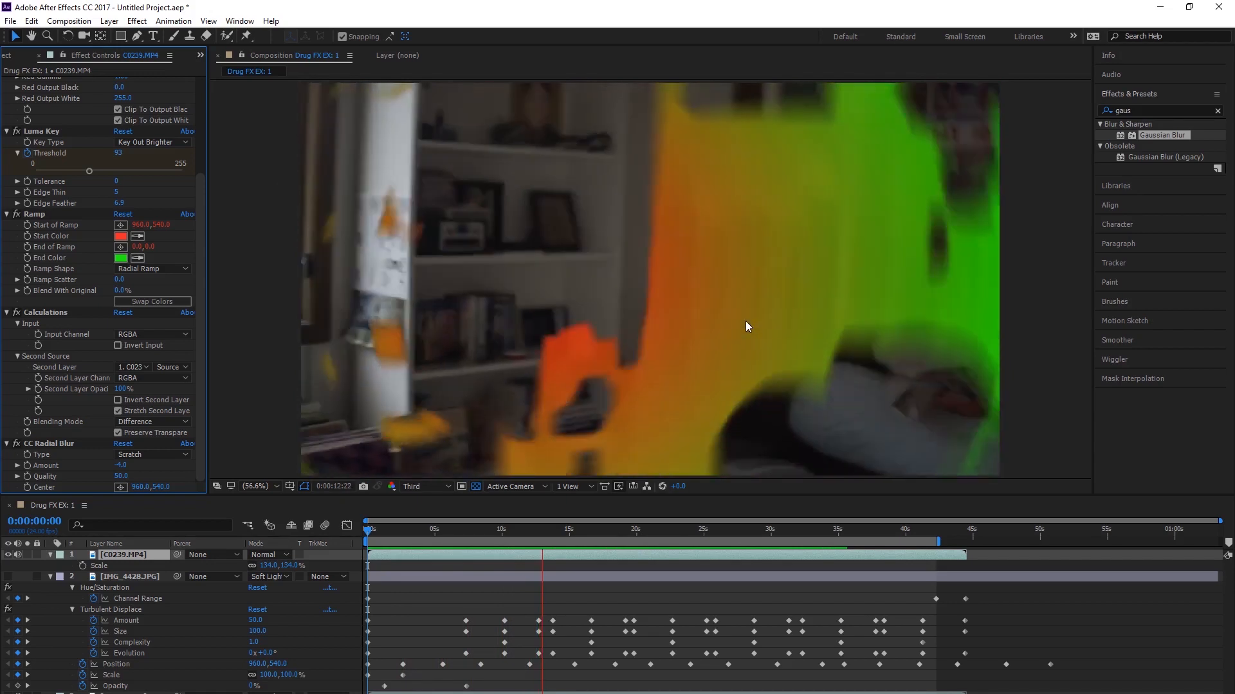
key("space")
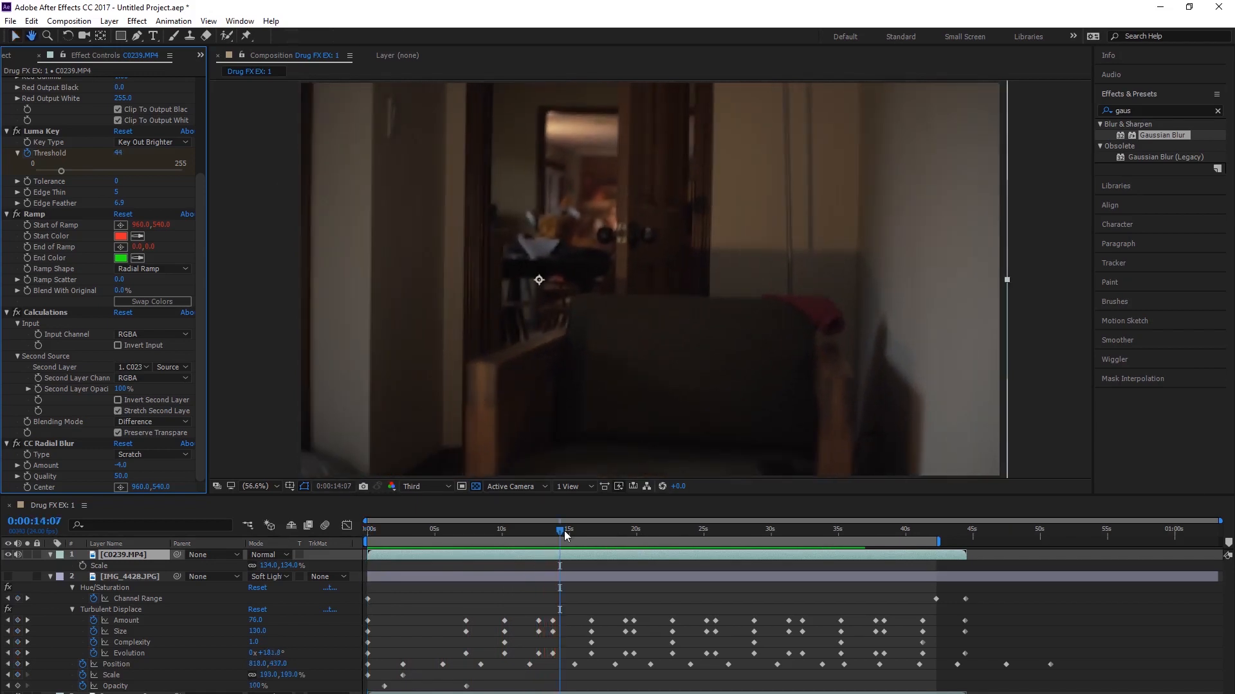
left_click(672, 526)
left_click_drag(675, 522, 654, 524)
key("space")
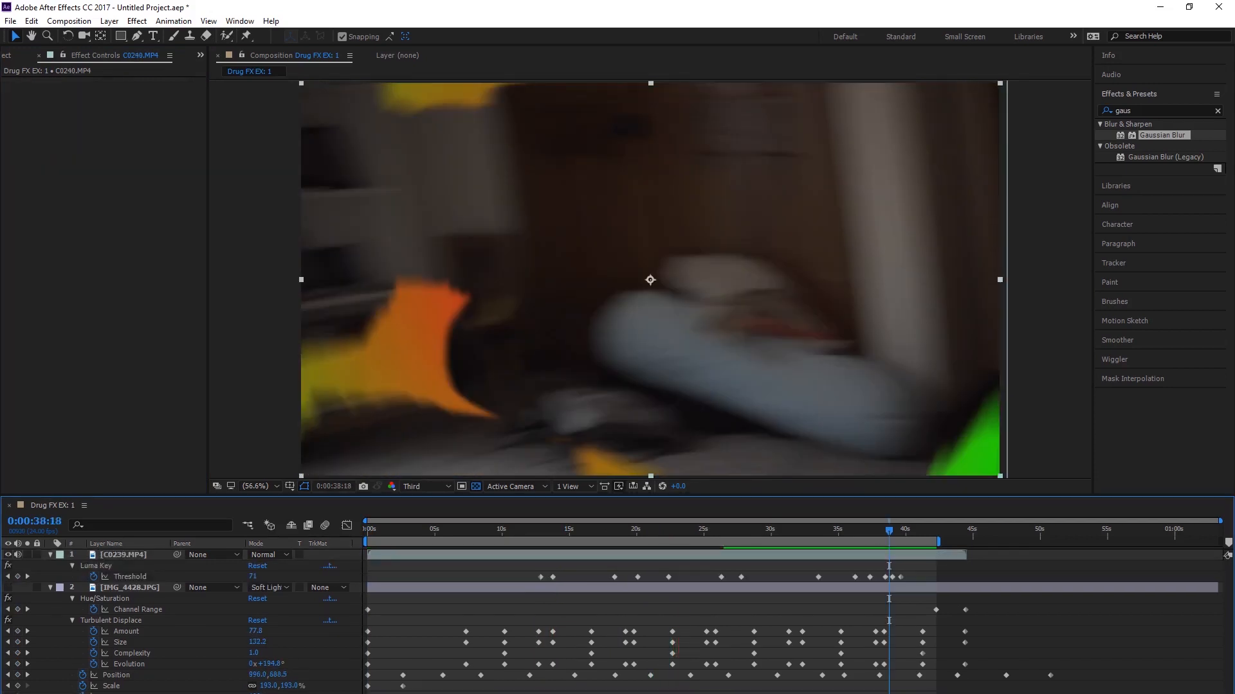
Step: Place the C0240.MP4 footage at the top of the layer stack and duplicate it
left_click(117, 554)
left_click_drag(118, 554, 119, 554)
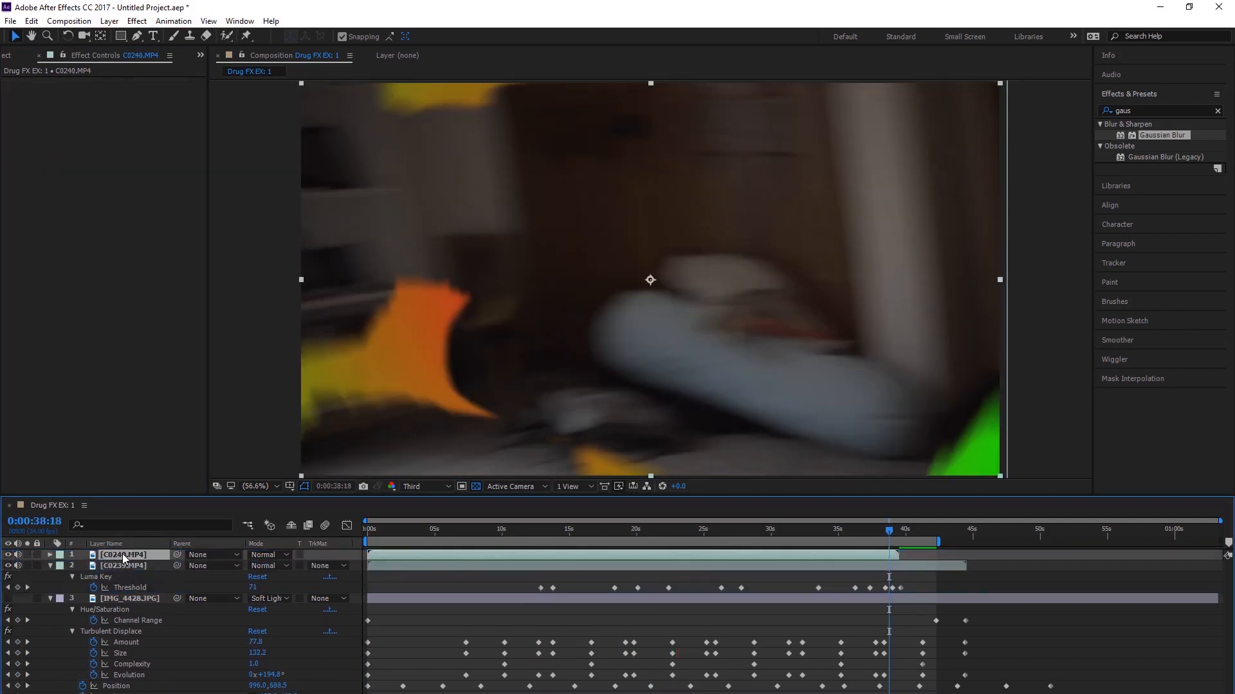
left_click(421, 530)
left_click_drag(423, 530, 375, 534)
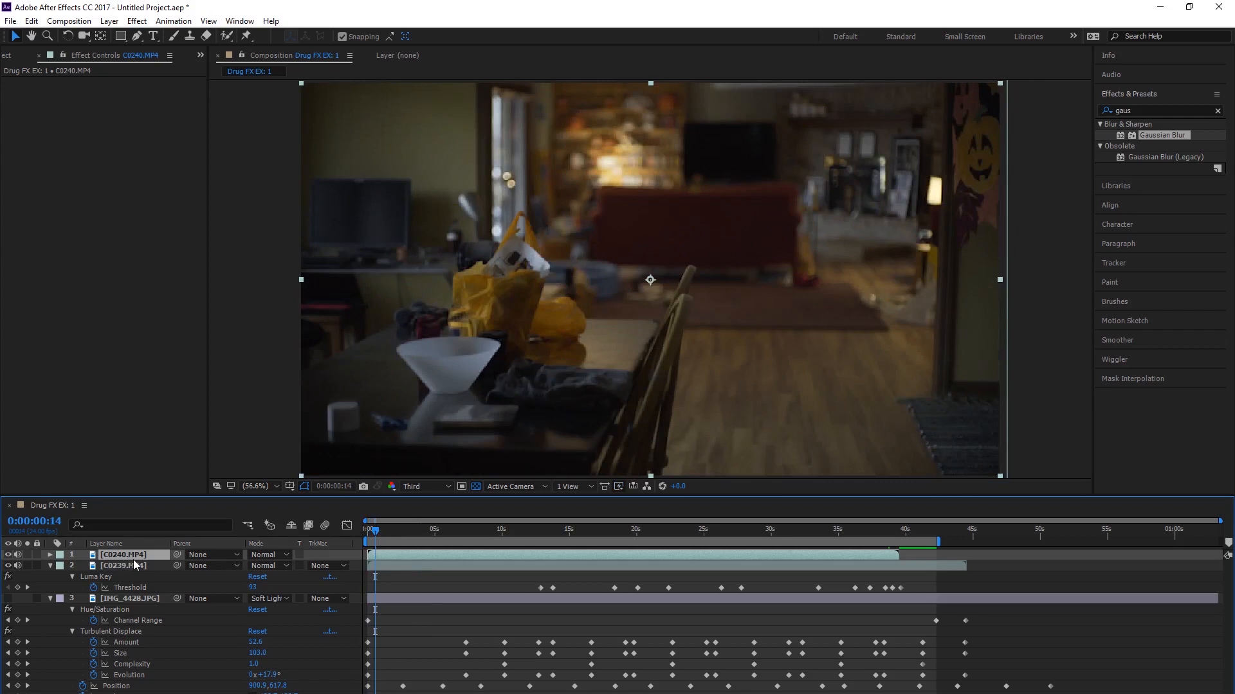
key("ctrl+d")
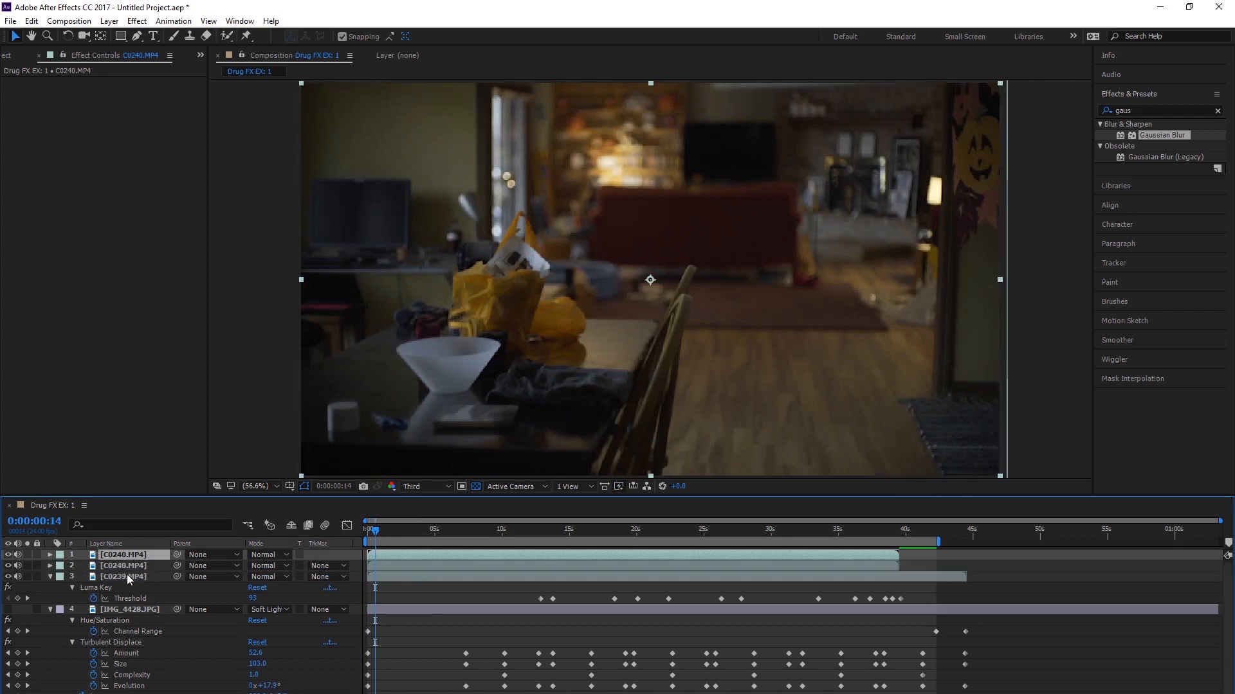
Step: Copy the Luma Key effect from the C0239.MP4 layer onto the top C0240.MP4 layer
left_click(126, 575)
left_click(107, 589)
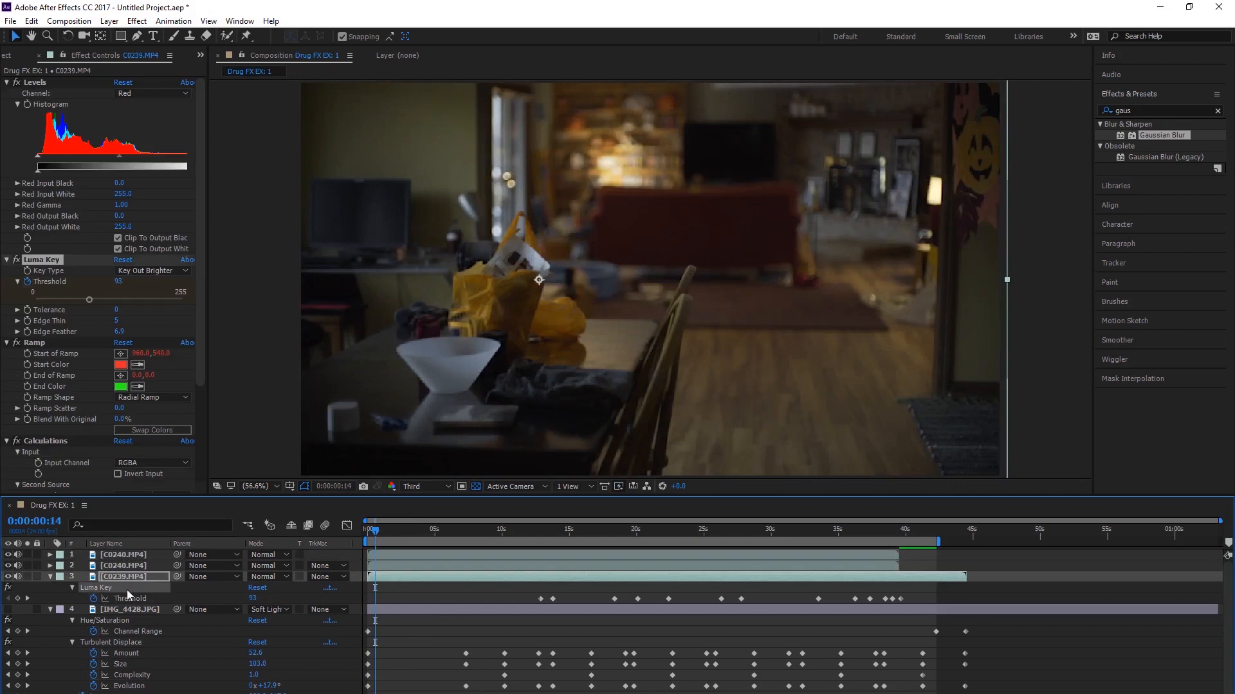
left_click(127, 553)
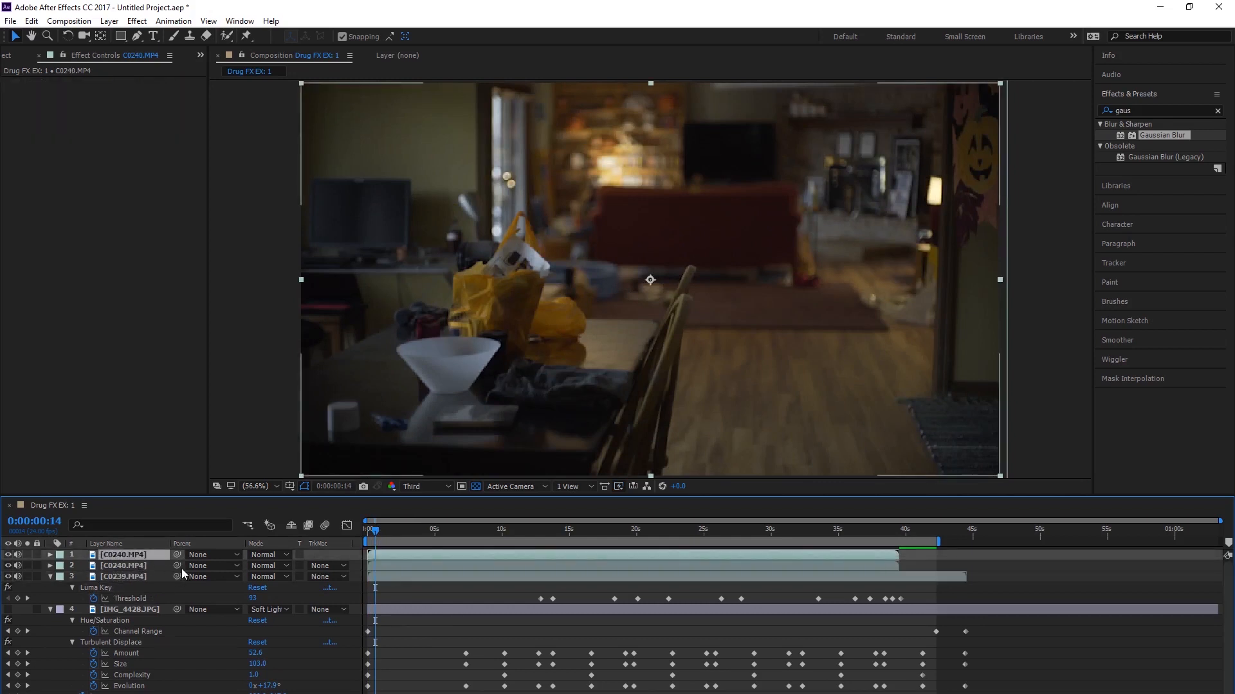
key("ctrl+v")
Step: Return to 0:00:00:00 and copy all effects from Levels through CC Radial Blur on the C0239.MP4 layer
left_click_drag(502, 531, 364, 534)
scroll(174, 666, "down", 1)
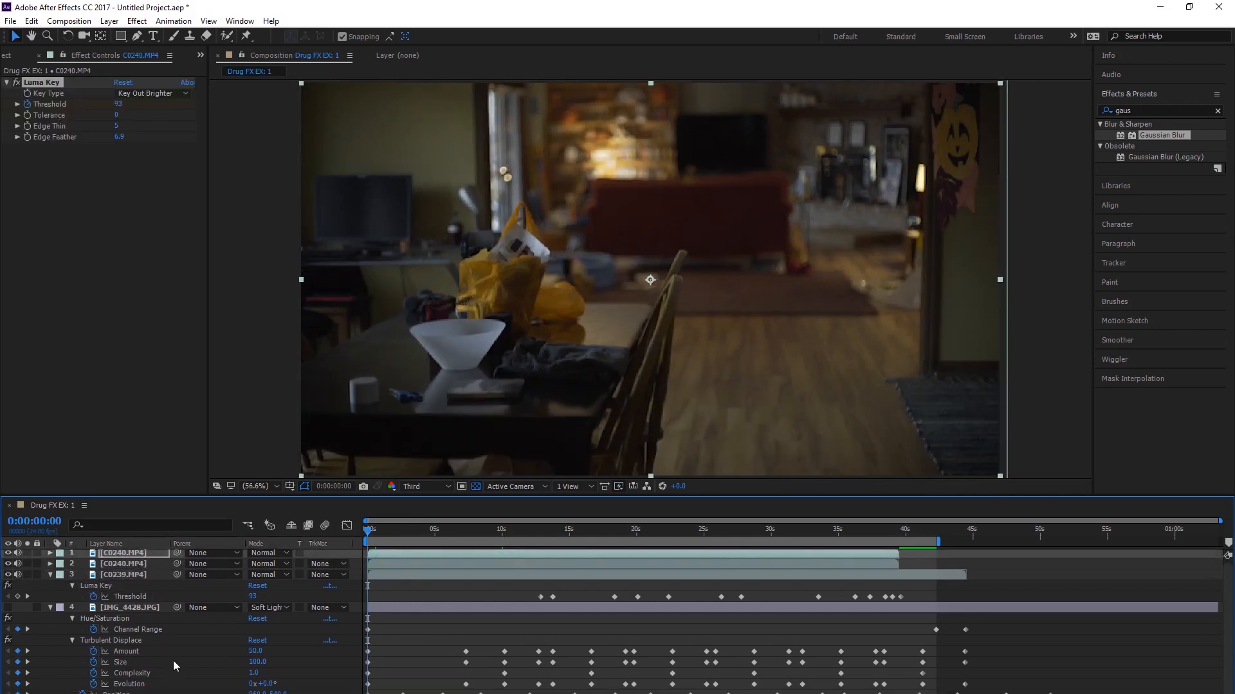
left_click(128, 693)
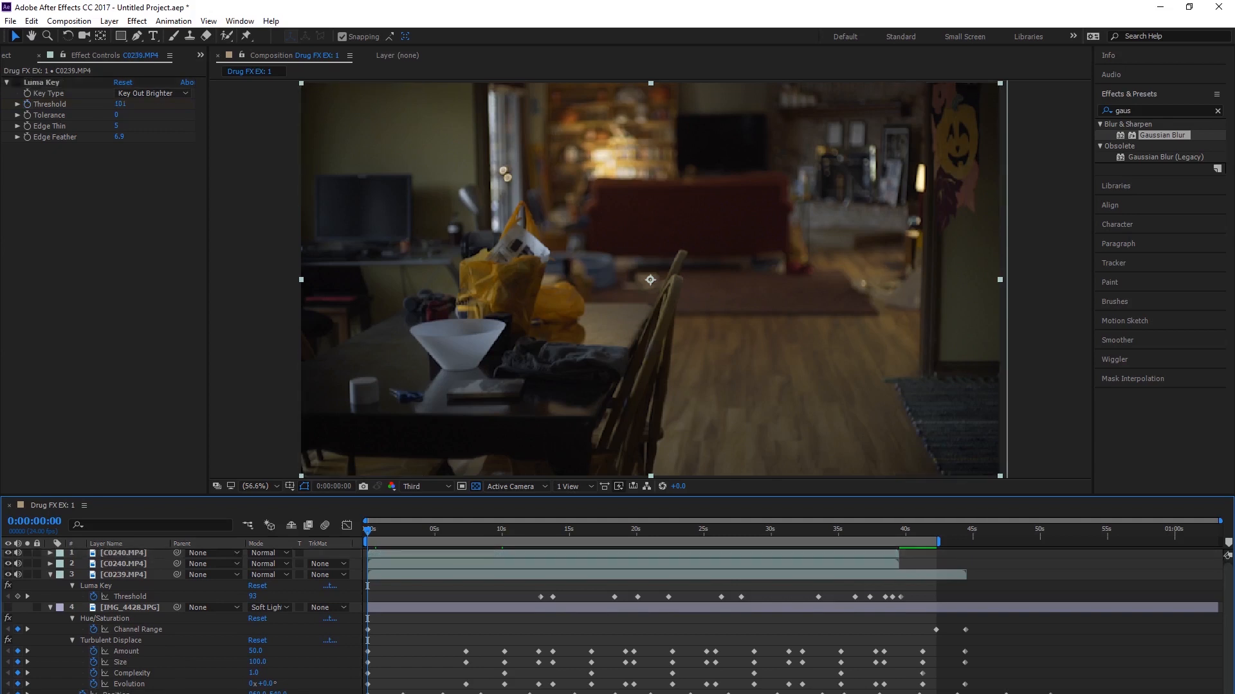
scroll(156, 608, "up", 1)
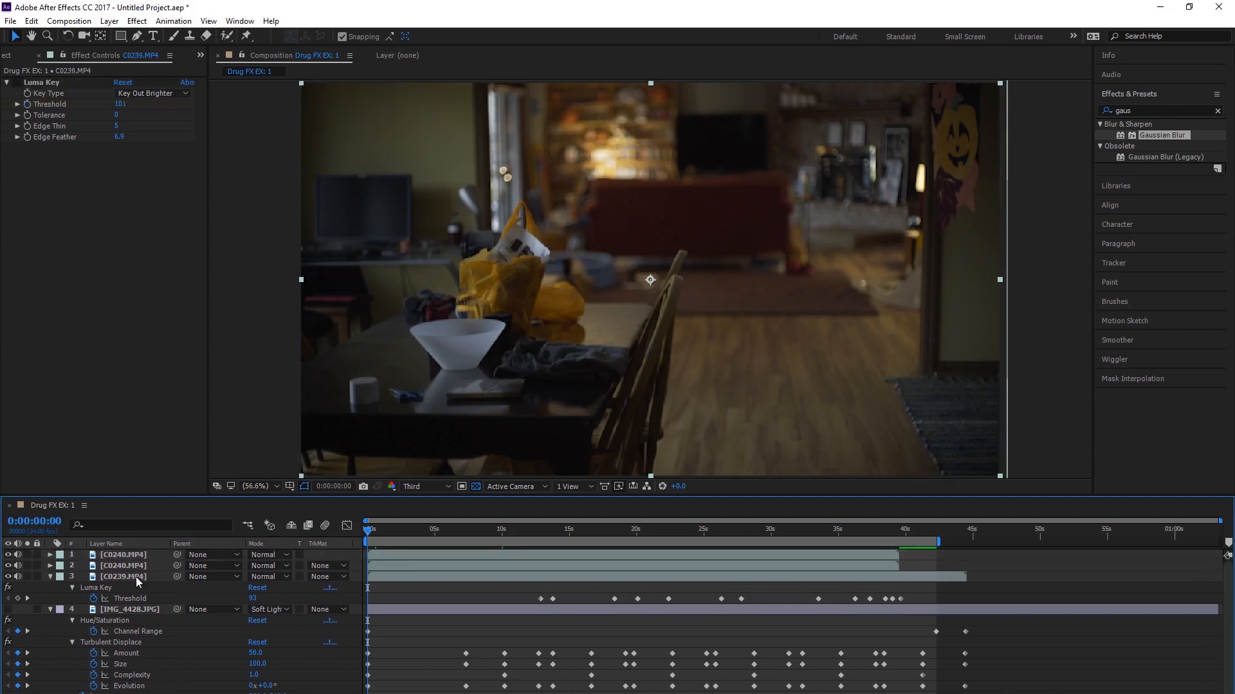
left_click(137, 577)
key("u")
key("u")
key("u")
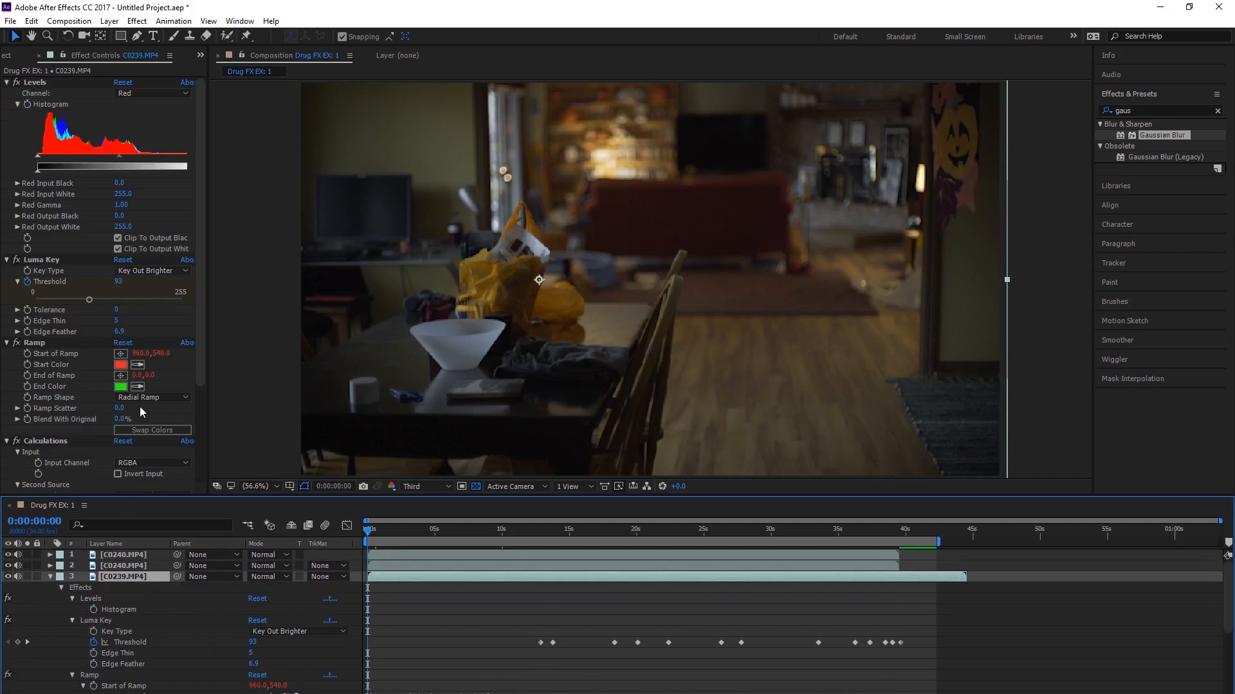
left_click(36, 82)
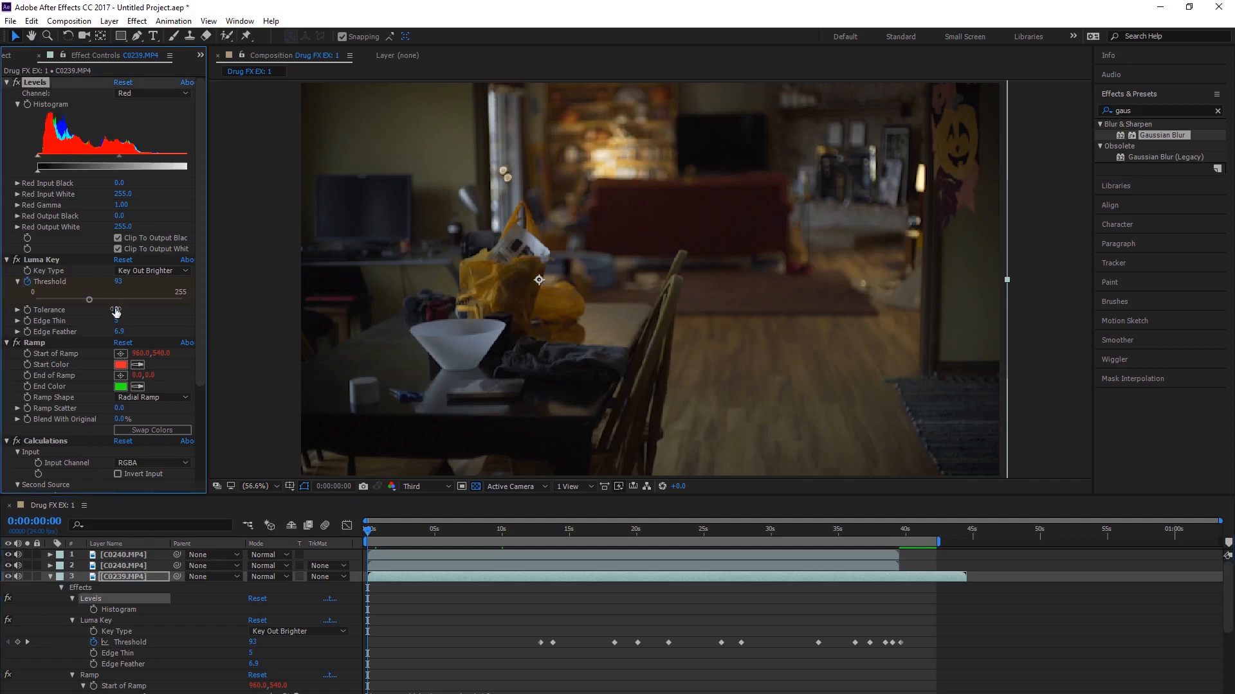
scroll(102, 357, "down", 5)
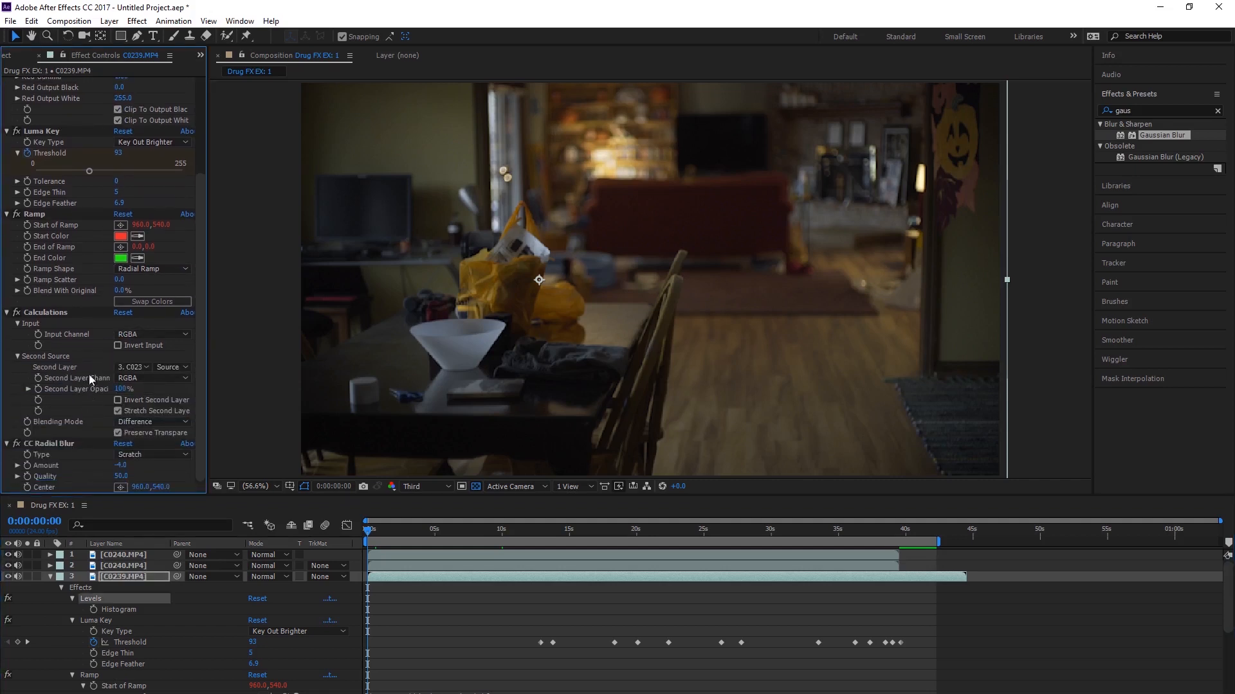
left_click(47, 442, "shift")
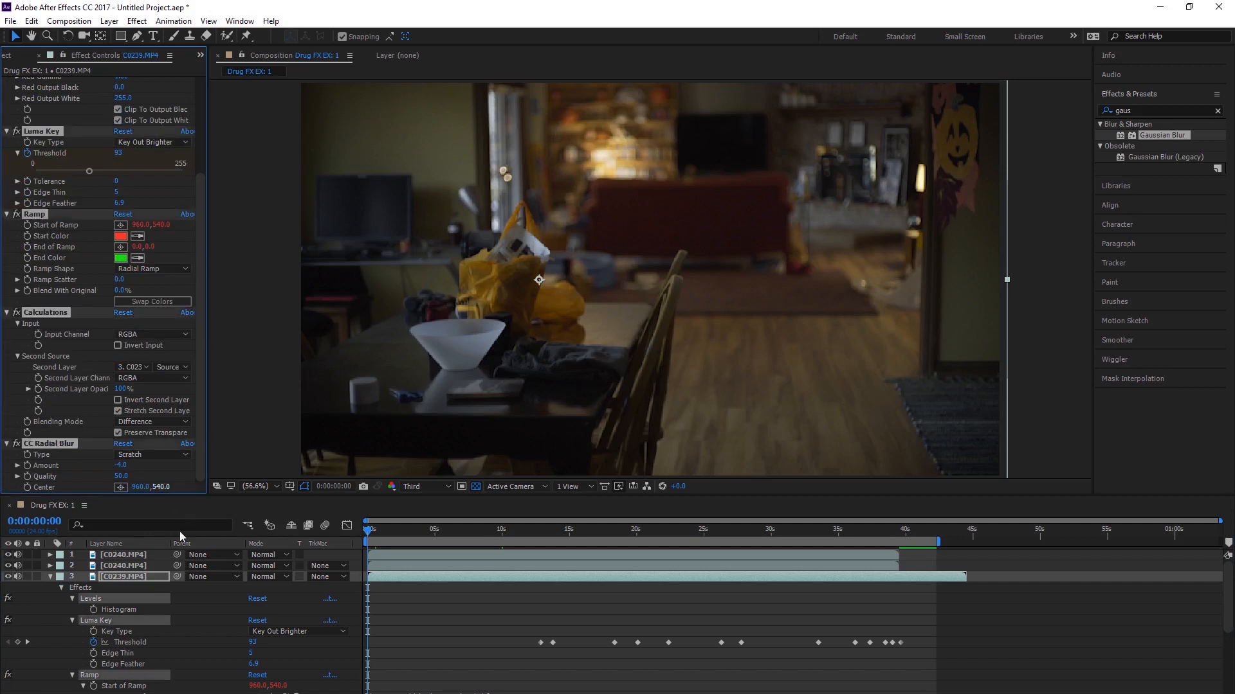
Step: Replace the top C0240.MP4 layer's Luma Key with the full set of effects copied from C0239.MP4
left_click(128, 554)
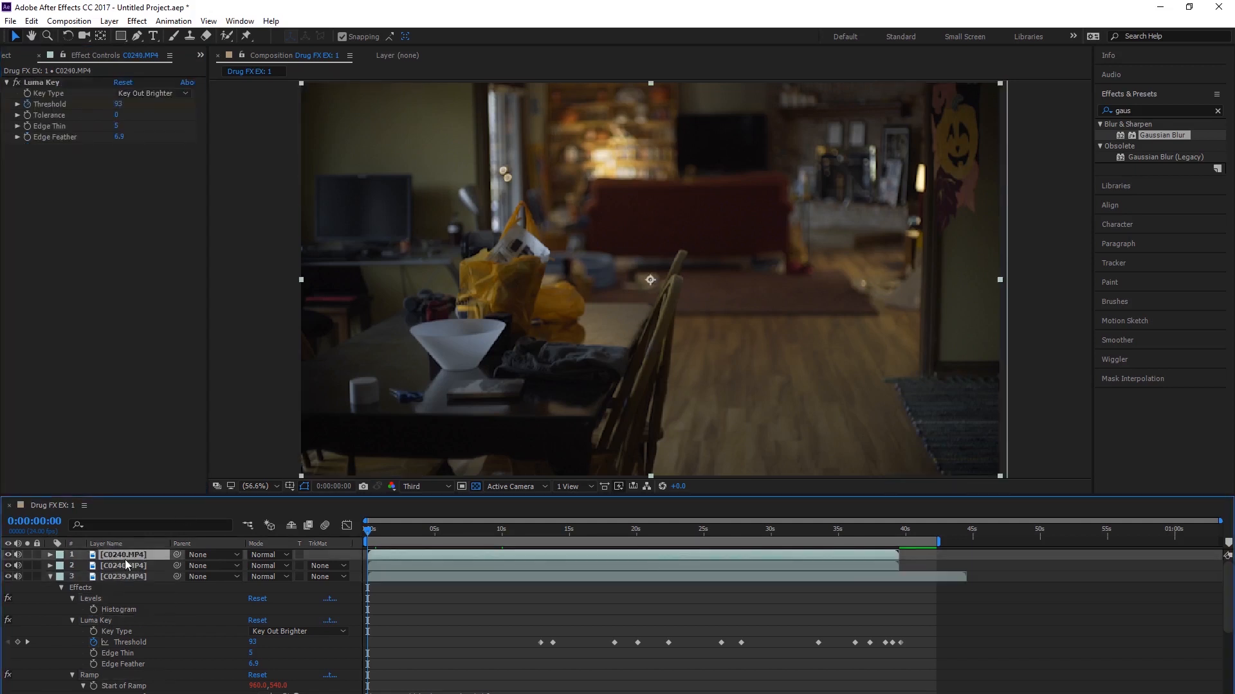
left_click(45, 90)
key("ctrl+v")
left_click(1013, 412)
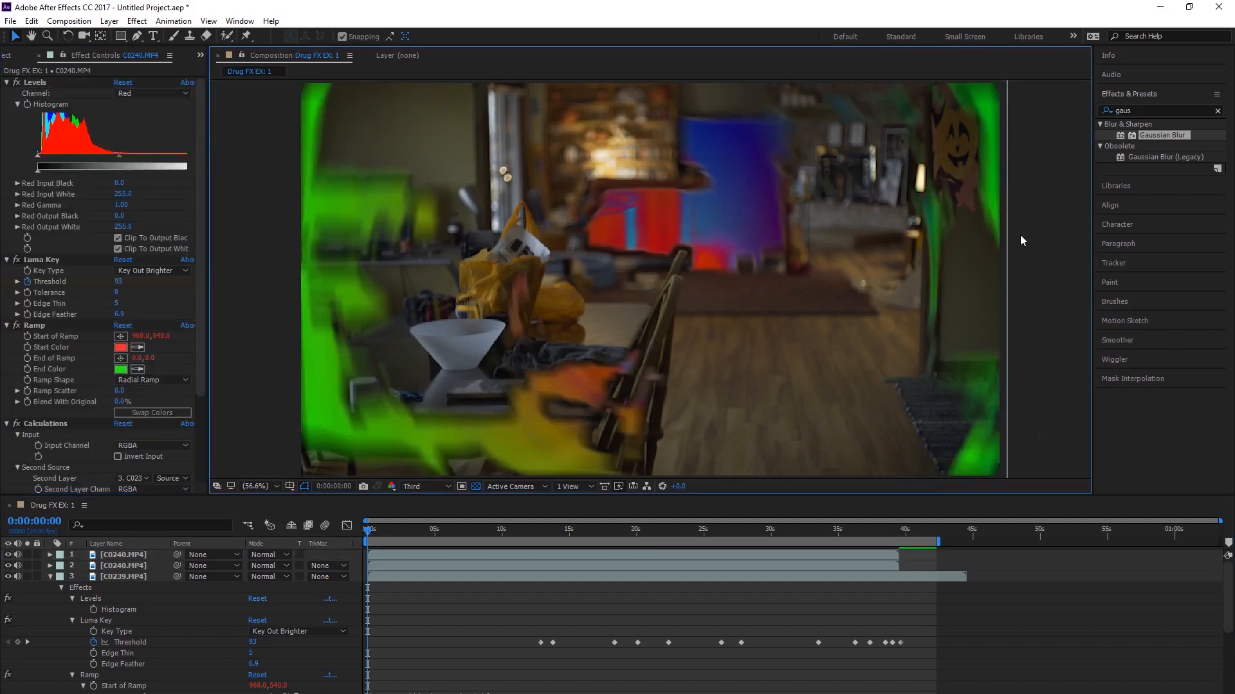
Step: Play the composition from the beginning and again from 0:00:06:02 to examine the effects on the C0240.MP4 footage
key("space")
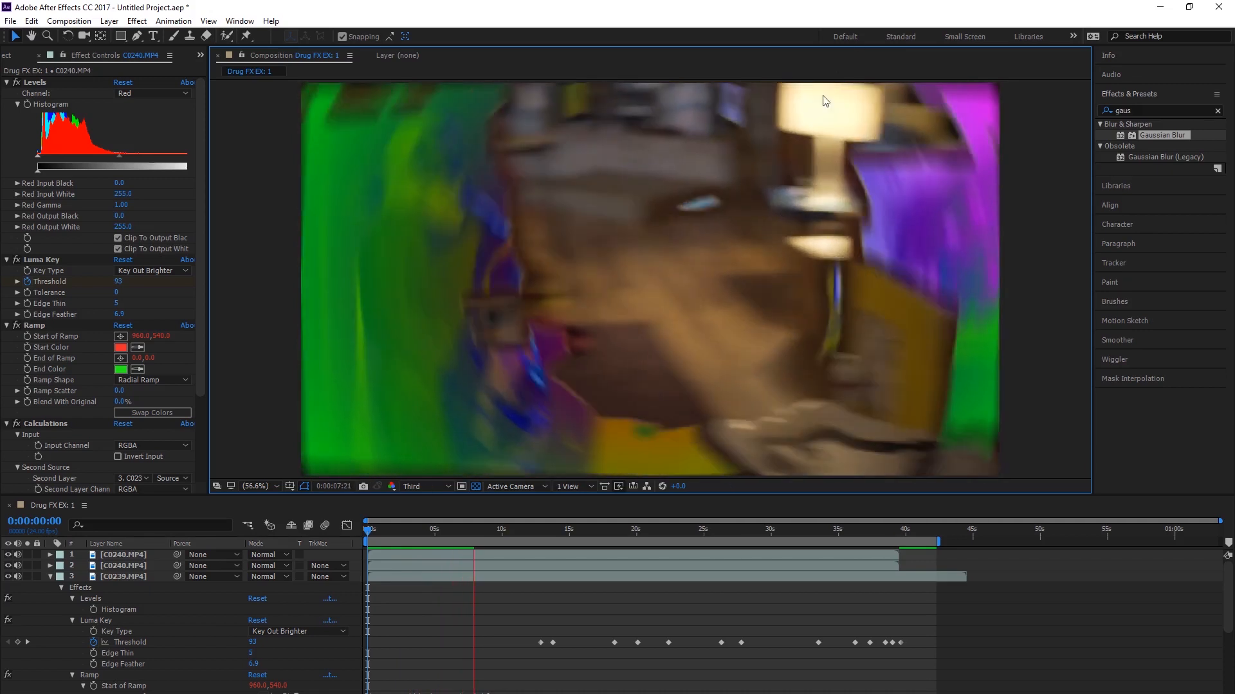
key("space")
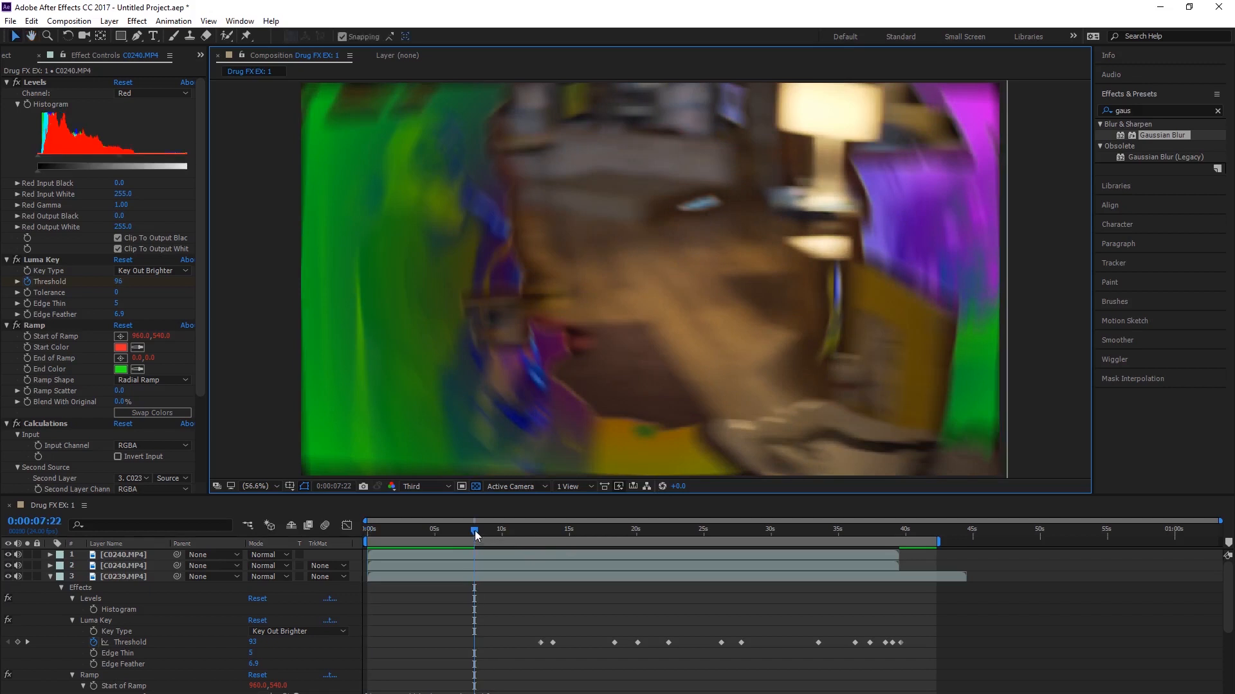
mouse_move(475, 533)
left_mouse_down()
mouse_move(430, 533)
mouse_move(451, 536)
left_mouse_up()
left_click_drag(454, 531, 481, 538)
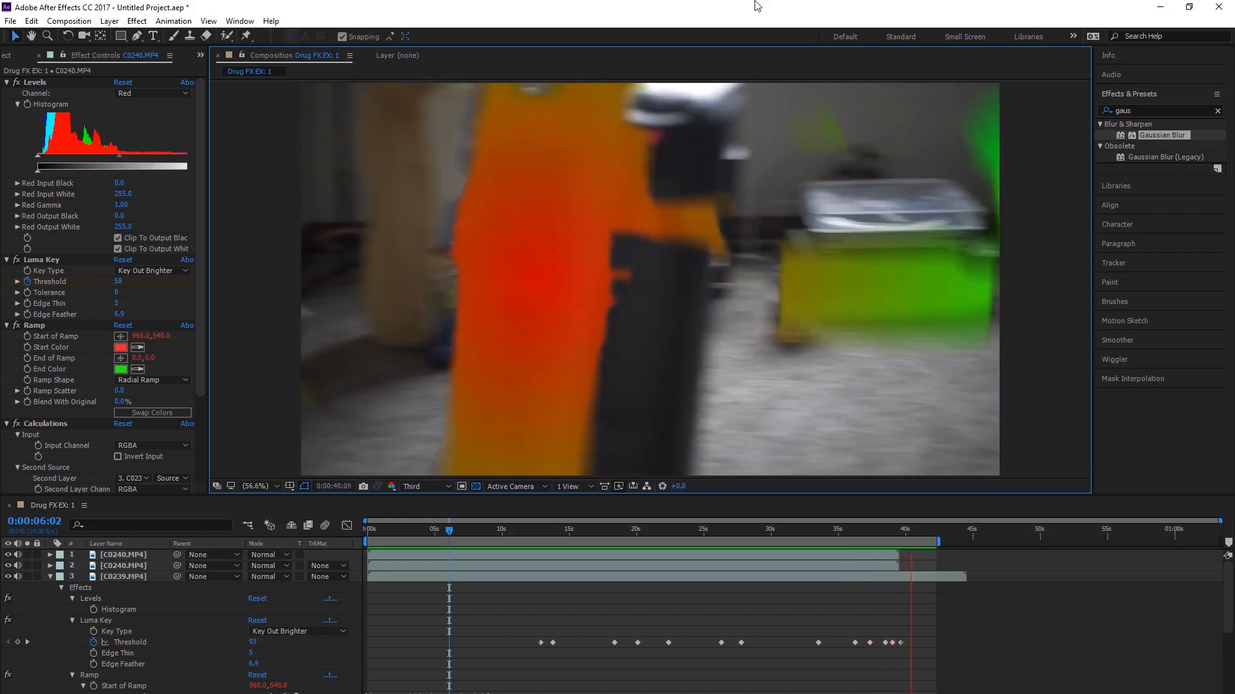
key("space")
Step: Hide both C0240.MP4 layers and move them to the bottom of the layer stack
left_click(8, 555)
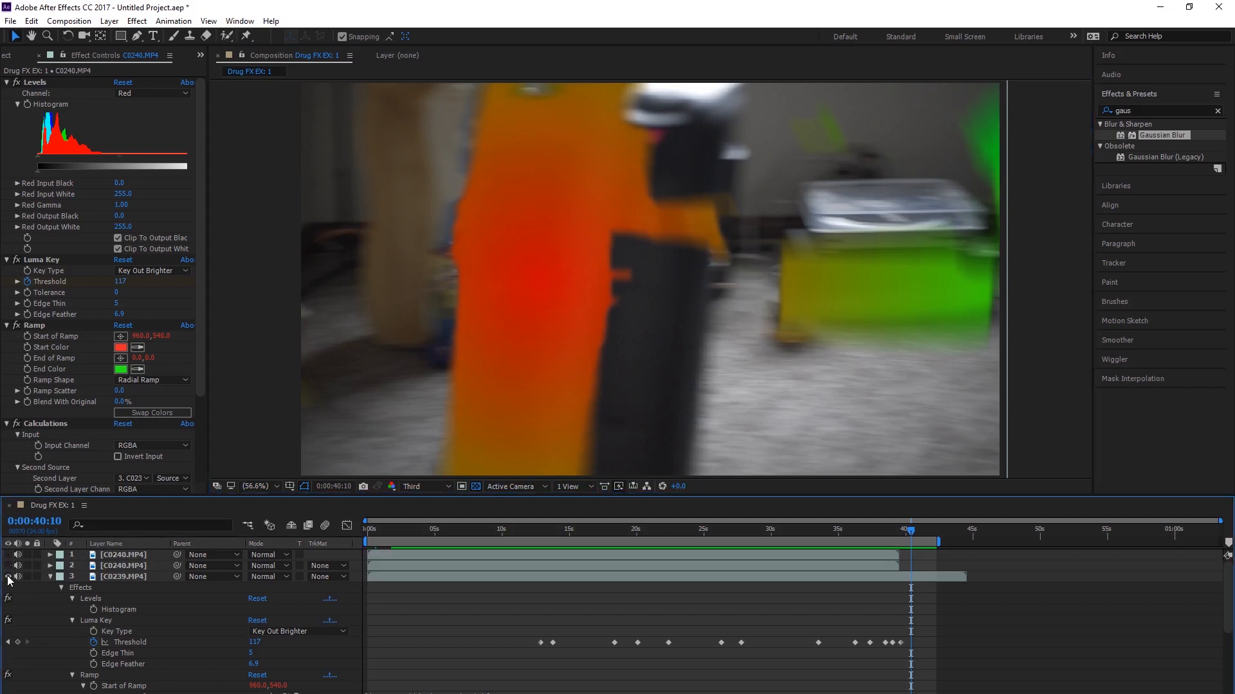
left_click(121, 566, "shift")
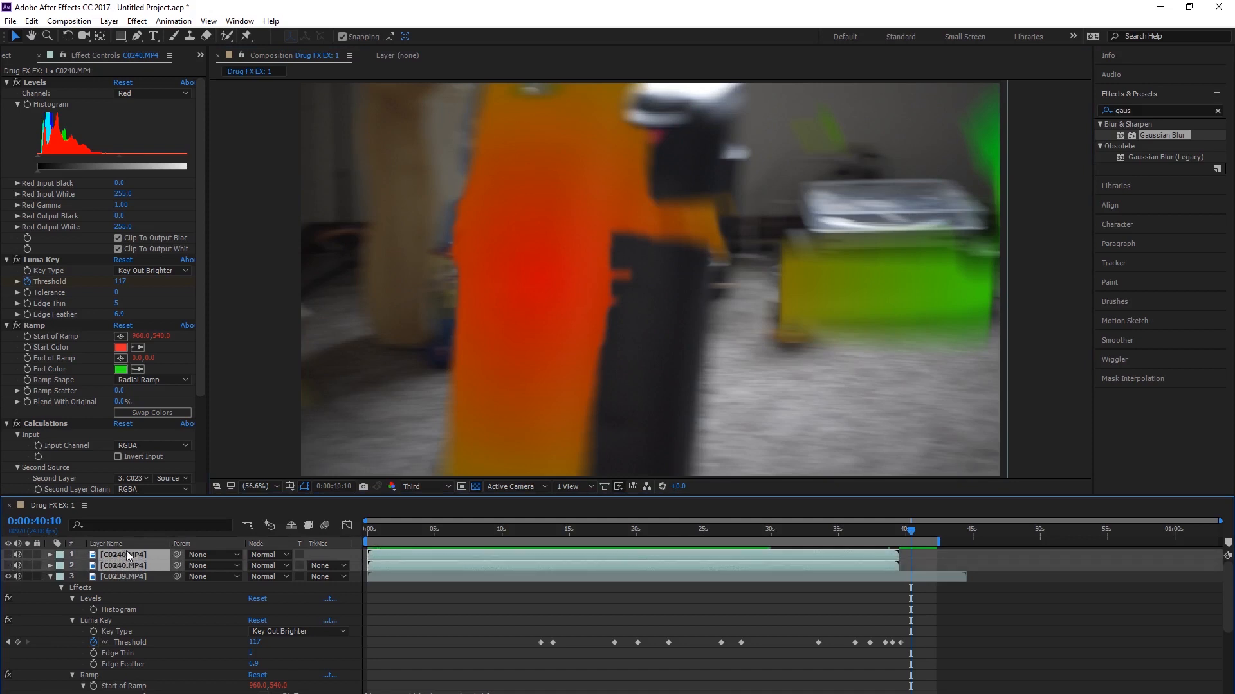
scroll(180, 617, "down", 10)
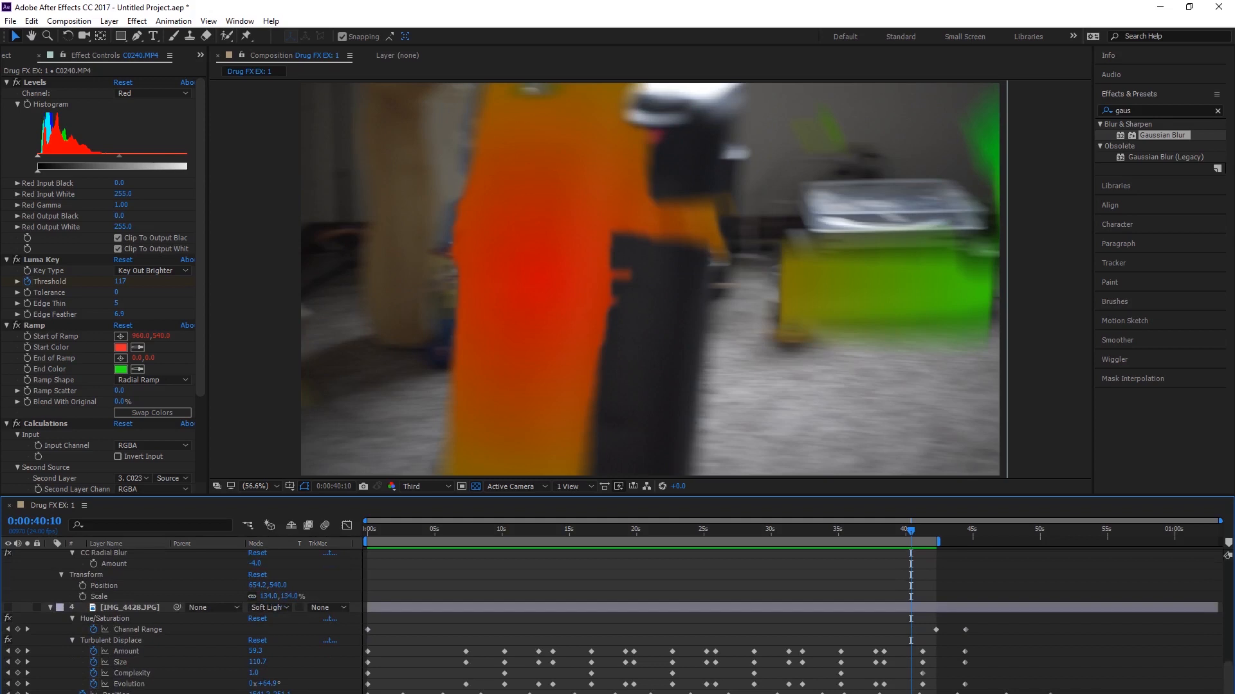
scroll(611, 619, "down", 1)
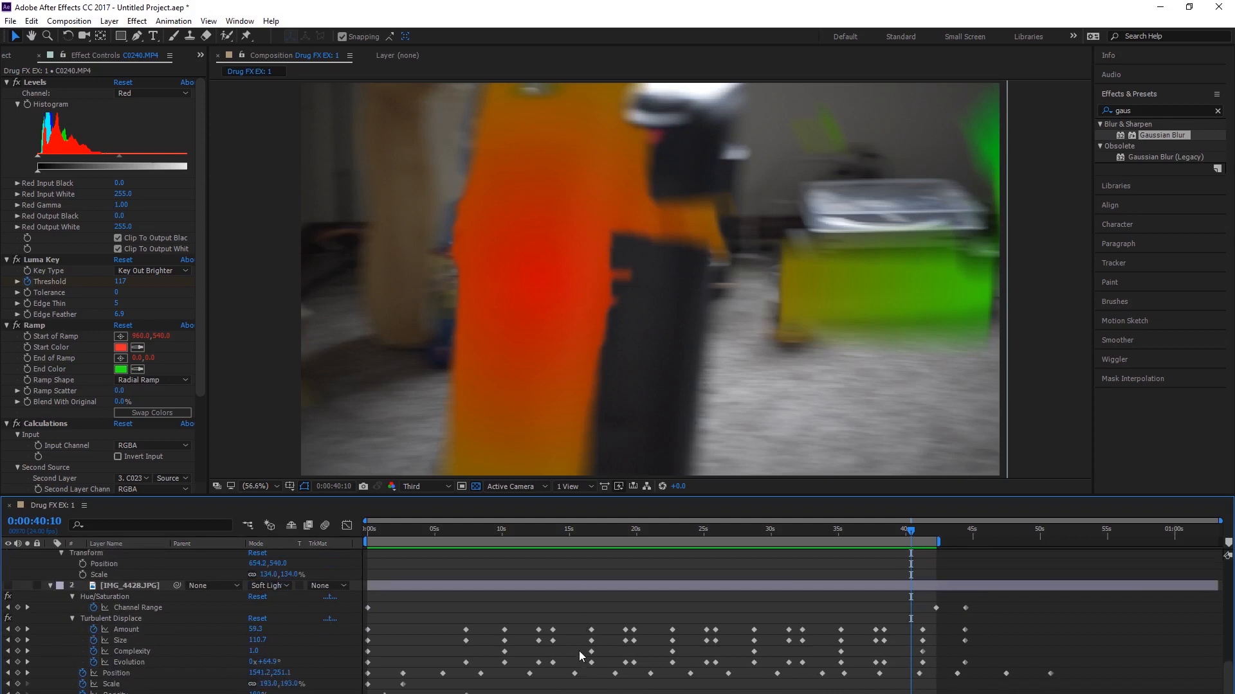
Step: Collapse the top C0239.MP4 layer's properties and move the playhead to 0:00:02:12
scroll(580, 656, "up", 20)
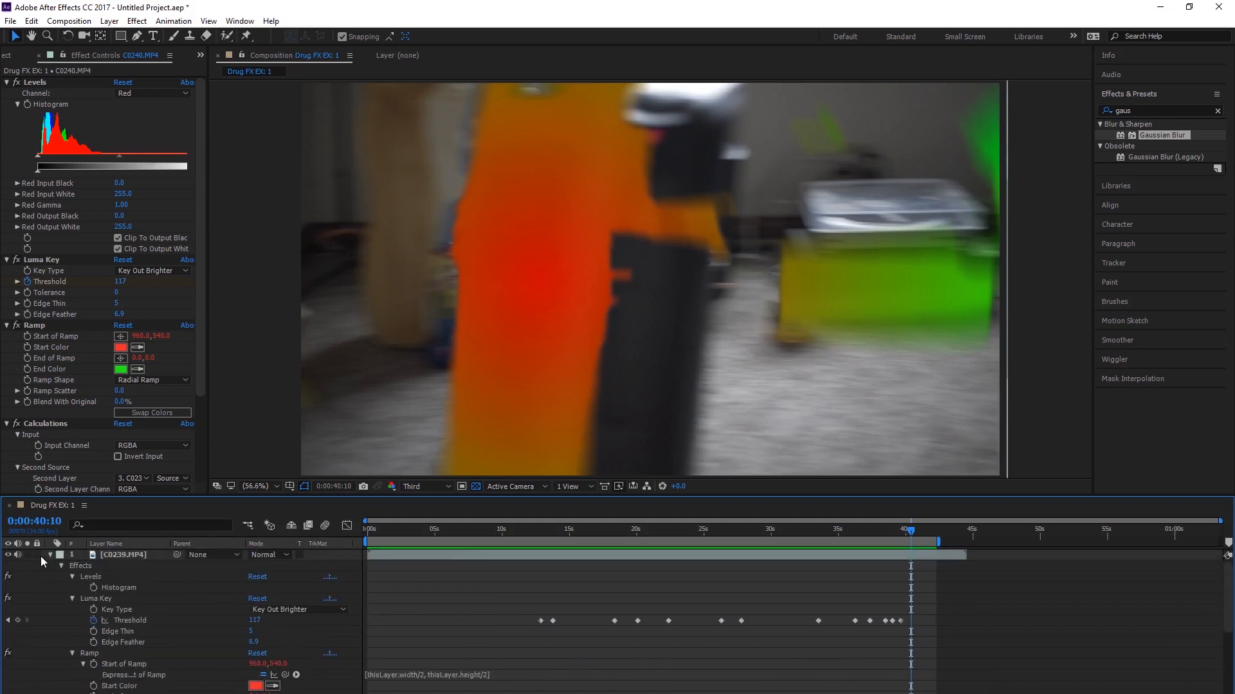
left_click(50, 555)
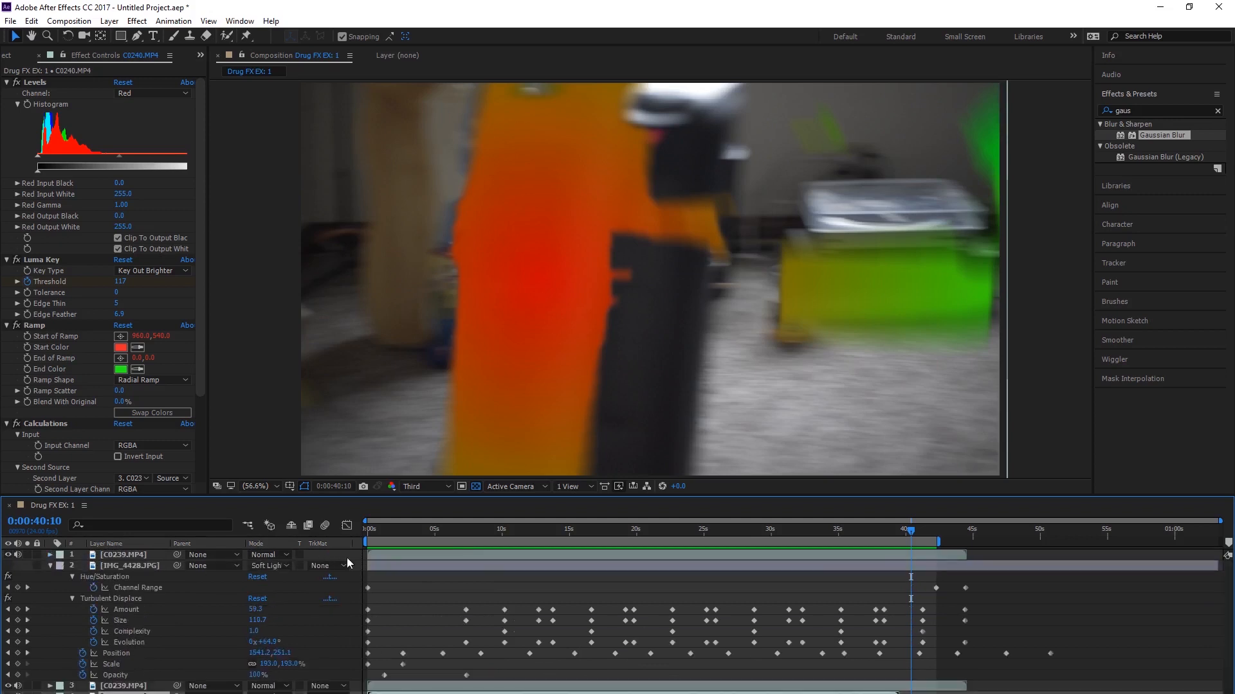
left_click(401, 530)
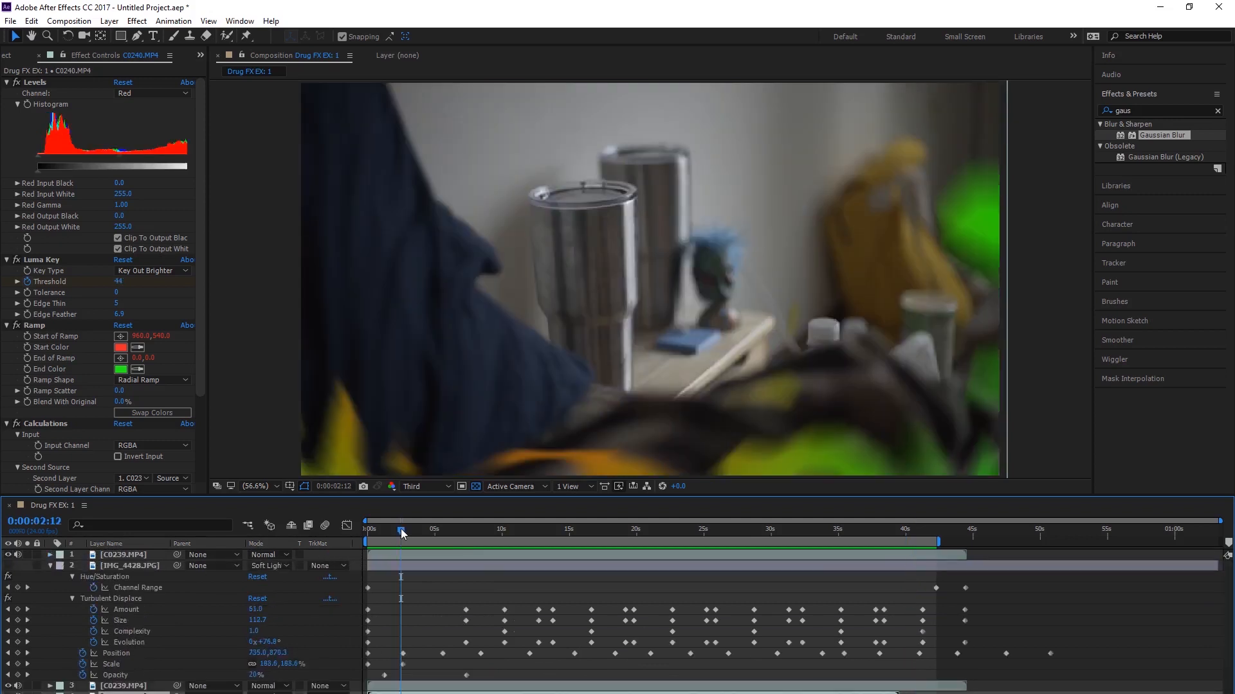
Step: Disable Levels, Ramp, Calculations and CC Radial Blur on the top C0239.MP4 layer, and show the IMG_4428.JPG layer
left_click_drag(402, 530, 434, 537)
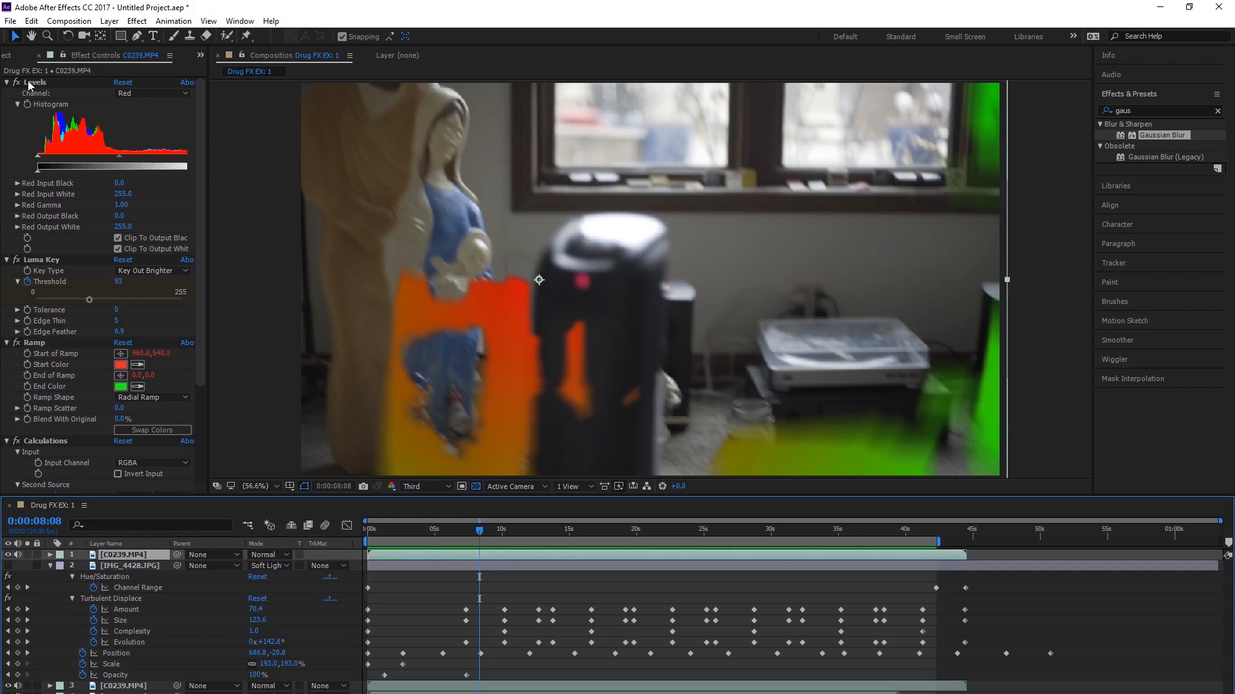
left_click(17, 82)
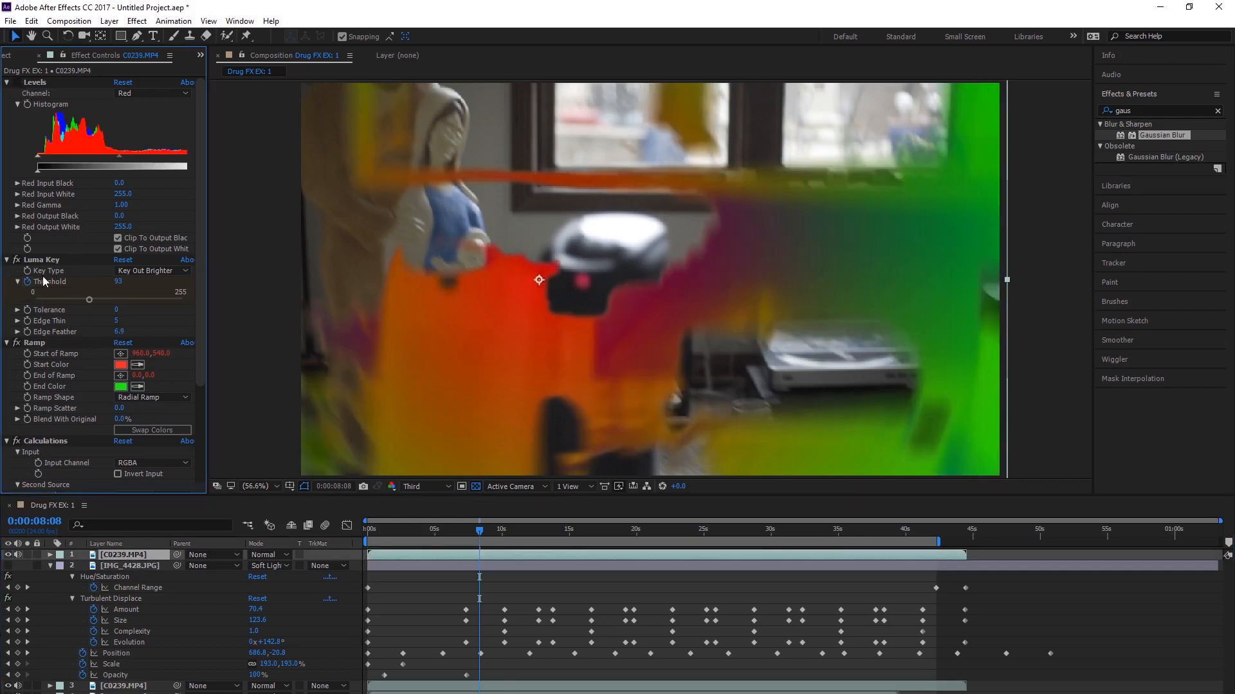
left_click(17, 343)
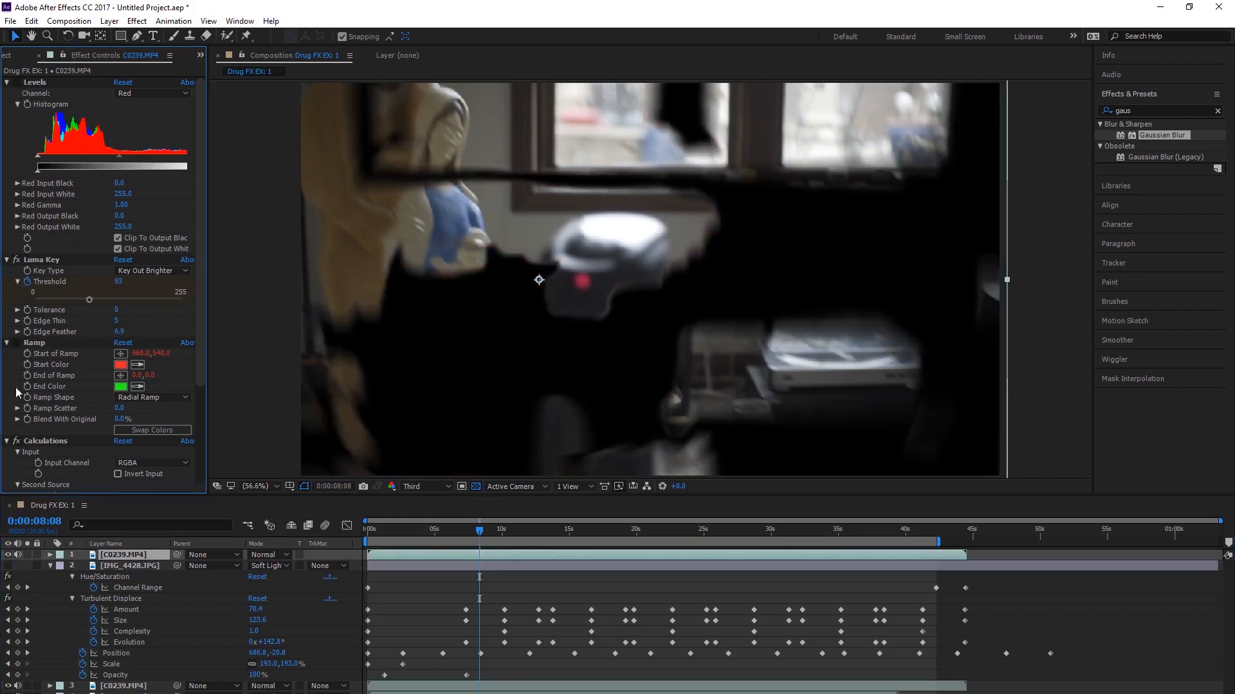
scroll(76, 441, "down", 4)
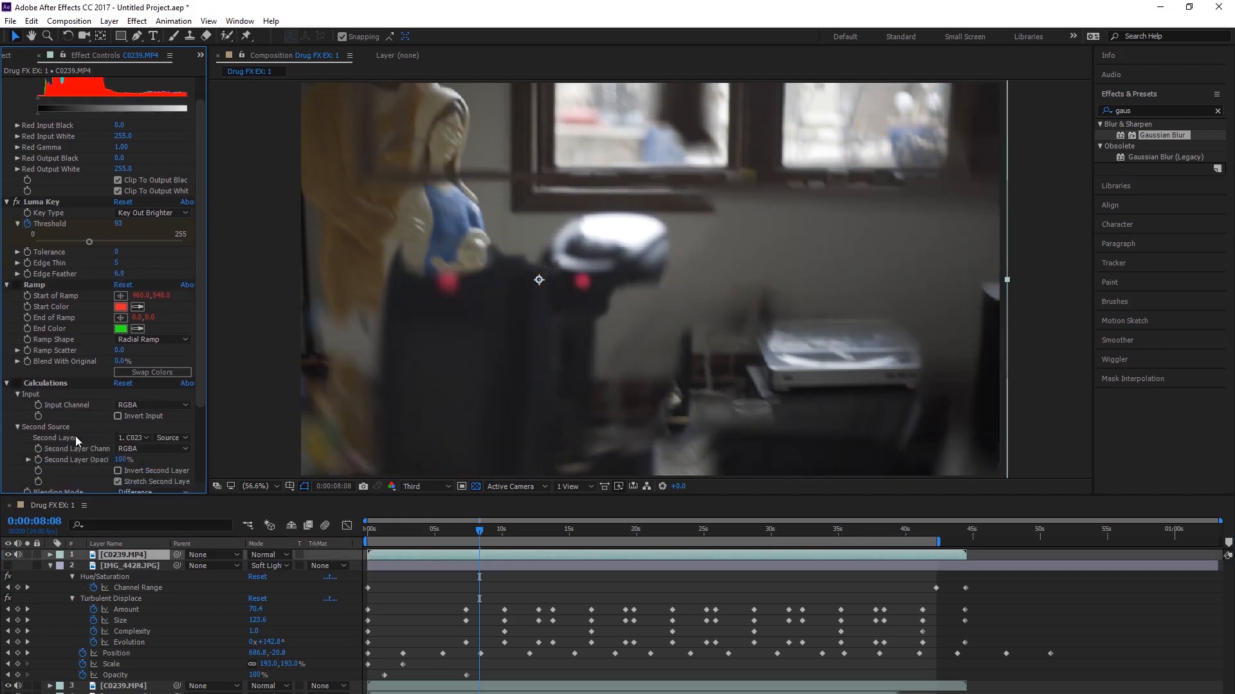
left_click(21, 444)
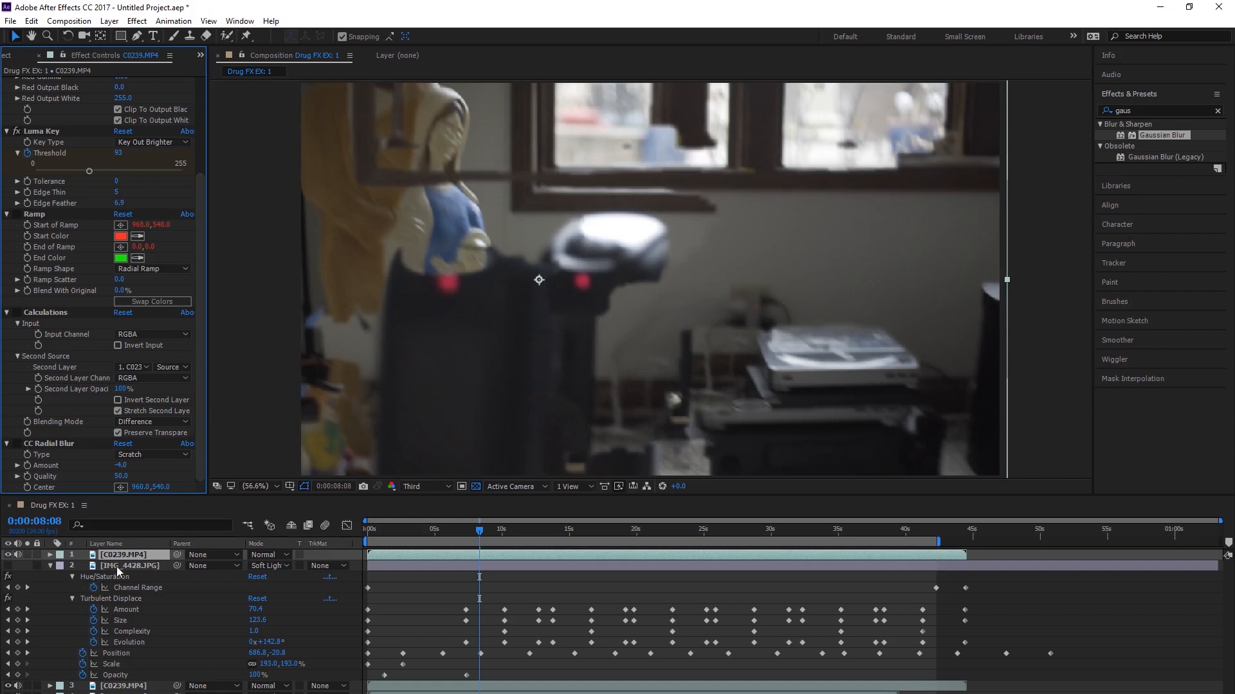
left_click(8, 566)
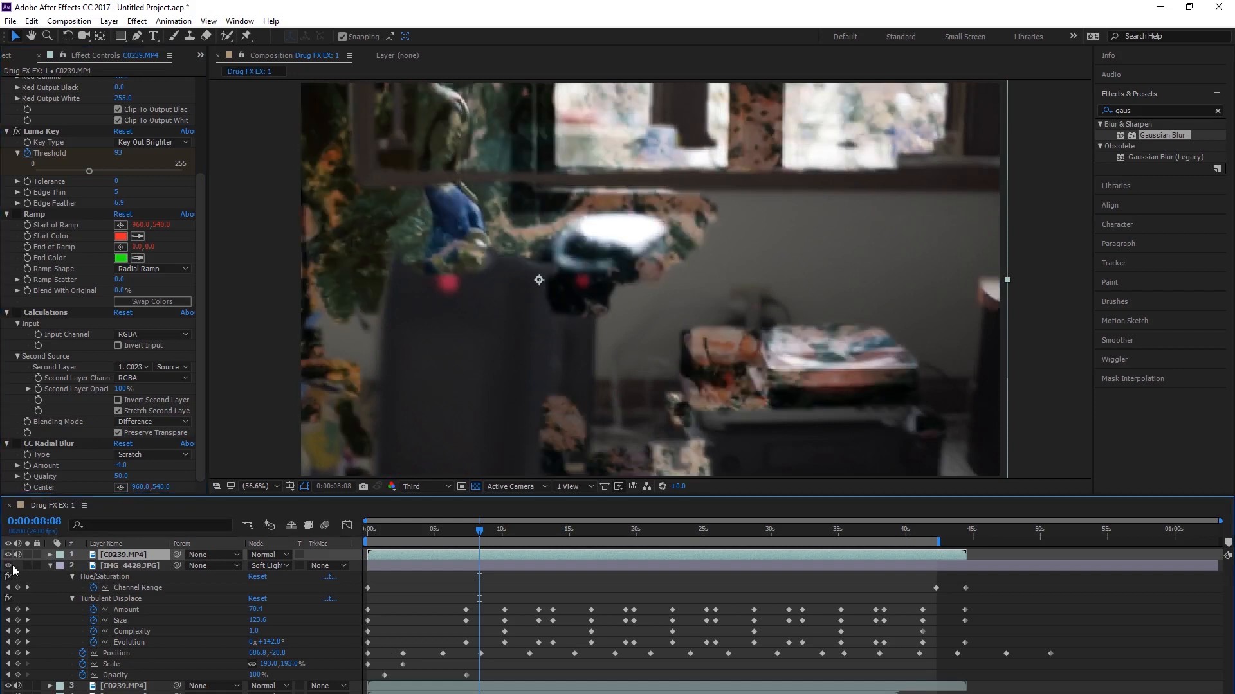
Step: Set the top C0239.MP4 layer's Scale to 100% with the playhead at the start of the composition
left_click_drag(435, 536, 343, 544)
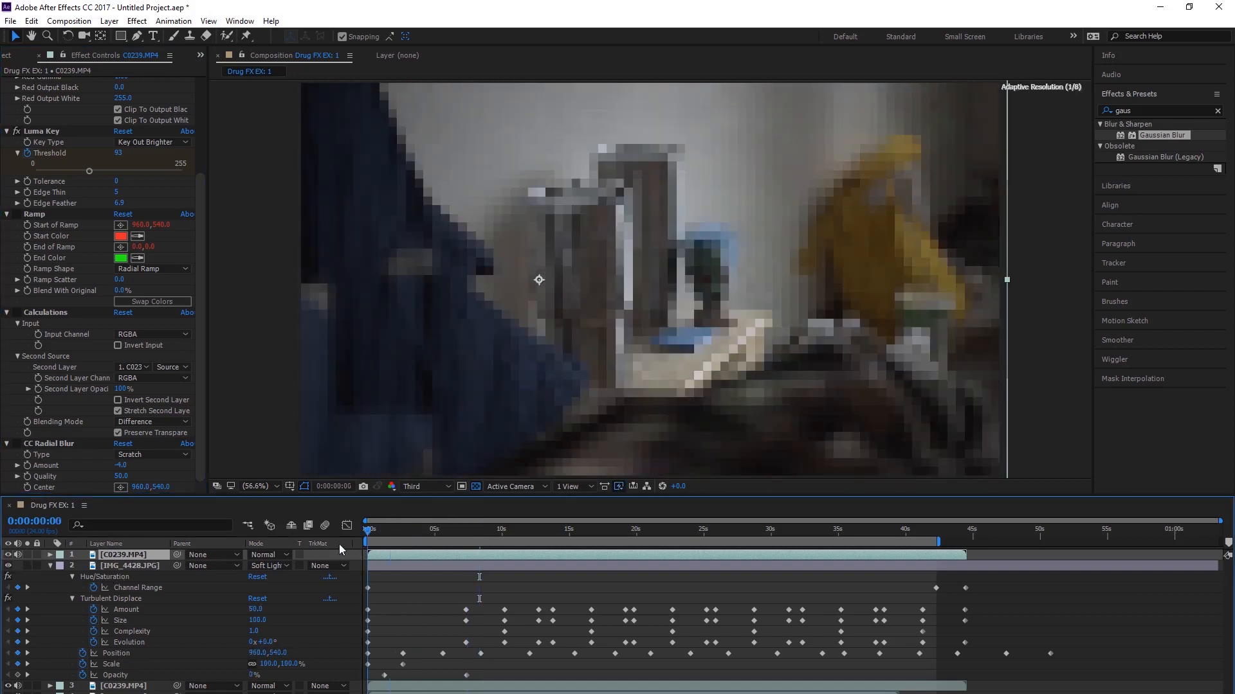
key("s")
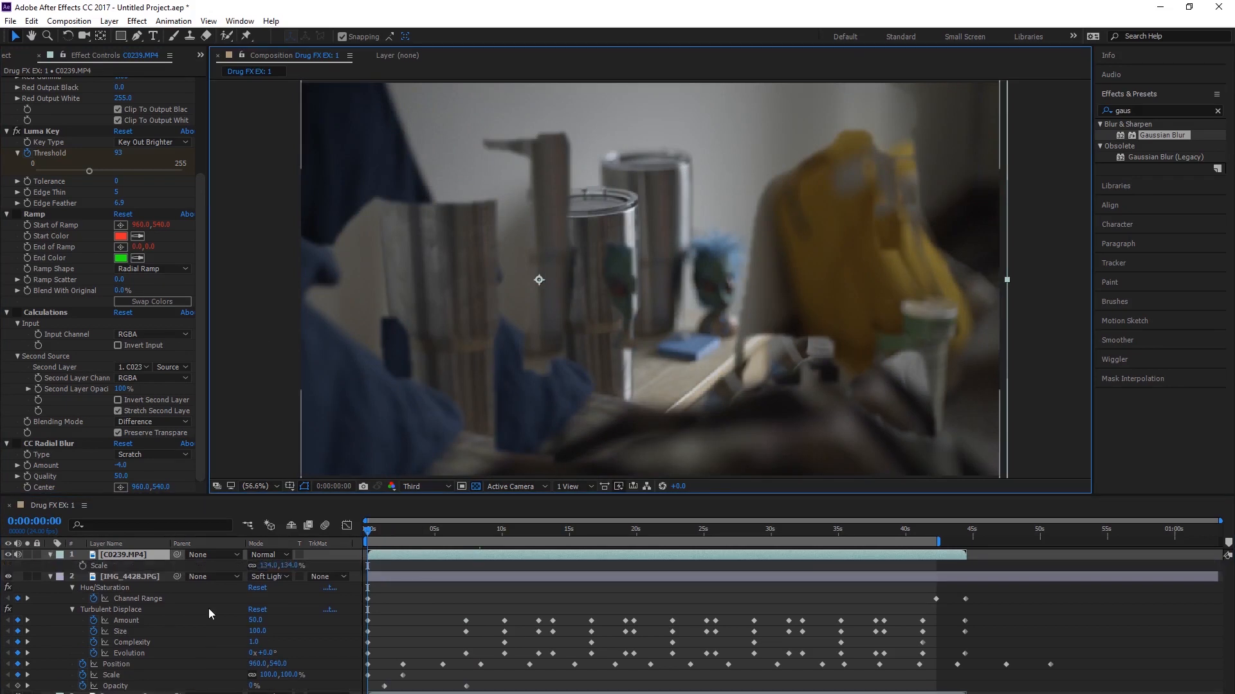
left_click(262, 565)
type("1")
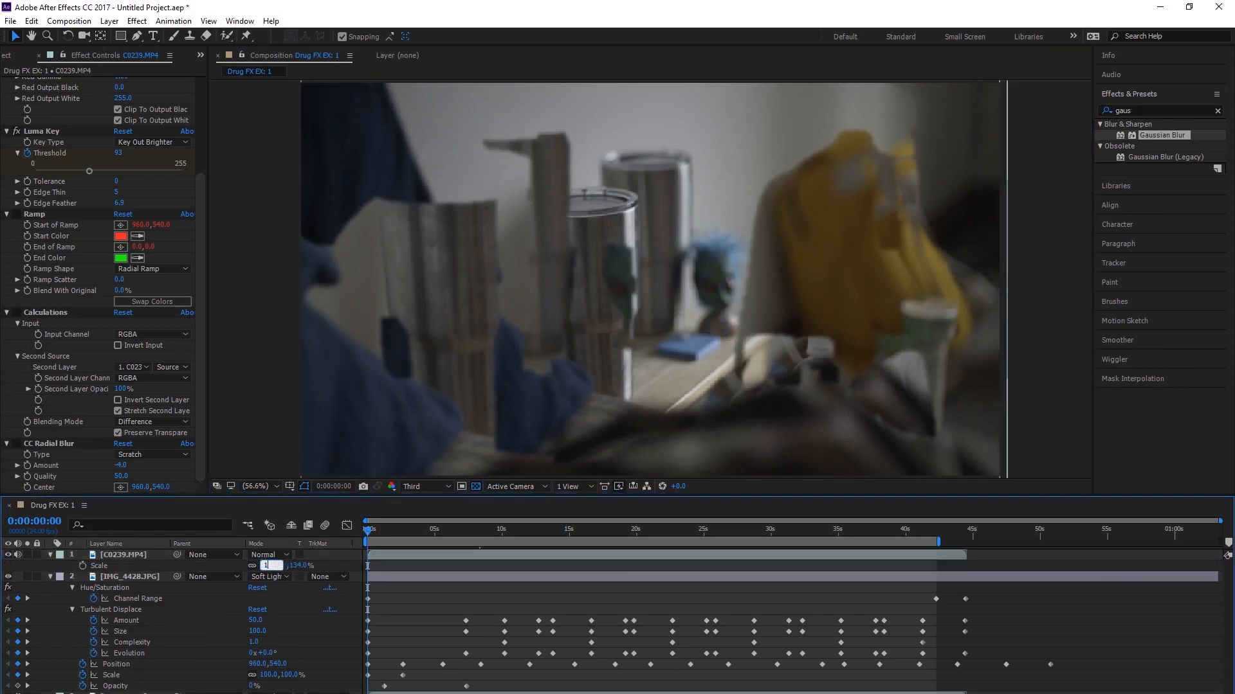
type("00")
key("Return")
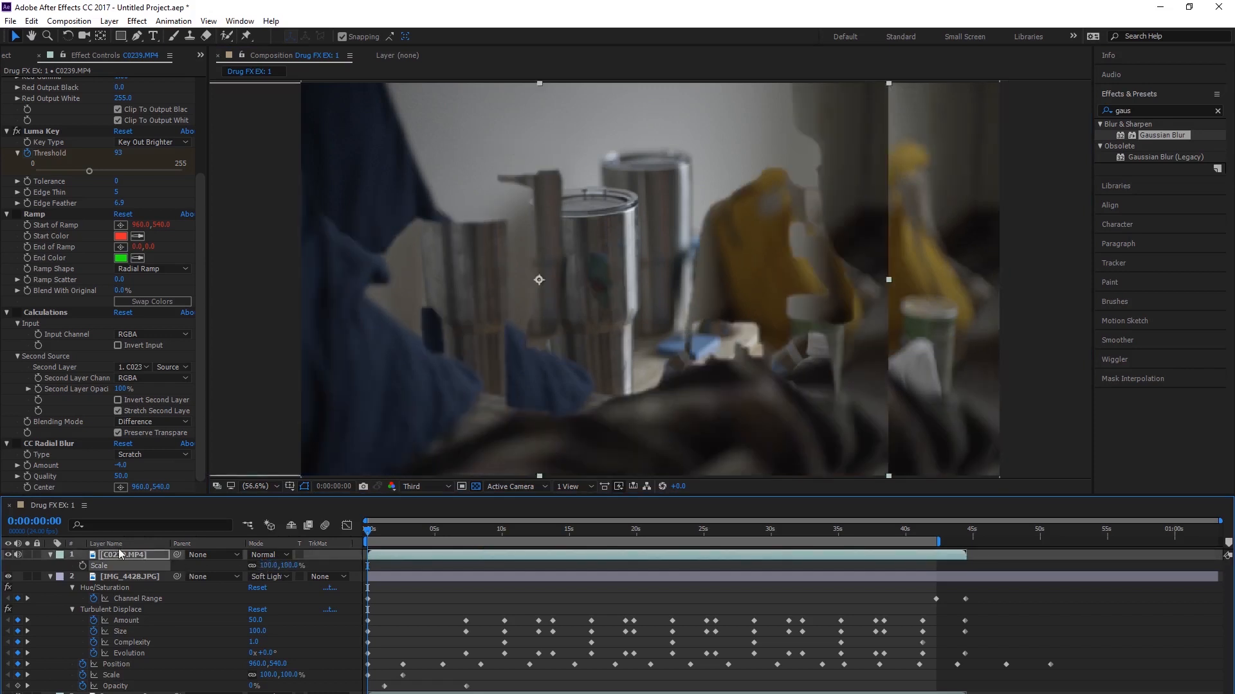
Step: Shift the top C0239.MP4 layer horizontally to position 960, 540 so it lines up with the frame
key("p")
scroll(495, 306, "down", 3)
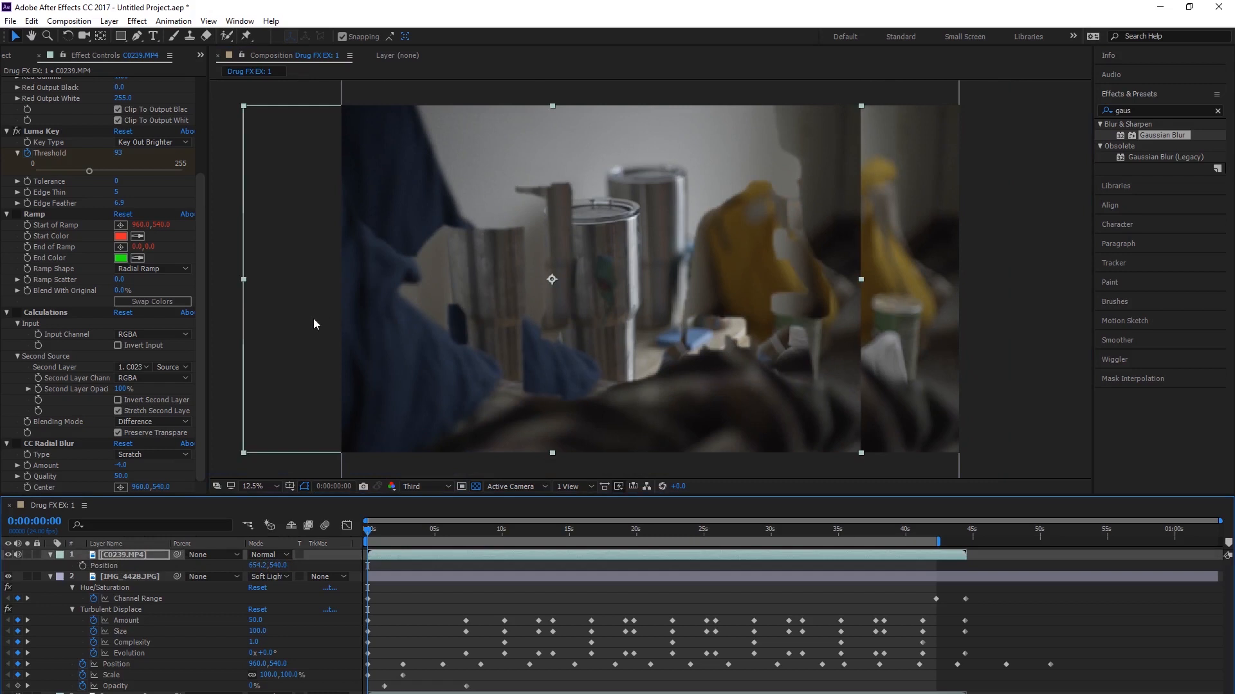
scroll(500, 300, "up", 2)
scroll(409, 395, "up", 2)
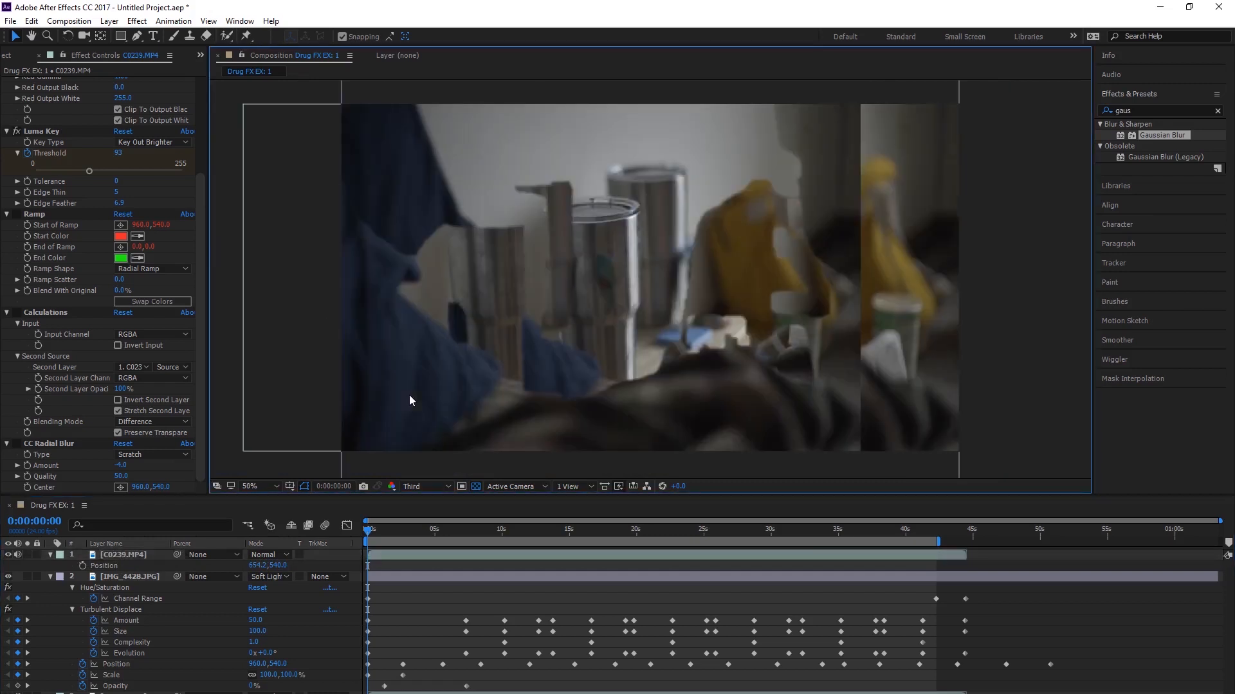
left_click_drag(306, 326, 390, 328)
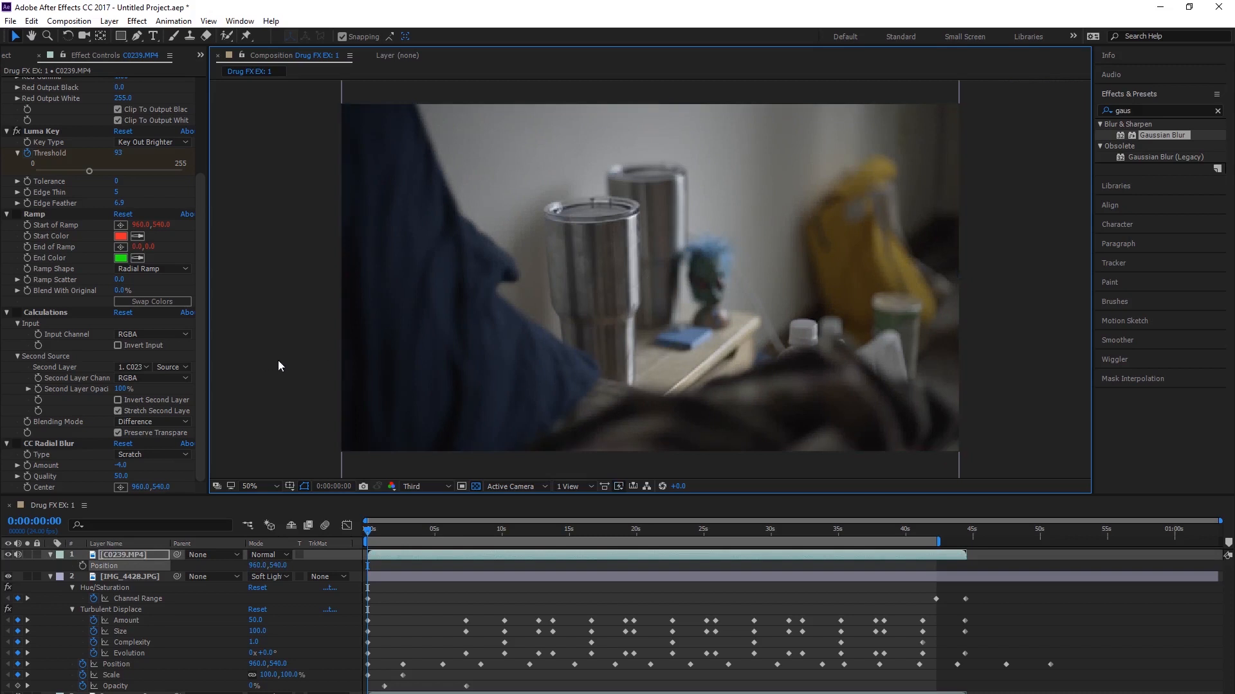
left_click(279, 362)
Step: Set the IMG_4428.JPG layer's blending mode to Difference and return the playhead to the start
left_click_drag(365, 528, 635, 530)
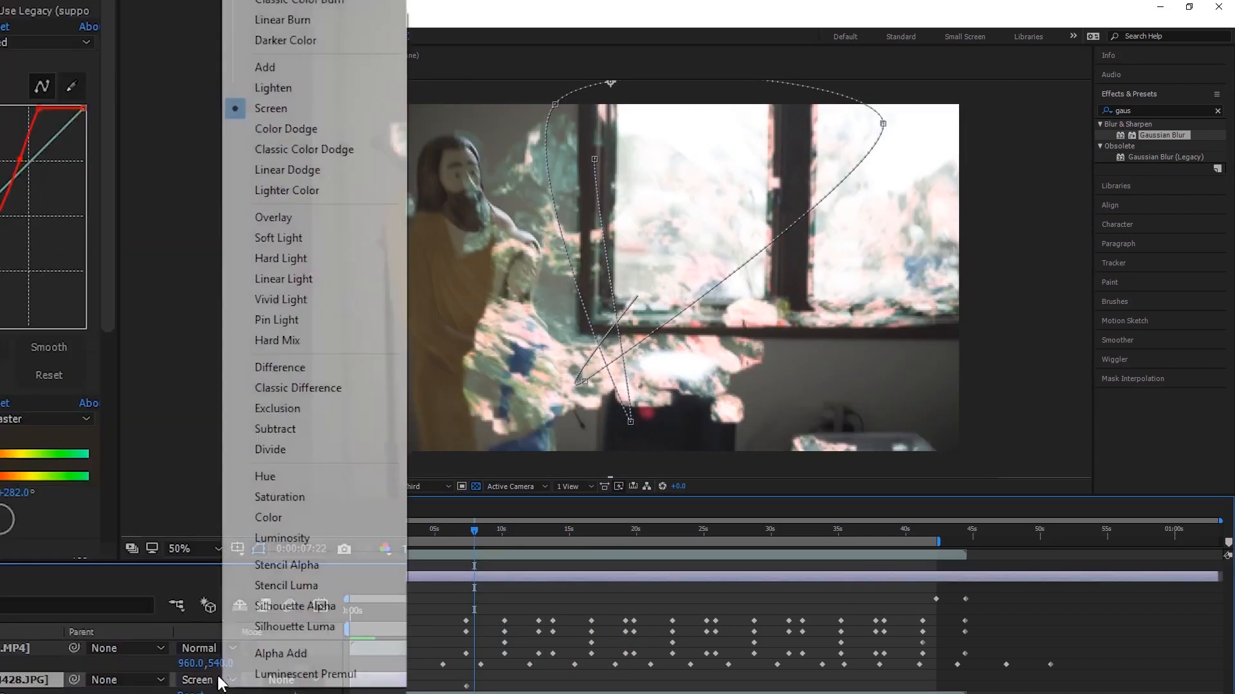
left_click(313, 365)
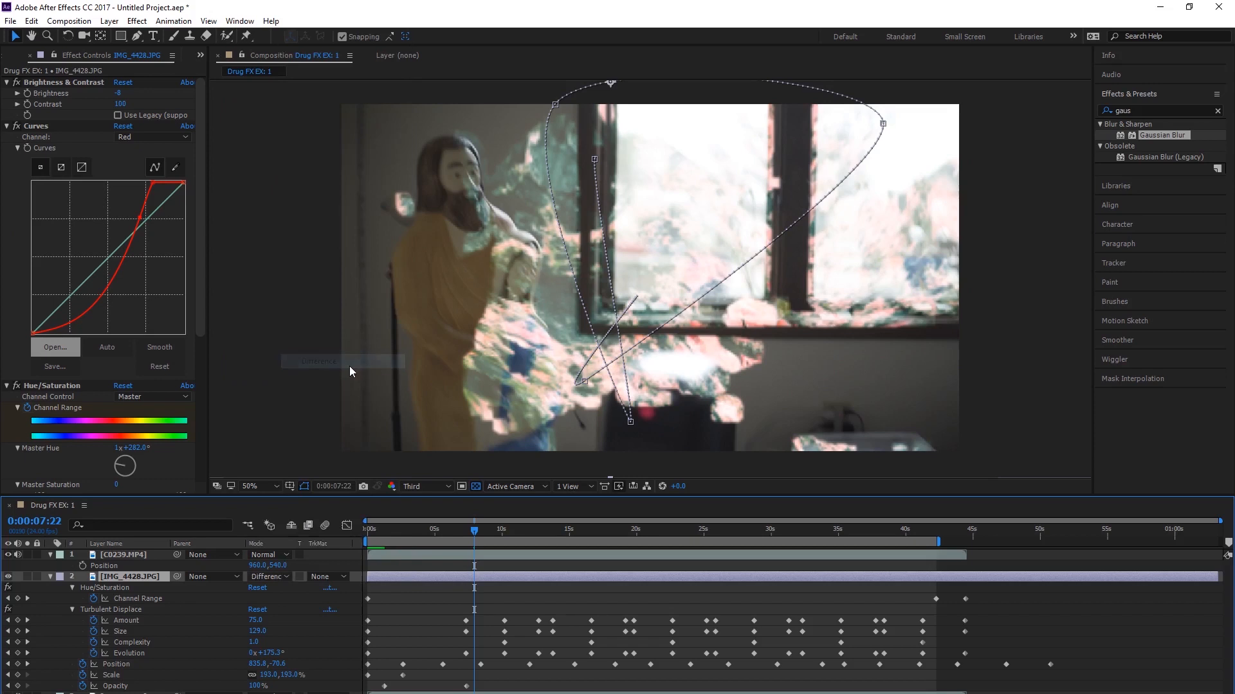
key("Home")
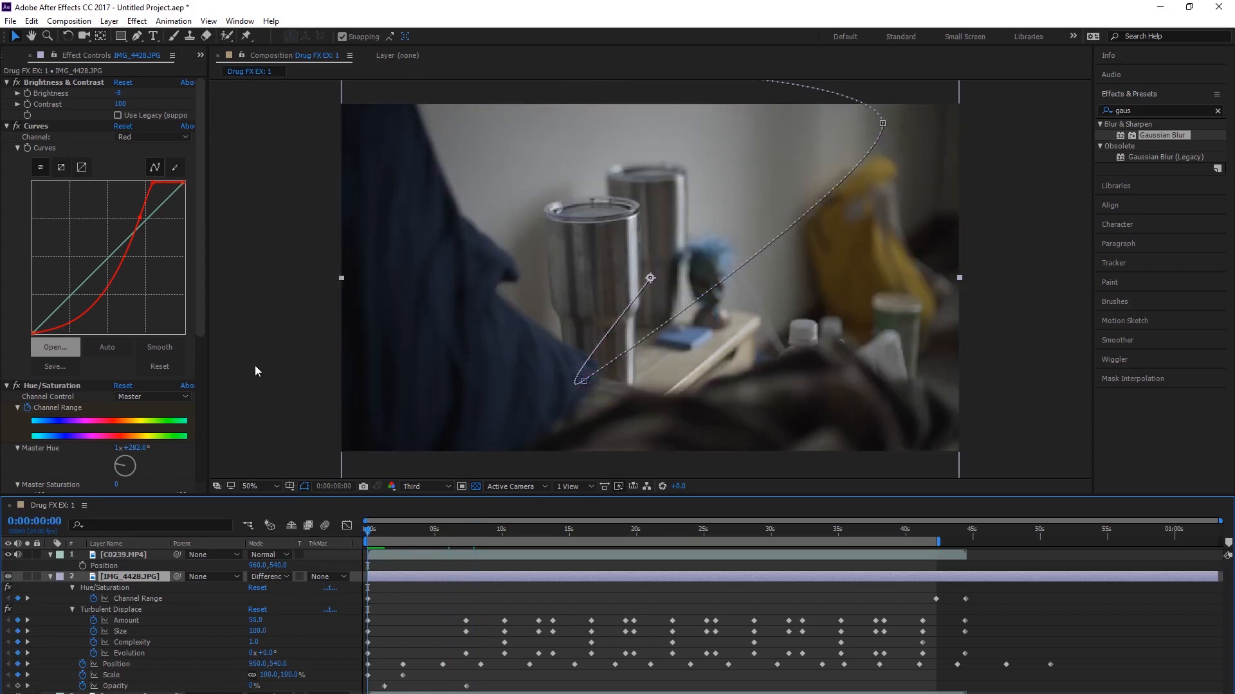
left_click(255, 365)
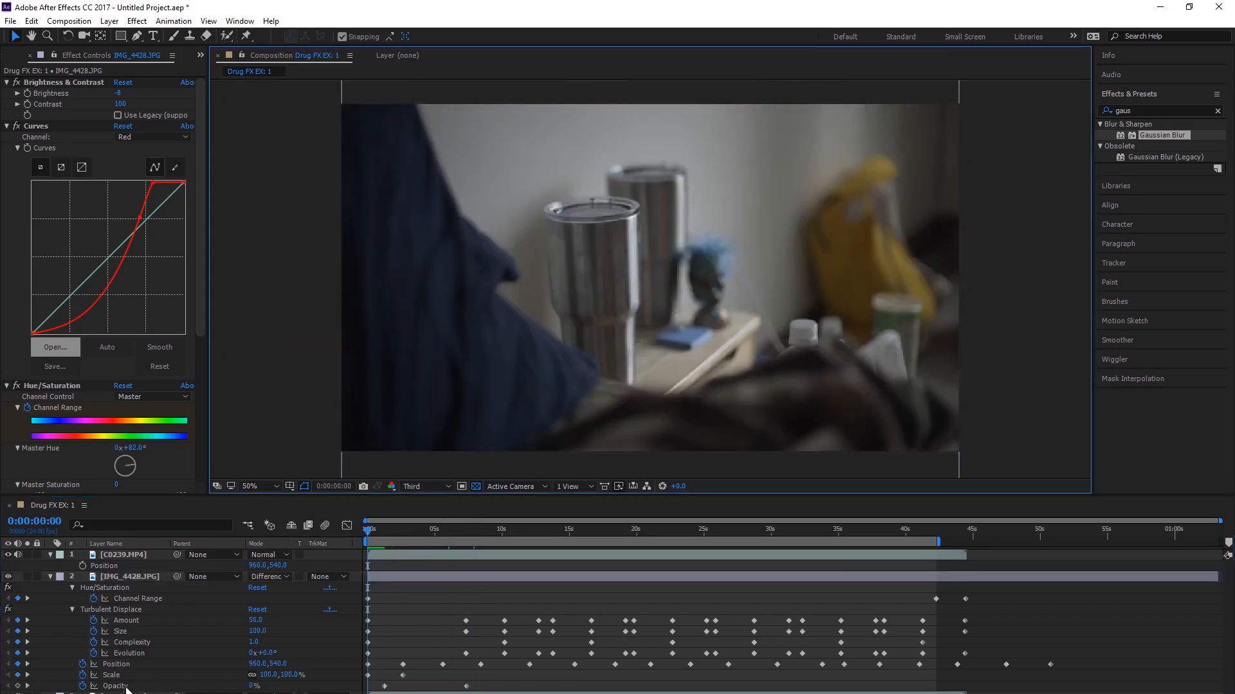
Step: Collapse the displayed properties of the IMG_4428.JPG layer and the top C0239.MP4 layer
left_click(144, 573)
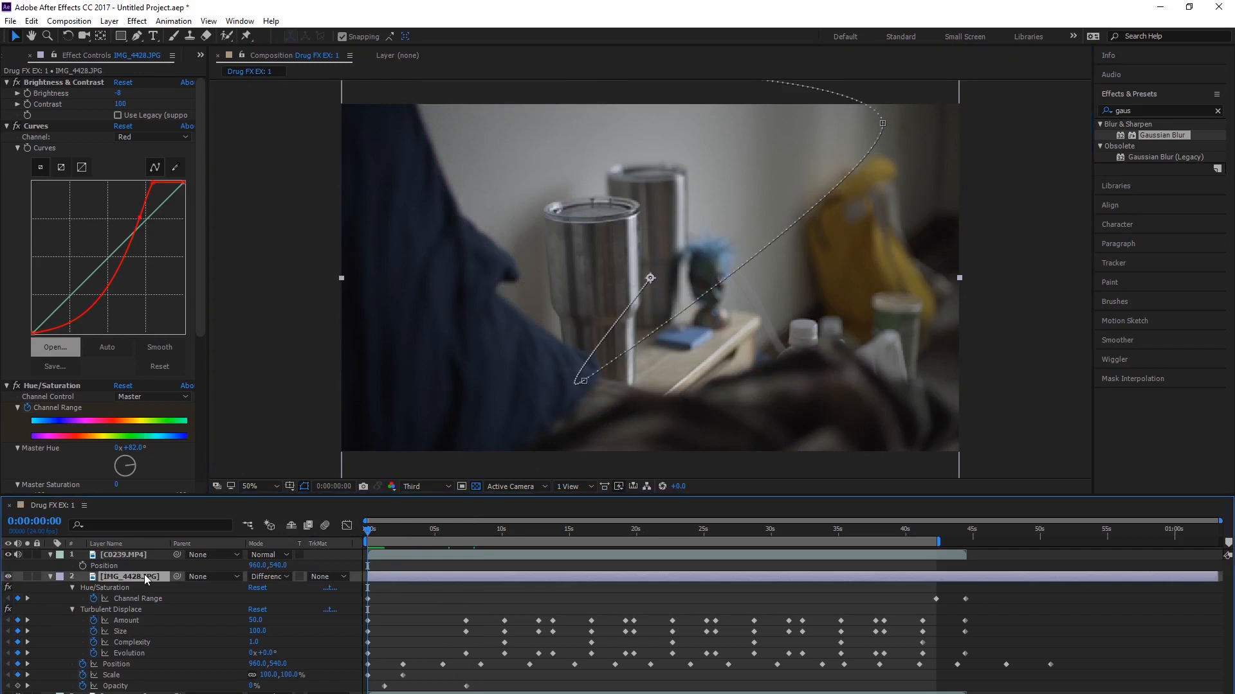
key("u")
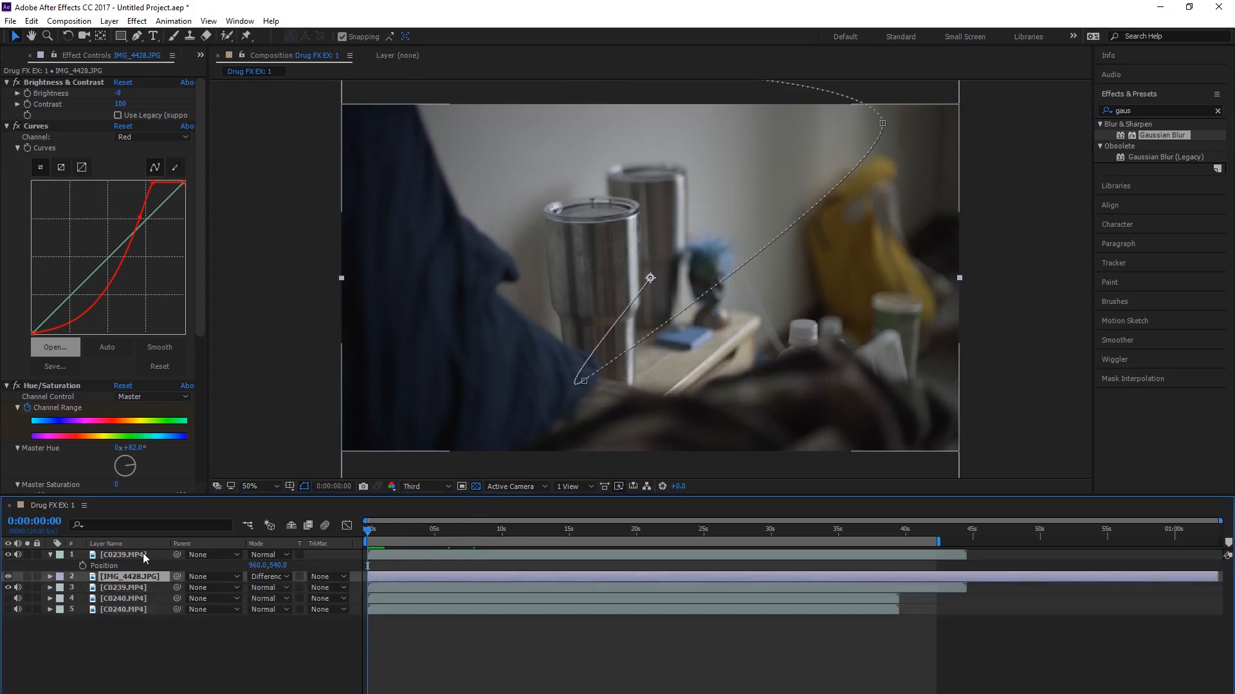
left_click(143, 553)
key("u")
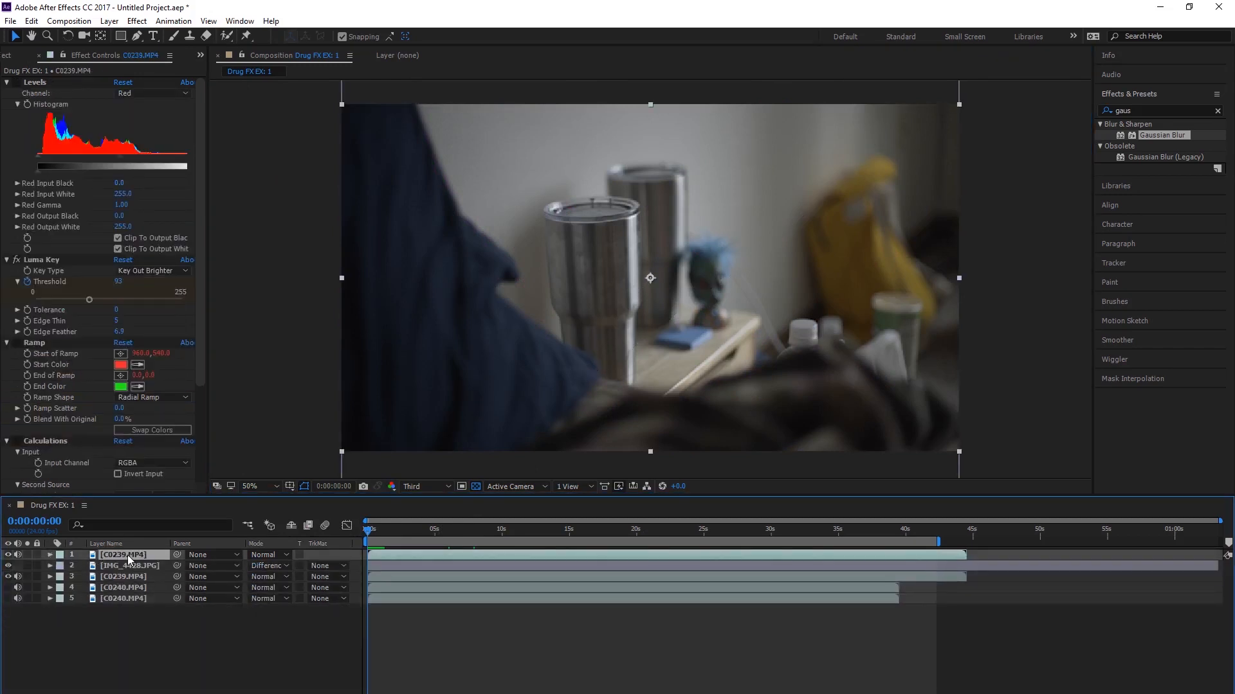
Step: Delete the first Opacity keyframe of the IMG_4428.JPG layer and preview the composition from the start
left_click(125, 563)
key("u")
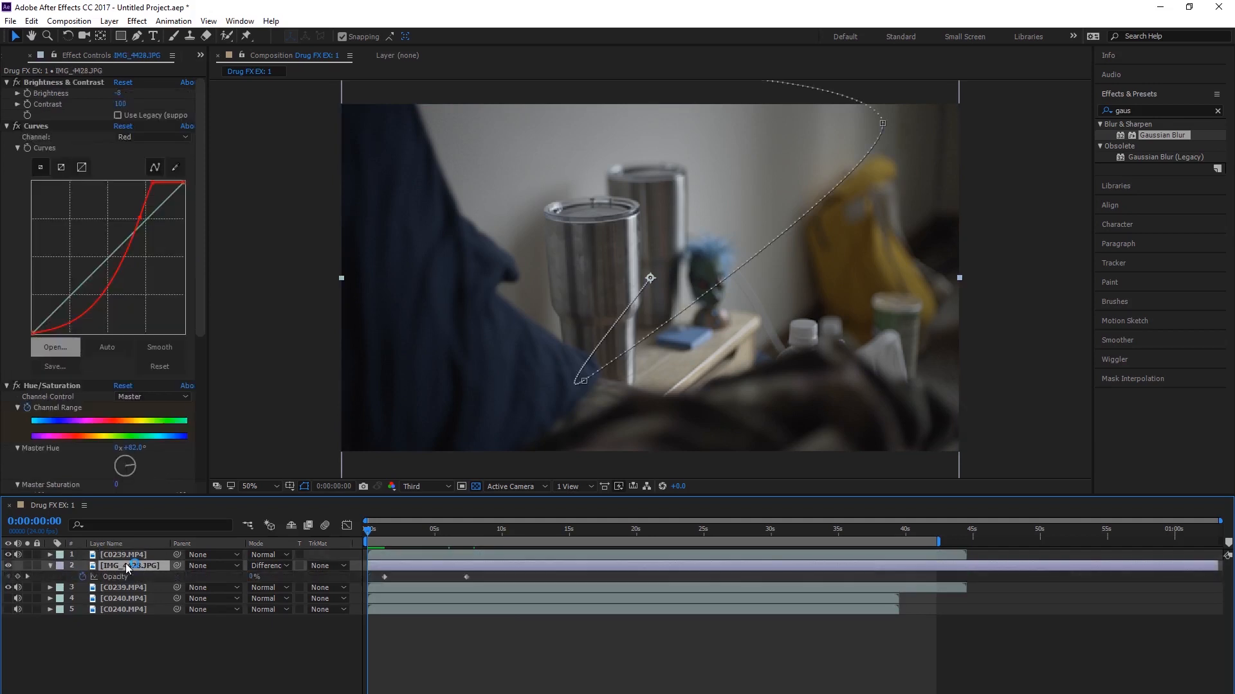
left_click(384, 577)
key("Delete")
left_click(308, 683)
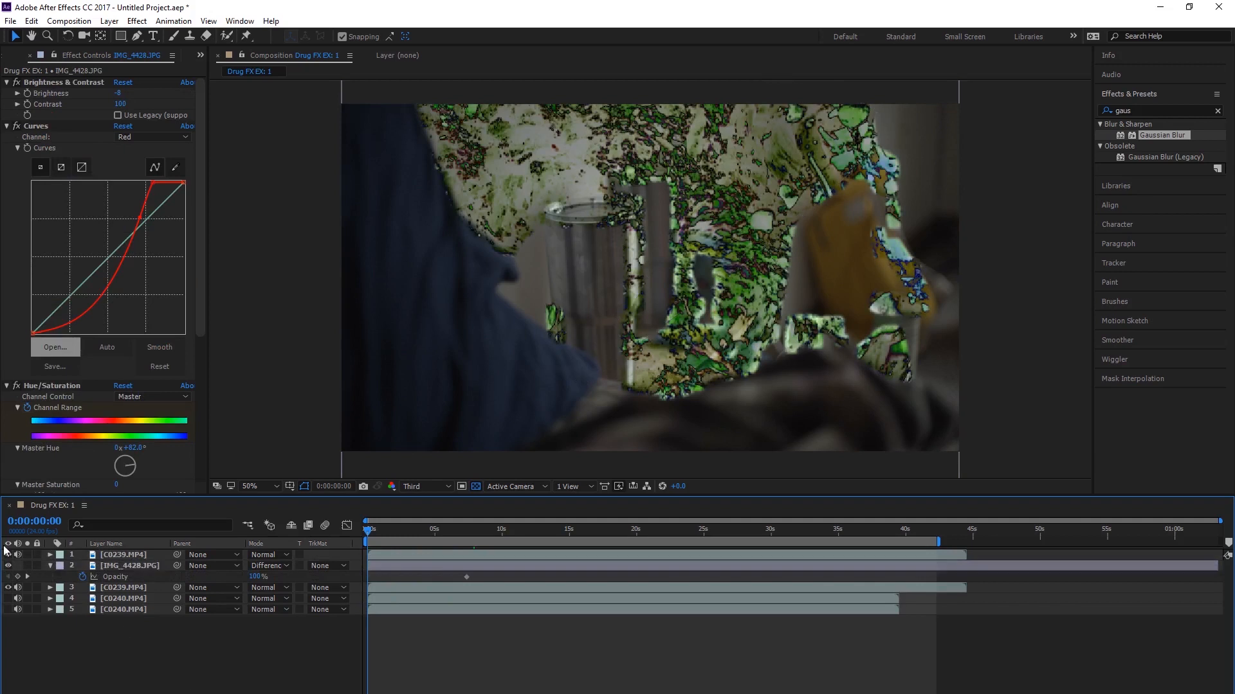
left_click(50, 566)
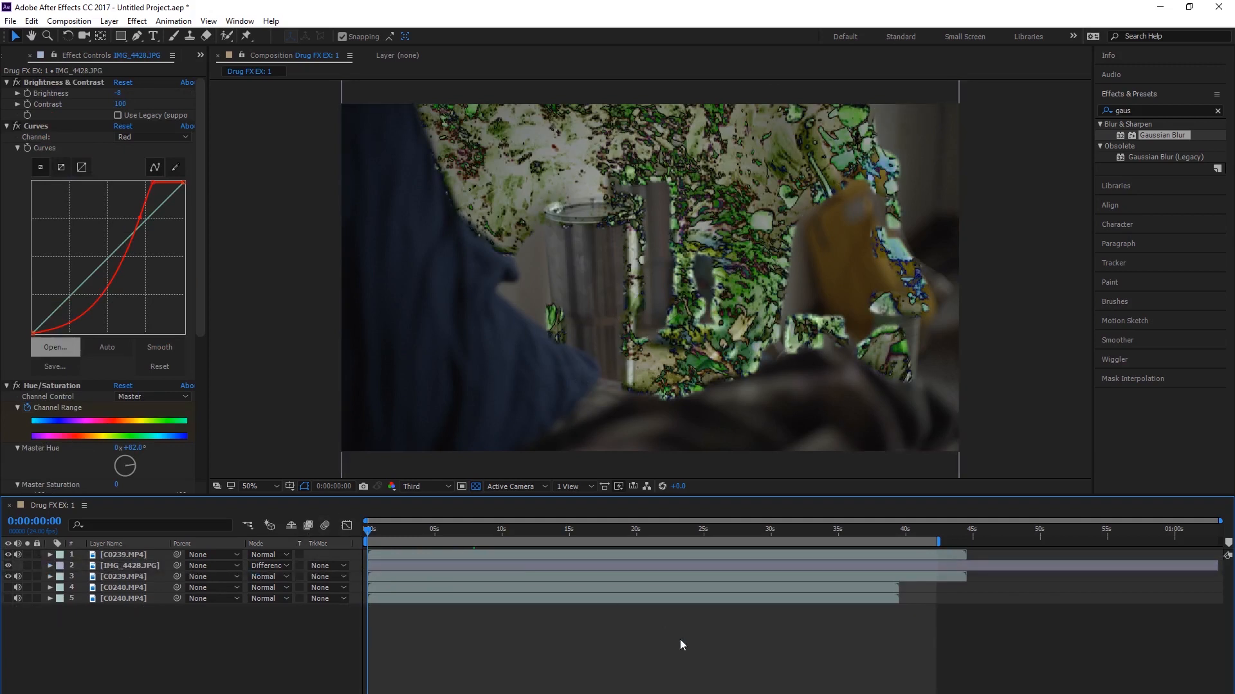
key("space")
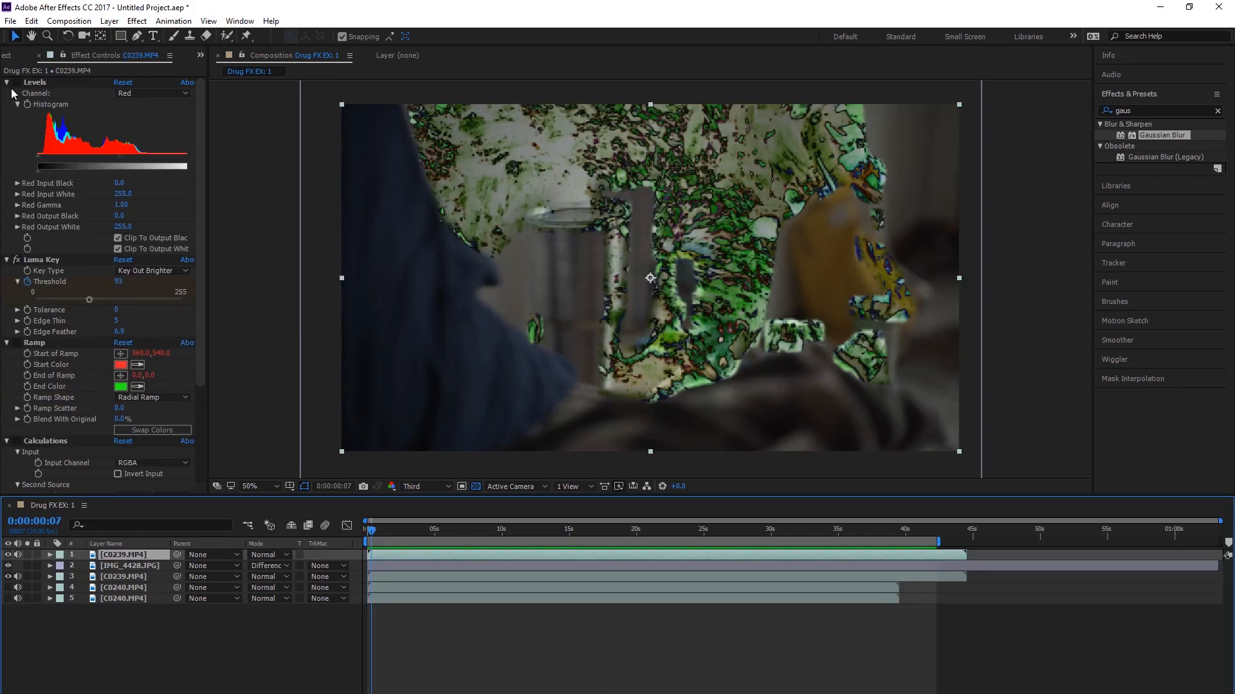
Step: Collapse the Levels, Luma Key, Ramp, Calculations and CC Radial Blur settings of the top C0239.MP4 layer
left_click(7, 82)
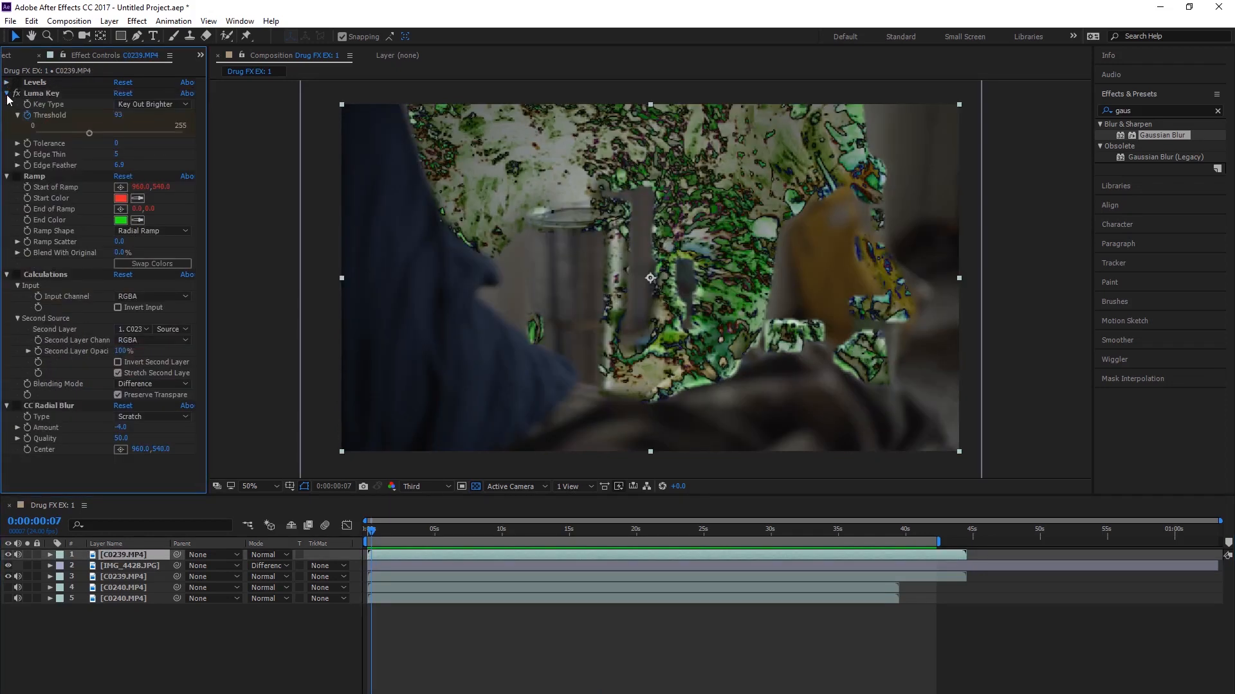
left_click(7, 94)
left_click(7, 105)
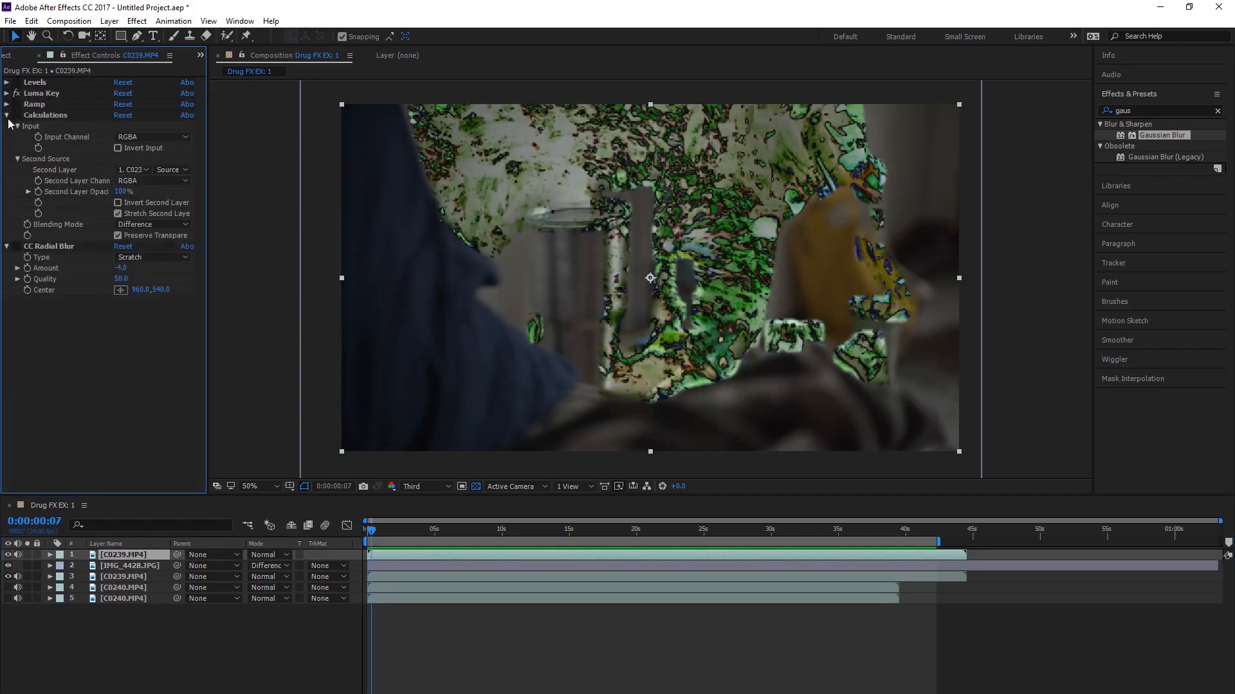
left_click(7, 115)
left_click(8, 117)
left_click(7, 116)
left_click(7, 126)
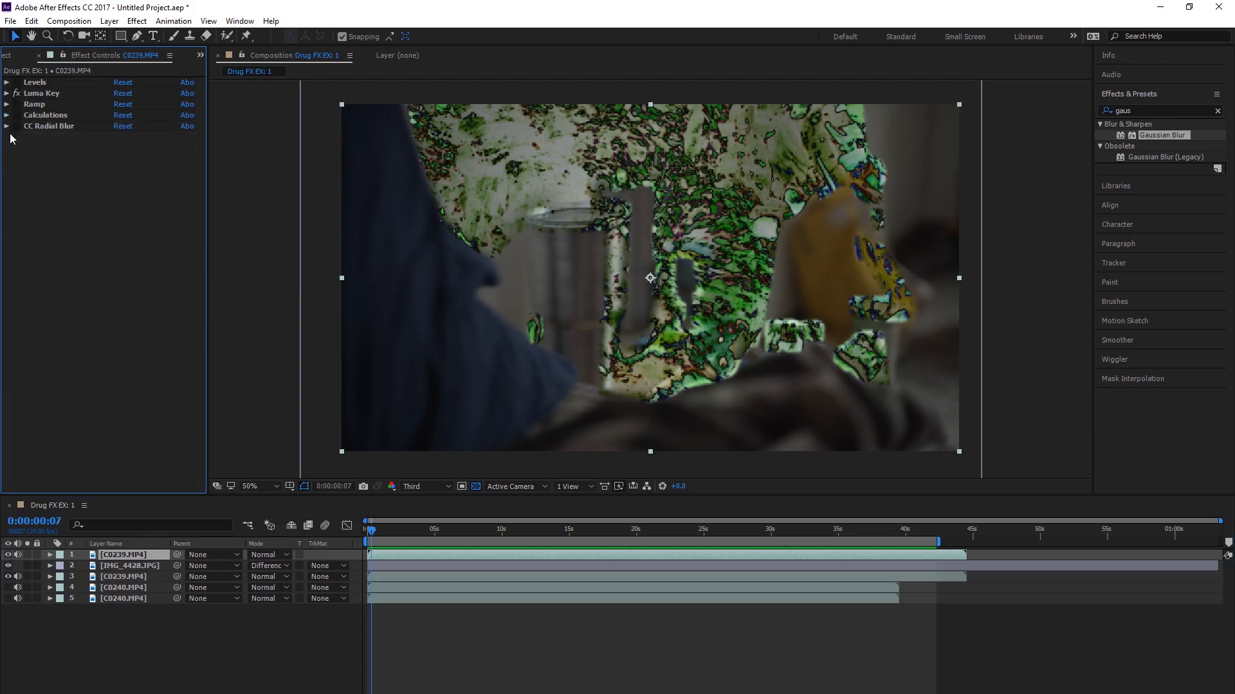
Step: Move both C0240.MP4 layers to the top of the layer stack and place IMG_4428.JPG between them
left_click(125, 568)
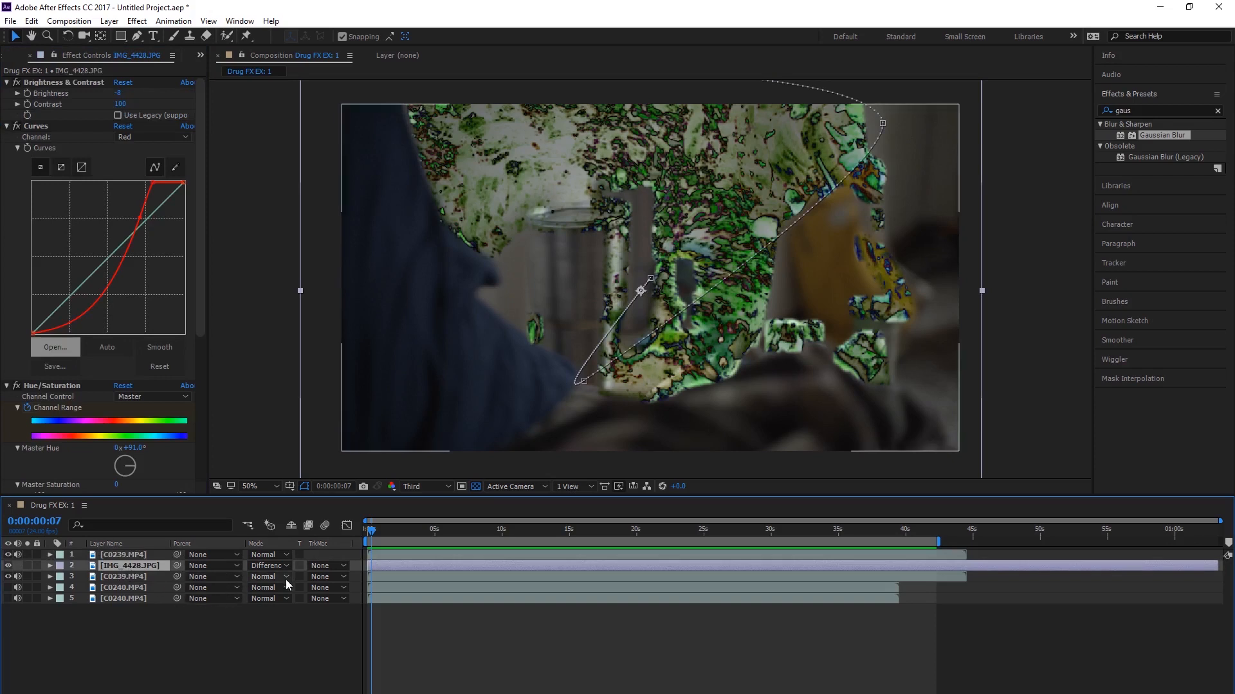
left_click(128, 588)
left_click(128, 598, "shift")
left_click_drag(129, 597, 130, 550)
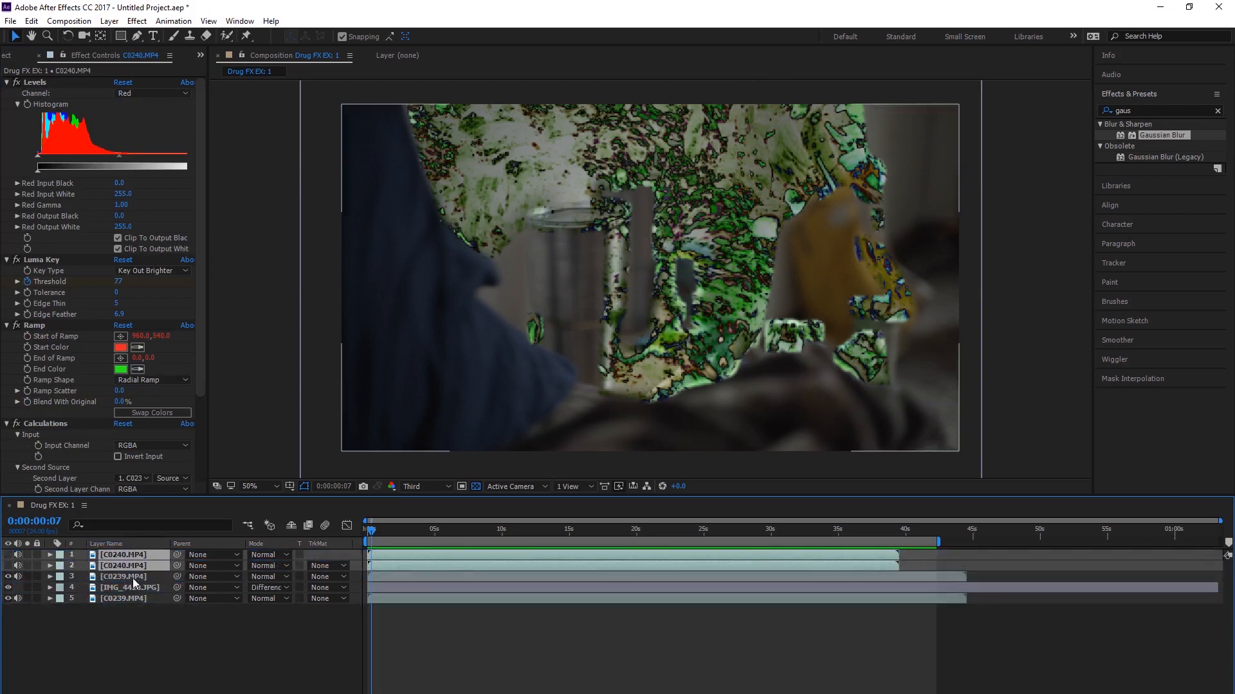
left_click(141, 584)
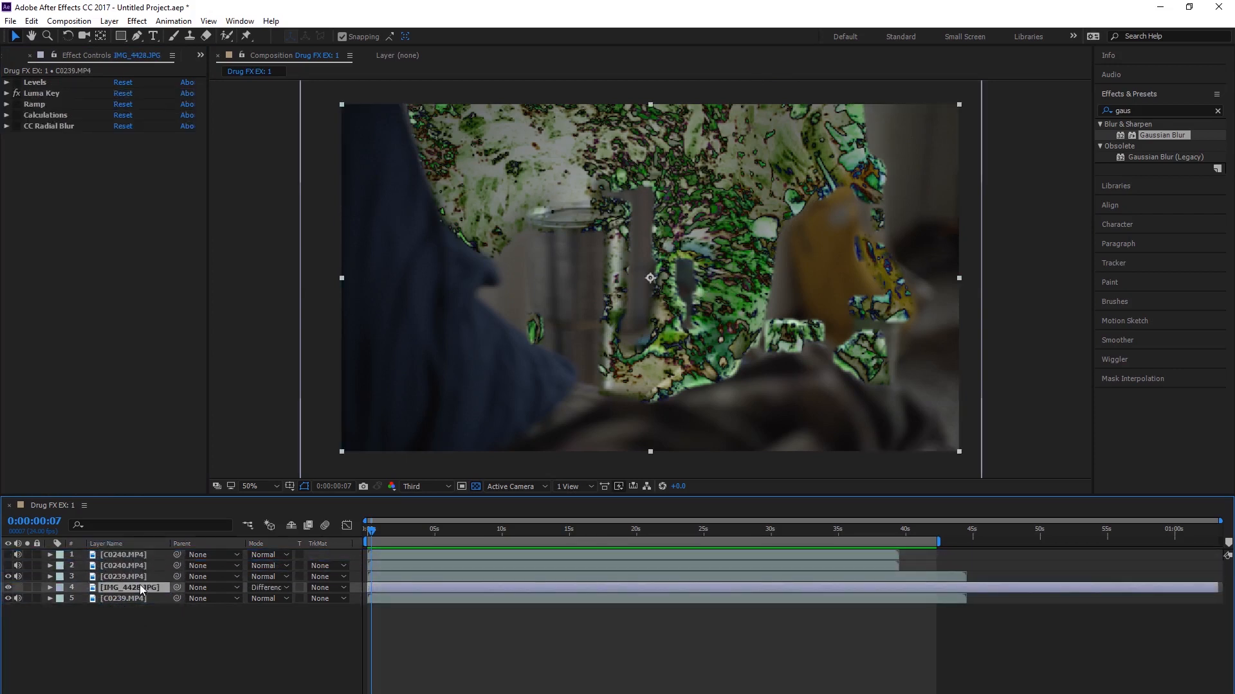
left_click_drag(140, 584, 138, 561)
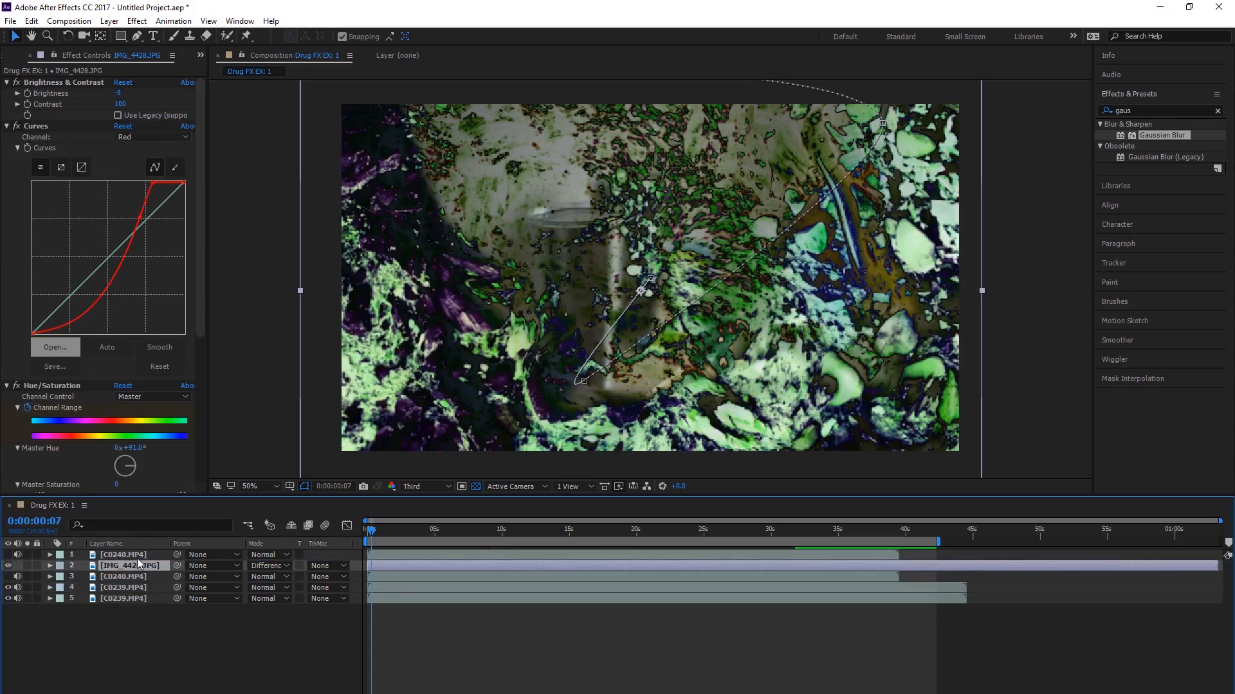
Step: Make both C0240.MP4 layers visible and select the top one to show its effects
left_click(138, 555)
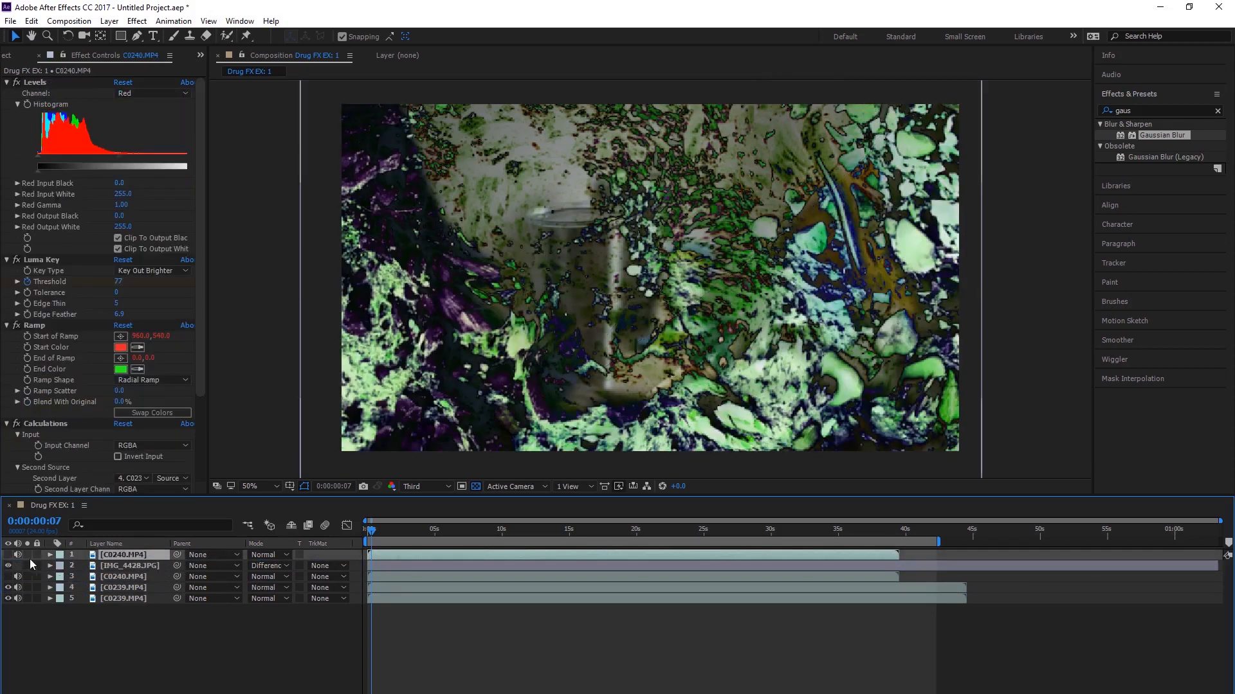
left_click(9, 564)
left_click(8, 576)
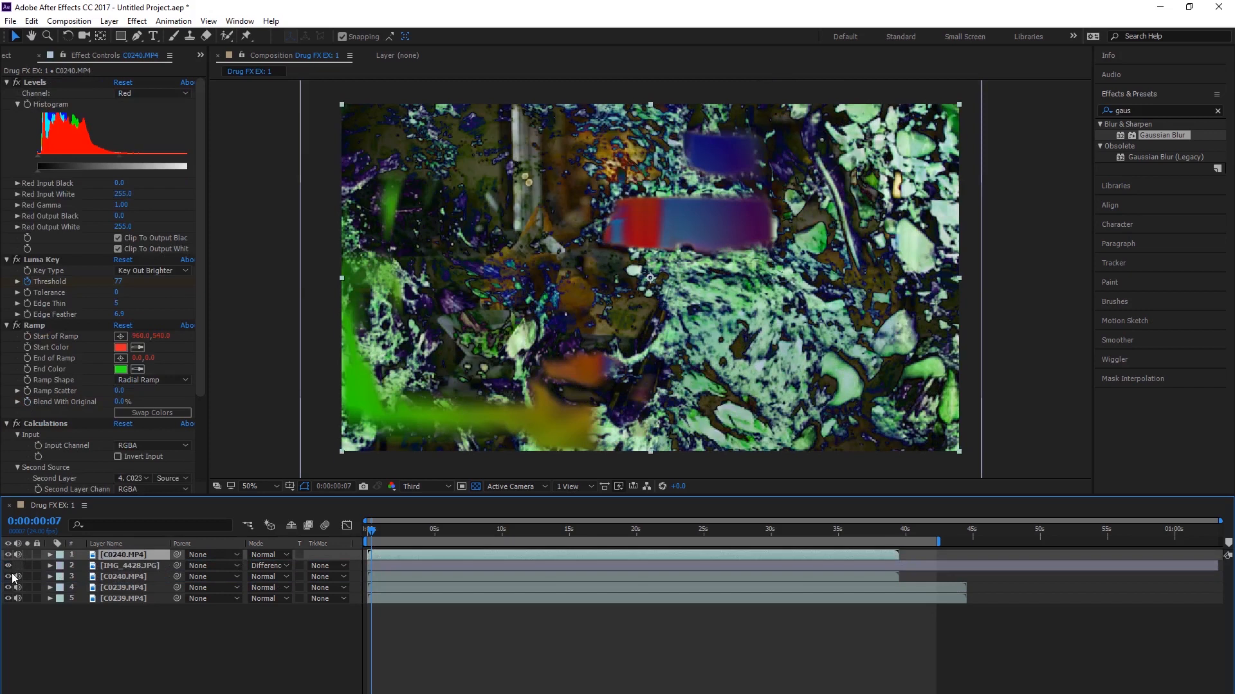
left_click(142, 568)
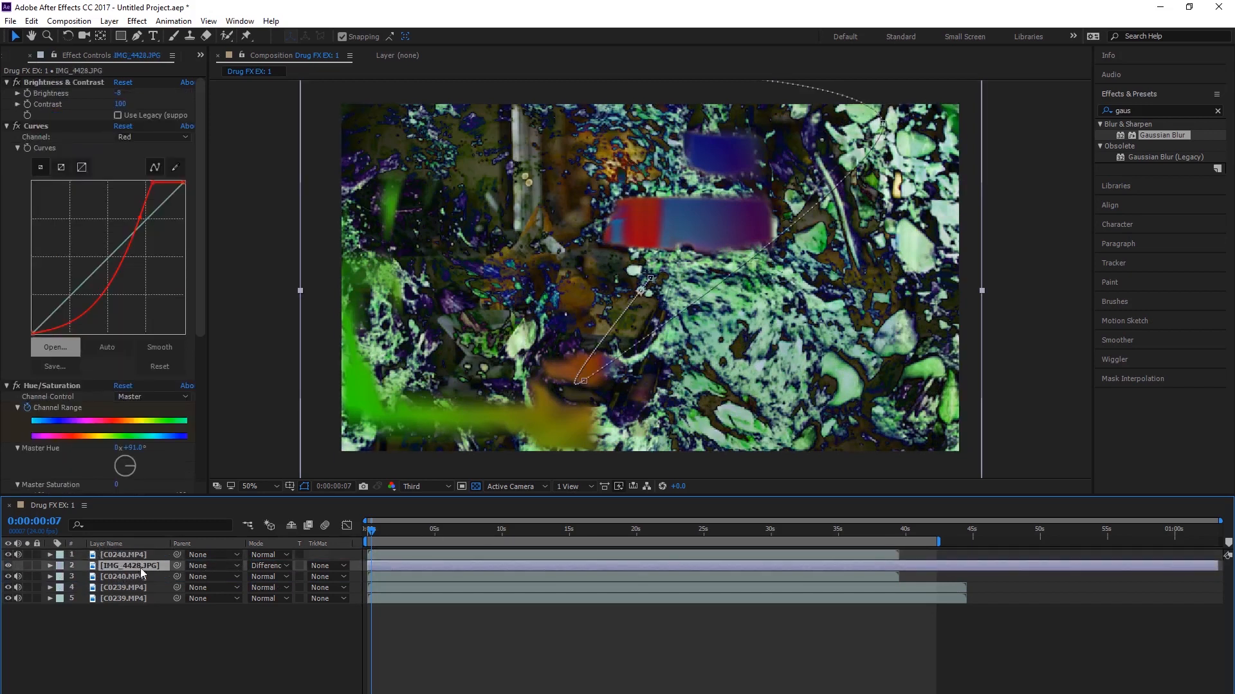
left_click(119, 554)
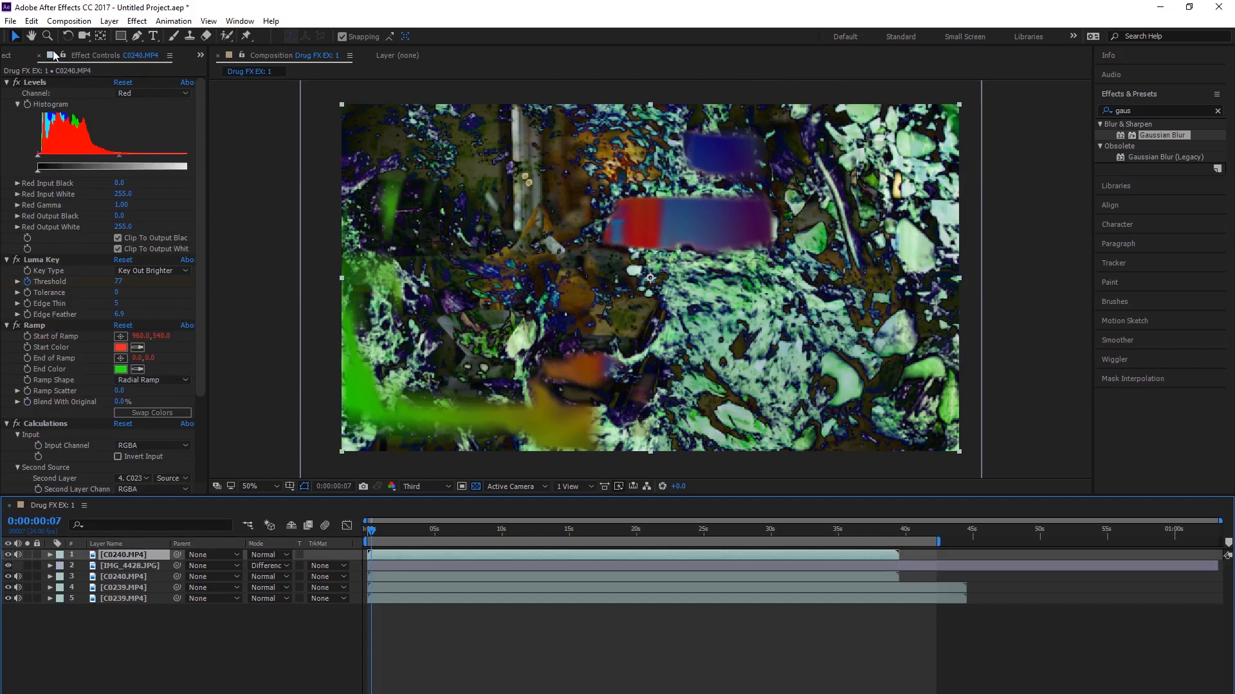
Step: Turn off the Levels, Ramp, Calculations and CC Radial Blur effects on the top C0240.MP4 layer
left_click(16, 83)
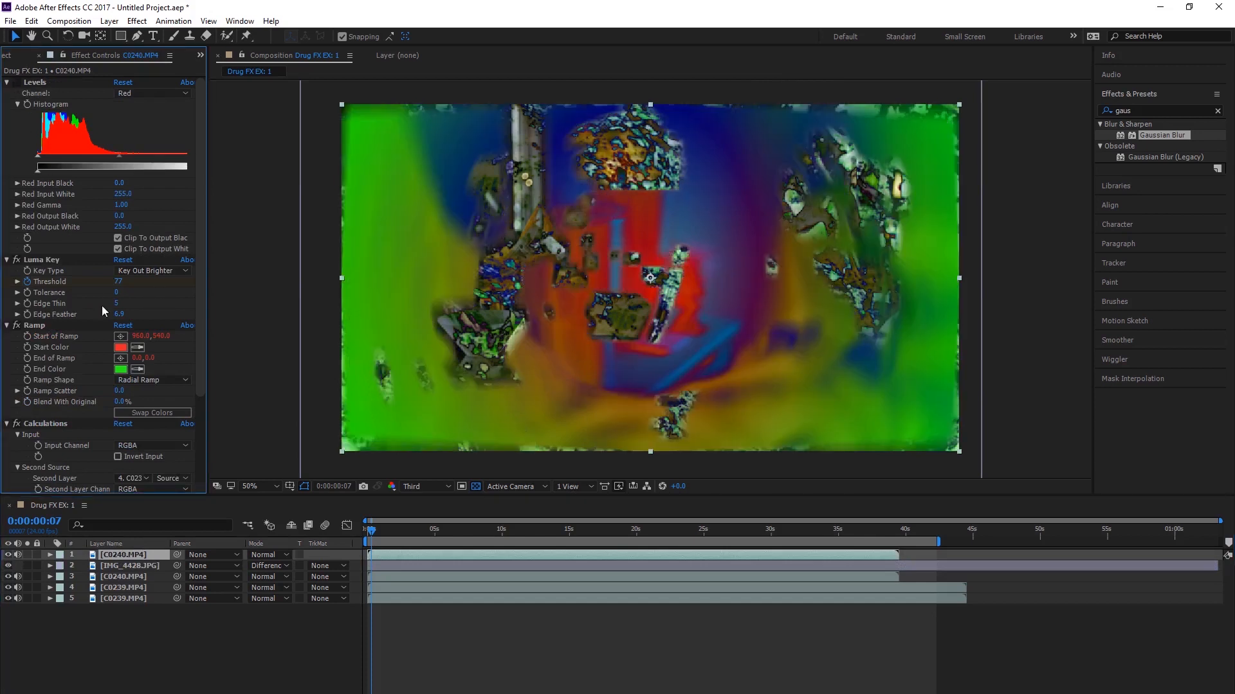
left_click(16, 260)
left_click(17, 424)
scroll(58, 415, "down", 4)
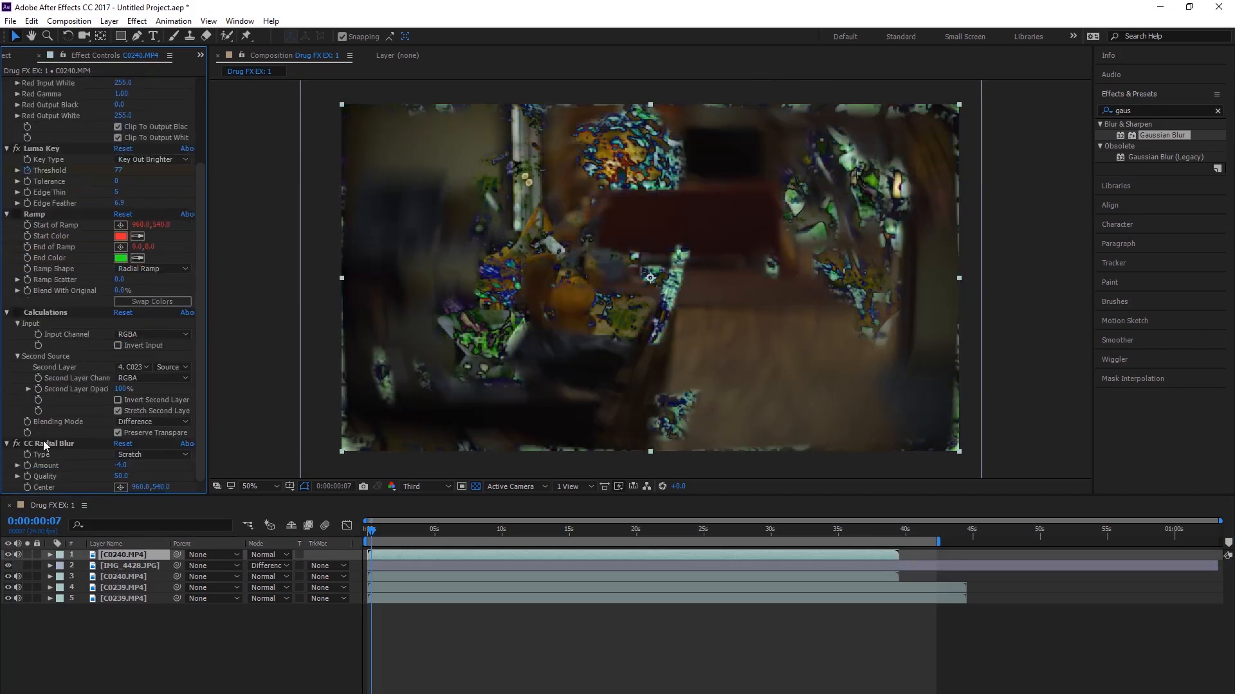
left_click(17, 446)
left_click(17, 445)
left_click(16, 446)
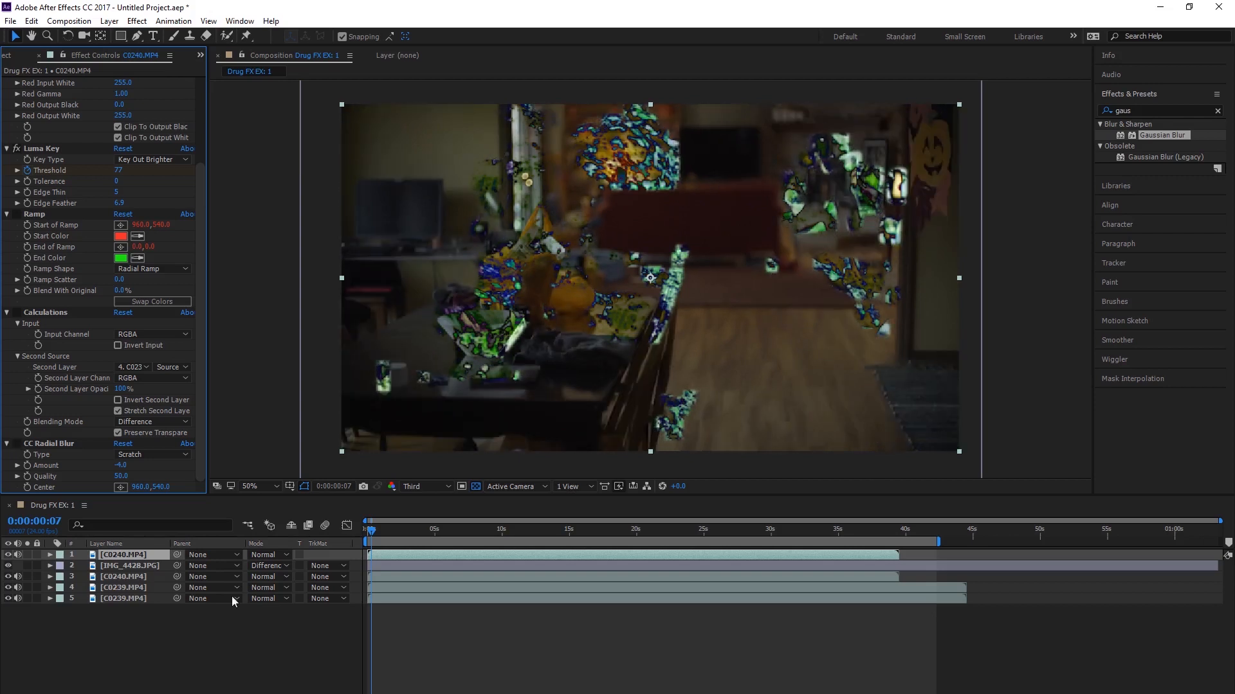
Step: Turn CC Radial Blur back on for the top C0240.MP4 layer and preview the composition from the start
left_click_drag(375, 531, 389, 531)
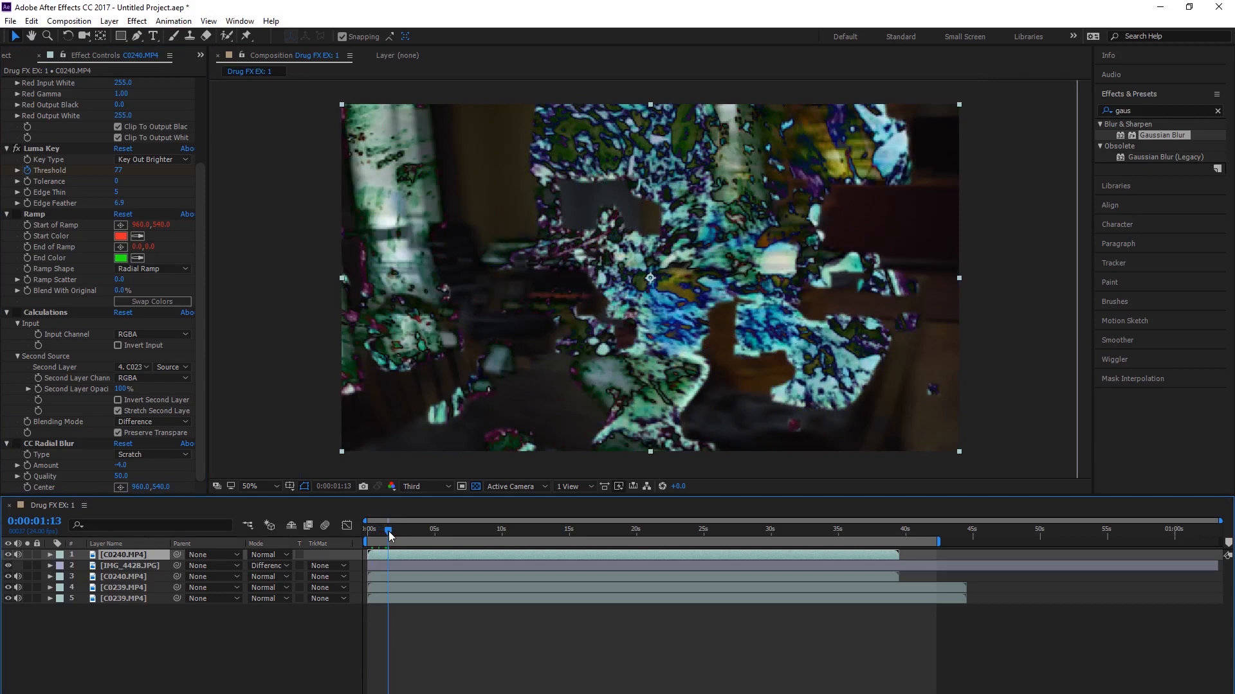
left_click_drag(388, 535, 300, 533)
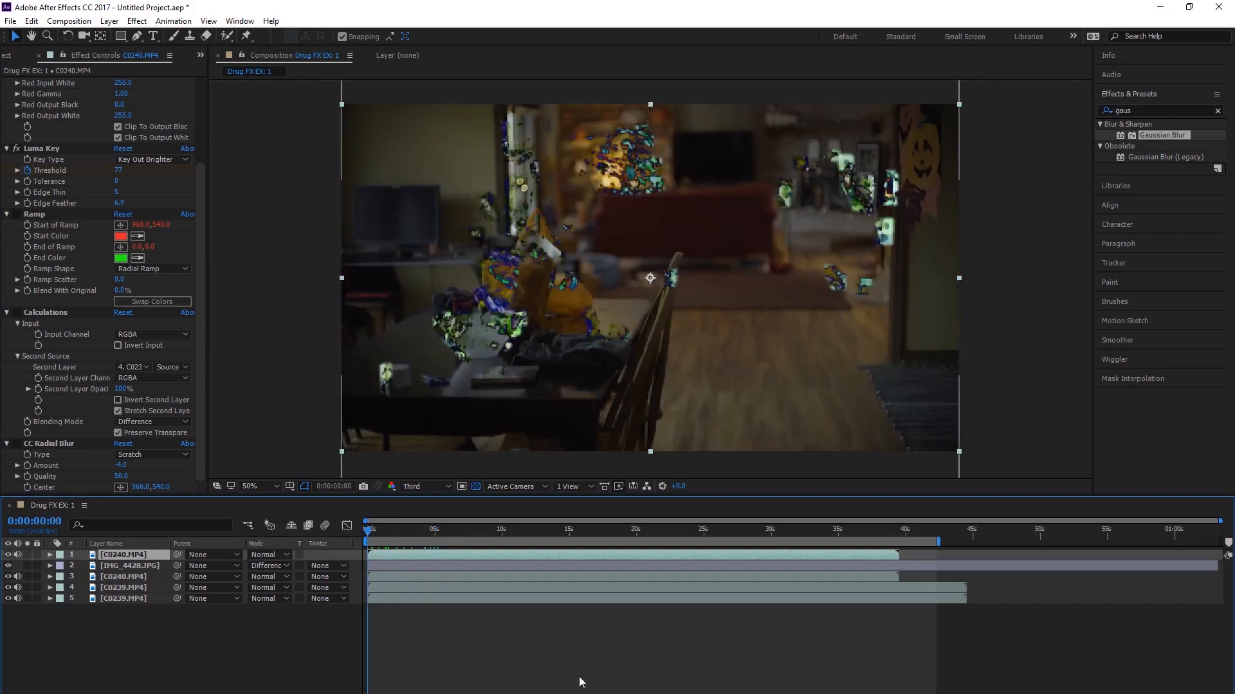
left_click(584, 680)
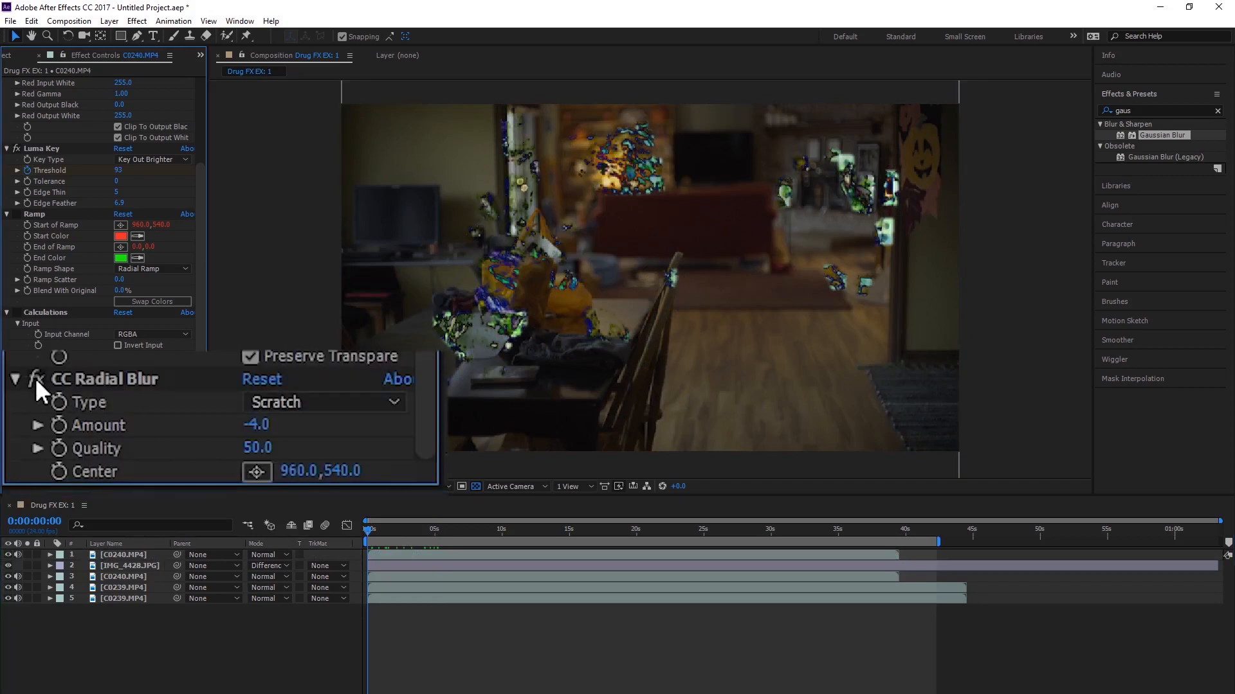
left_click(36, 378)
key("space")
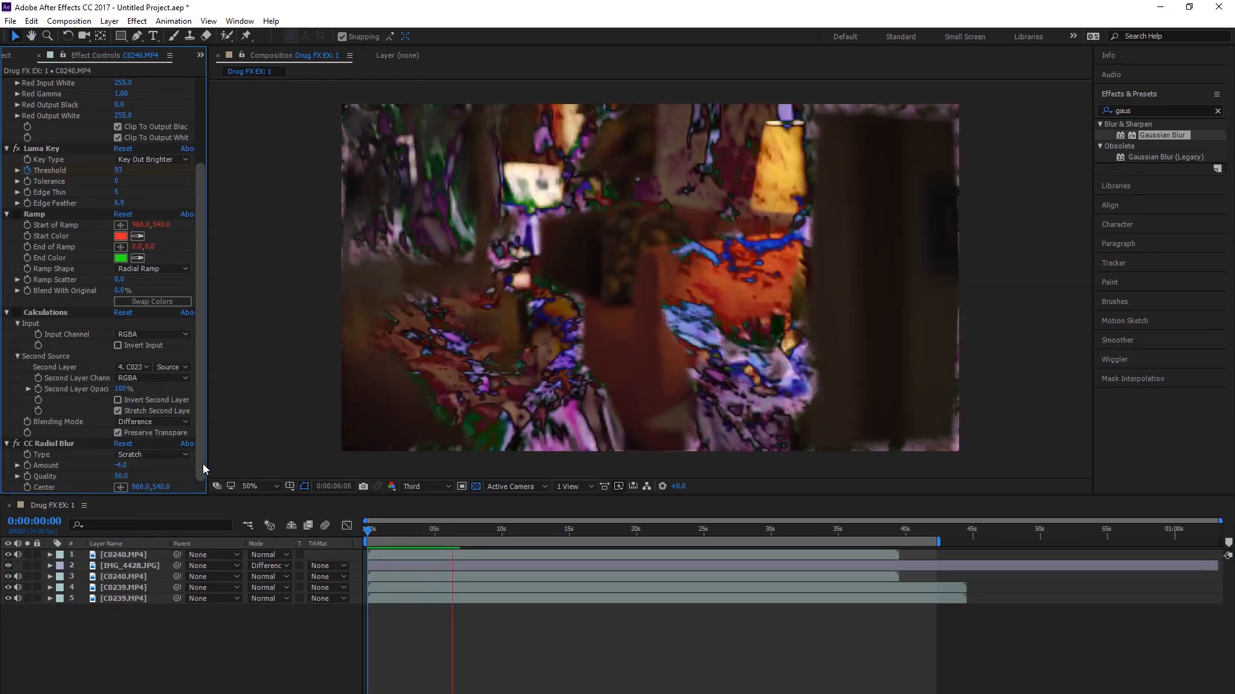
key("space")
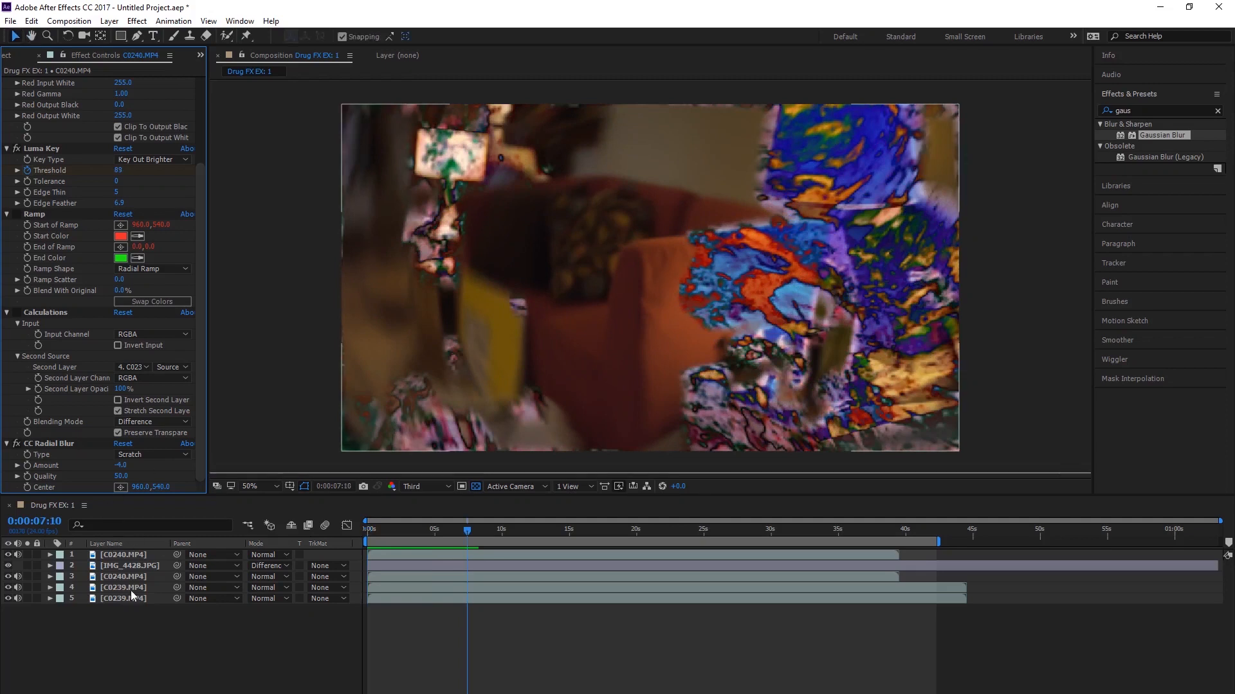
Step: Search the effects for "turb" and apply Turbulent Displace to the top C0240.MP4 layer
left_click(122, 577)
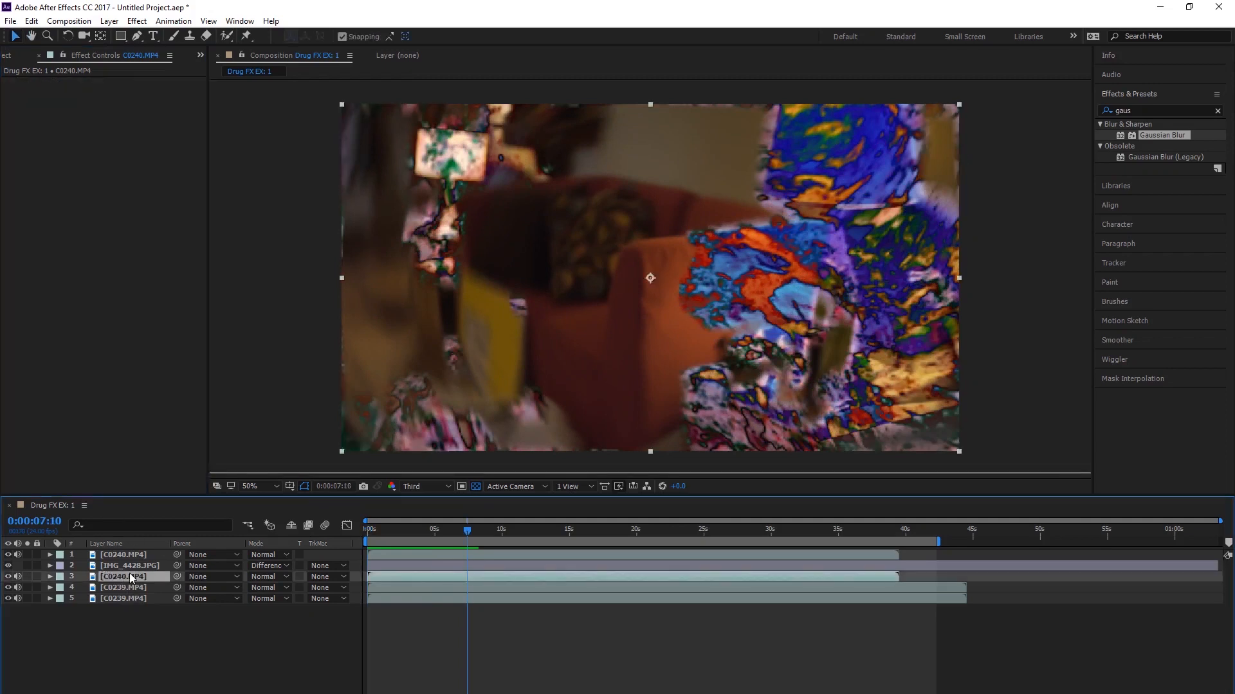
left_click(122, 554)
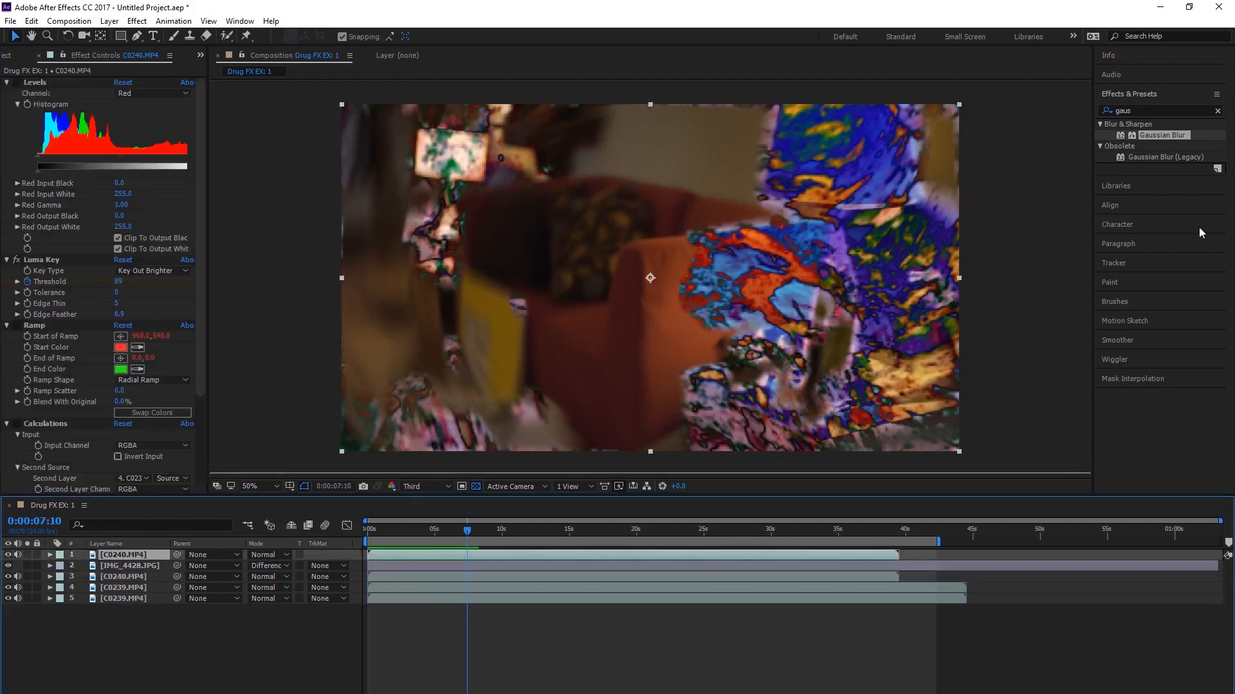
key("BackSpace")
key("BackSpace")
key("BackSpace")
key("BackSpace")
type("turb")
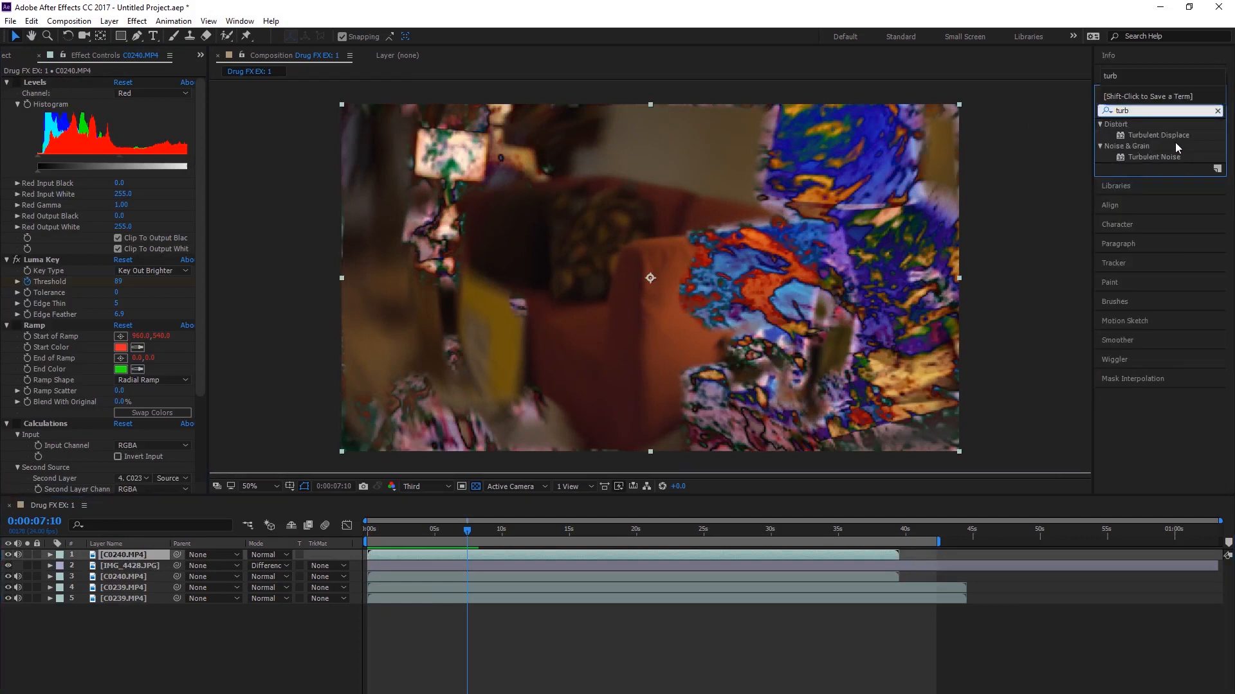
left_click_drag(1143, 132, 131, 551)
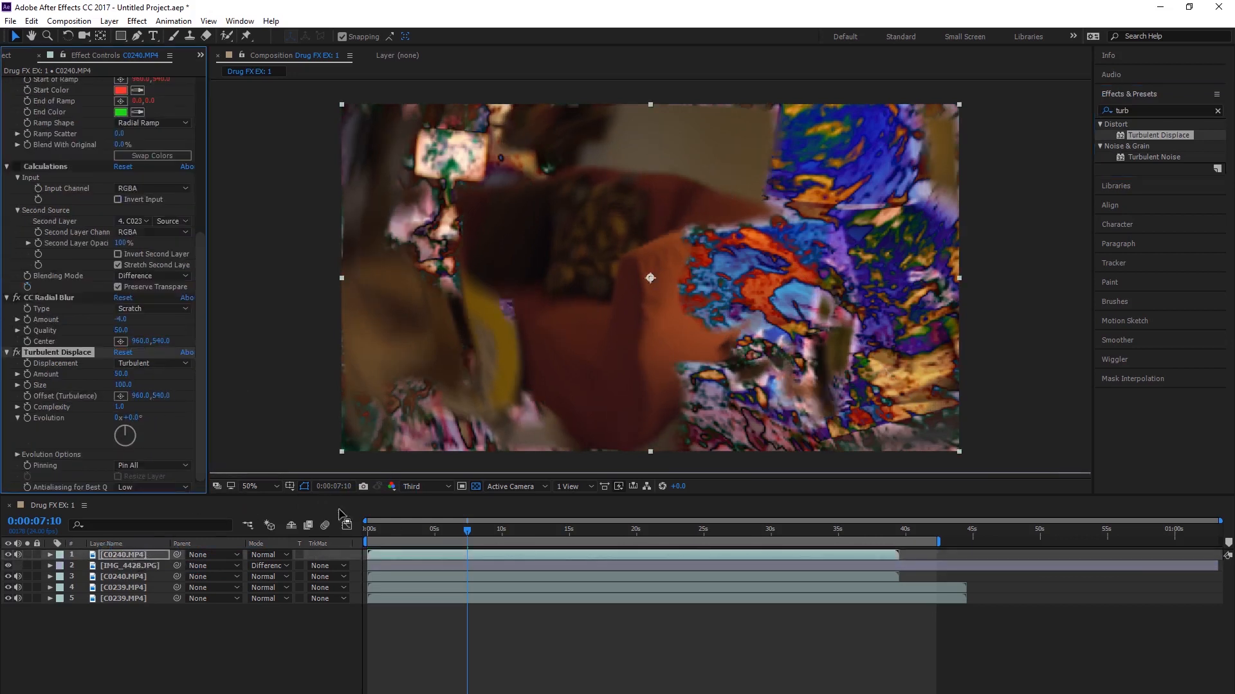
Step: Return to the start of the composition and turn off Luma Key on the top C0240.MP4 layer
left_click_drag(410, 535, 243, 536)
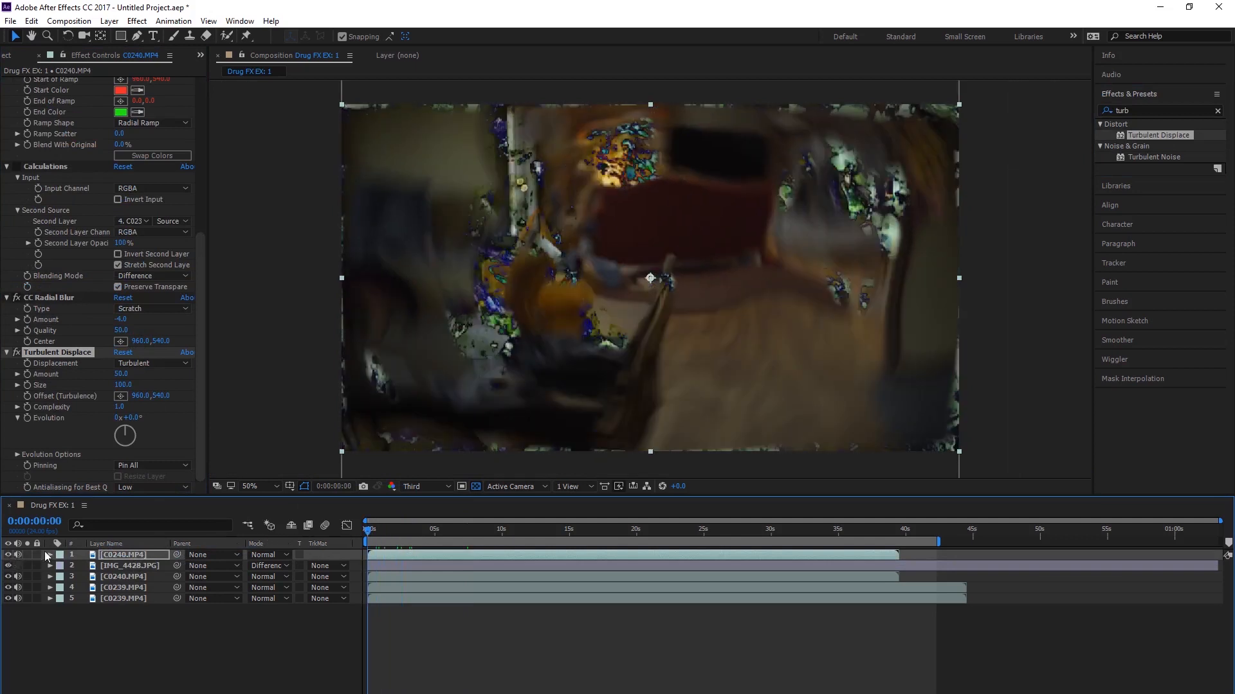
scroll(62, 222, "up", 5)
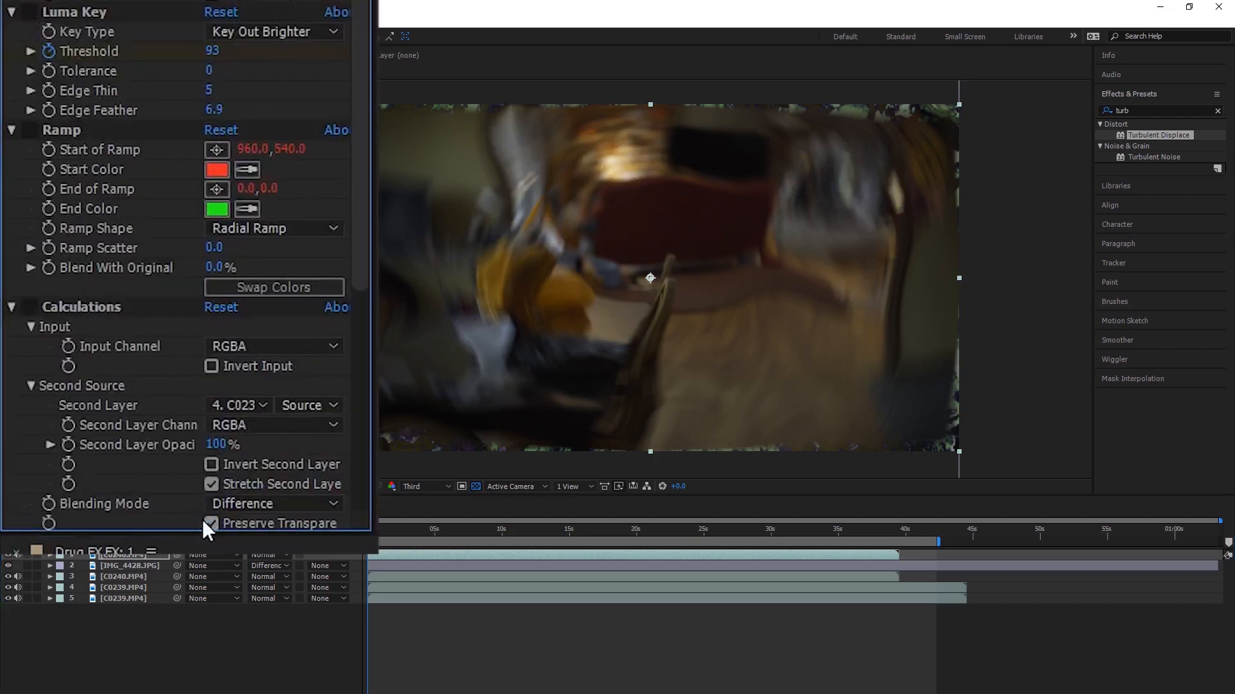
scroll(127, 376, "down", 6)
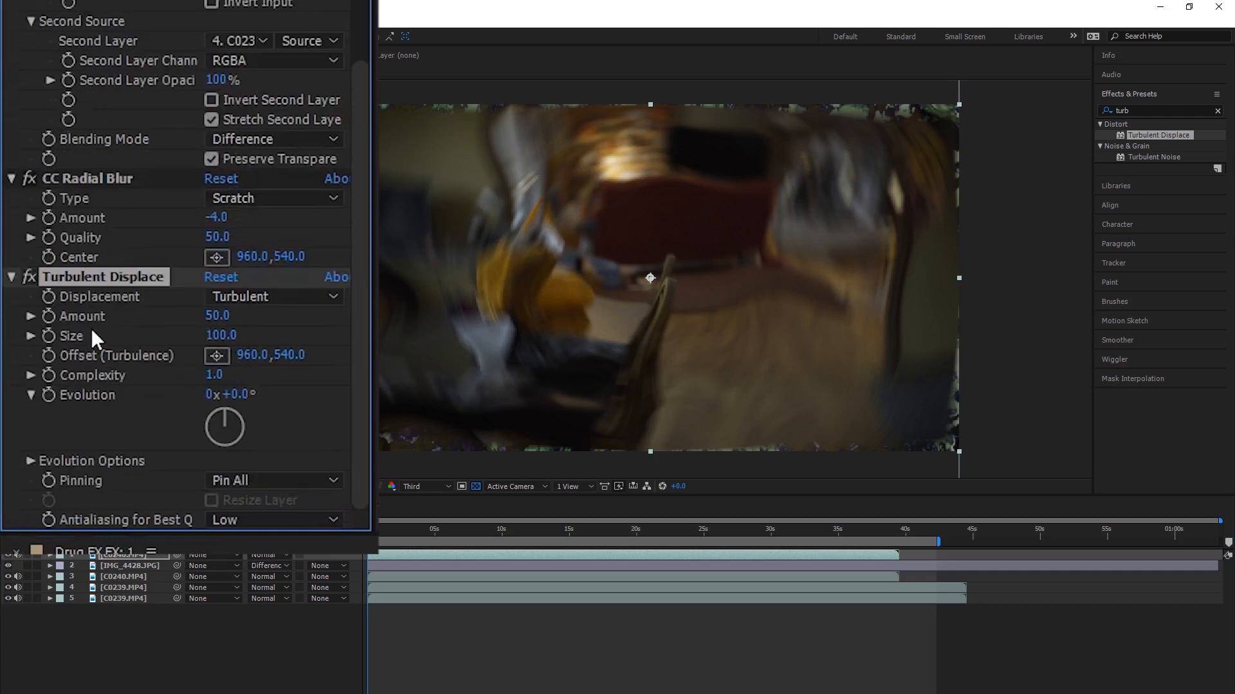
Step: Set the Turbulent Displace displacement type to Twist and its amount to -6
left_click(263, 297)
left_click(270, 373)
left_click(289, 355)
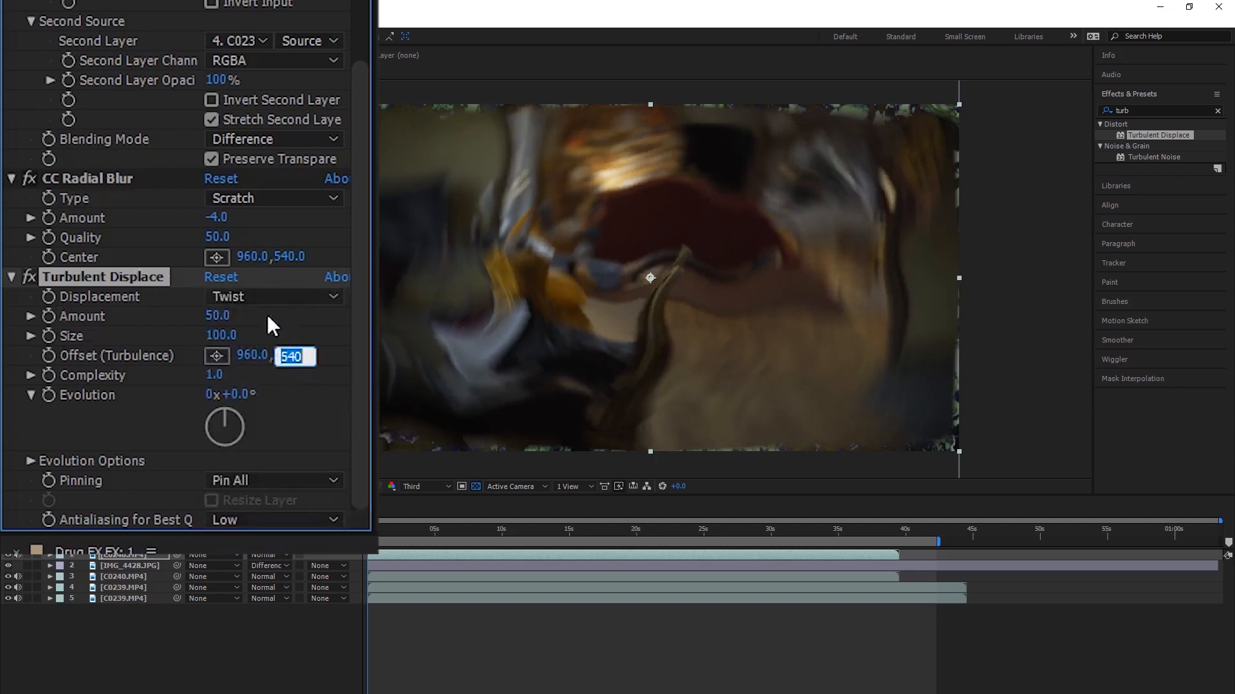
left_click_drag(217, 316, 184, 353)
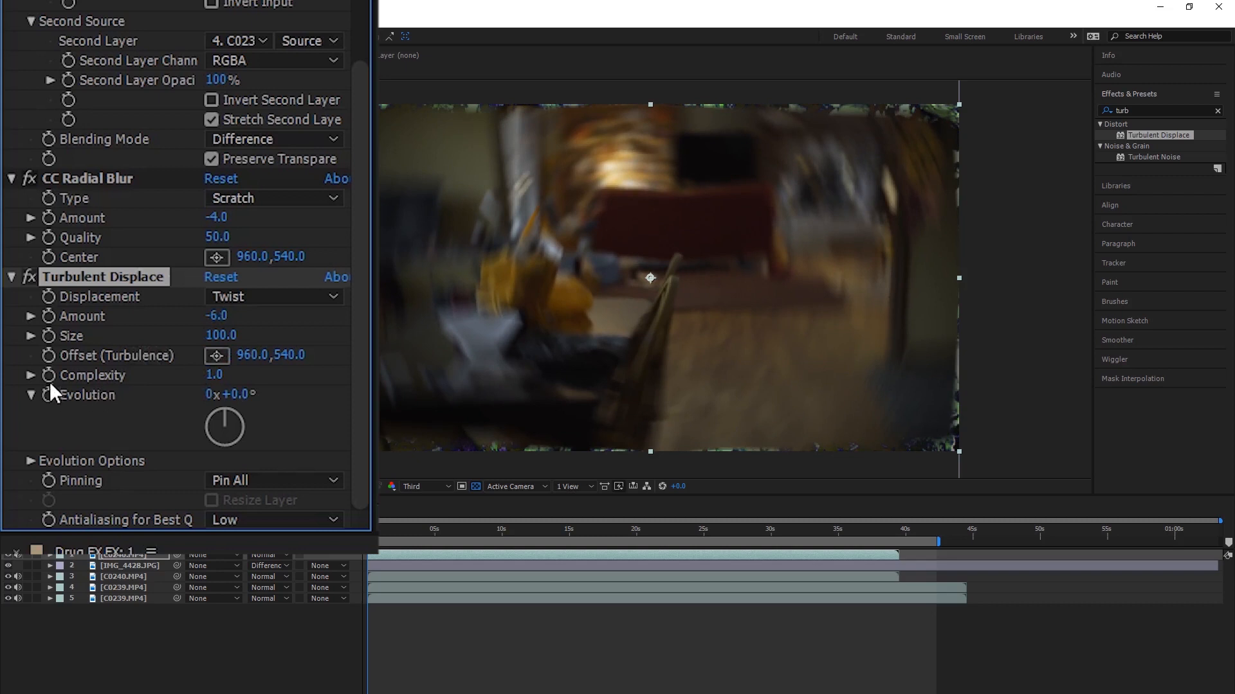
Step: Animate the Turbulent Displace Evolution with a keyframe at the start and a higher-value keyframe at about 27 seconds
left_click(28, 418)
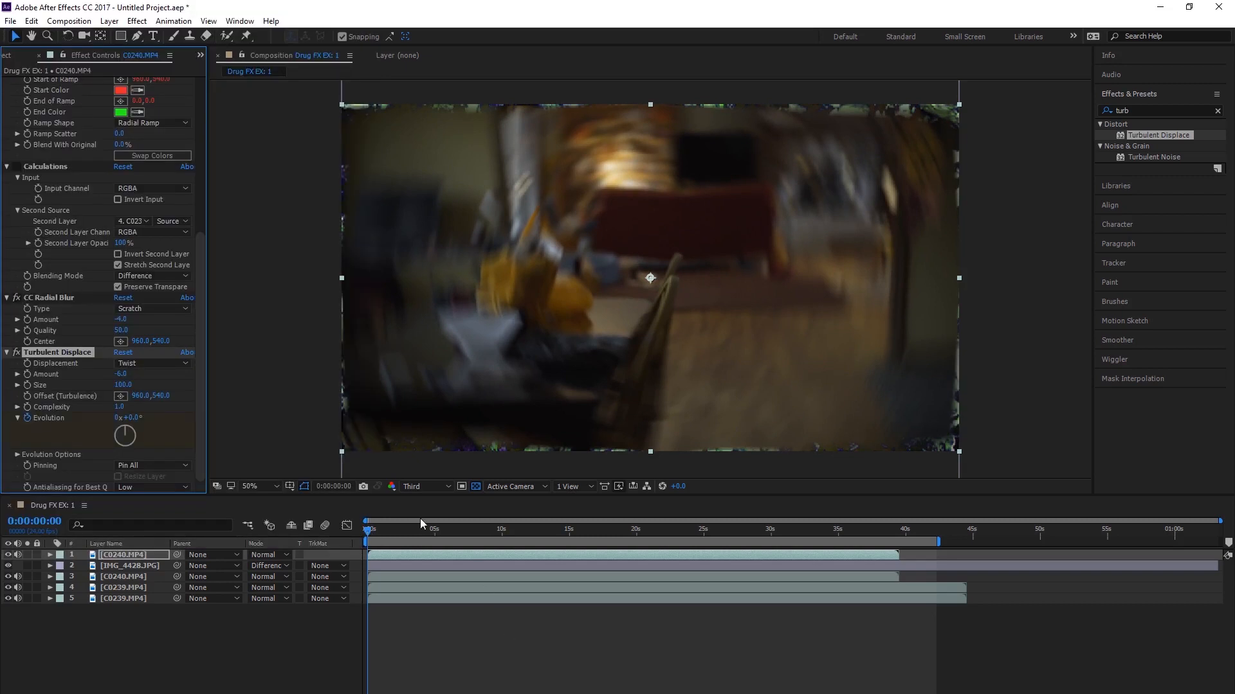
left_click(413, 533)
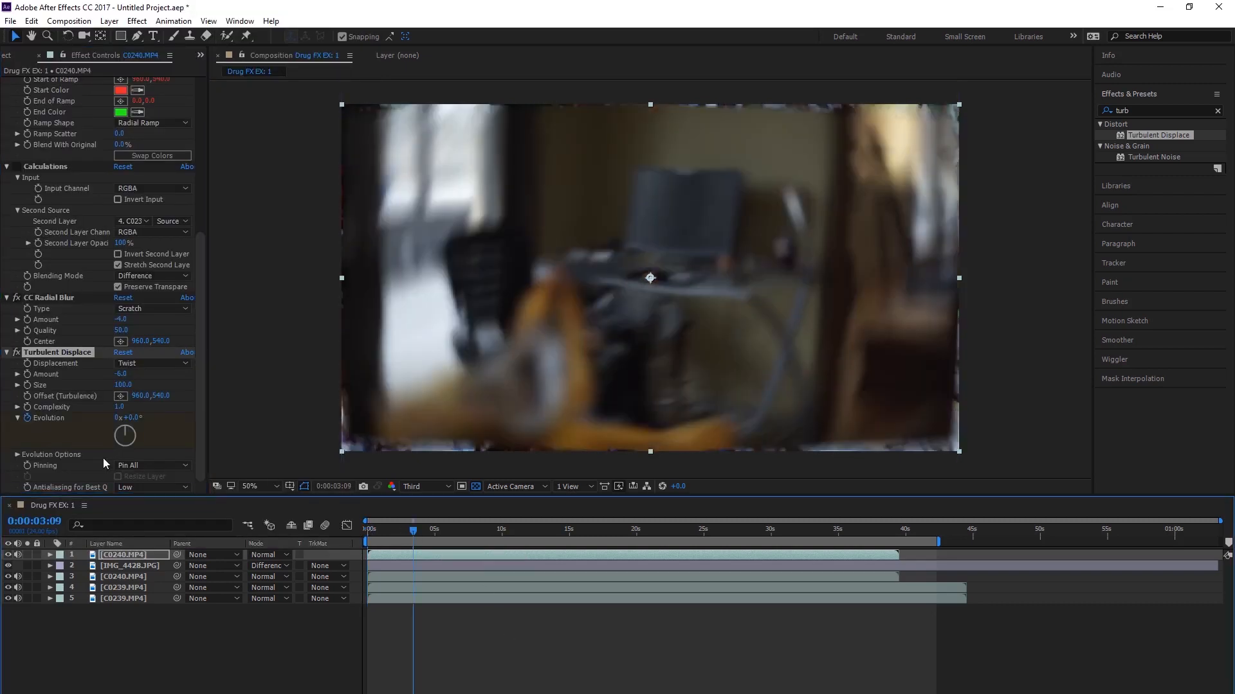
left_click(118, 419)
key("Return")
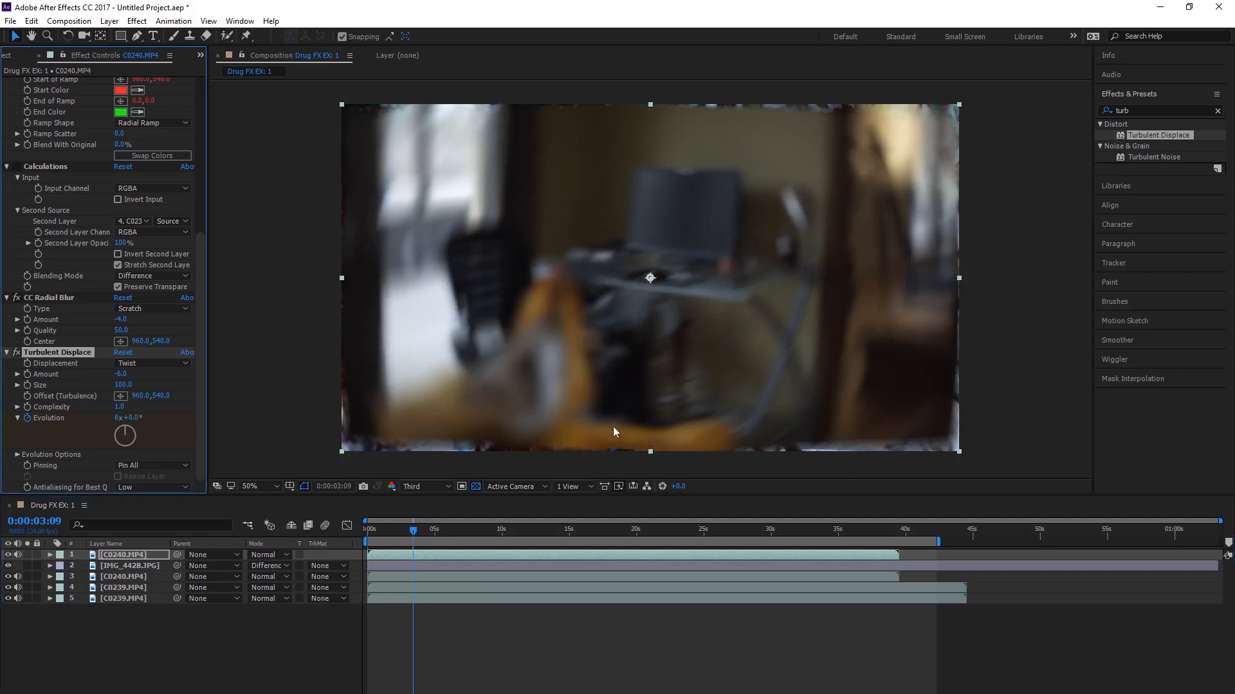
key("u")
left_click_drag(414, 598, 731, 598)
left_click(469, 688)
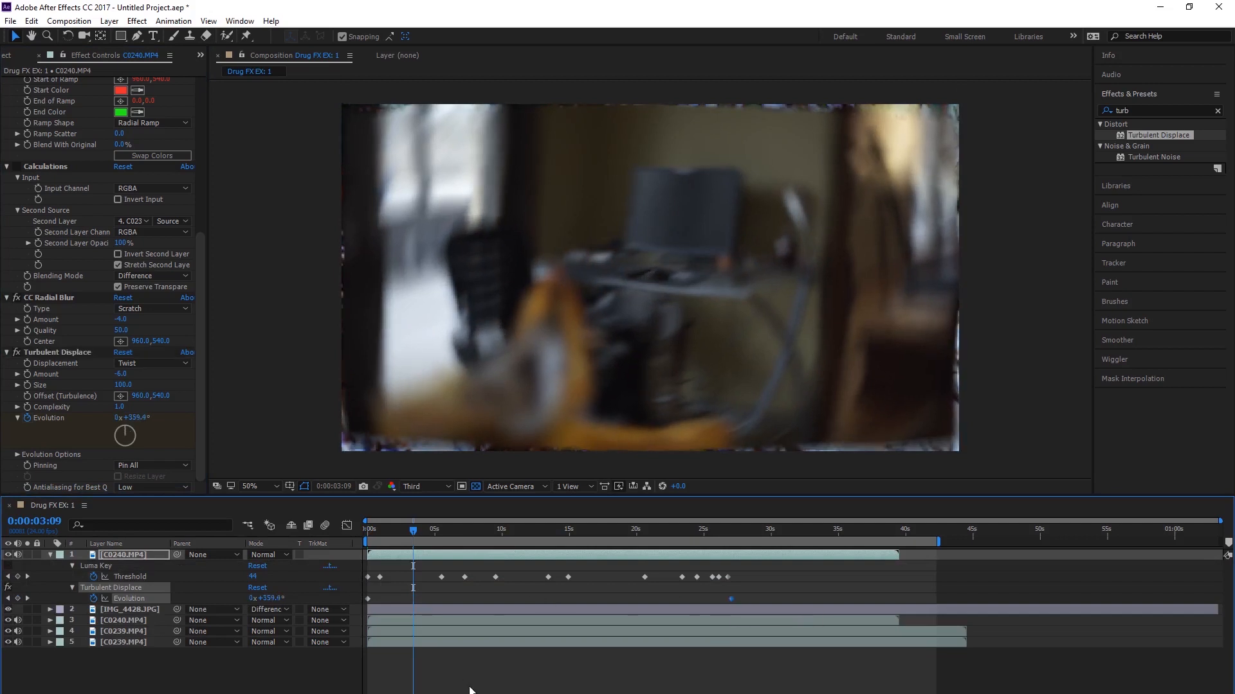
Step: Preview the composition from the start and briefly switch Luma Key on and off to compare the look
left_click_drag(411, 533, 279, 533)
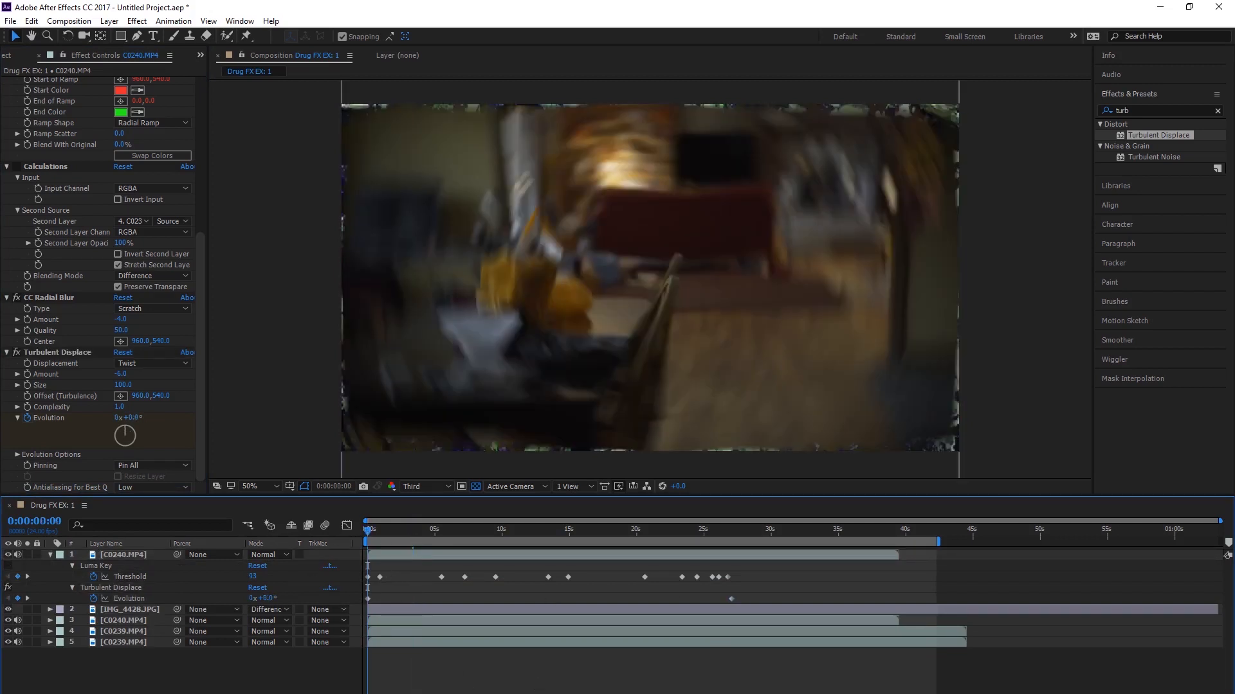
key("space")
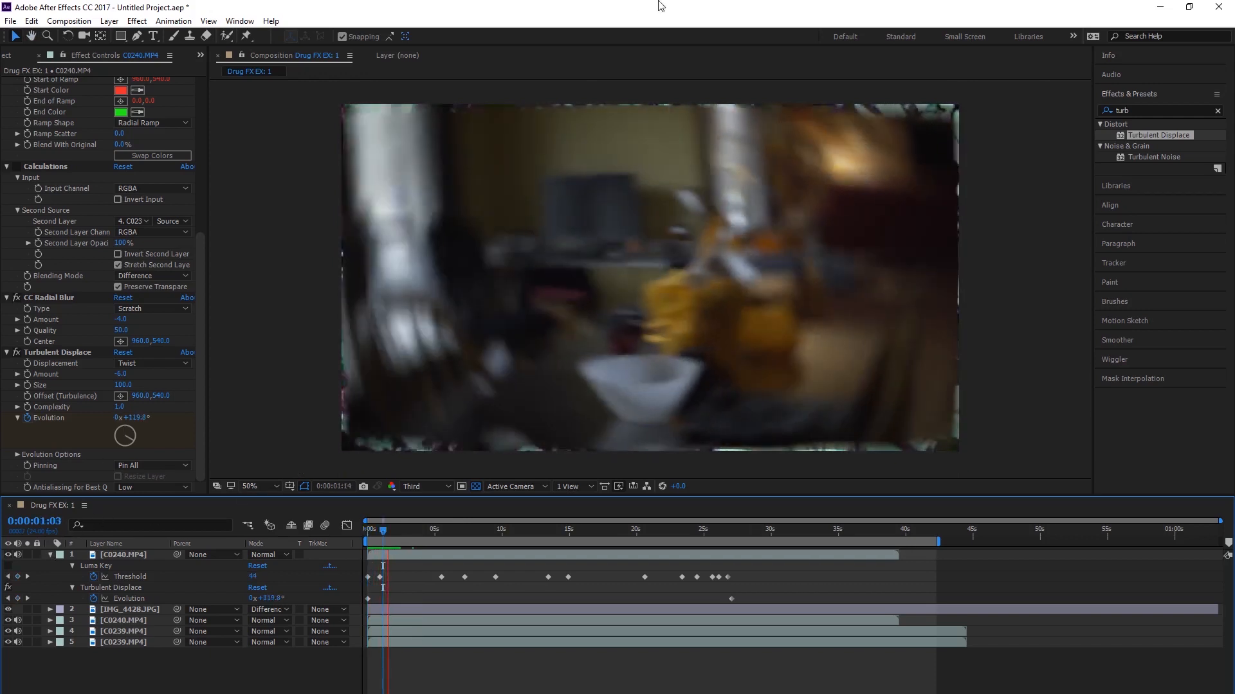
key("space")
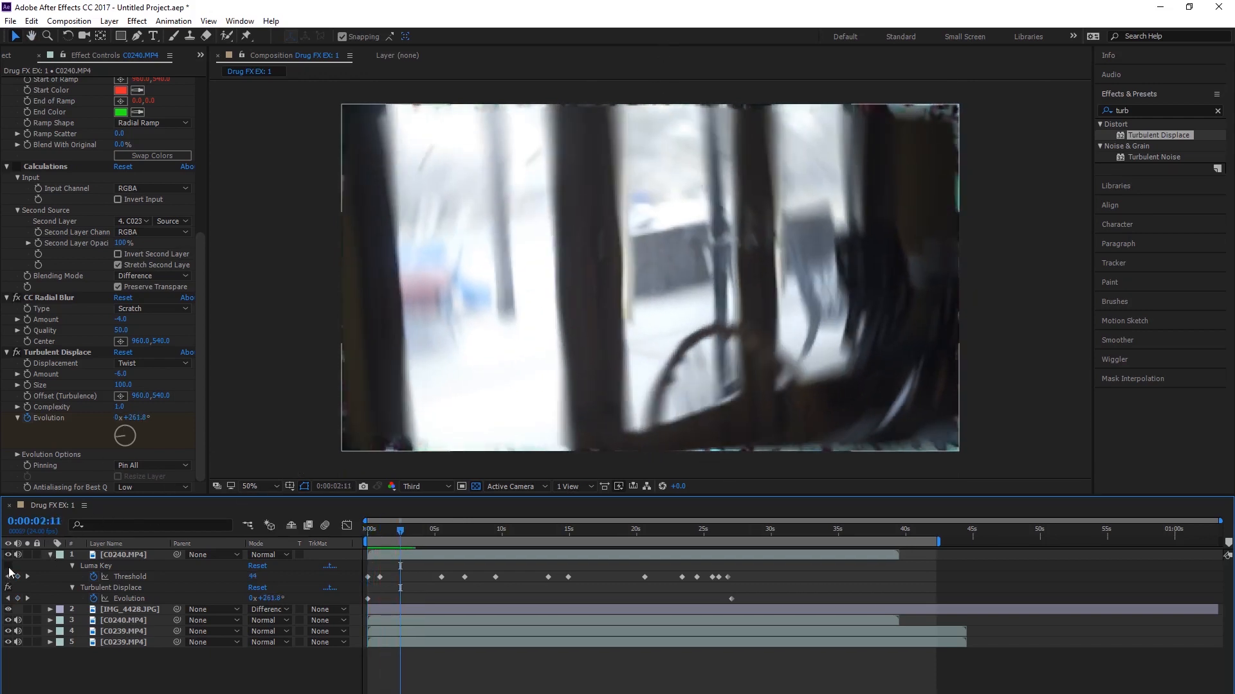
left_click(9, 567)
left_click(8, 569)
Step: Try a CC Radial Blur amount of -21 on the top C0240.MP4 layer and preview it
left_click(137, 553)
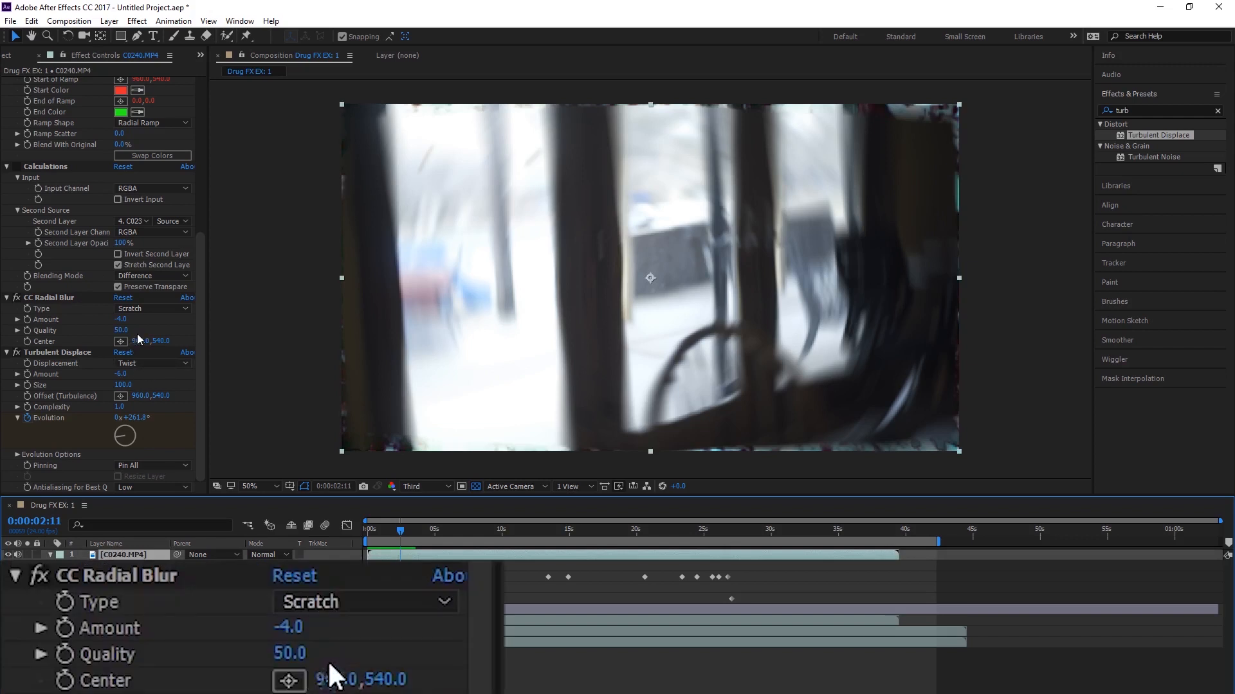
mouse_move(121, 319)
left_mouse_down()
mouse_move(101, 320)
mouse_move(130, 320)
mouse_move(117, 319)
left_mouse_up()
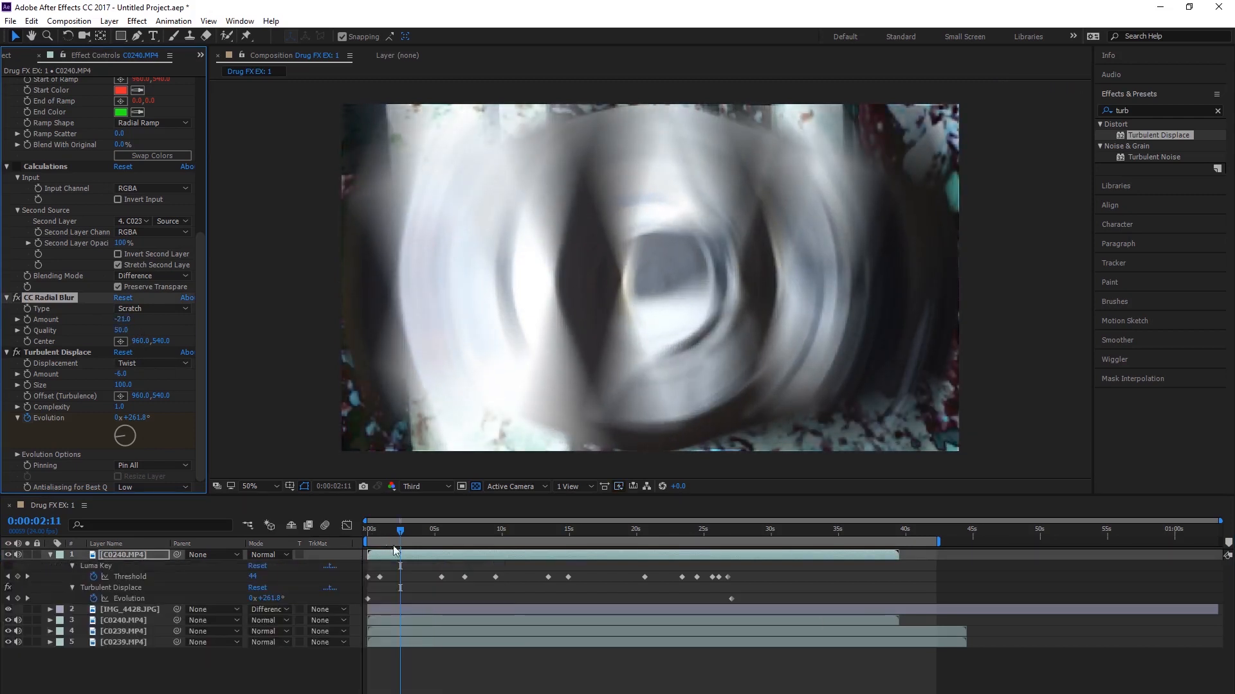
key("space")
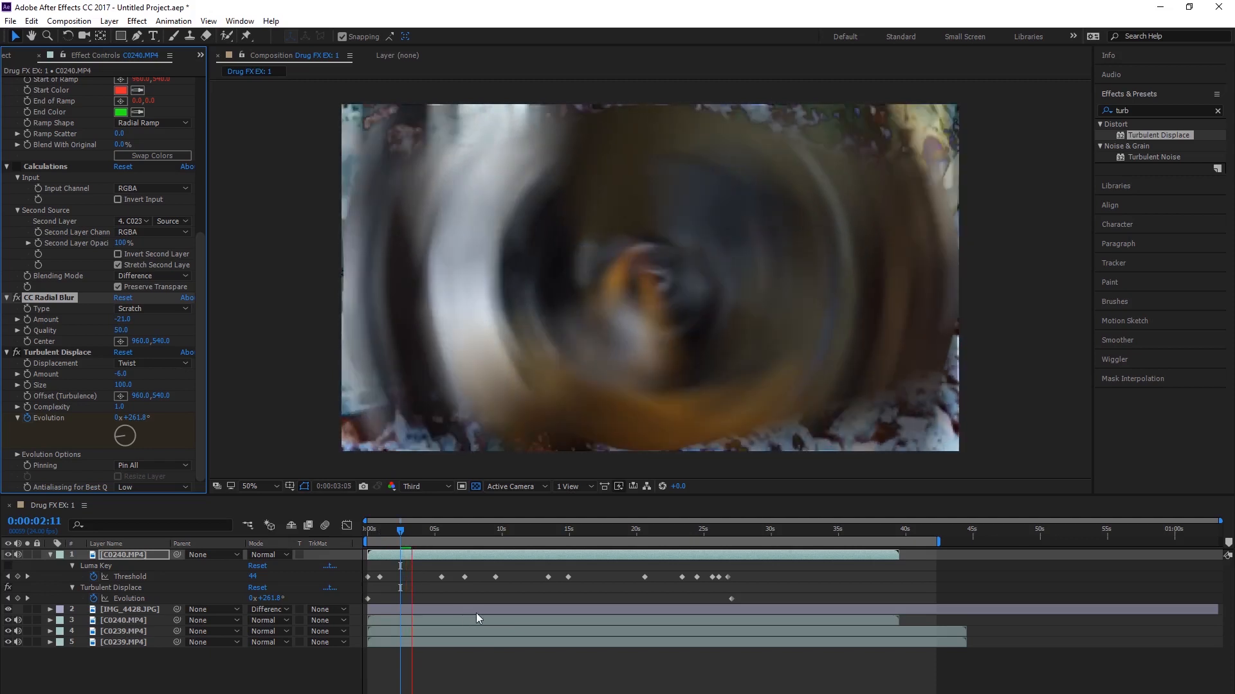
key("space")
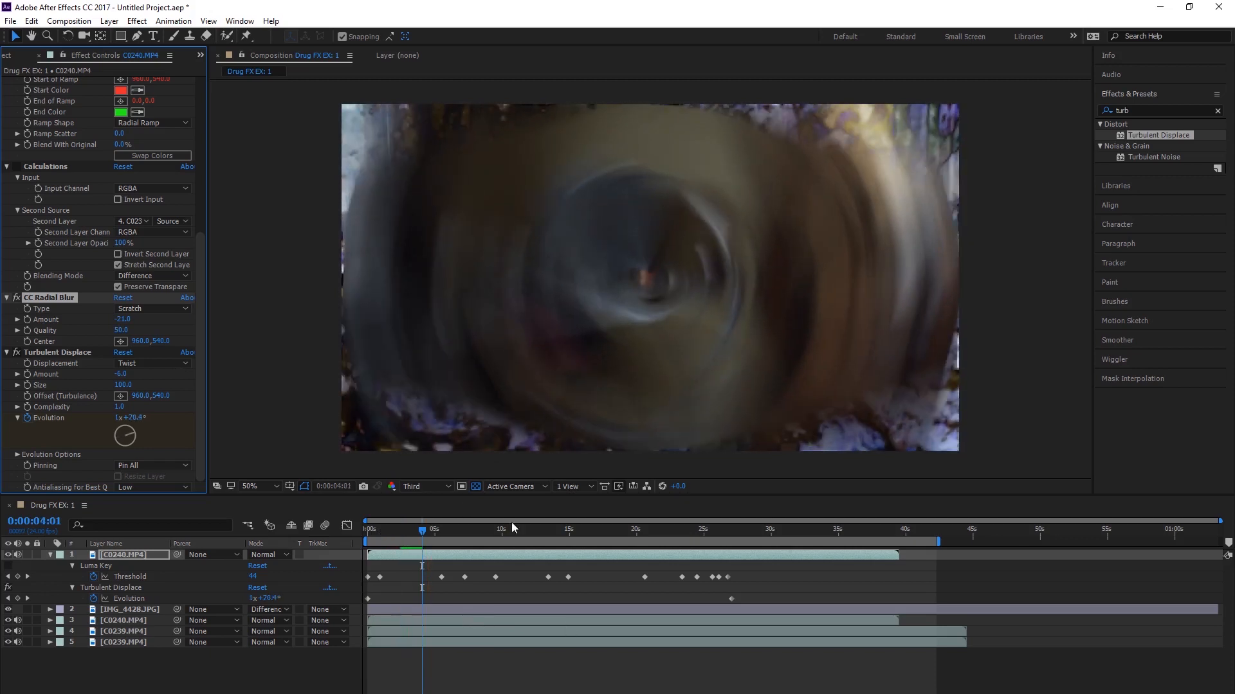
key("space")
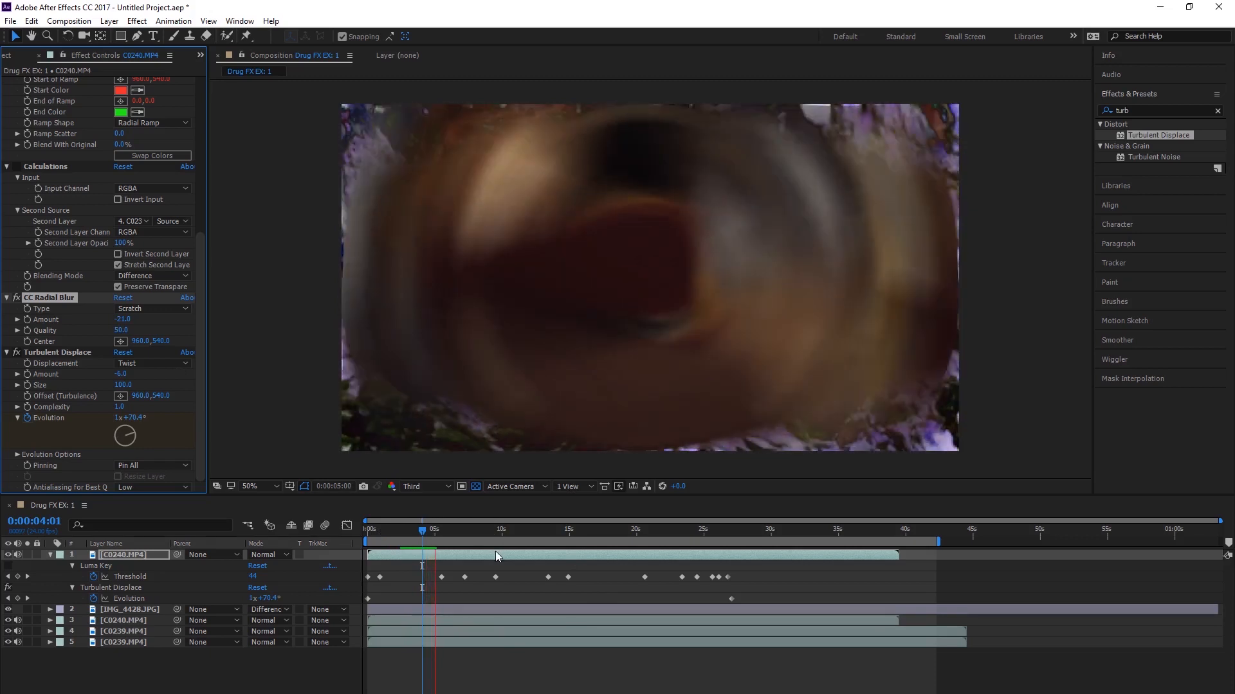
key("space")
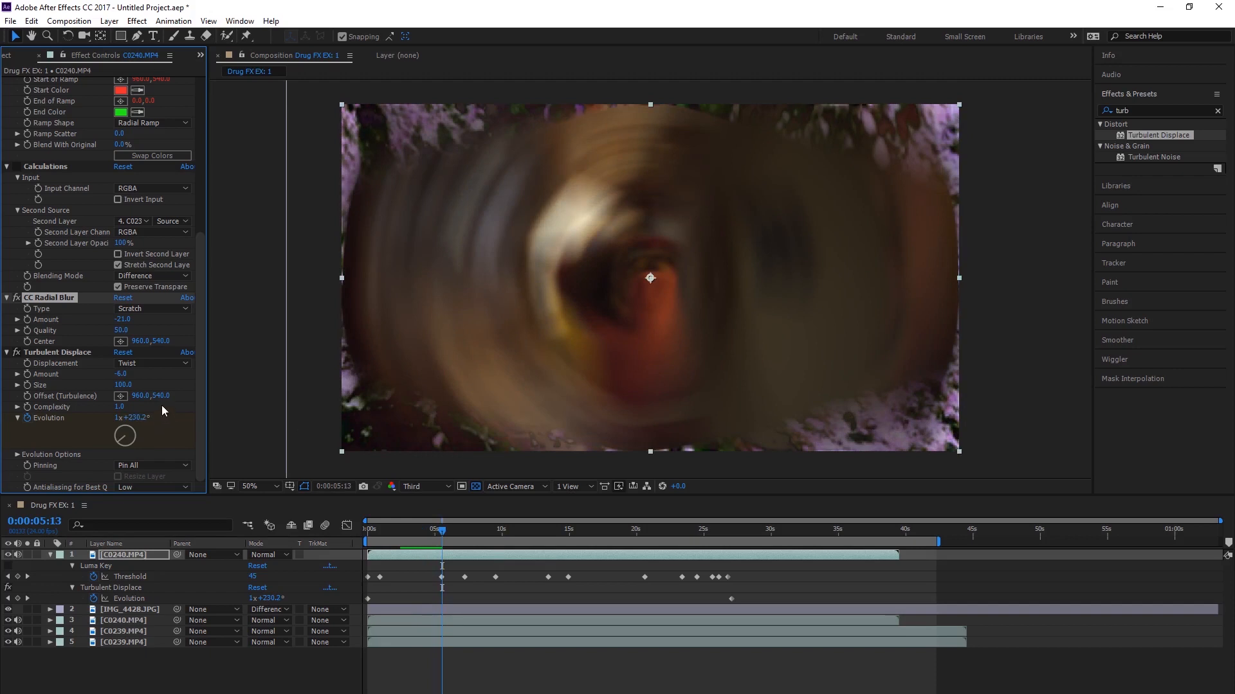
Step: Set the CC Radial Blur amount to -7 and preview the composition from the current time
mouse_move(123, 320)
left_mouse_down()
mouse_move(110, 324)
mouse_move(138, 333)
left_mouse_up()
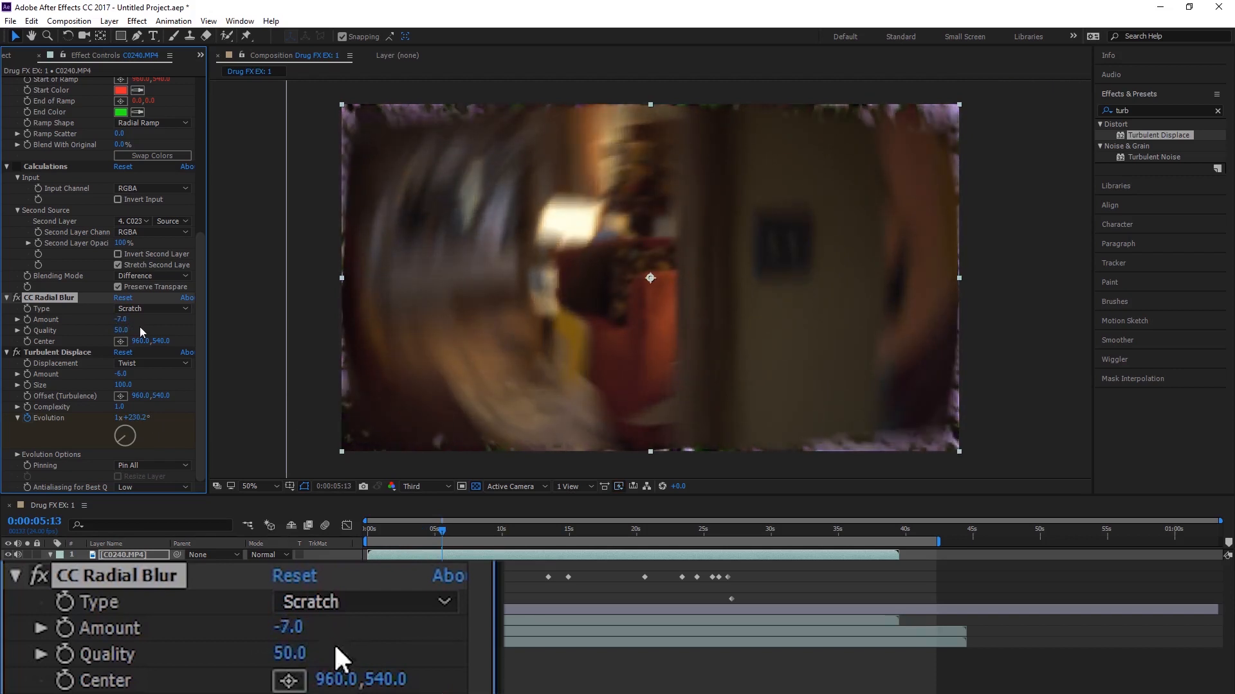
key("space")
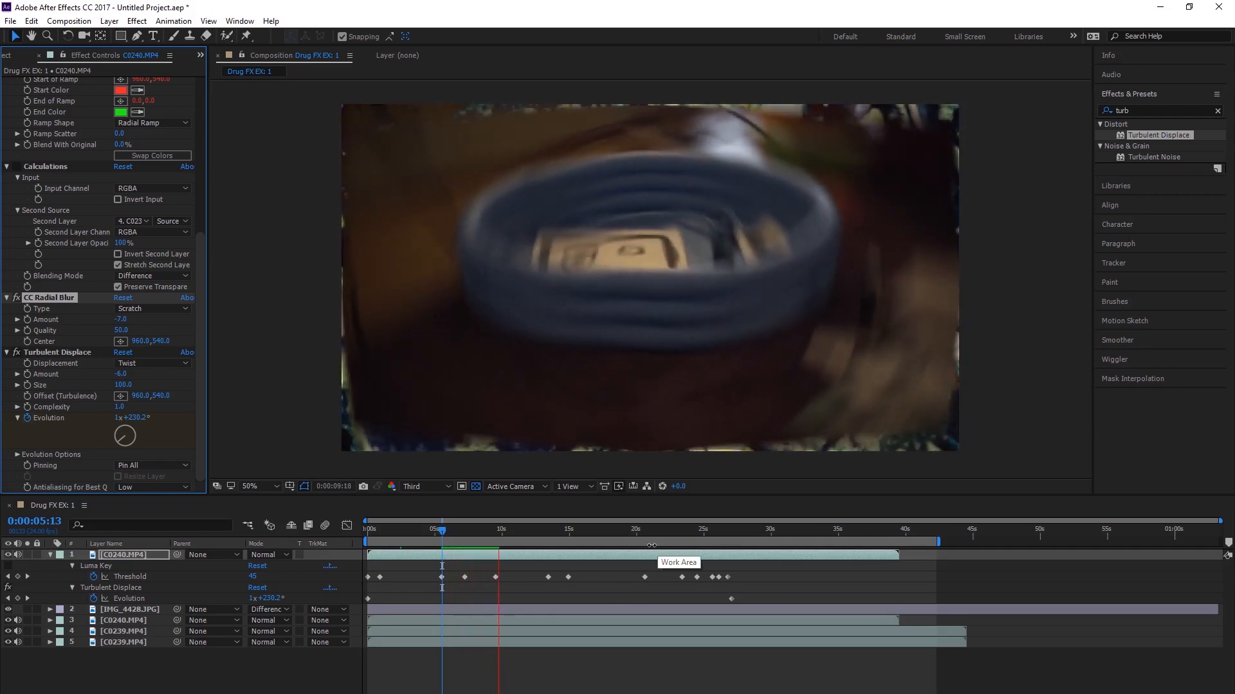
key("space")
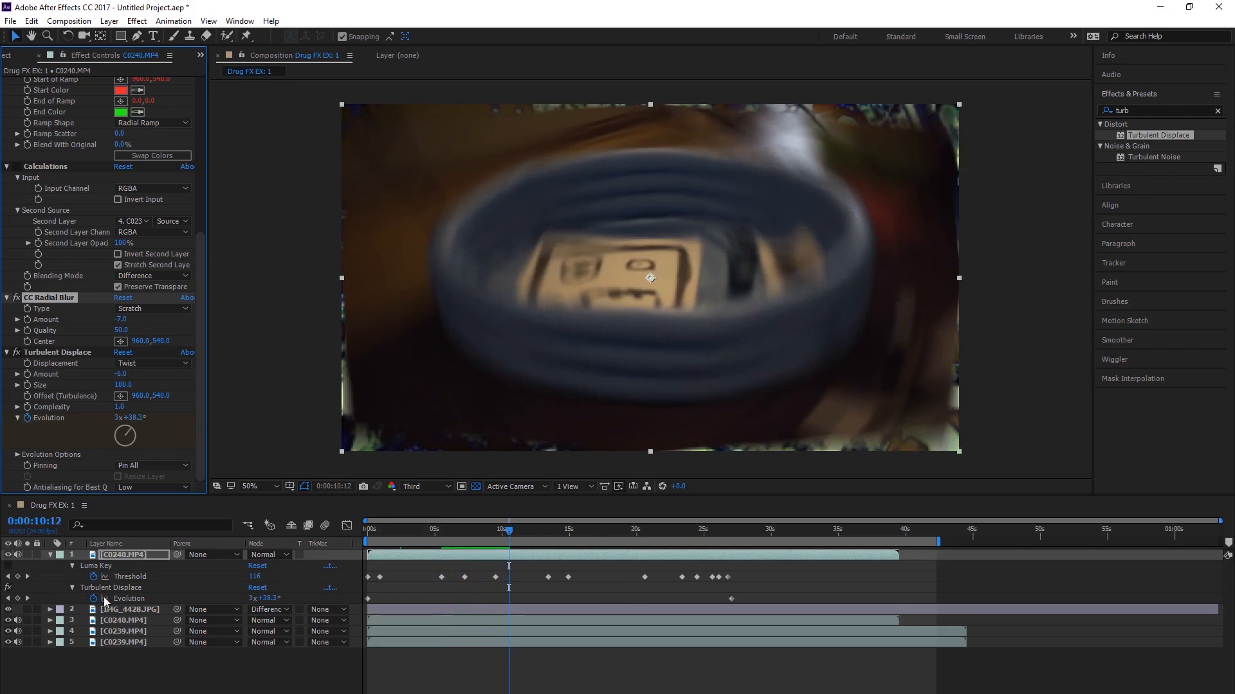
Step: Turn Luma Key back on for the top C0240.MP4 layer
left_click(6, 569)
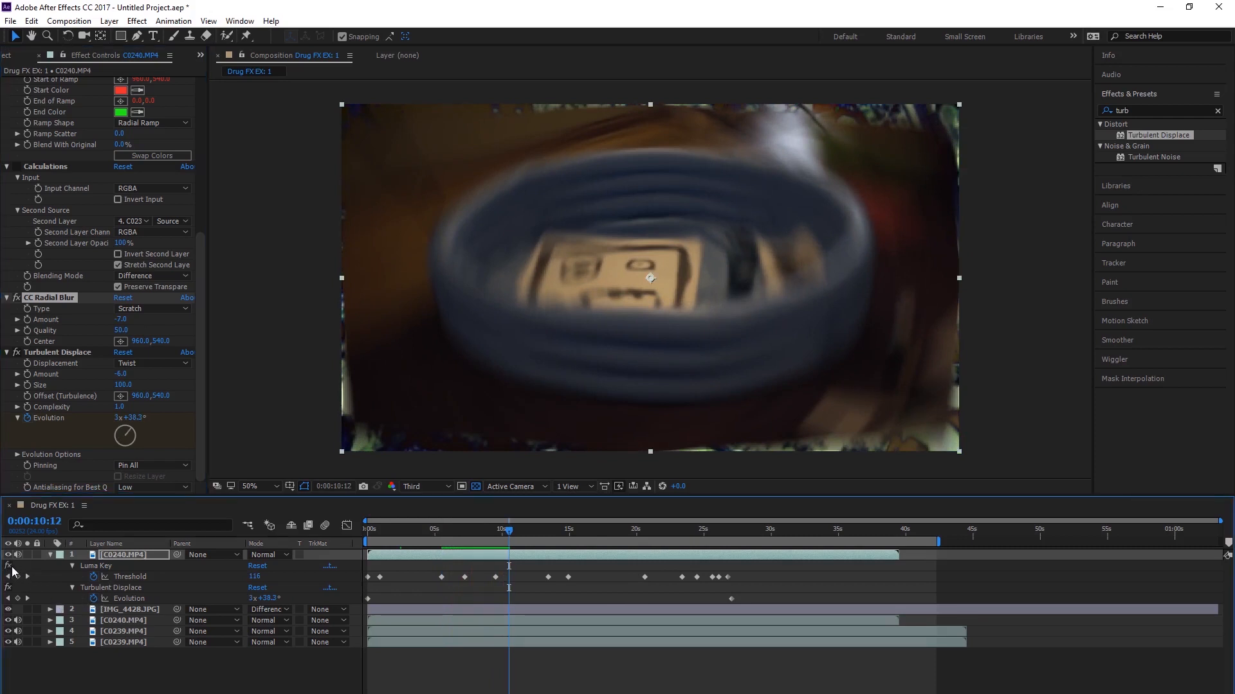
Step: Preview the composition from the current time with Luma Key turned on for the top C0240.MP4 layer
key("space")
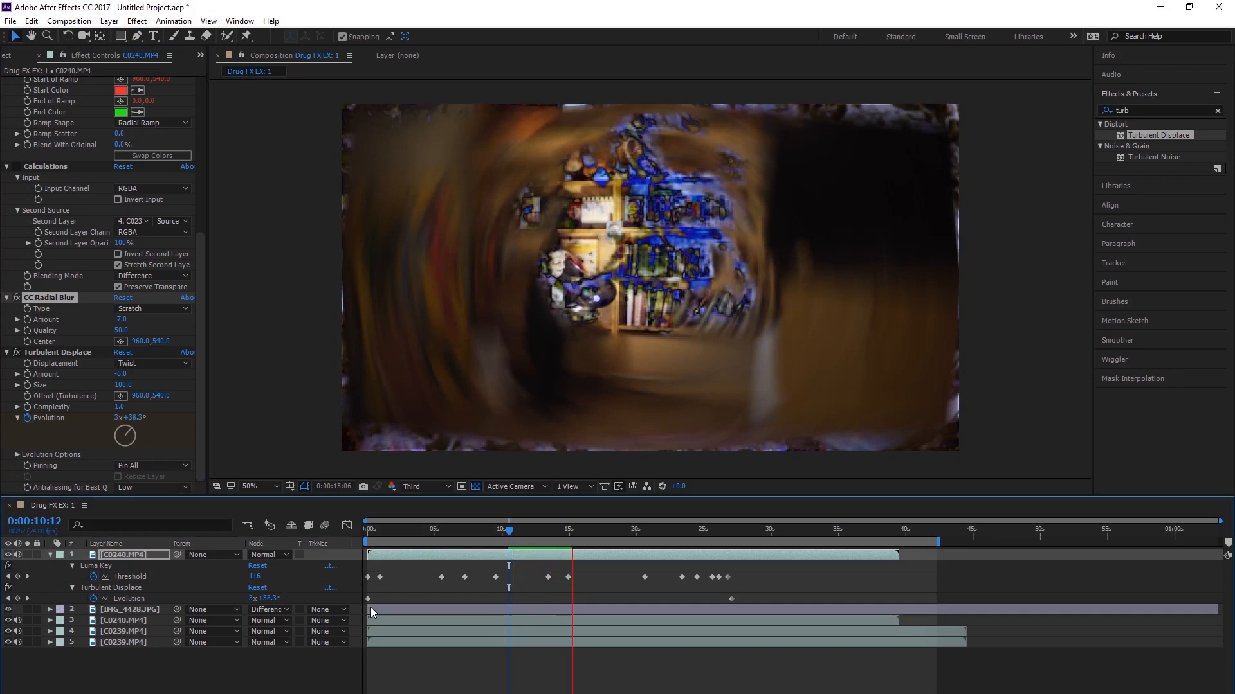
key("space")
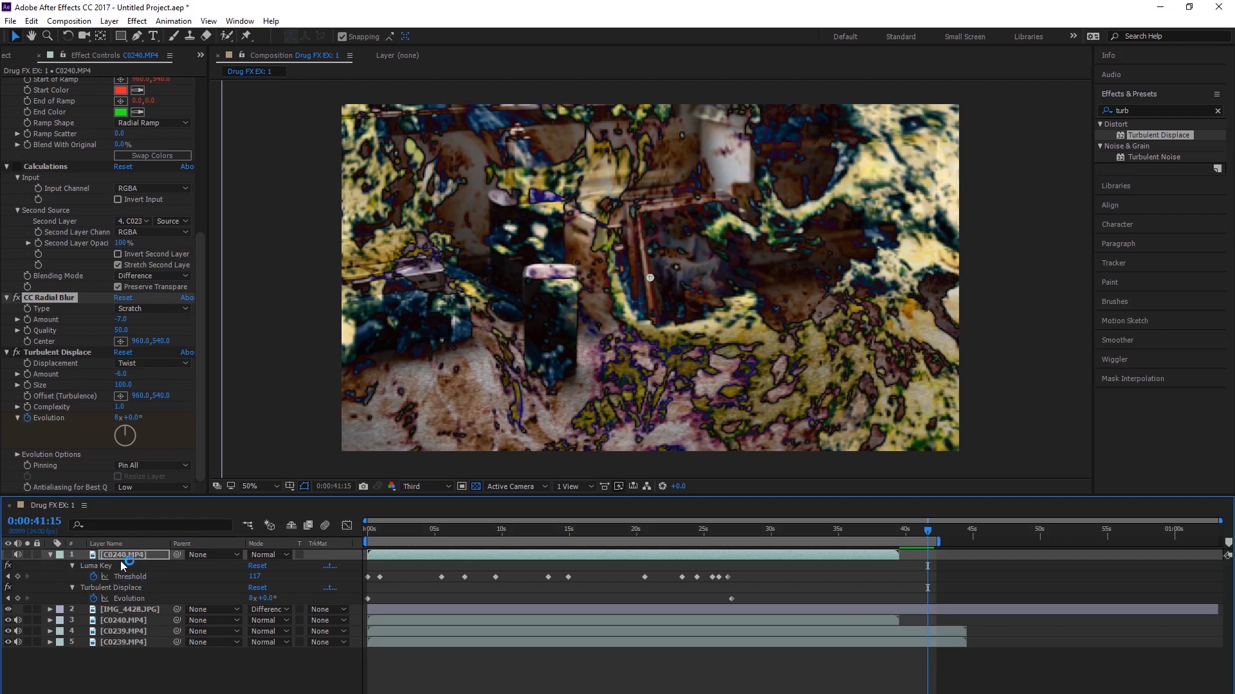
Step: Restack the layers so a keyed C0239.MP4 sits directly above IMG_4428.JPG and the lower C0240.MP4 is at the bottom, with the playhead at the start
left_click_drag(124, 621, 135, 607)
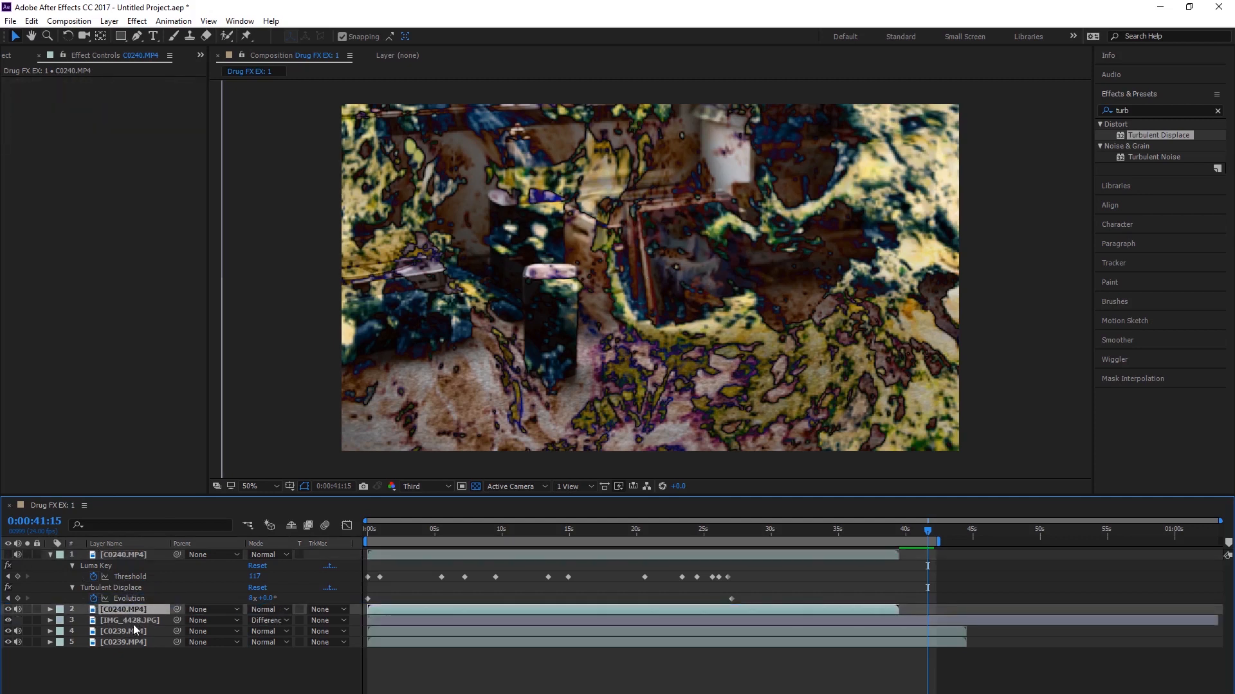
left_click_drag(489, 538, 303, 531)
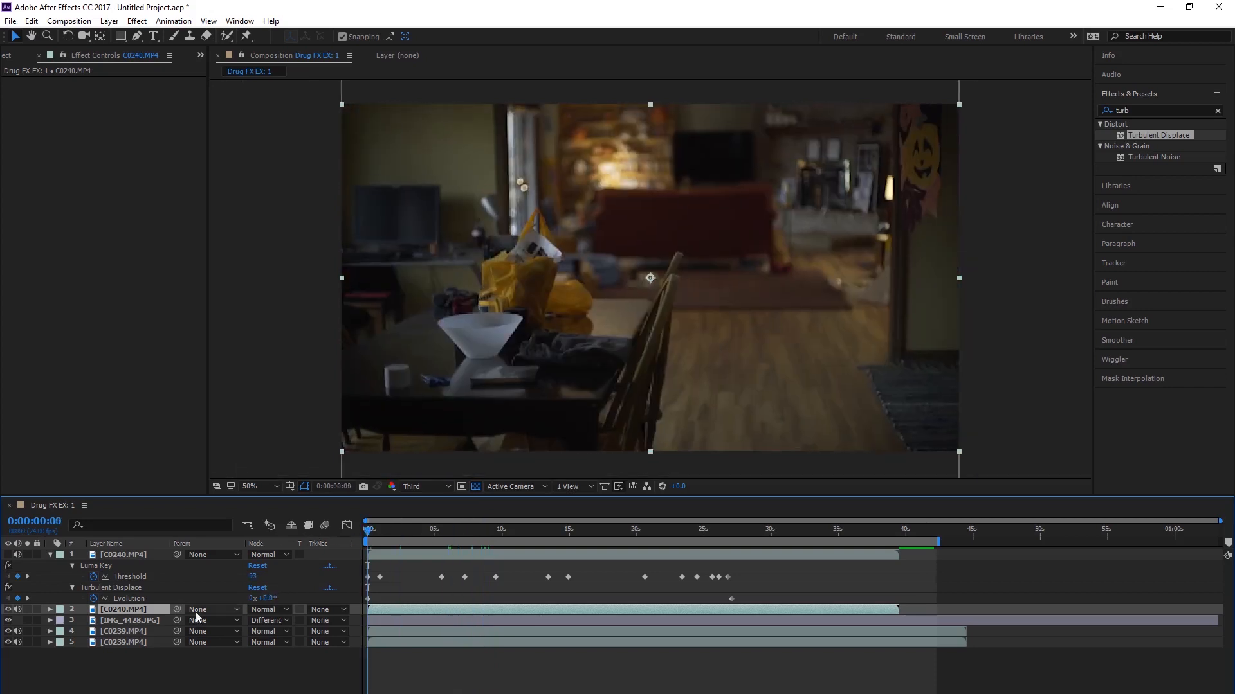
left_click_drag(125, 612, 123, 664)
left_click_drag(127, 621, 127, 603)
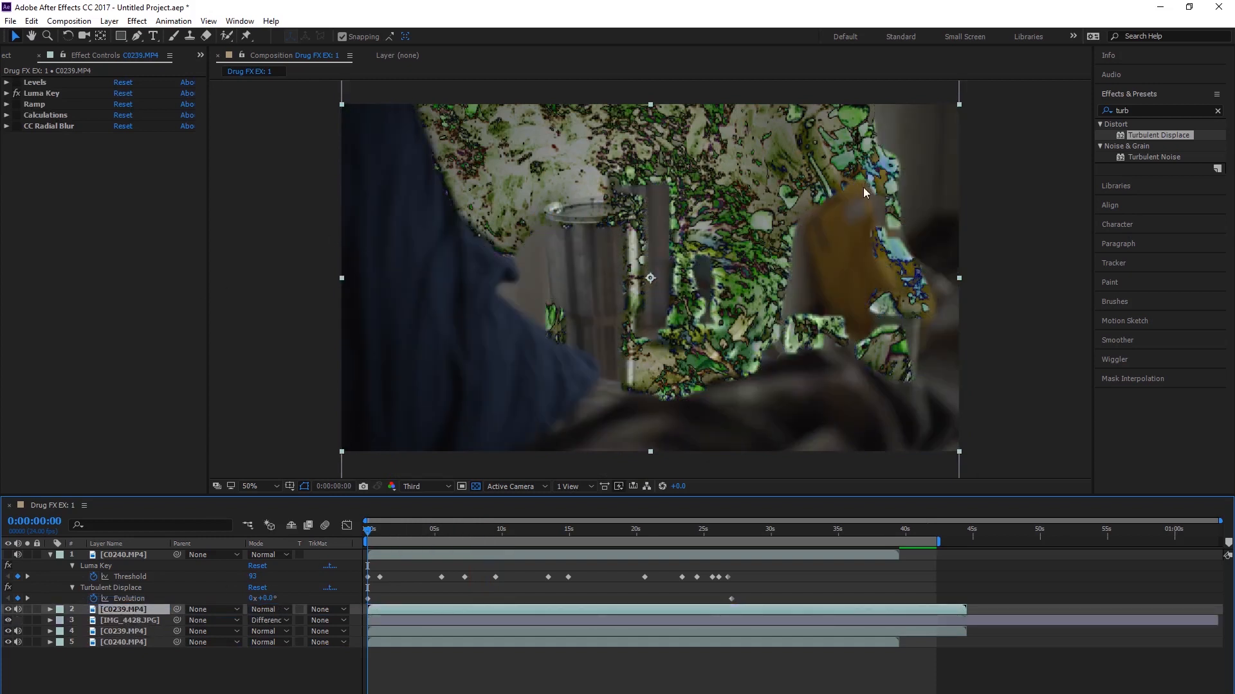
Step: Enable CC Radial Blur on the upper C0239.MP4 layer and add Turbulent Displace with Twist displacement and an amount of 34
left_click(7, 127)
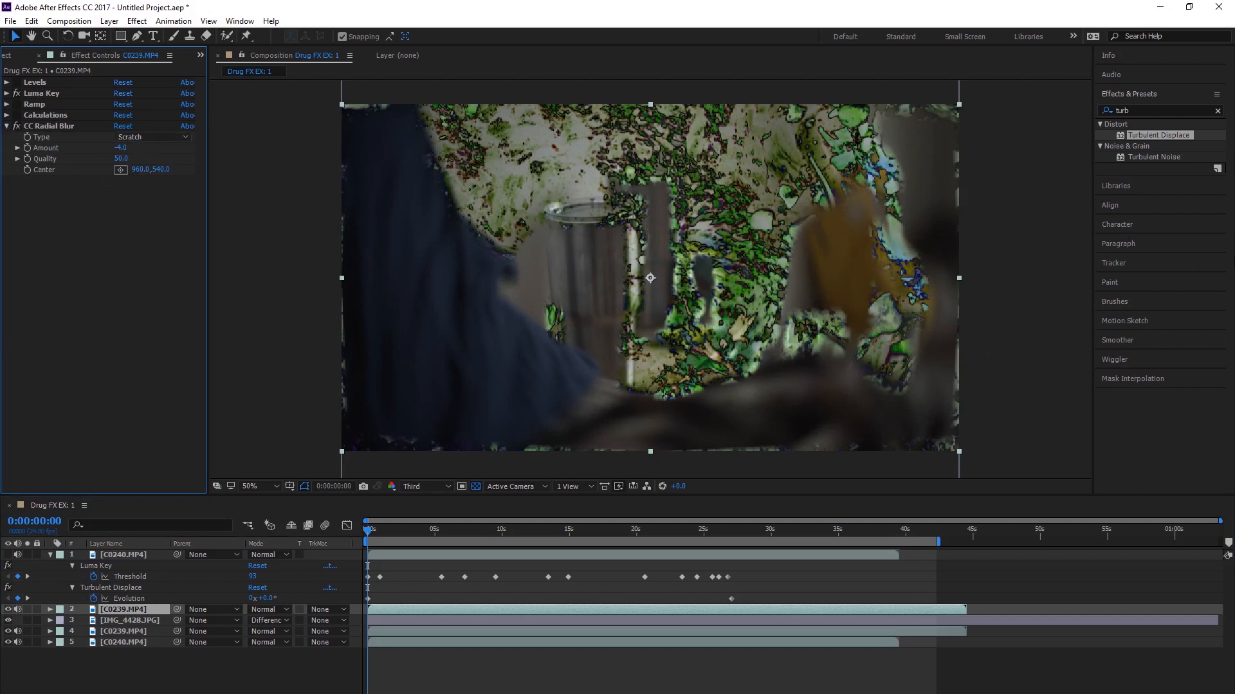
left_click_drag(1160, 135, 137, 611)
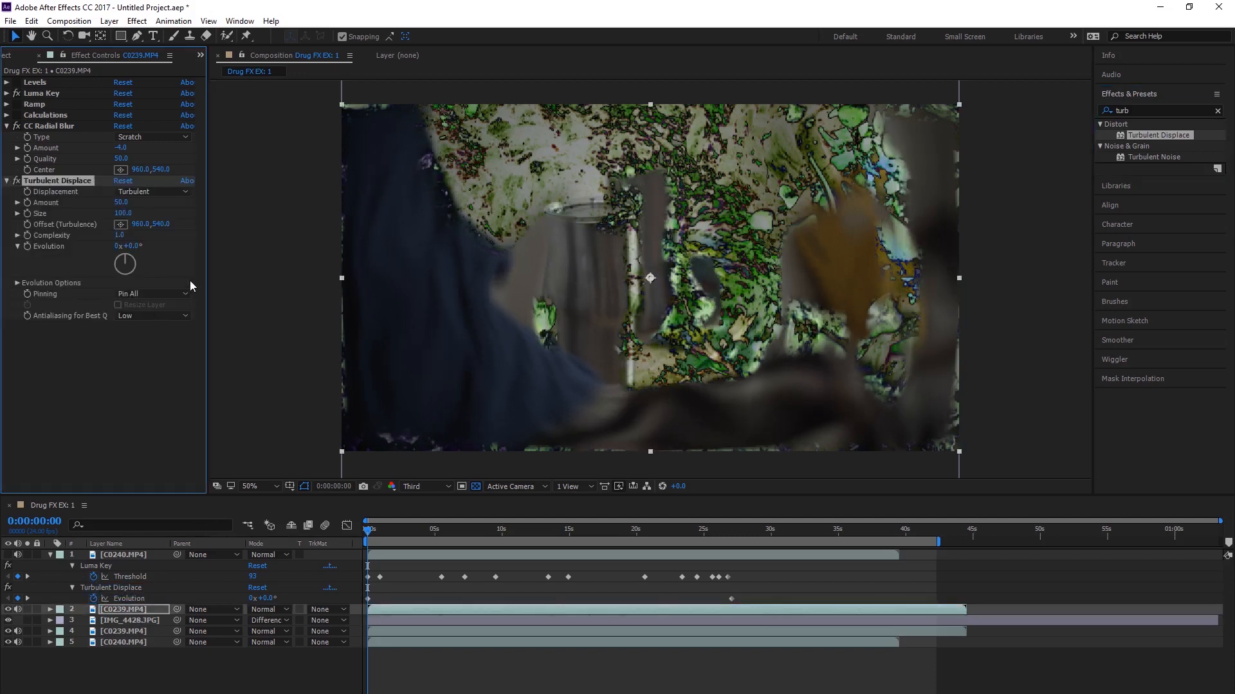
left_click(161, 192)
left_click(170, 235)
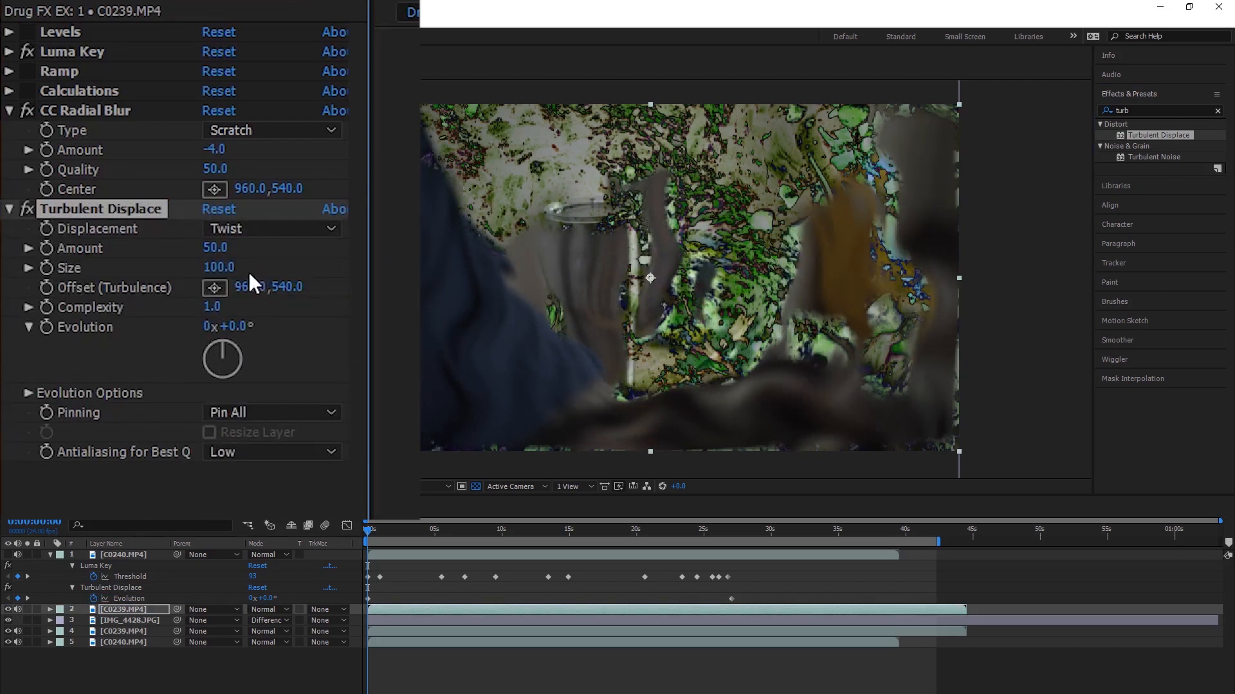
left_click_drag(211, 256, 216, 283)
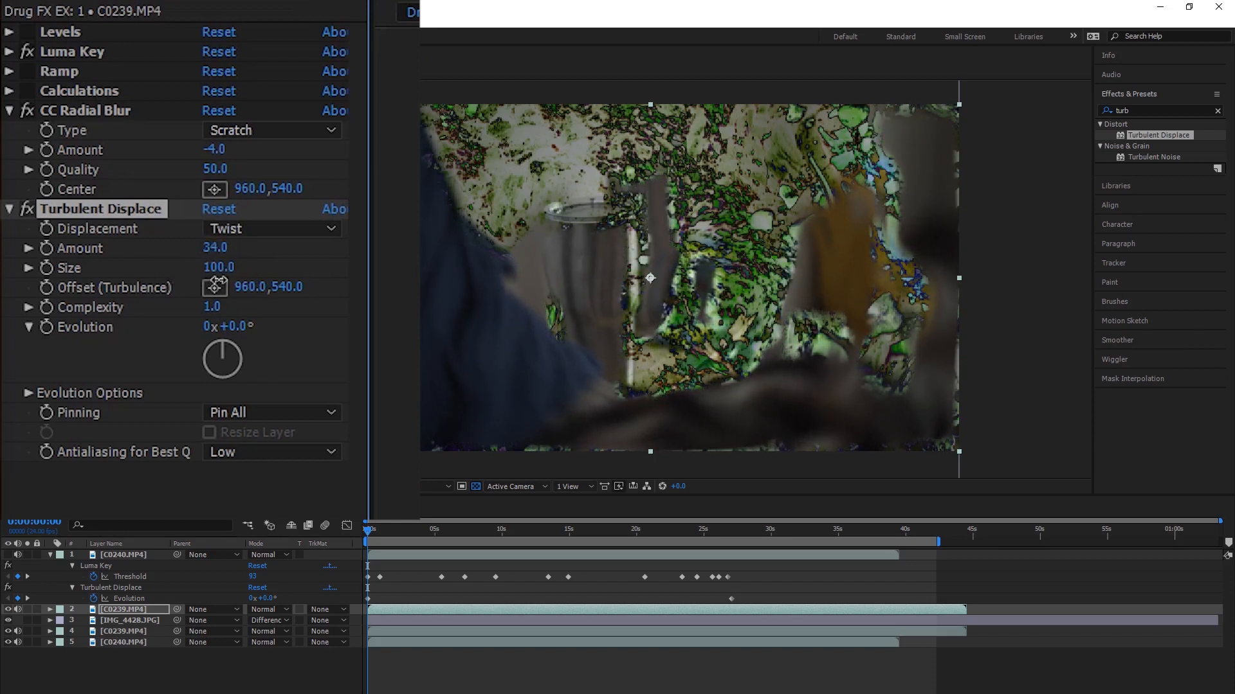
Step: Set the IMG_4428.JPG texture layer's blending mode to Overlay and its opacity to 63%
left_click(275, 643)
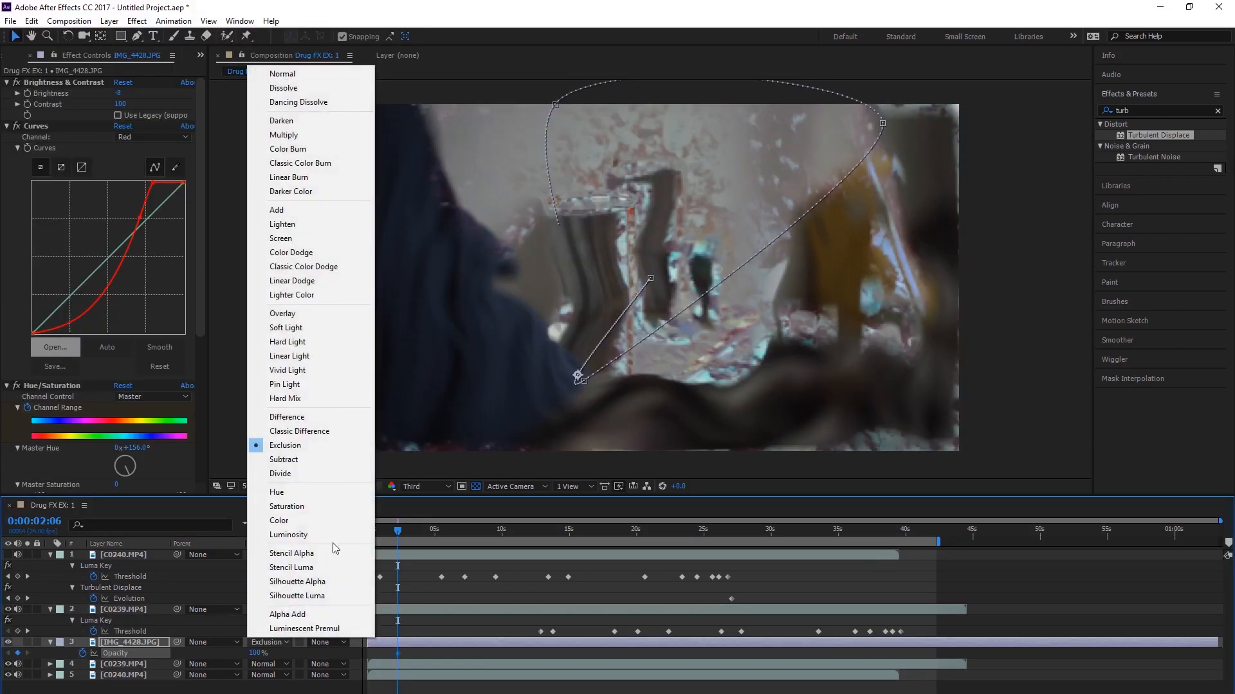
left_click(329, 314)
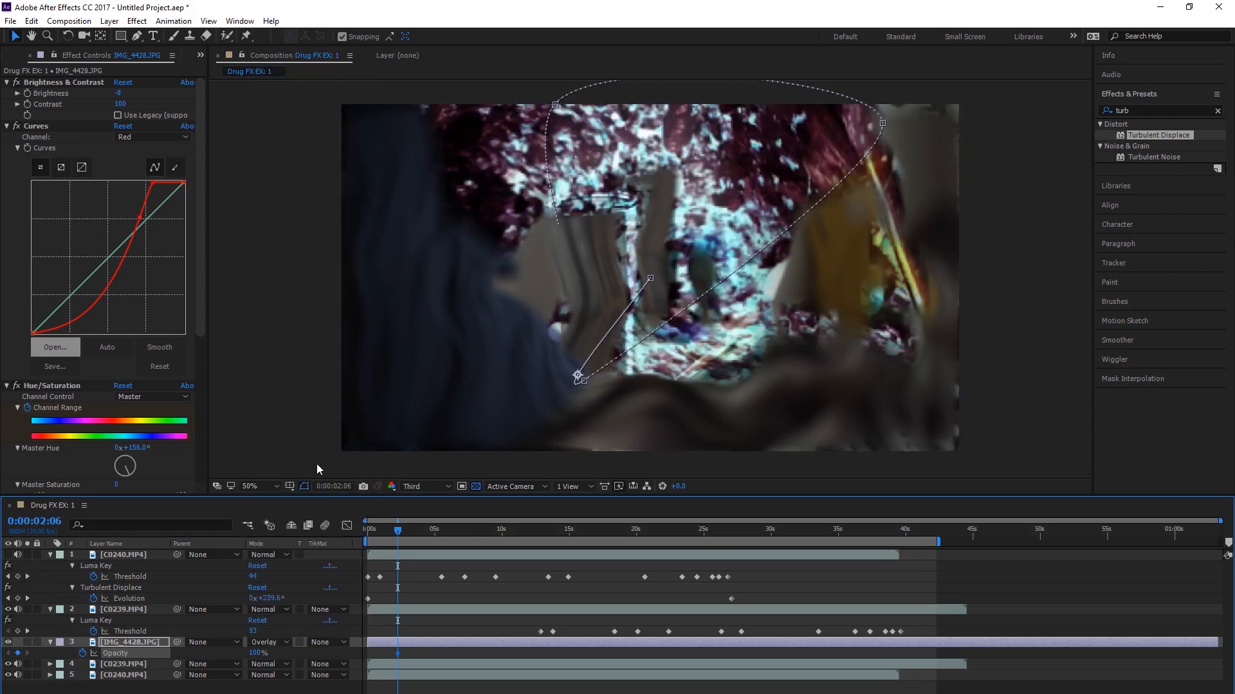
left_click_drag(254, 653, 231, 653)
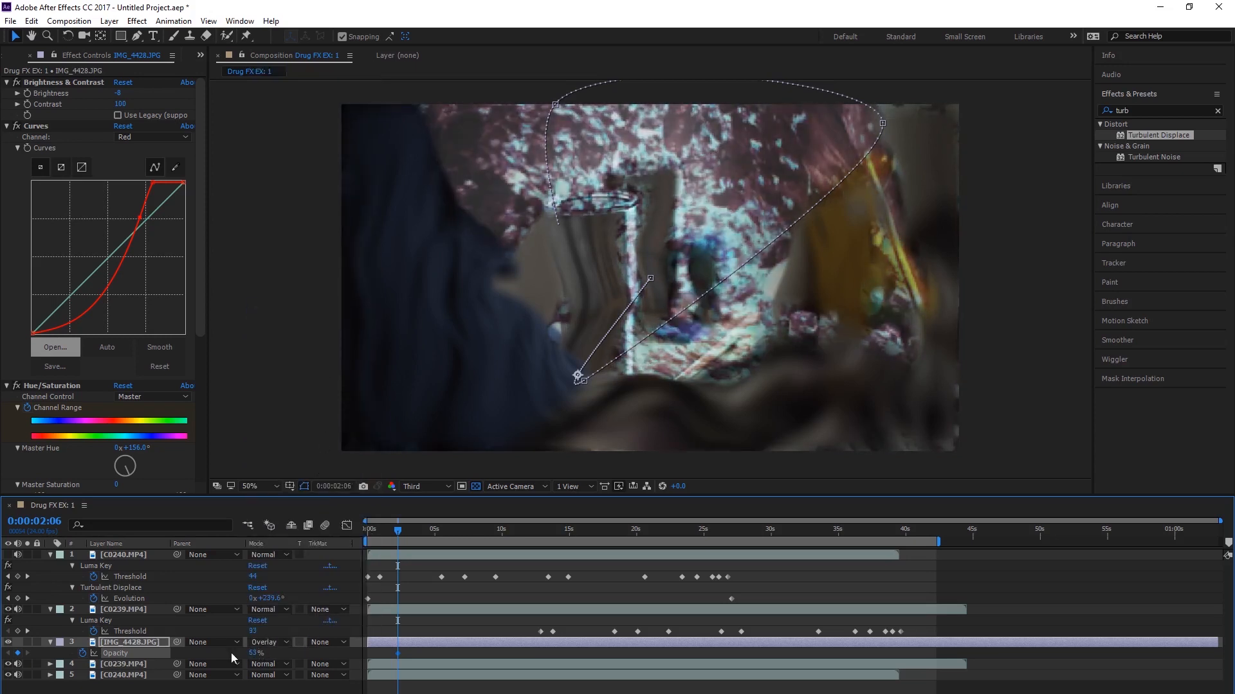
left_click(458, 683)
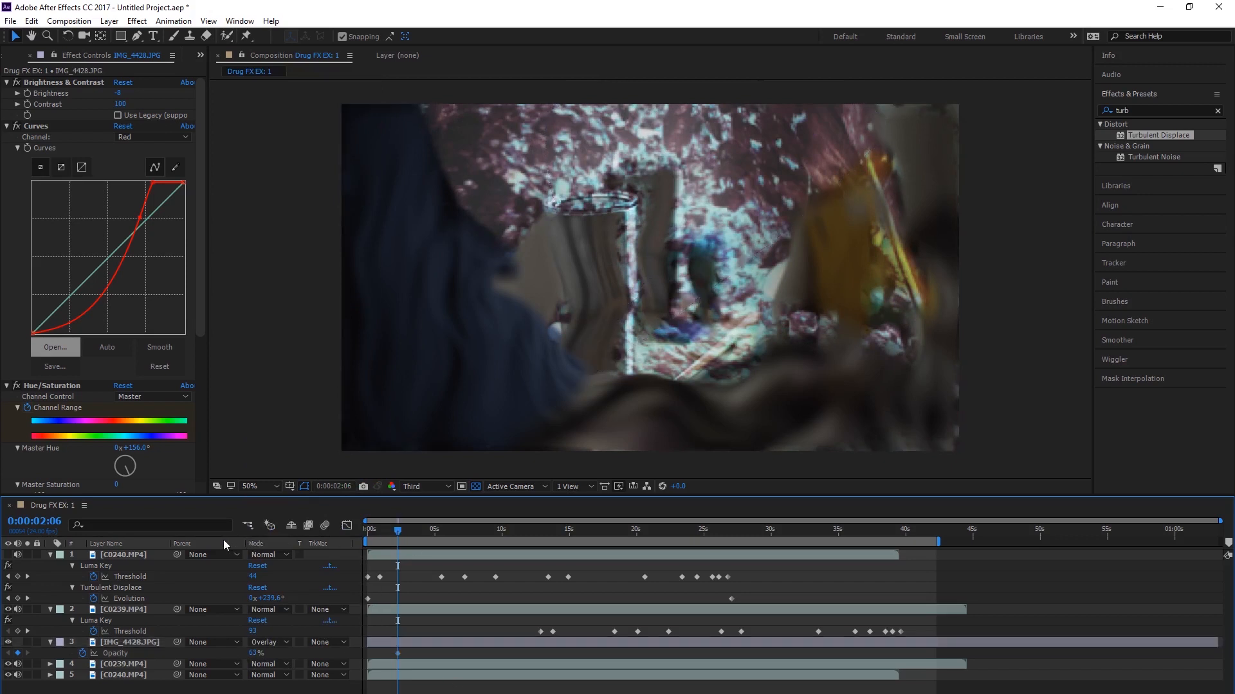
Step: Preview the composition from the start to check the Overlay texture behind the keyed footage
left_click_drag(403, 539, 292, 529)
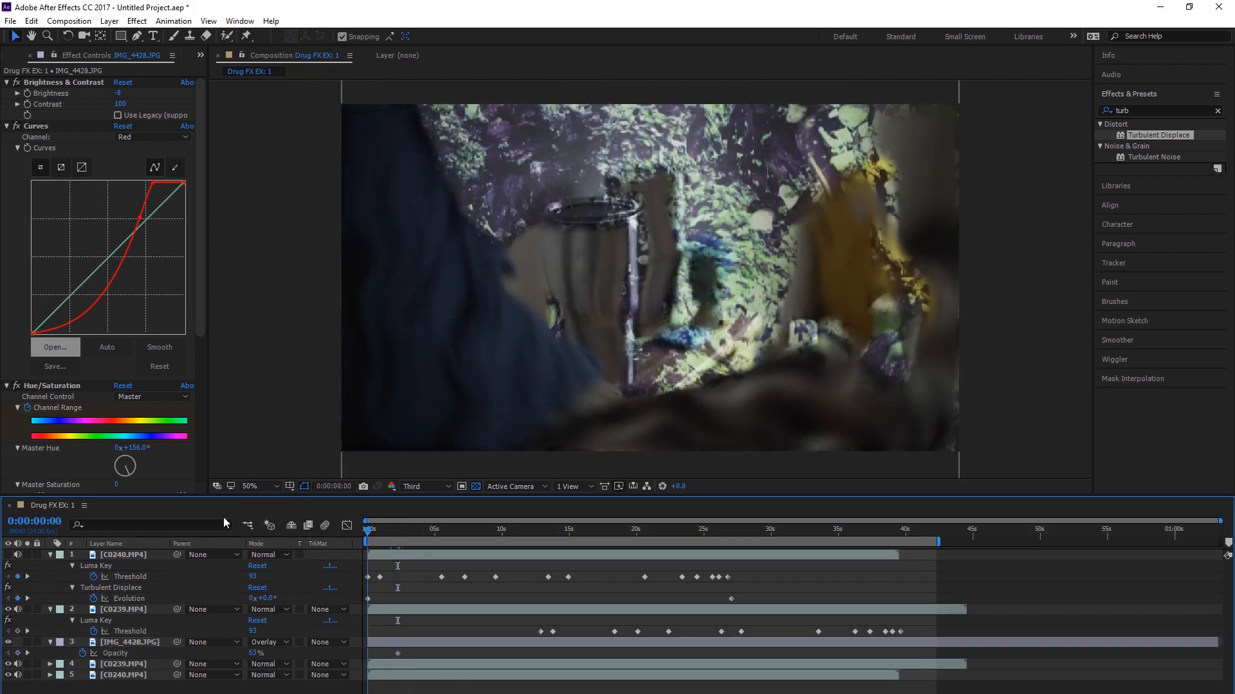
key("space")
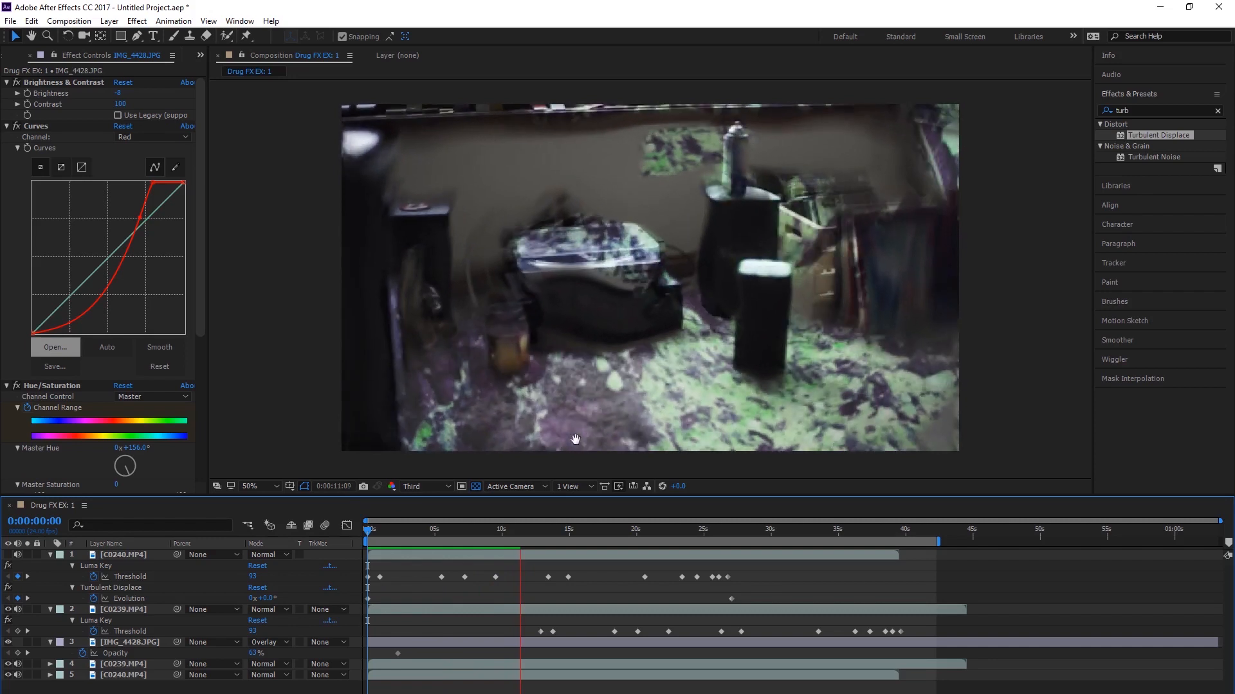
key("space")
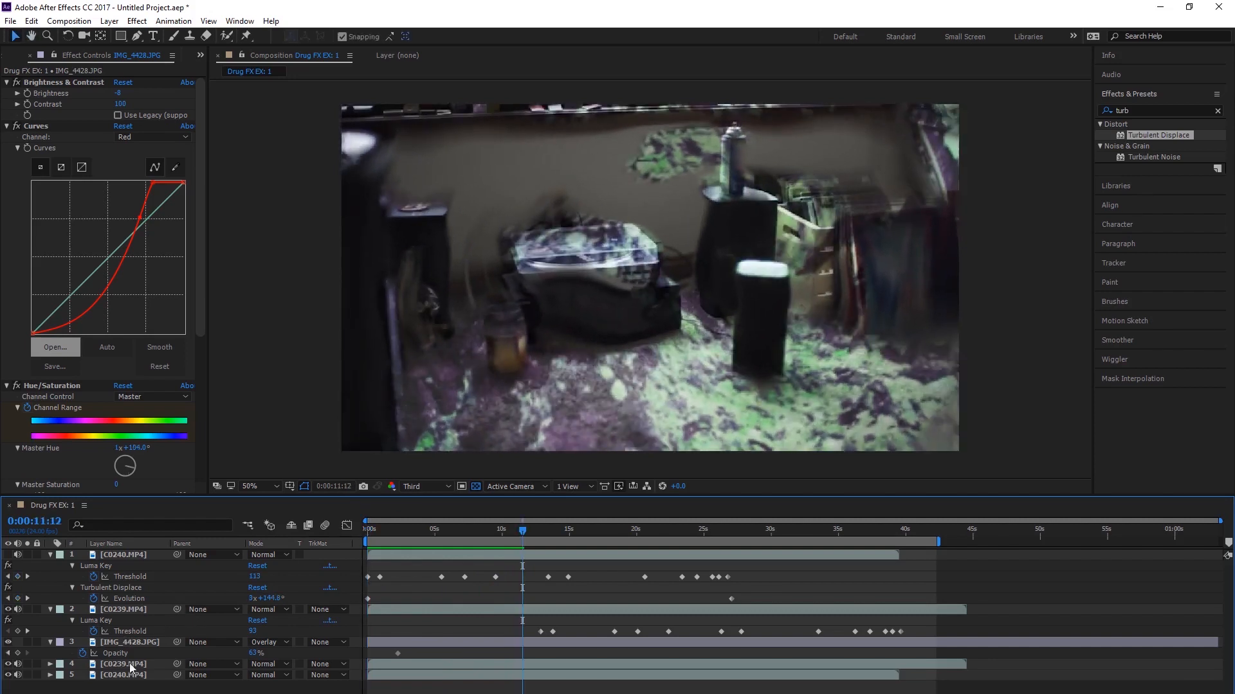
Step: Turn on Ramp and Calculations for the upper C0239.MP4 layer, compare with Levels on and off, leave Levels off, and preview from the start
left_click(129, 612)
left_click(17, 83)
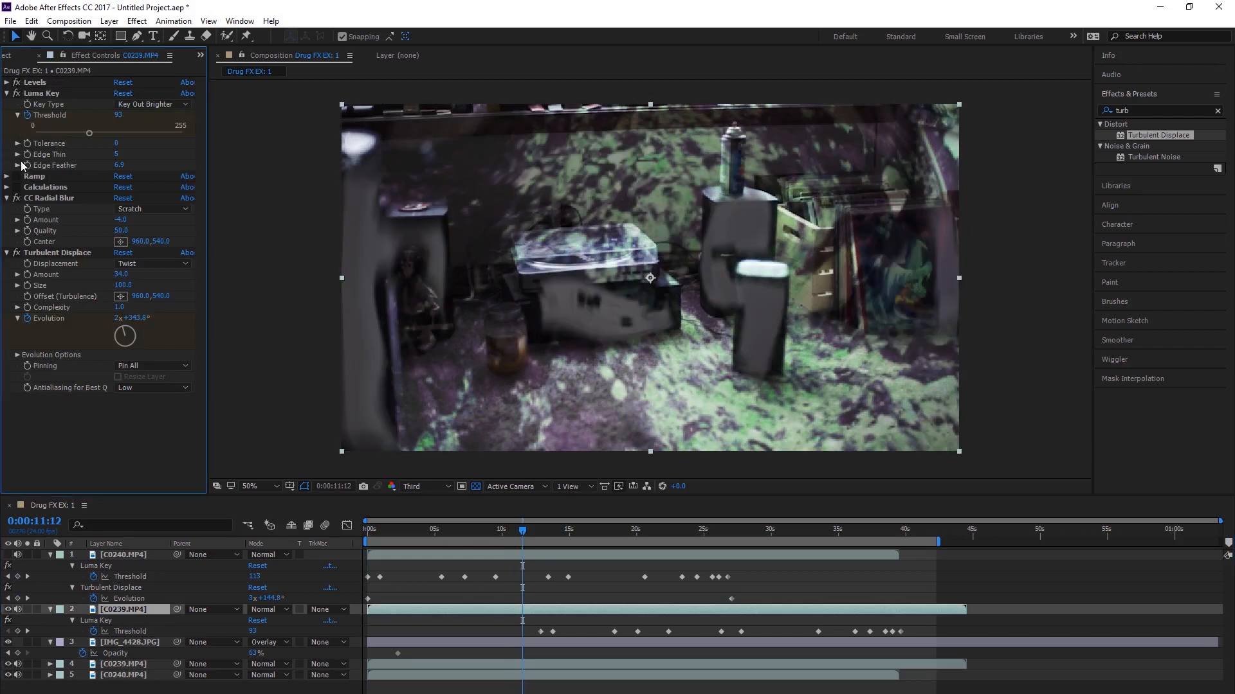
left_click(17, 187)
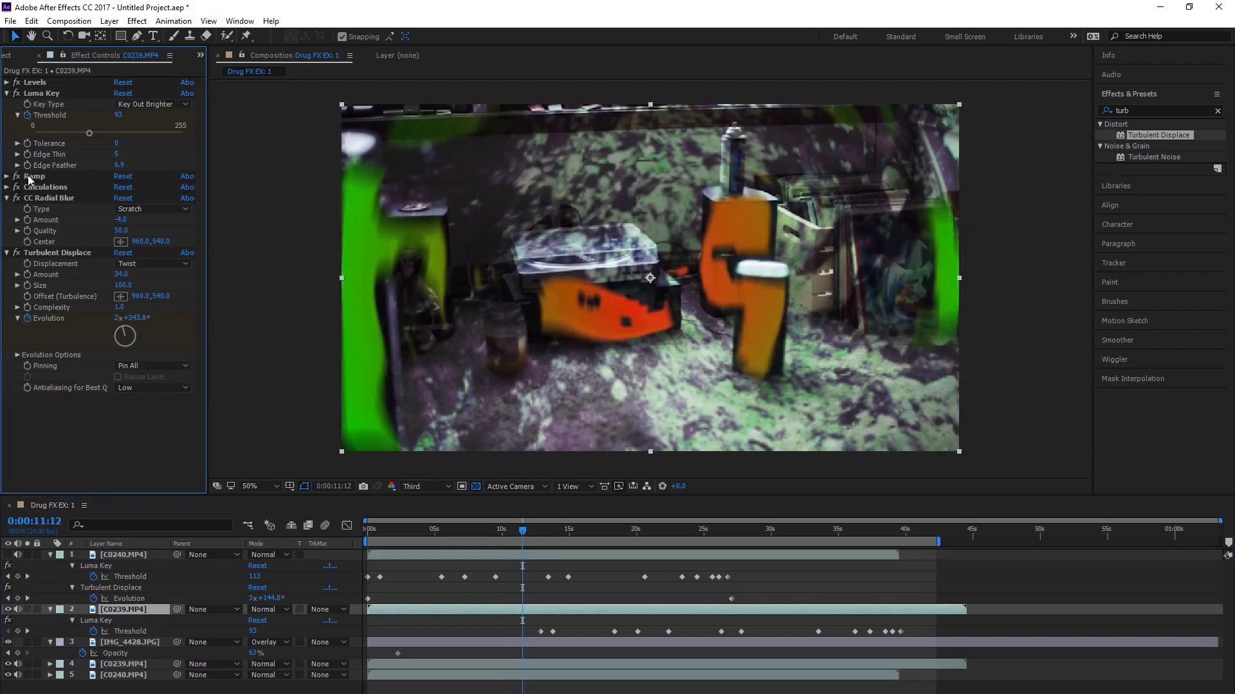
left_click(17, 83)
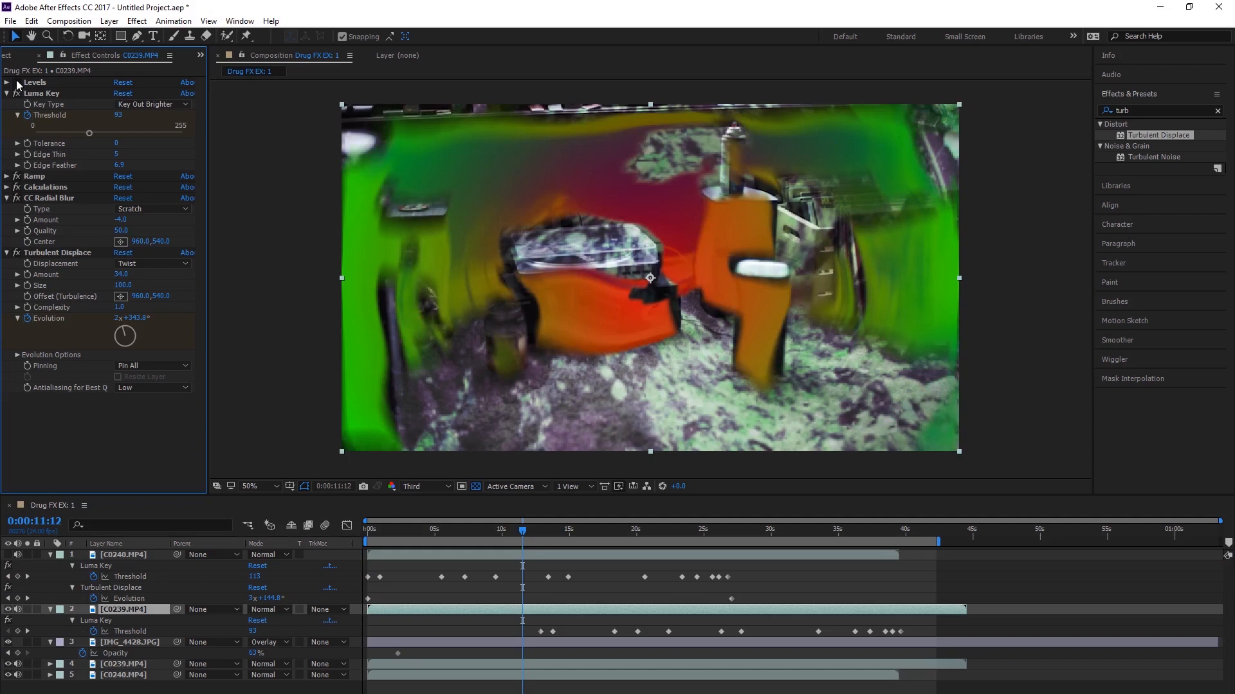
left_click(16, 83)
left_click(16, 83)
left_click_drag(441, 531, 368, 531)
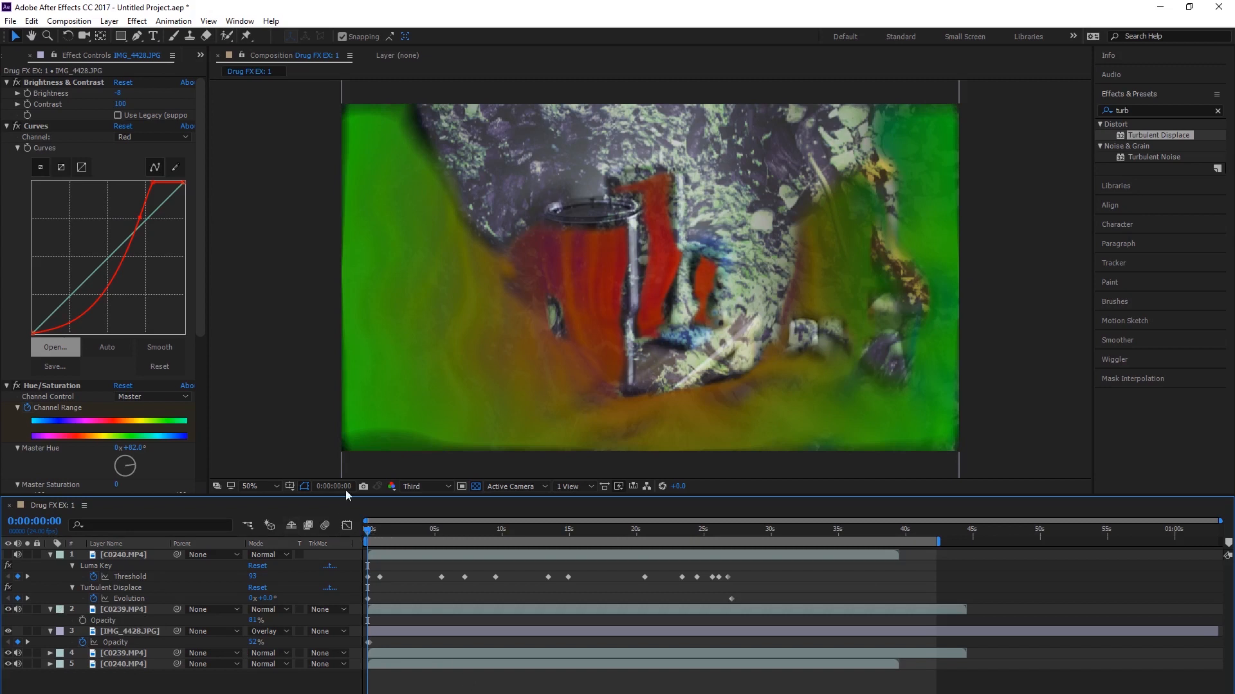
key("space")
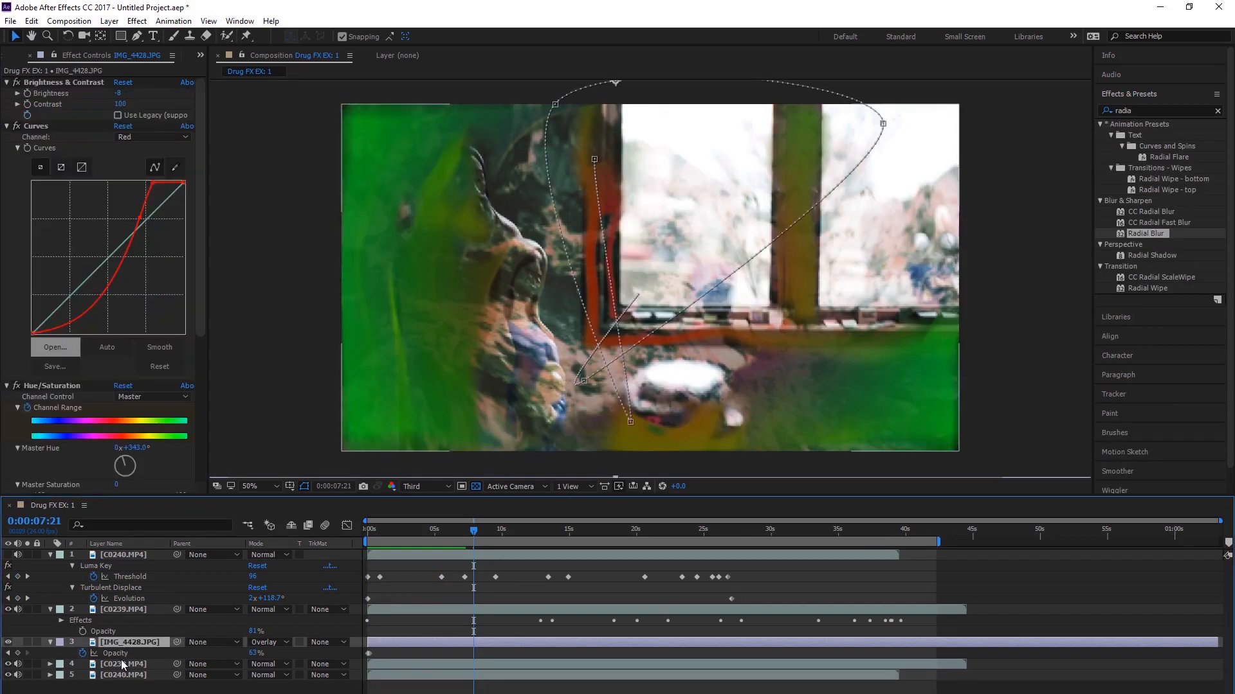
Step: Apply a Spin-type Radial Blur with an amount of 52 to the lower C0239.MP4 layer and preview the composition from the start
left_click(123, 666)
left_click_drag(210, 671, 211, 669)
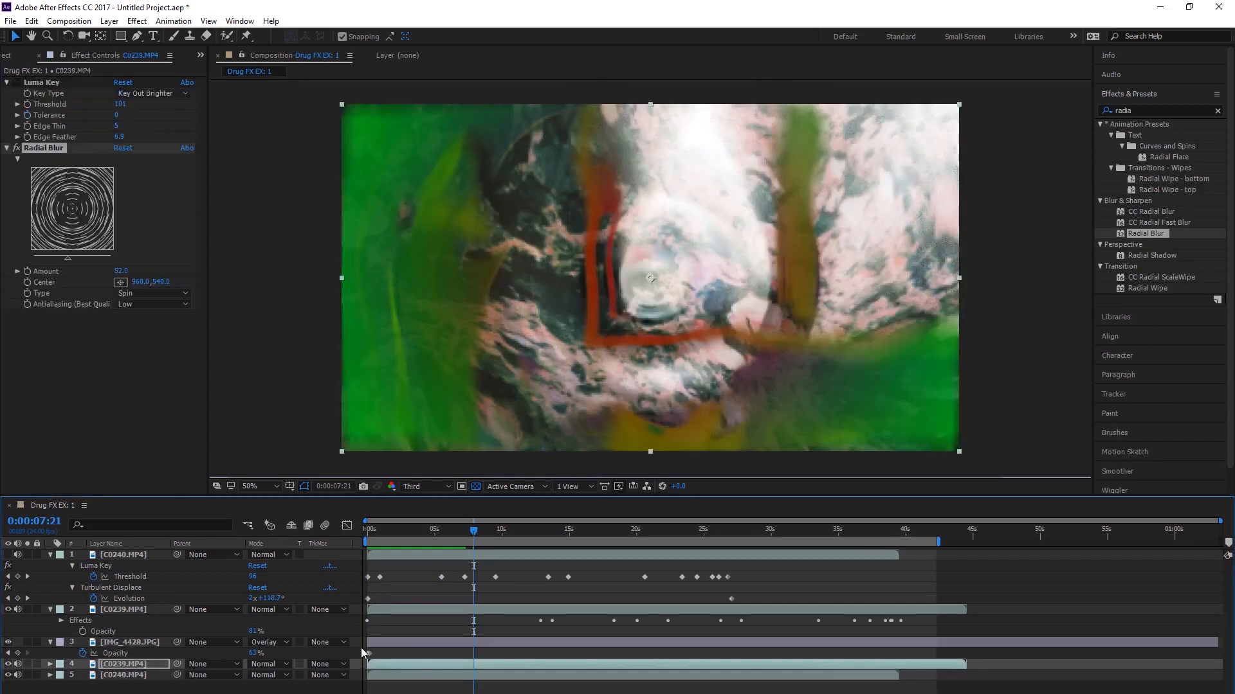
left_click(372, 540)
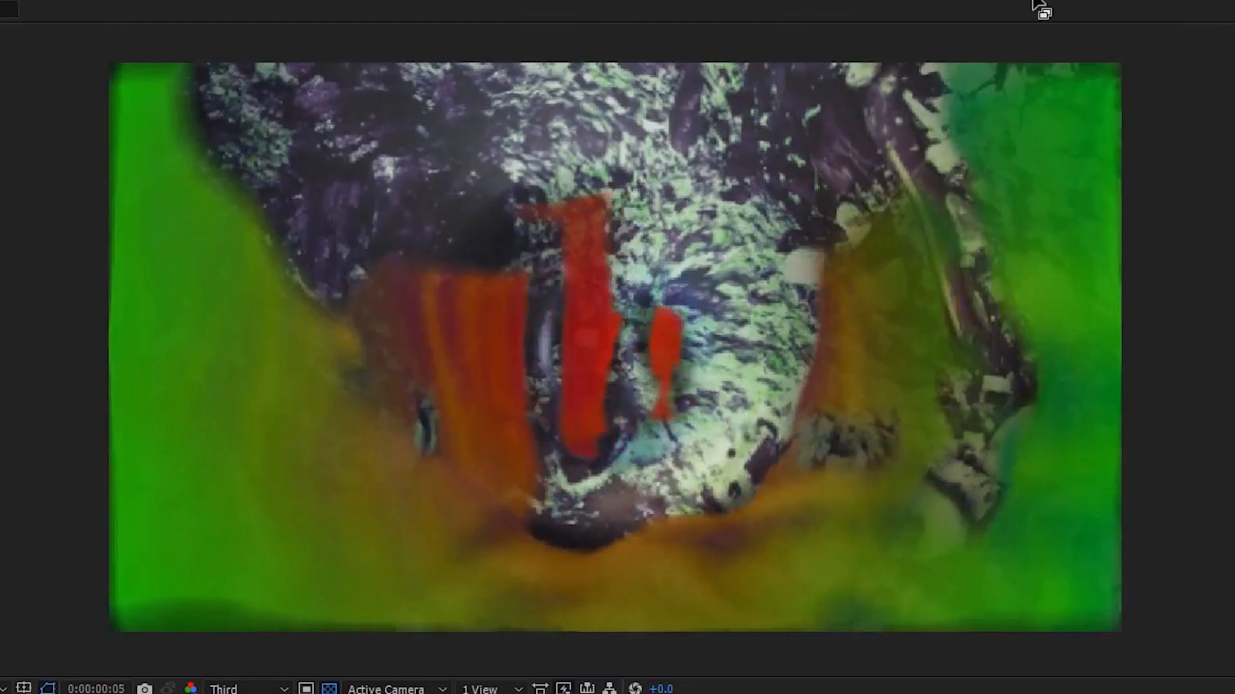
key("space")
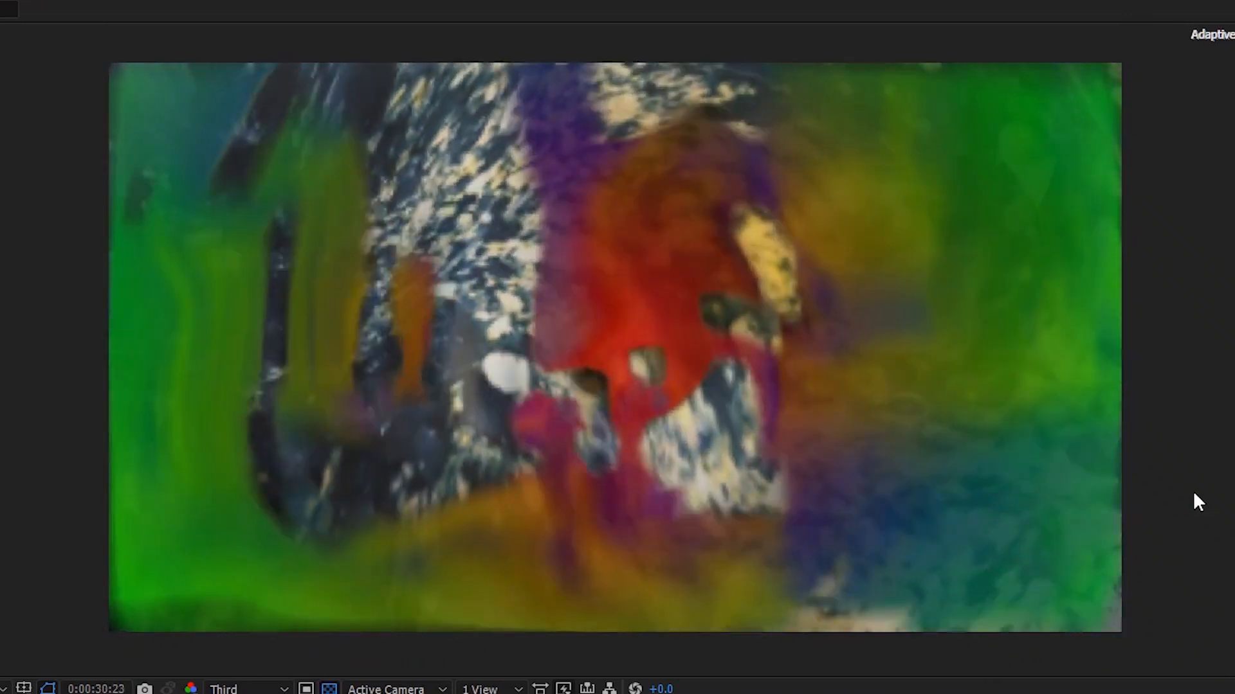
key("space")
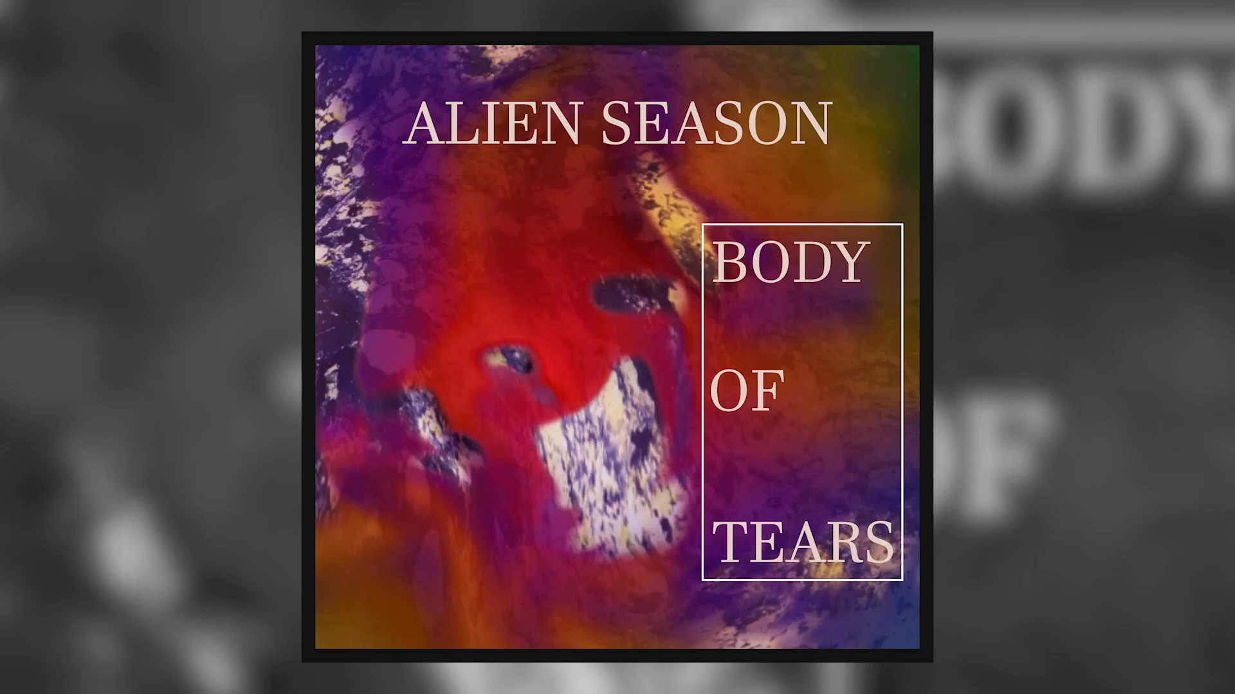